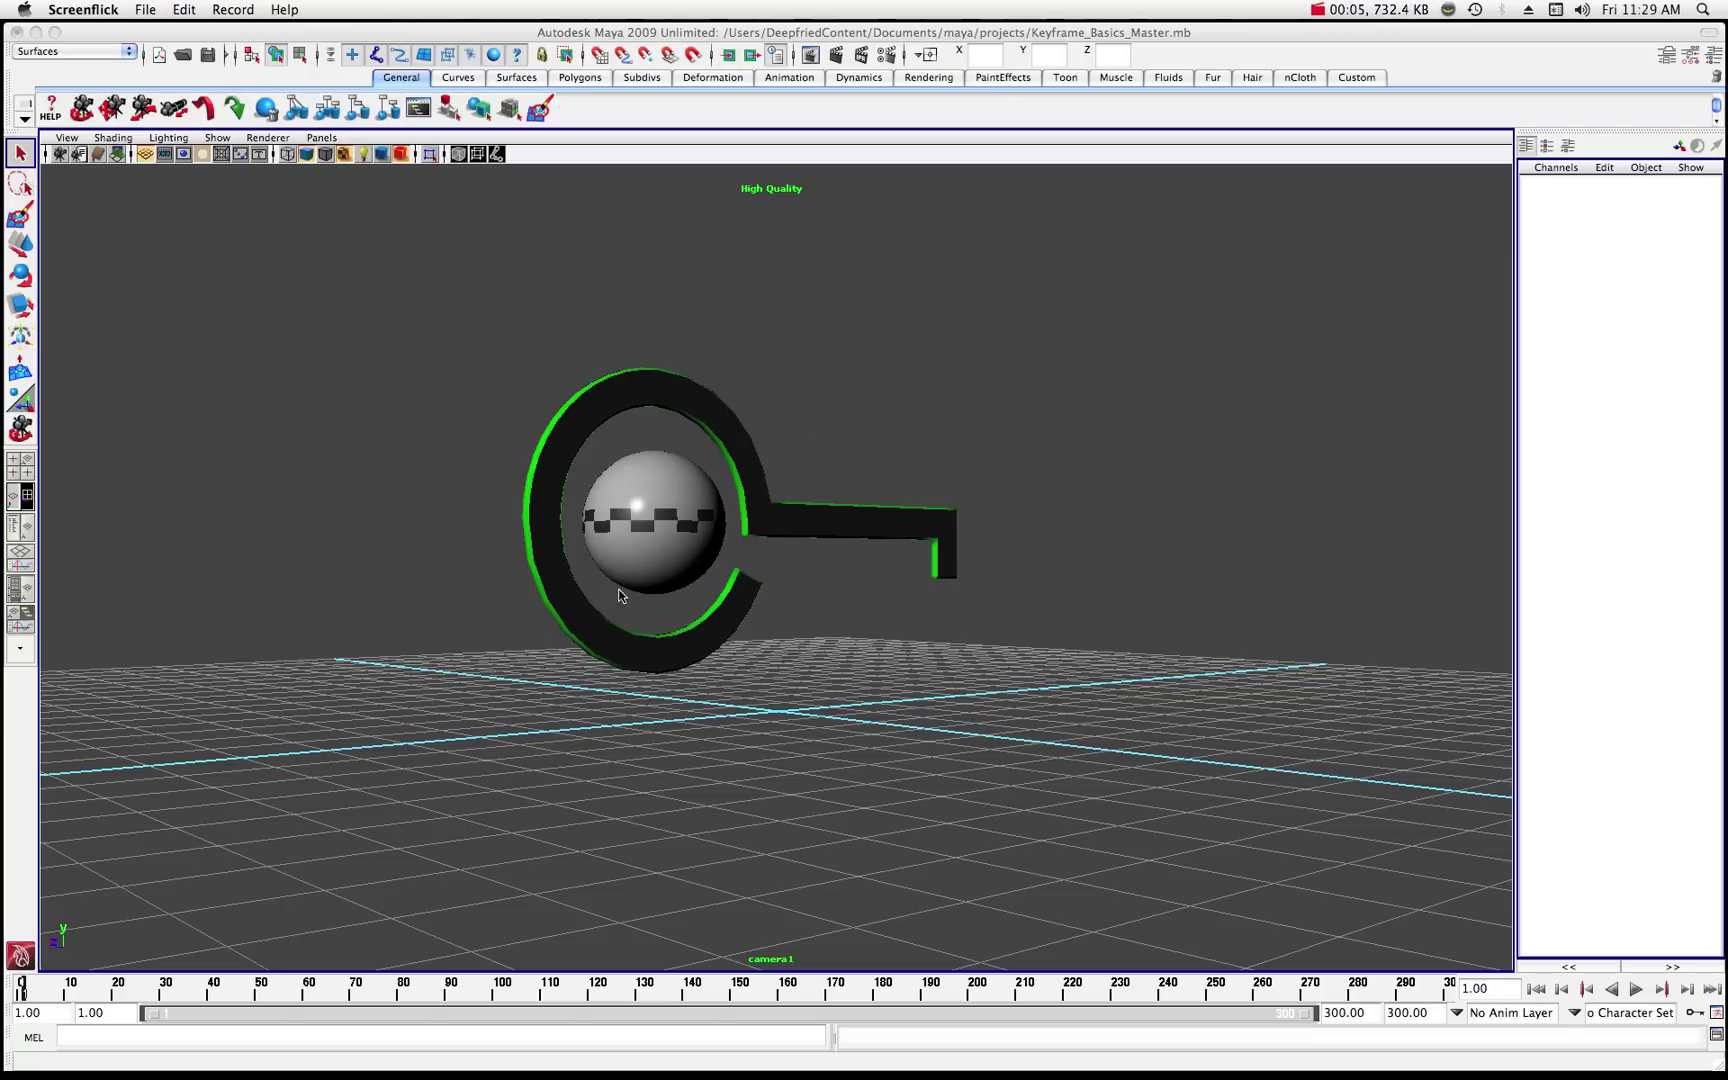
- Play the finished logo animation in the camera view, stopping playback partway through
left_click(1635, 990)
left_click(1635, 990)
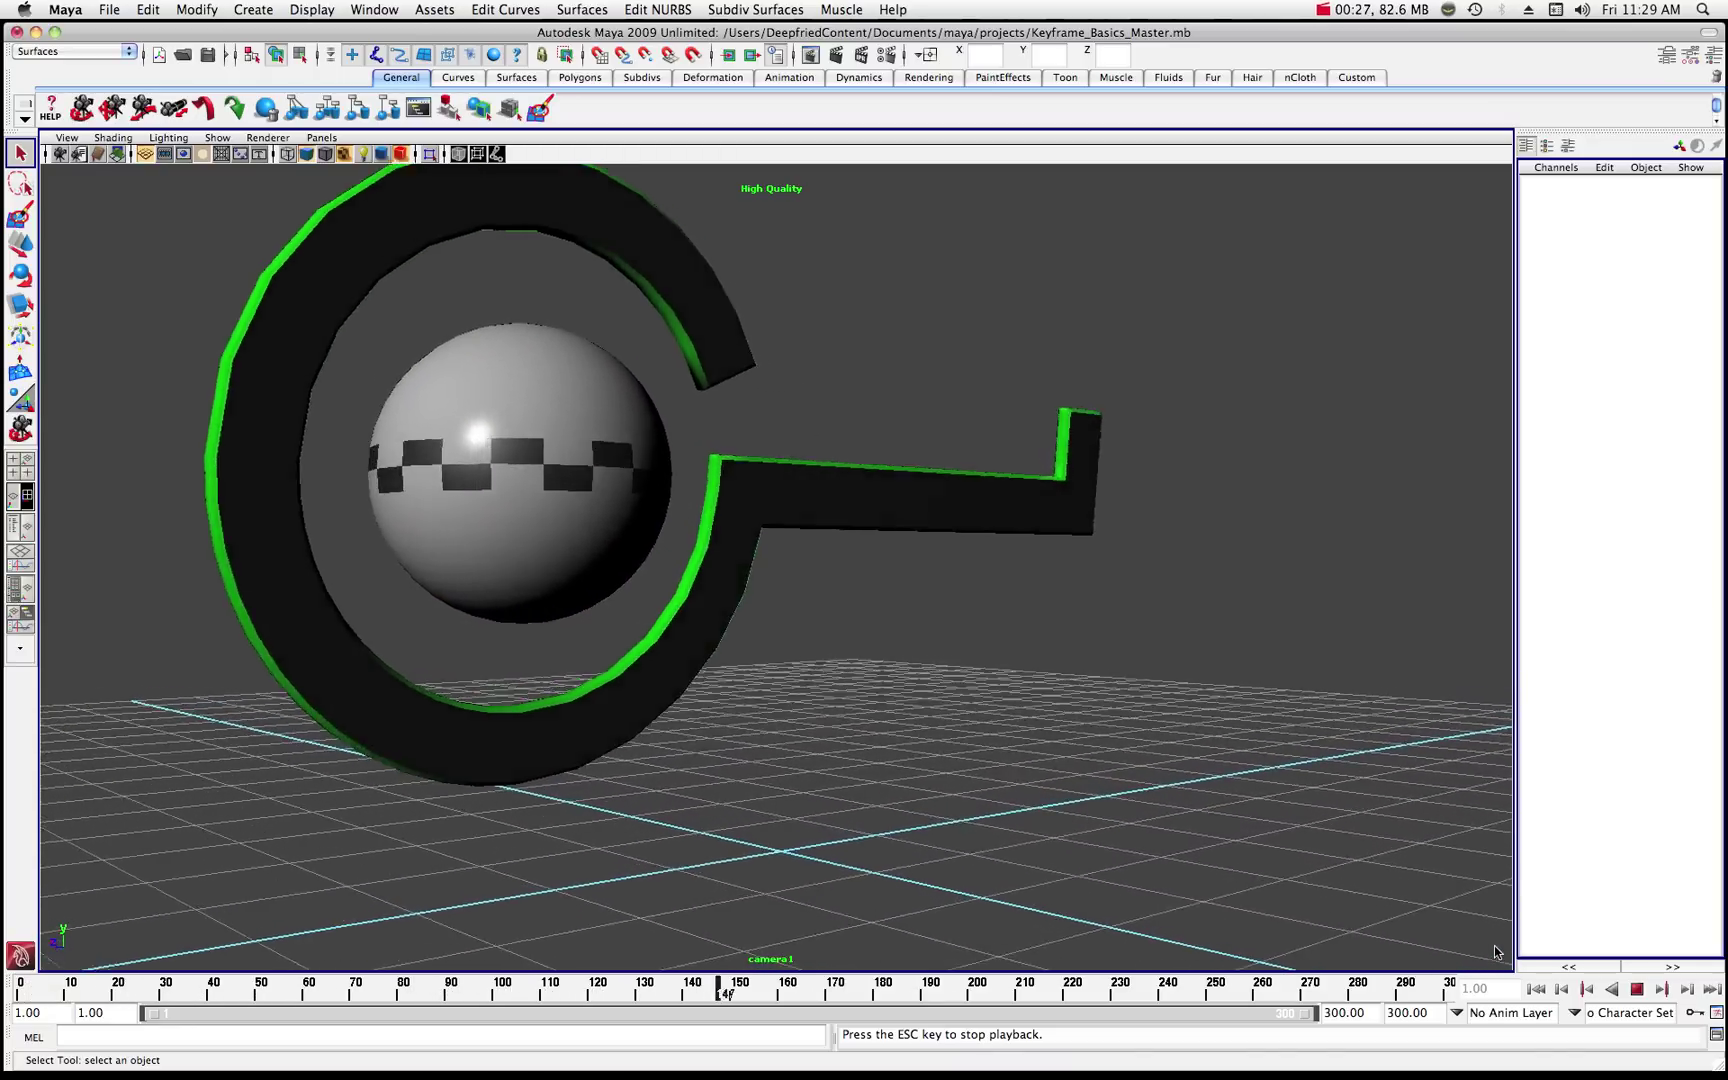
left_click(1637, 989)
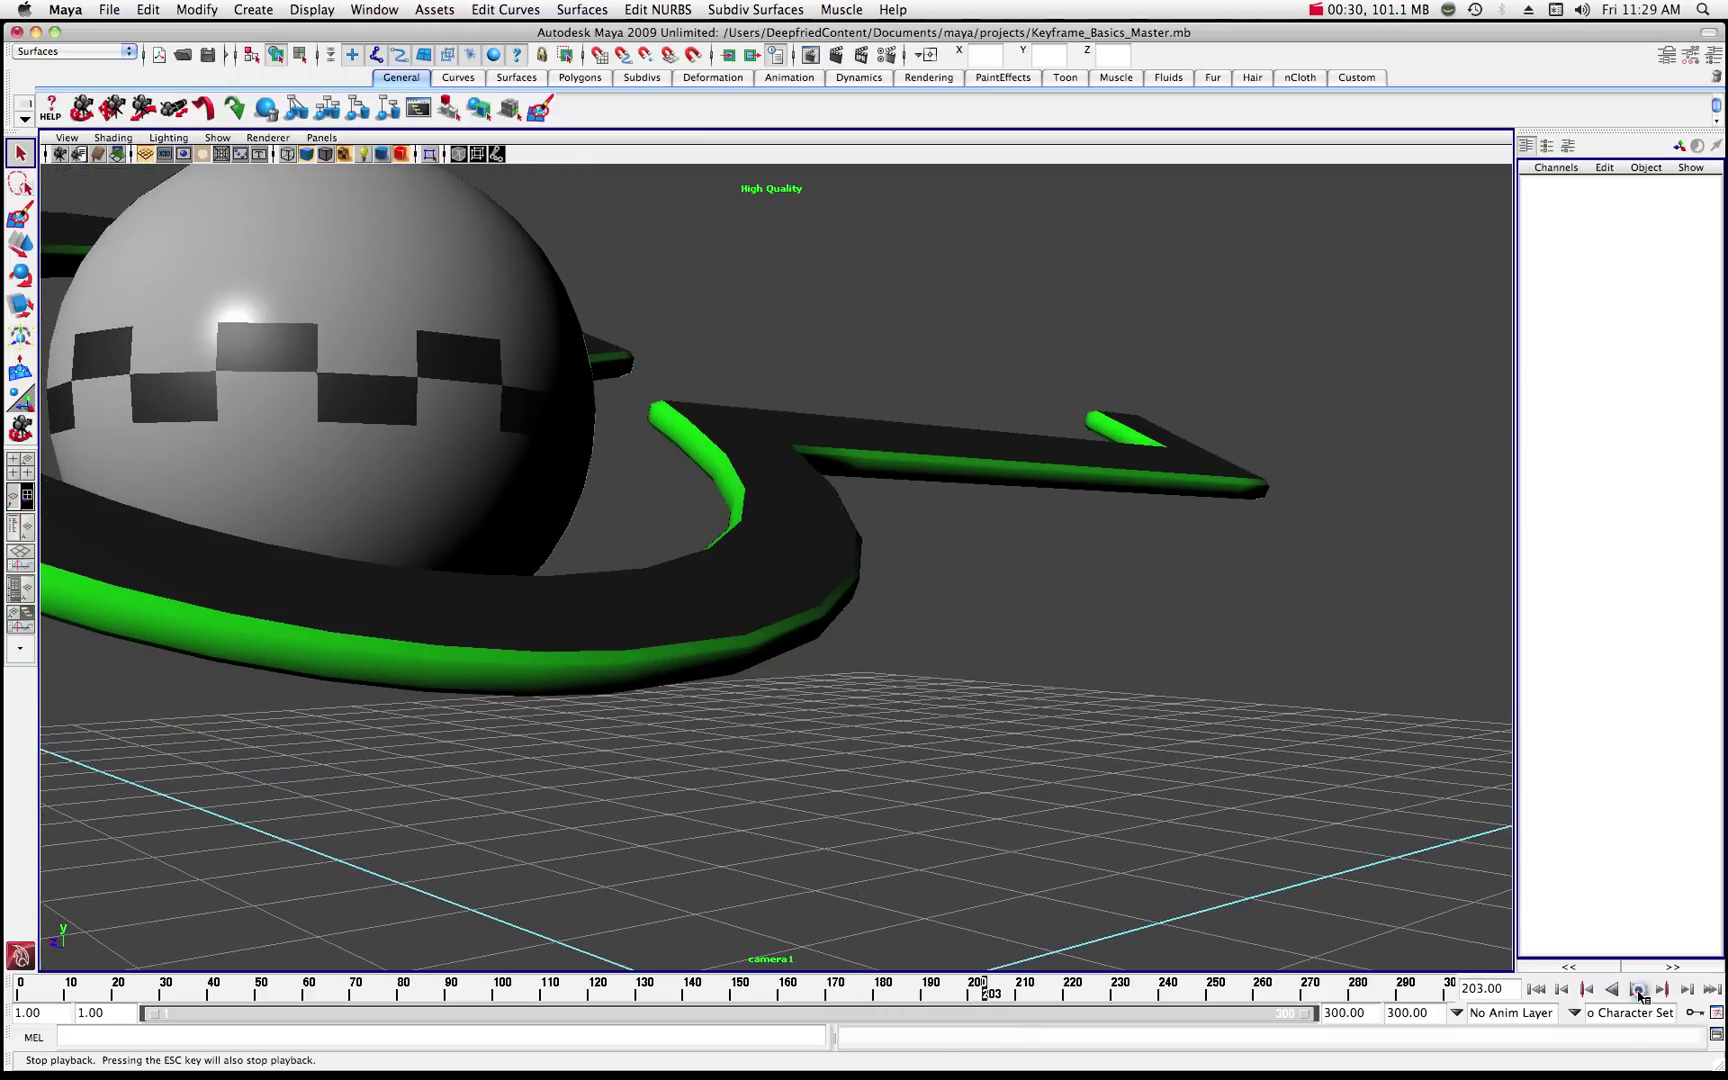
- Open the recent scene keyframeTutpart2.mb, discarding the changes to the current scene
left_click(105, 12)
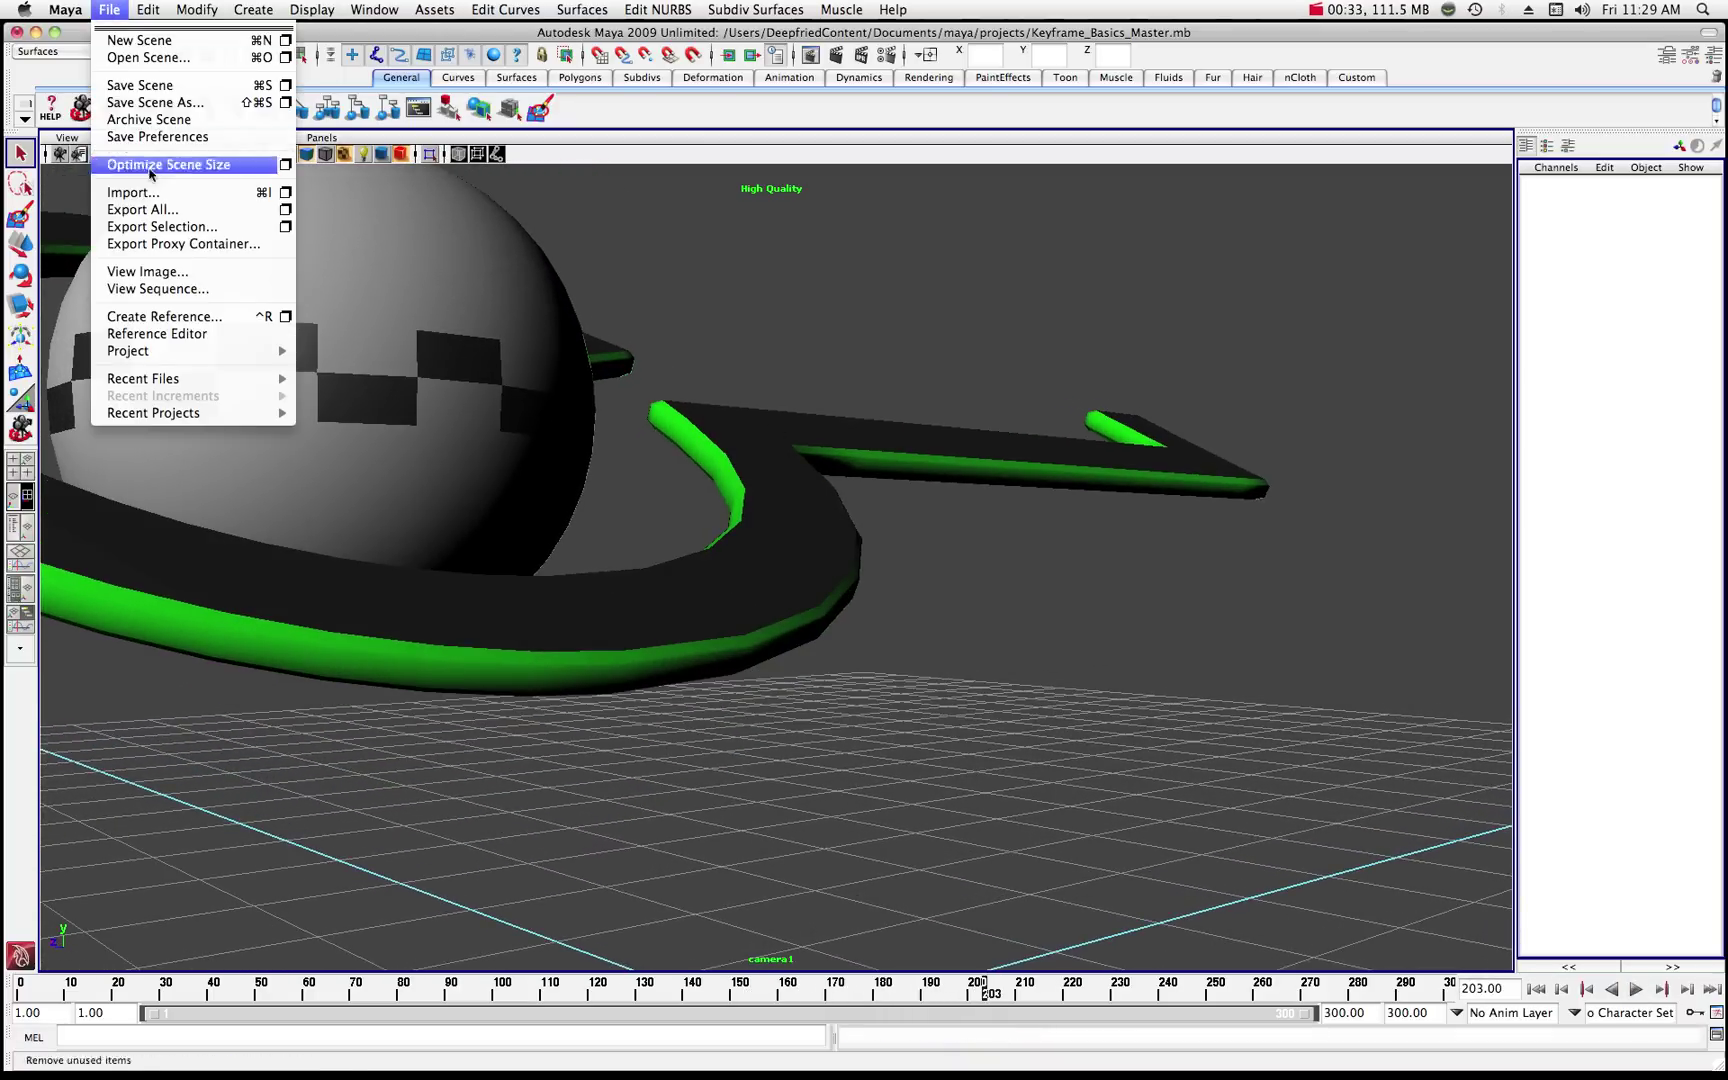
mouse_move(222, 380)
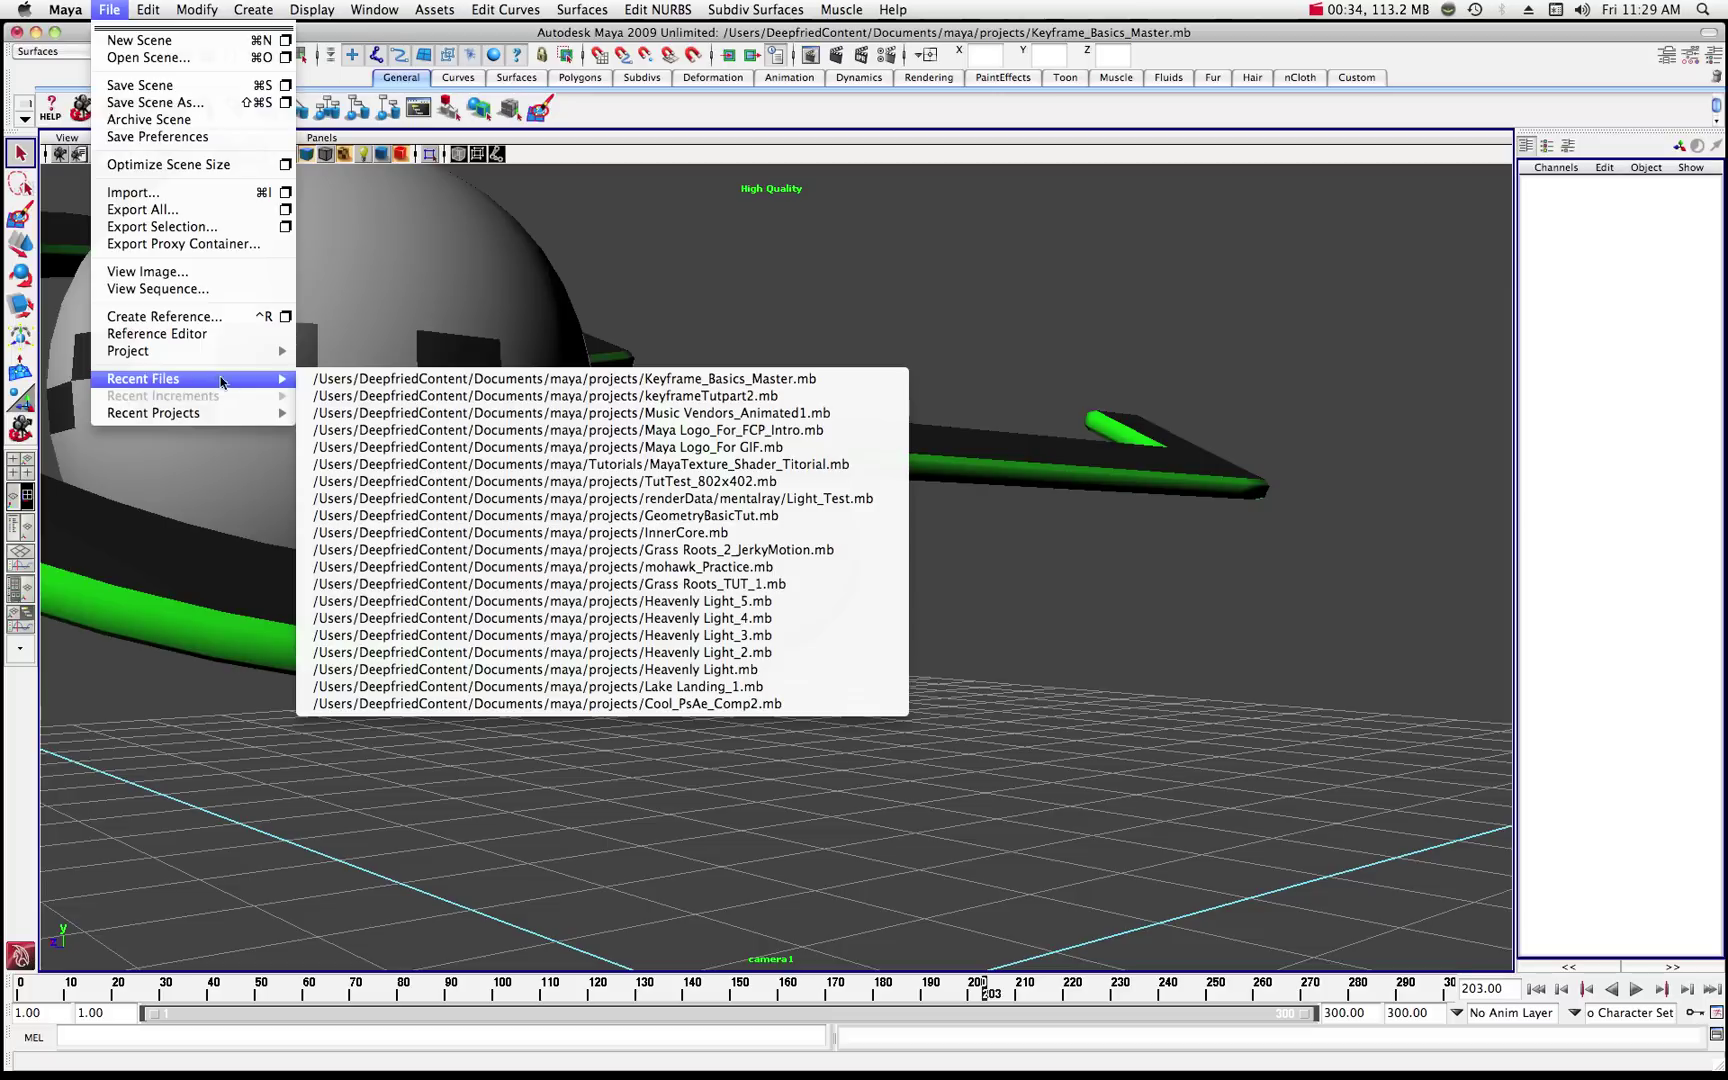
left_click(682, 397)
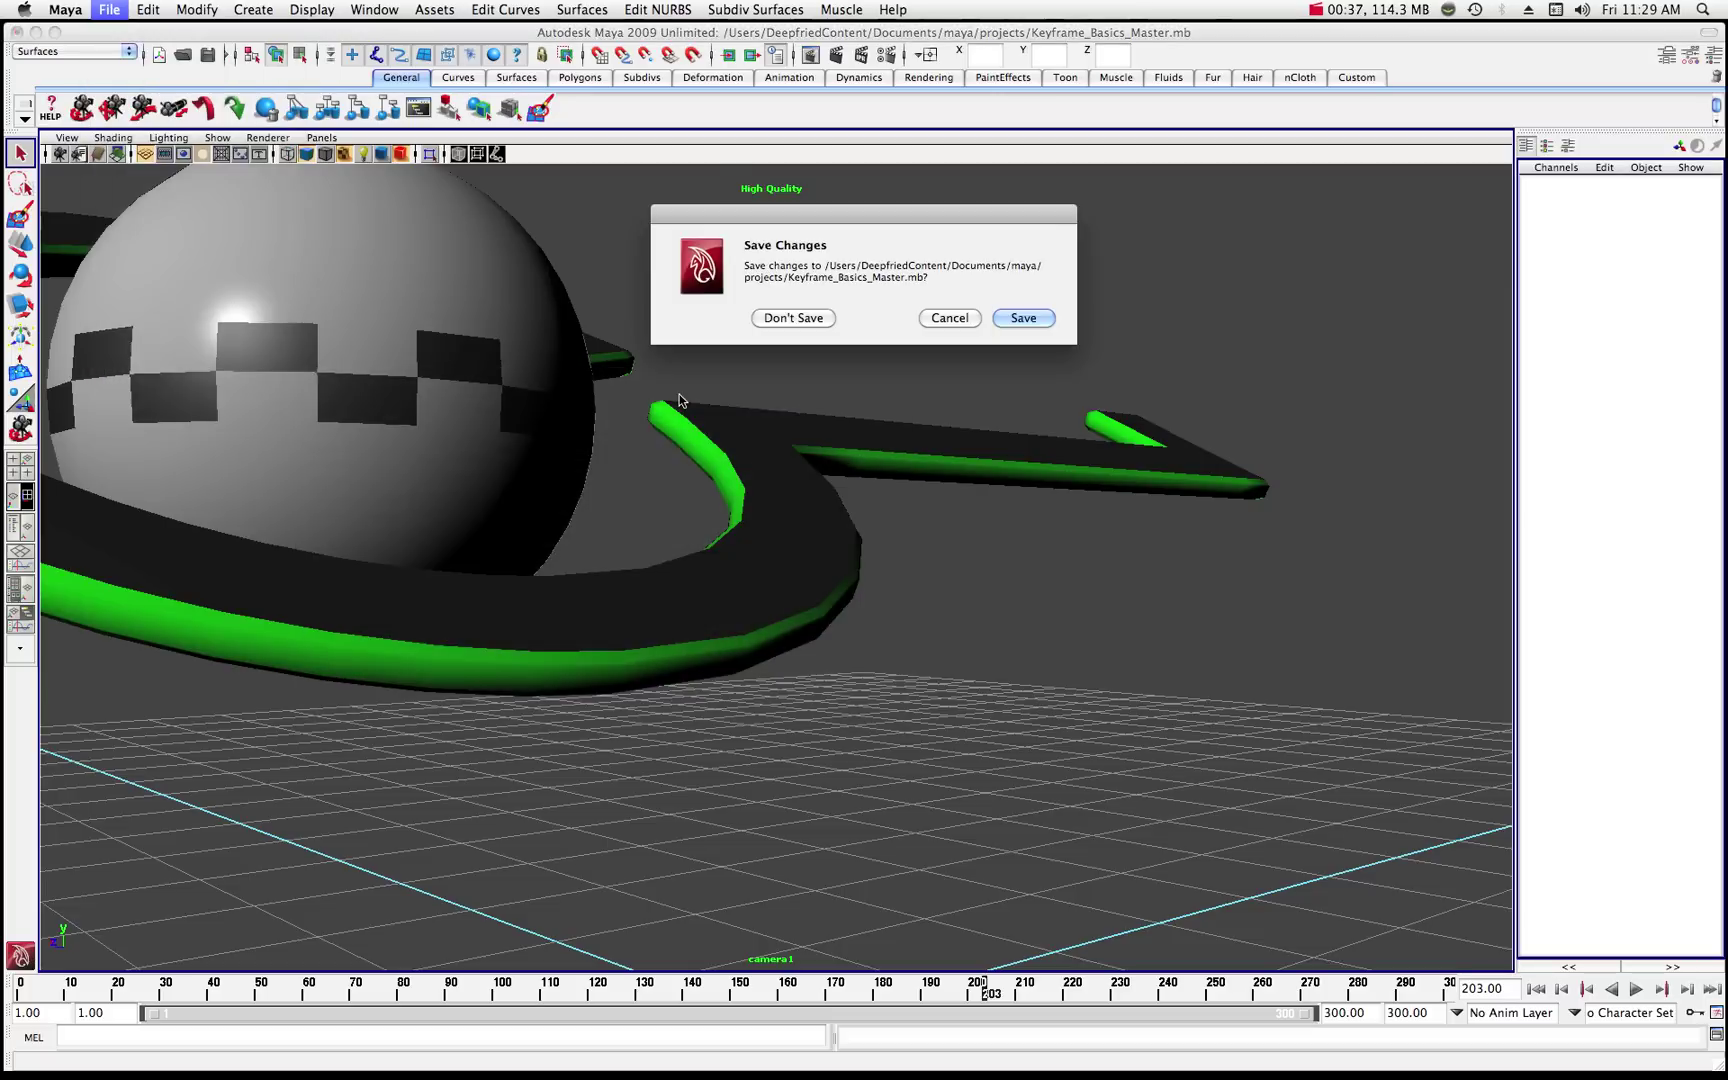
left_click(799, 317)
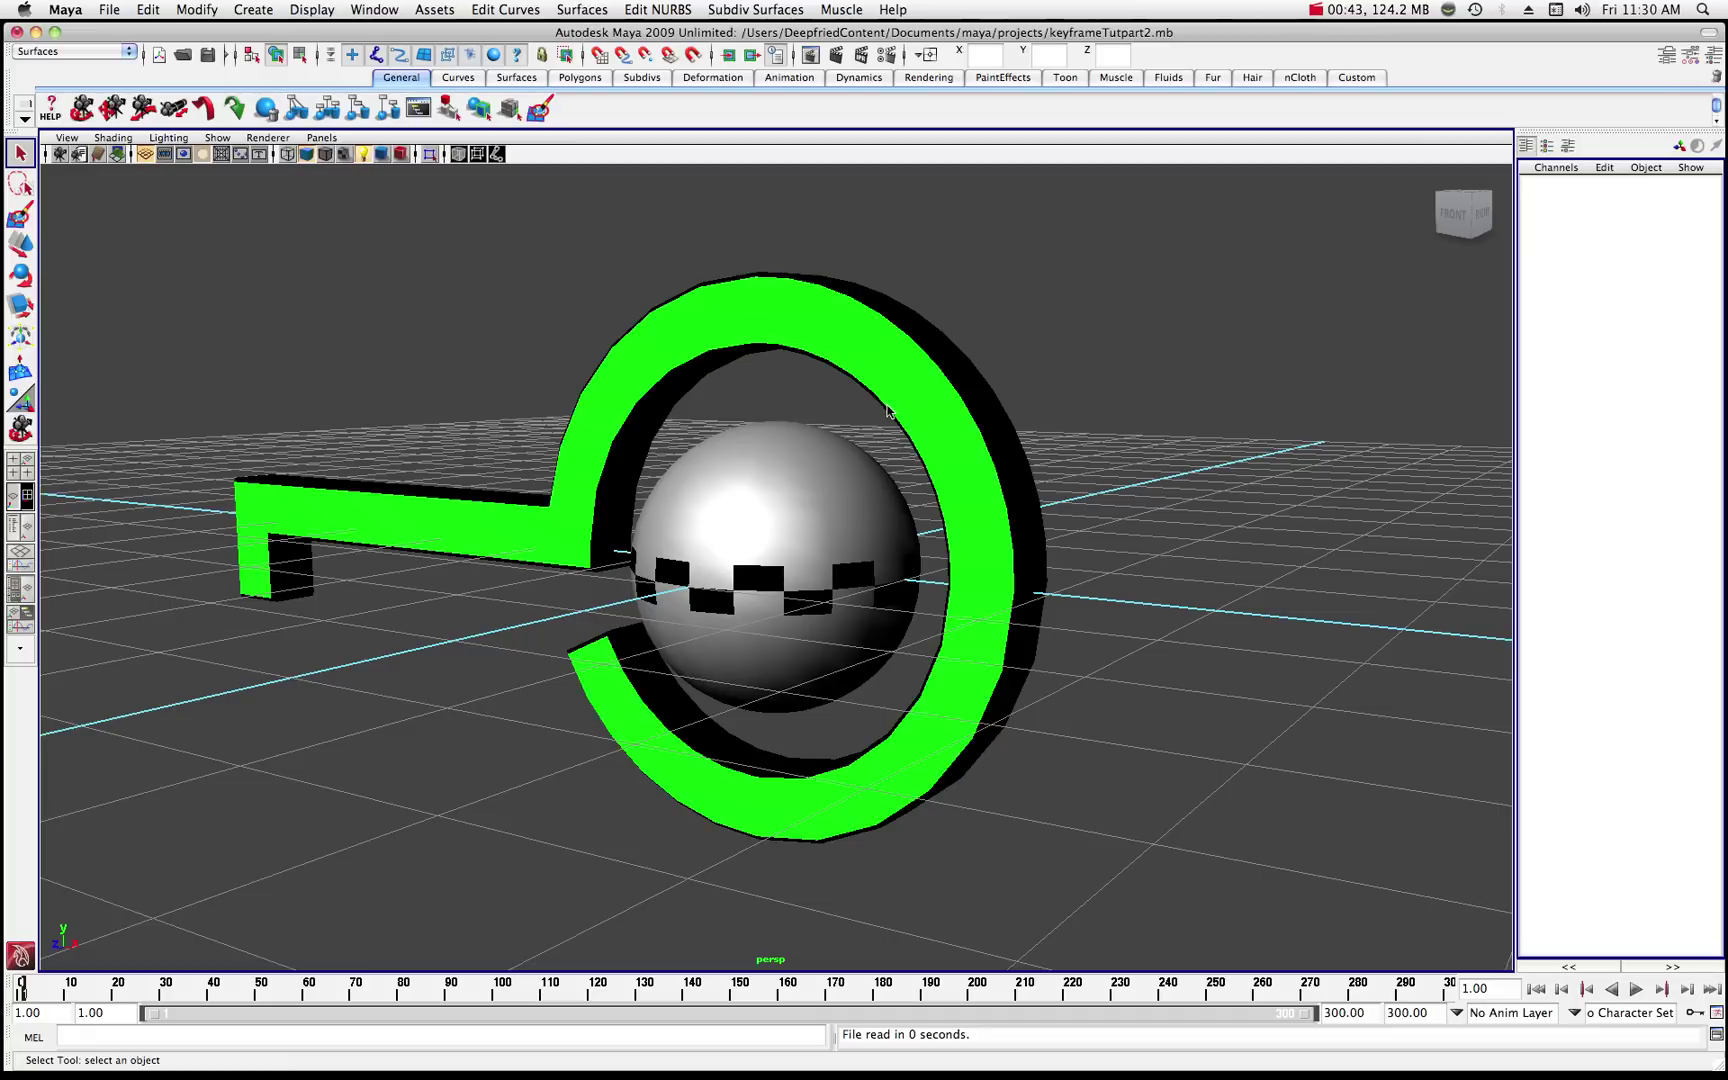
- Assign the existing lambert3 material to the whole open-ring logo shape around the sphere
left_click(724, 327)
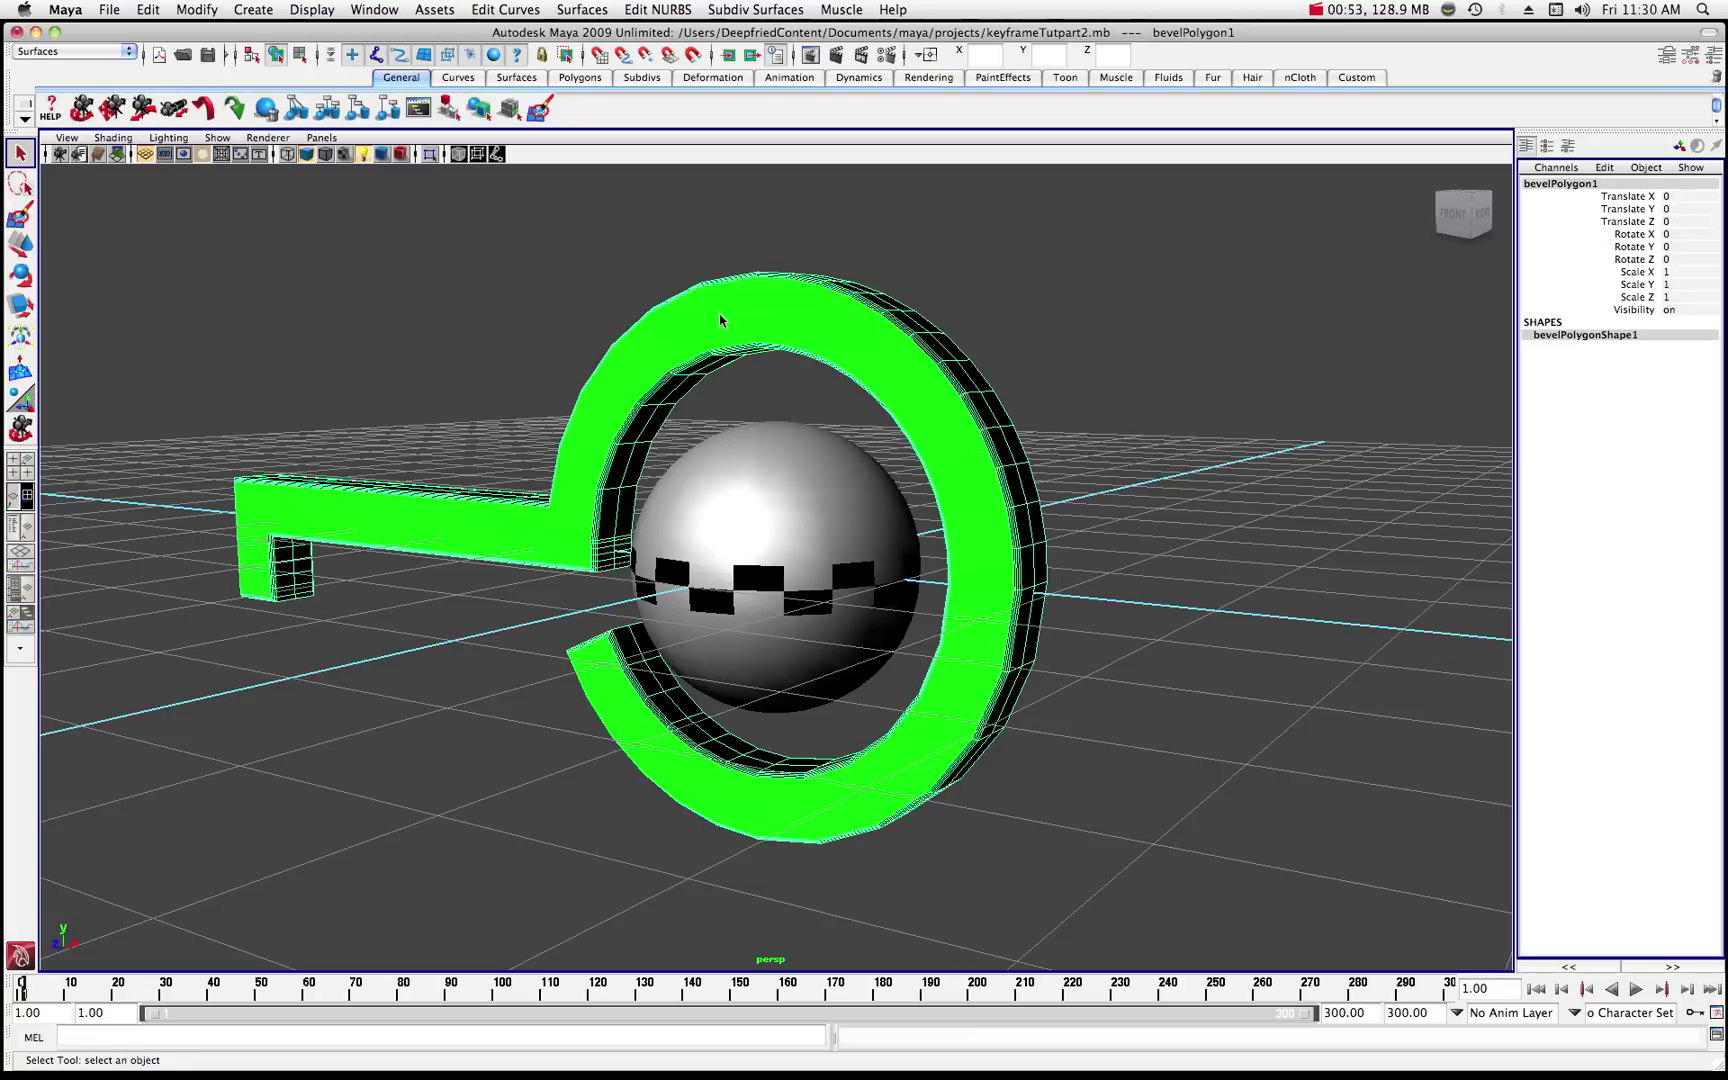
right_click(720, 318)
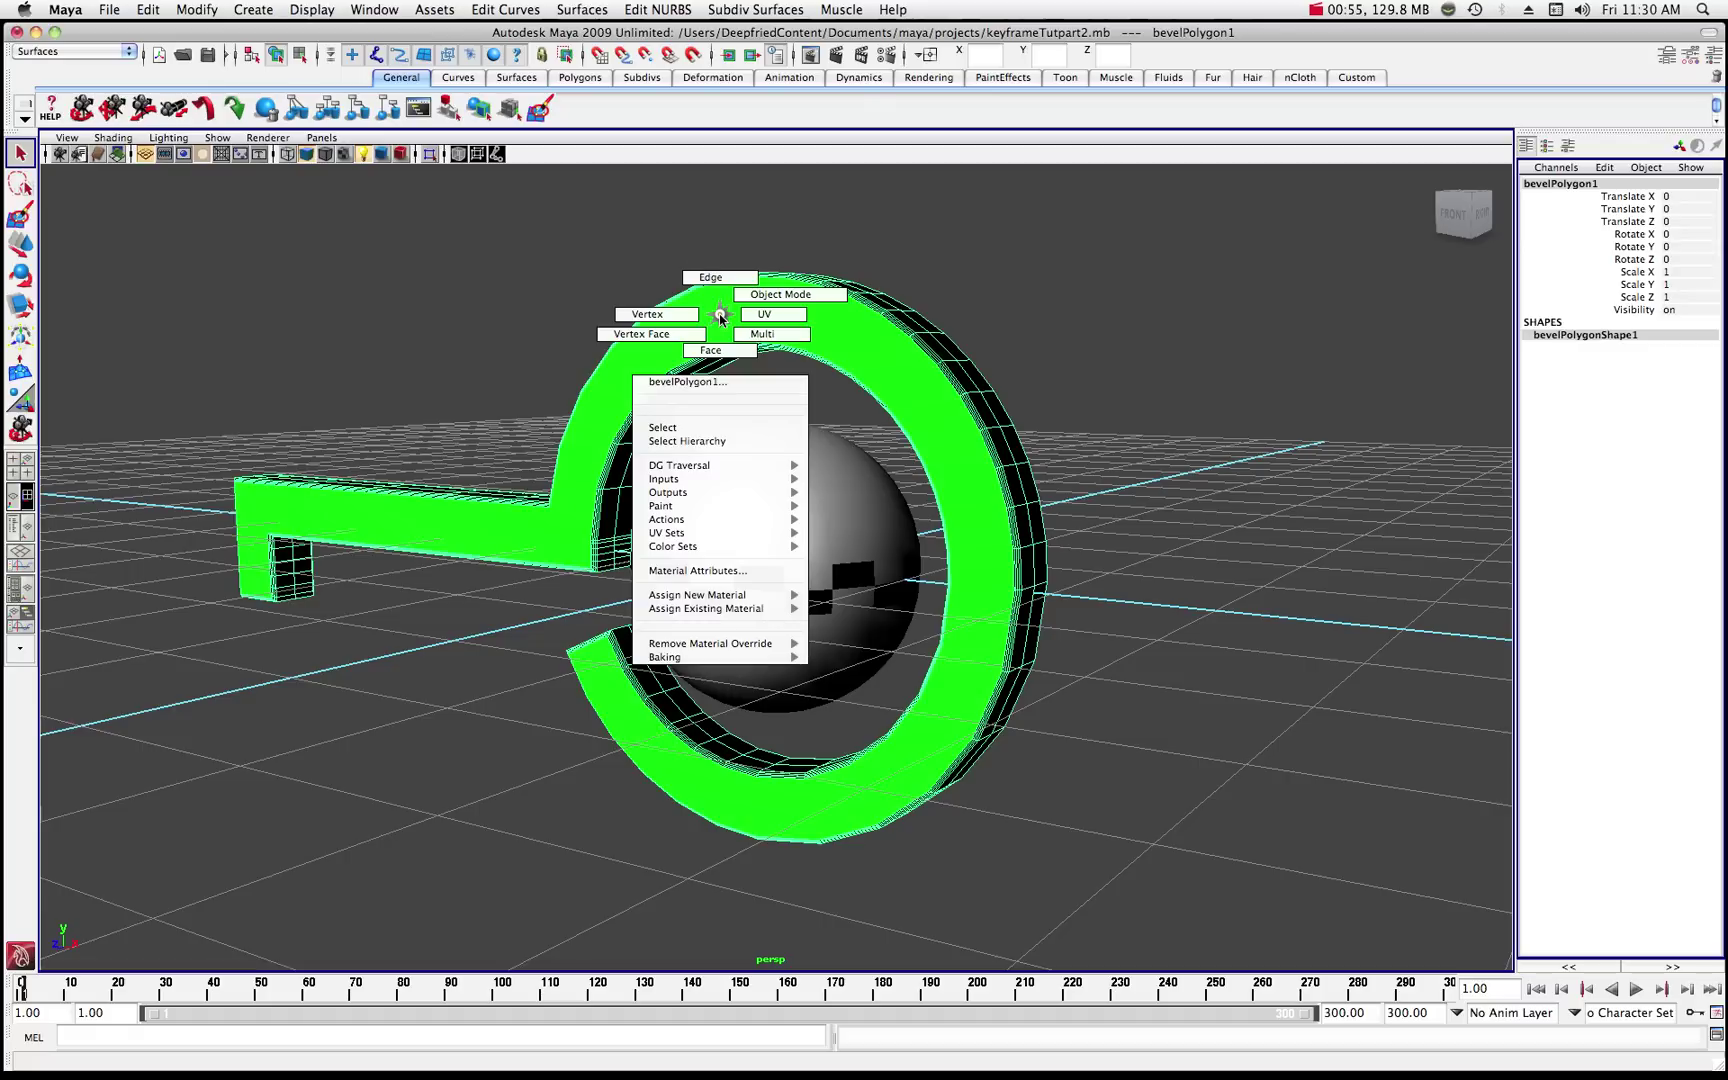
left_click(720, 318)
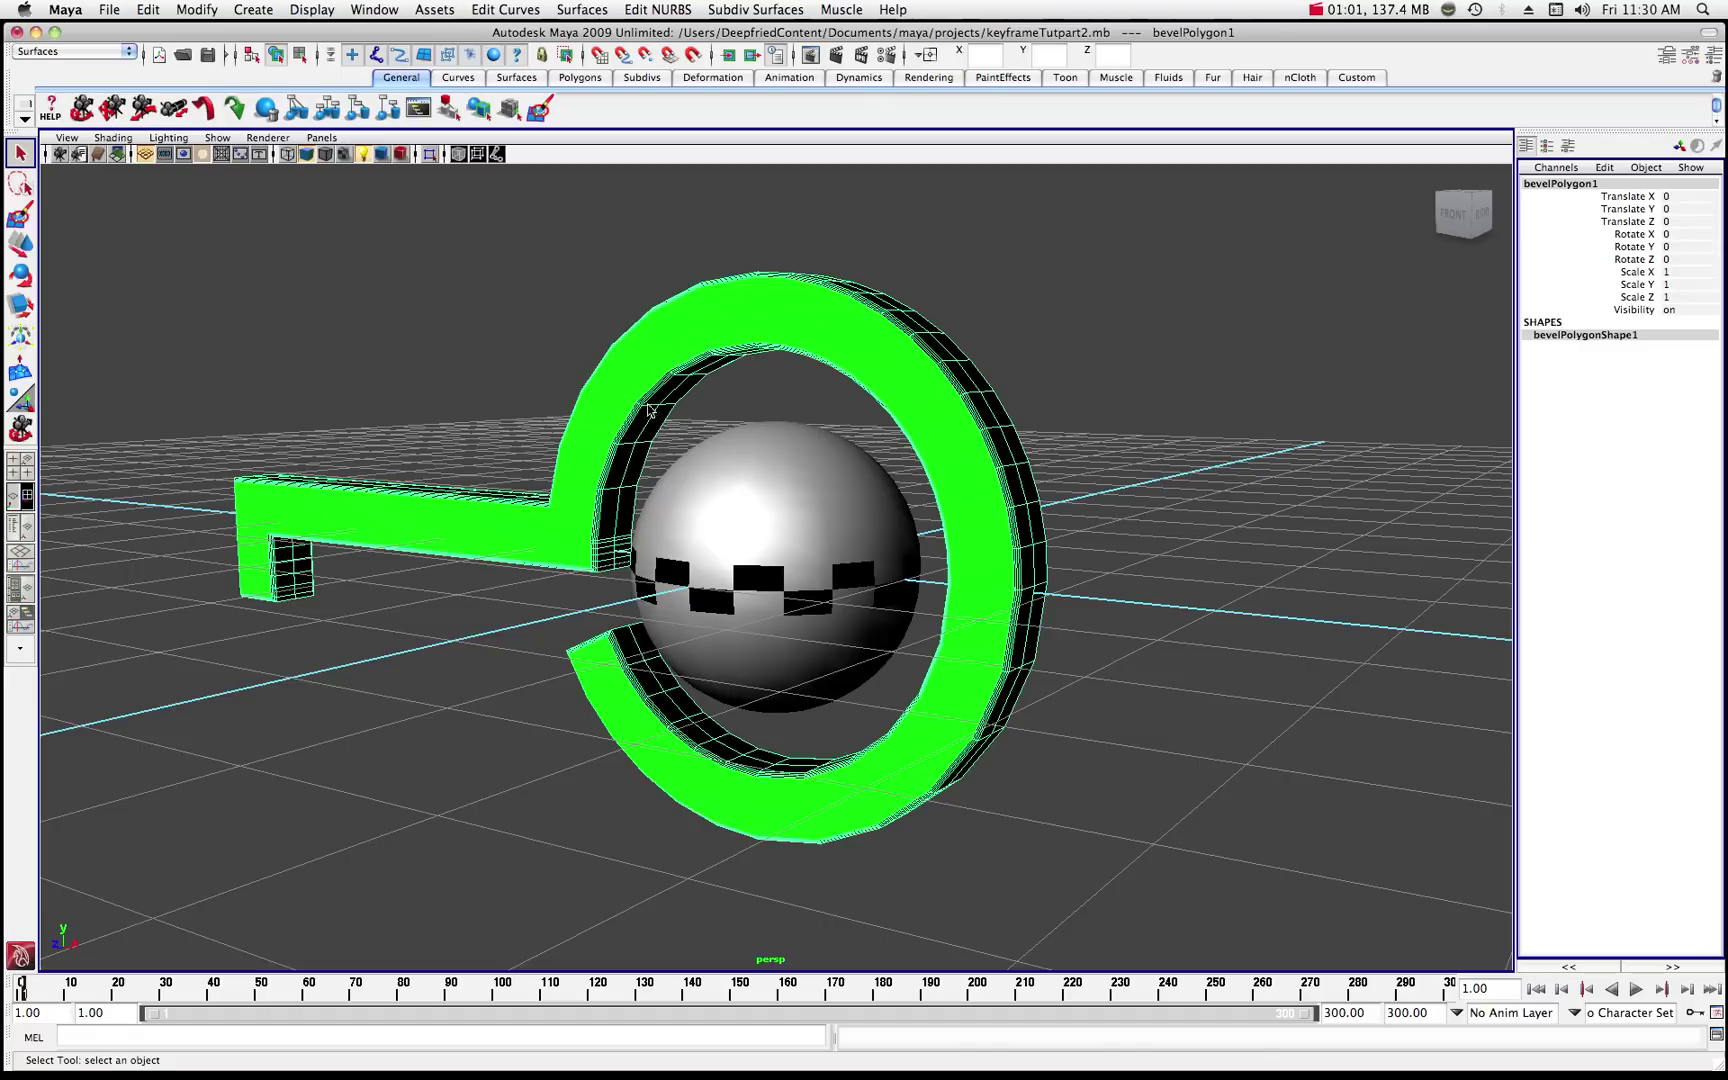
right_click(667, 330)
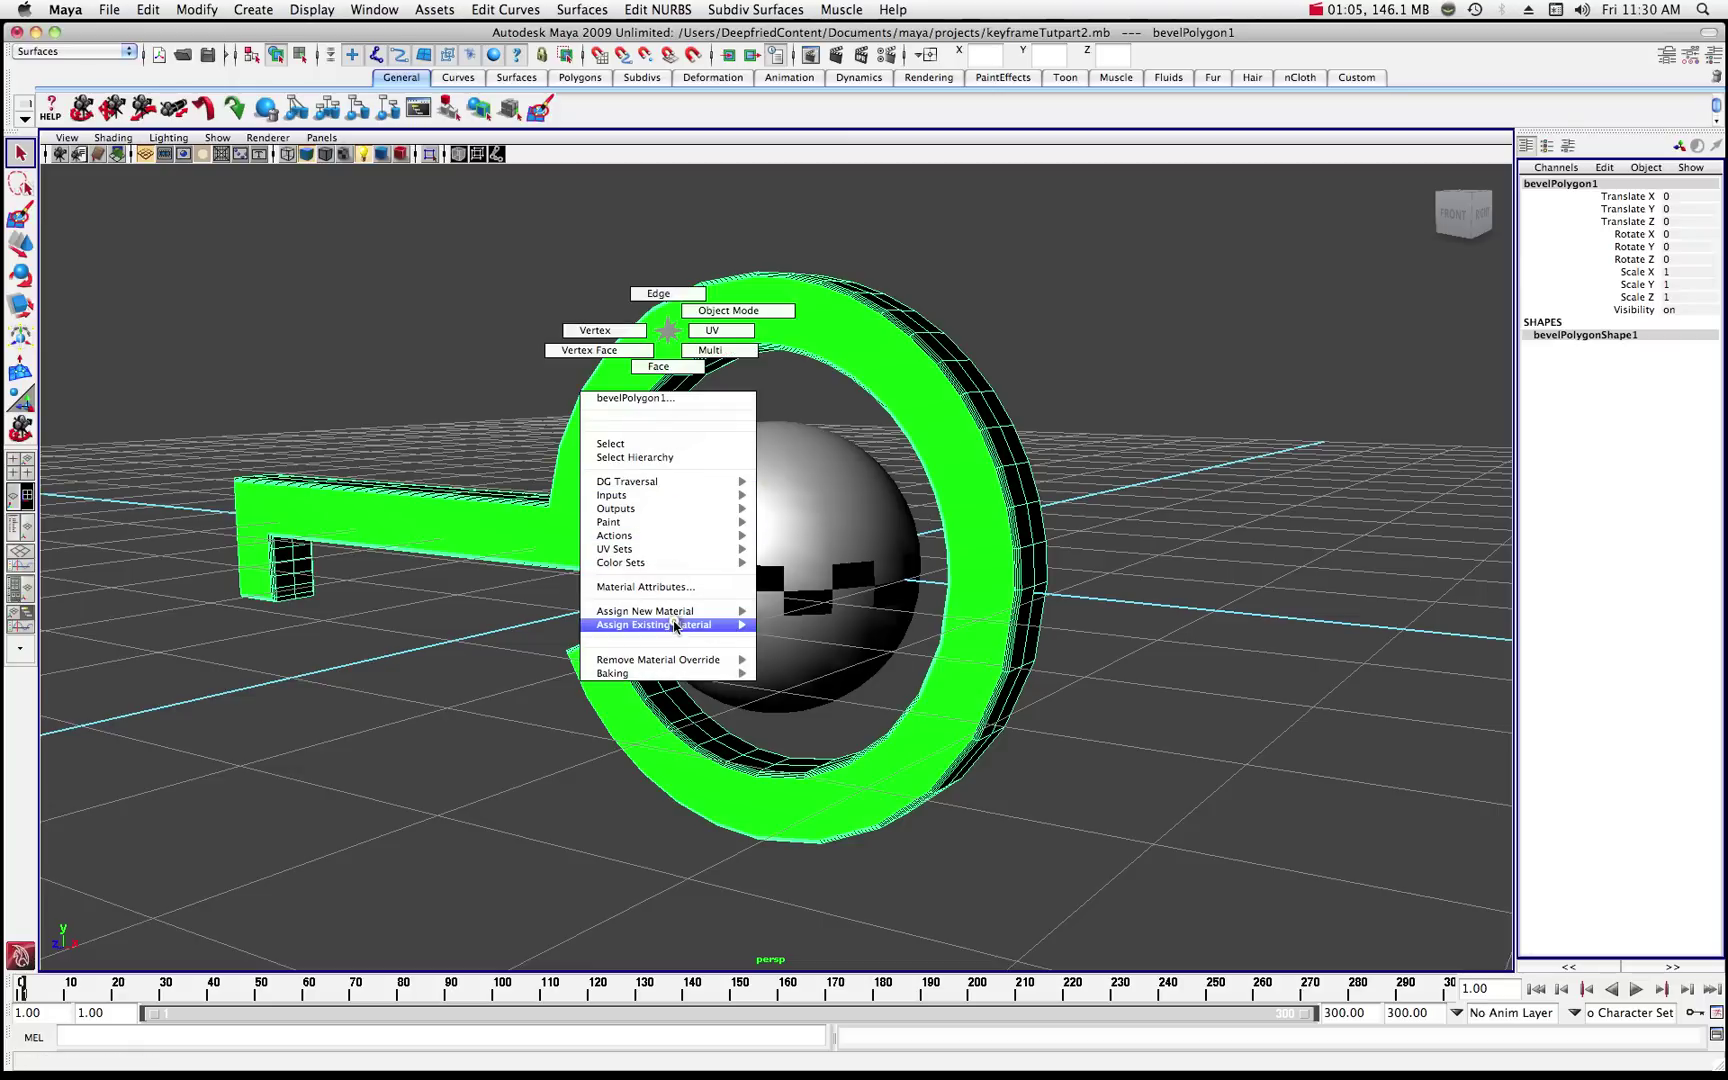
mouse_move(676, 624)
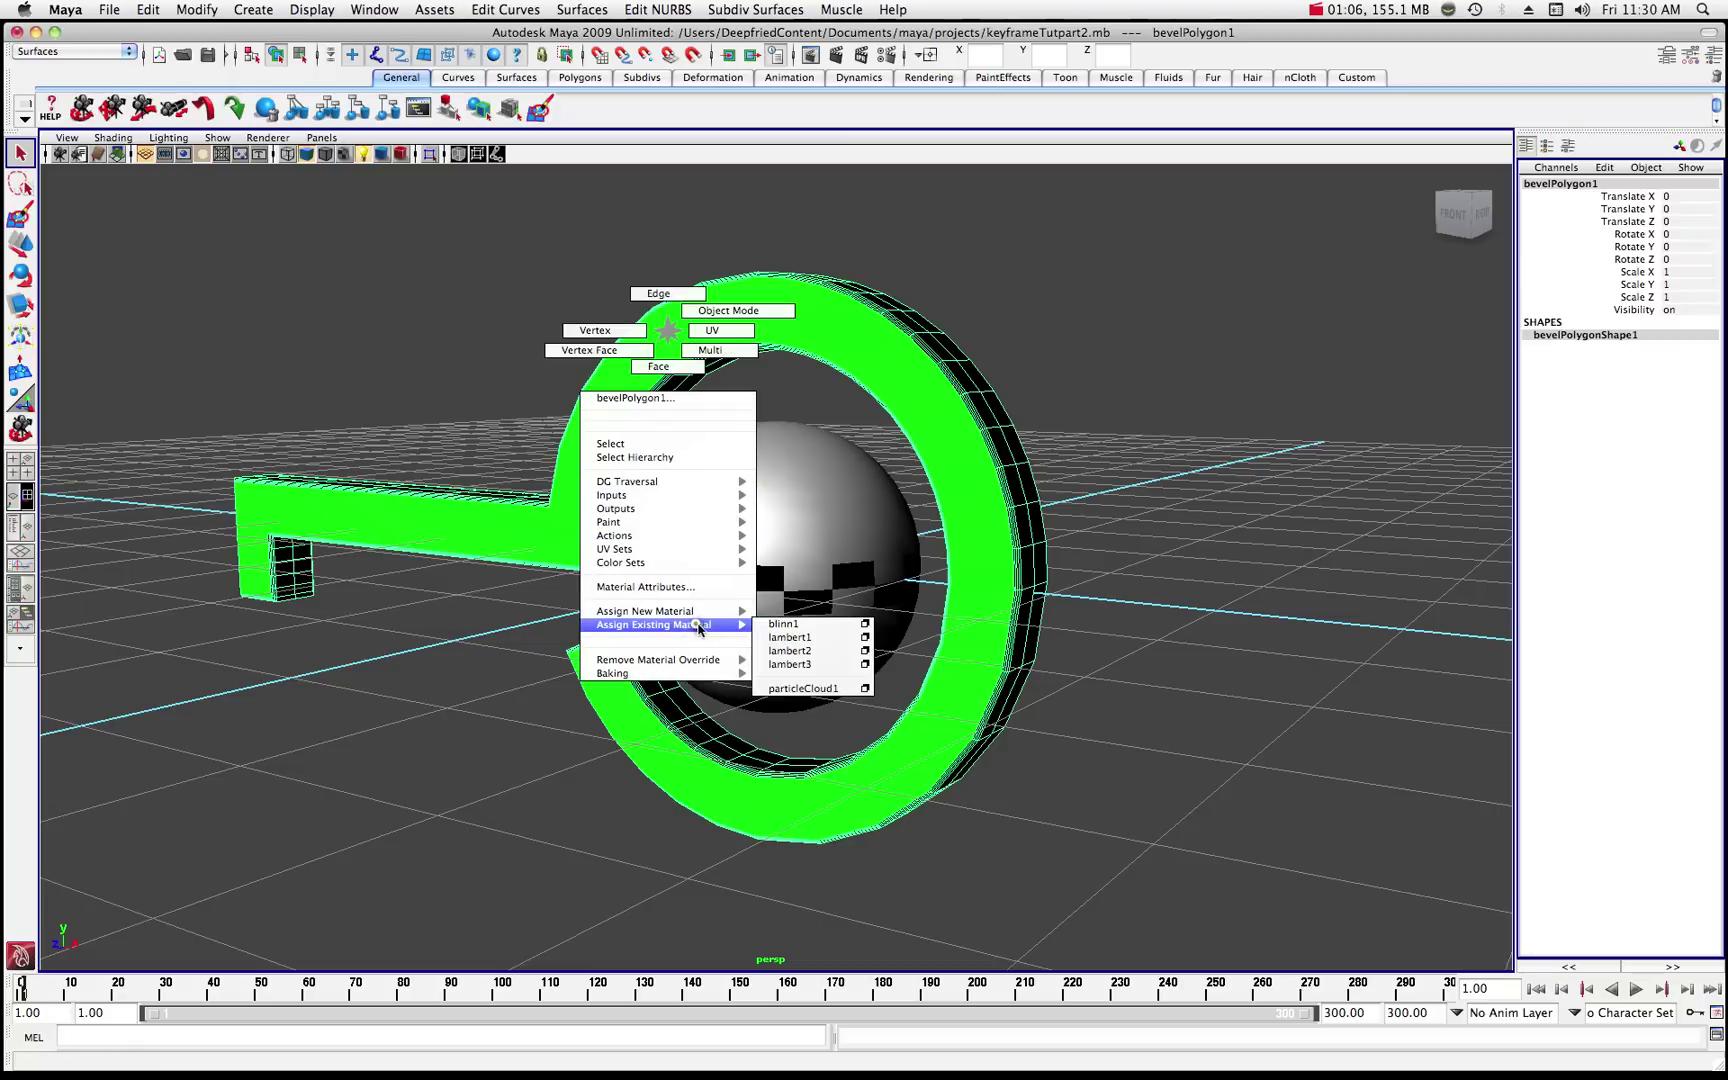
left_click(783, 665)
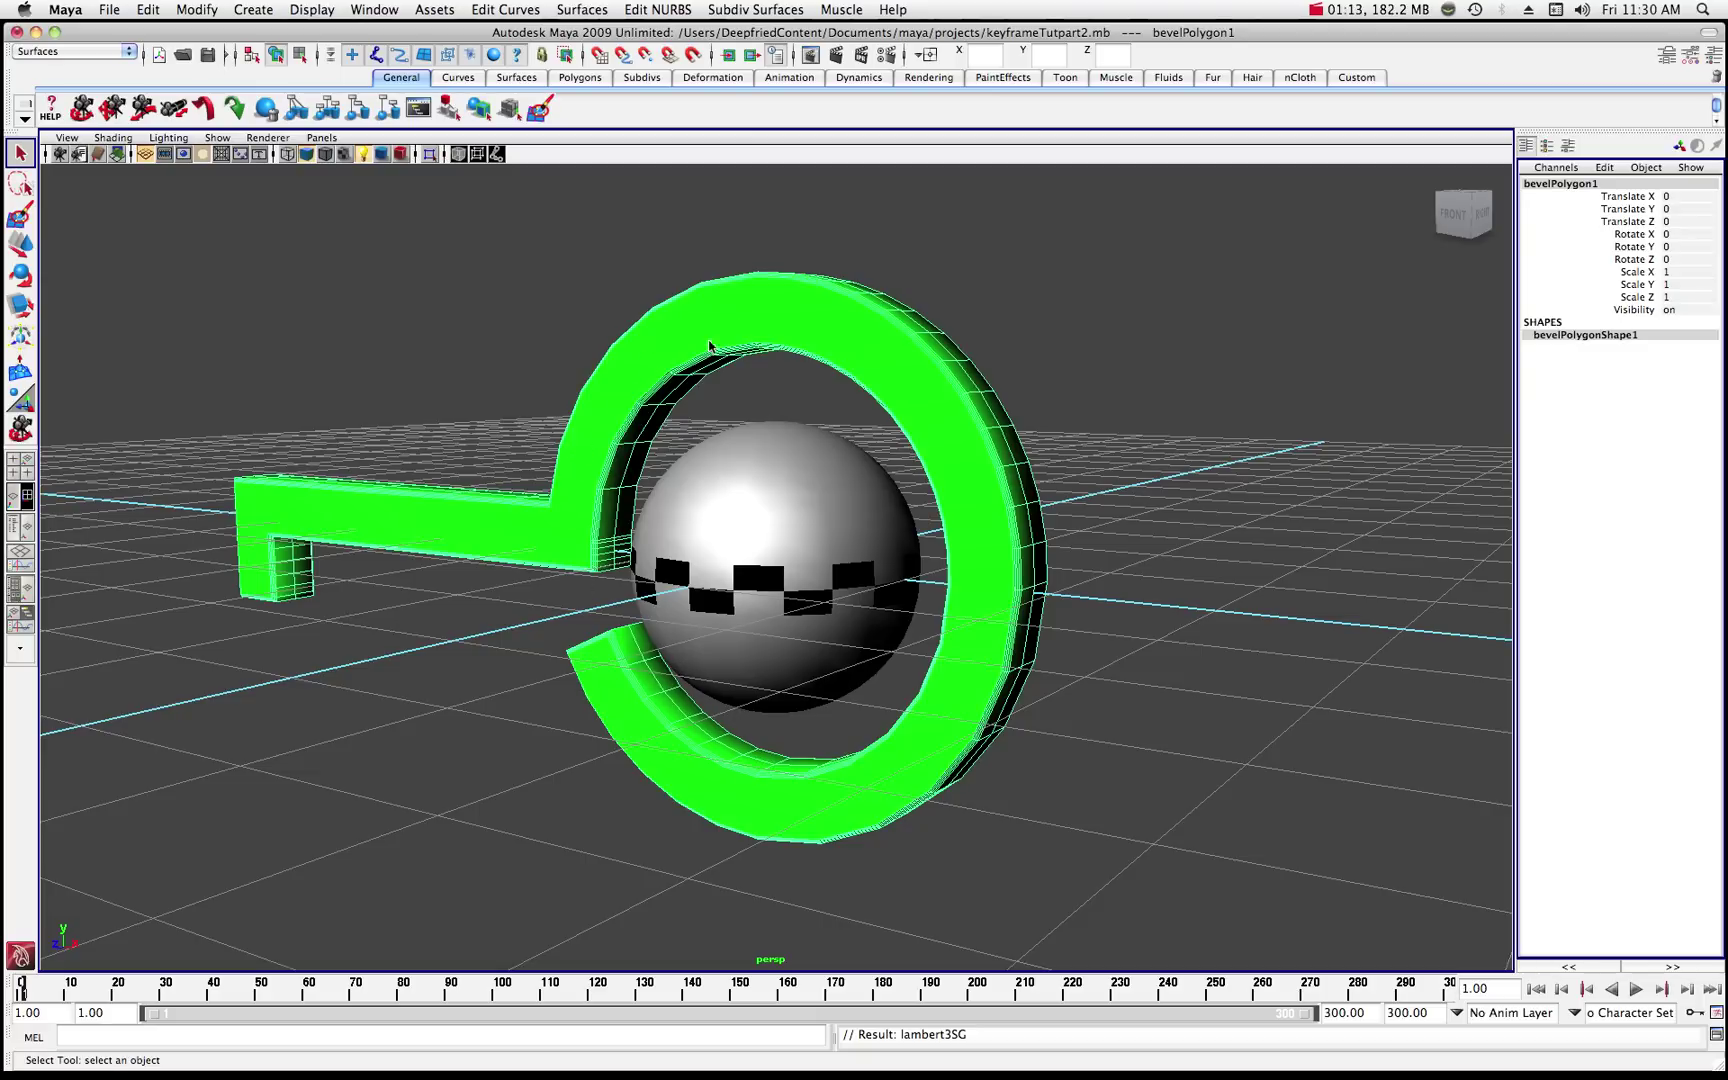
- Assign the existing lambert2 material to only the large front and back faces of the ring shape
left_click(772, 310)
right_click(772, 316)
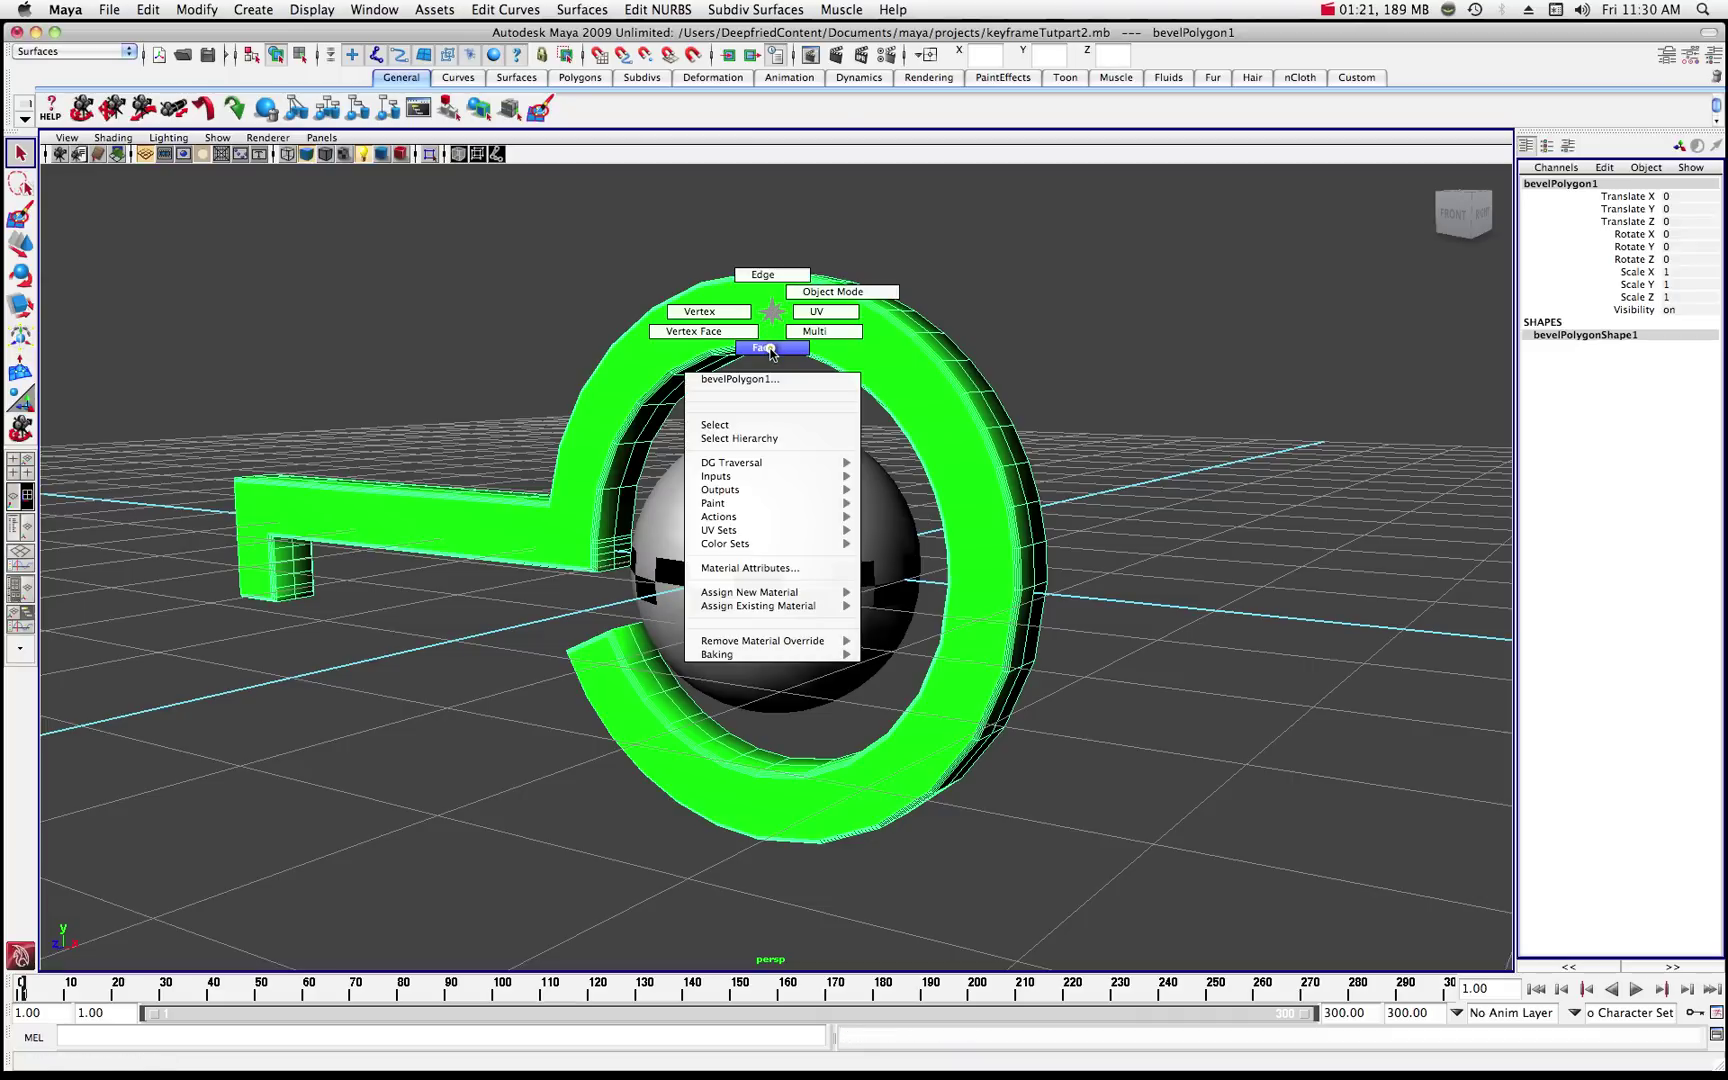
left_click(766, 347)
left_click(762, 326)
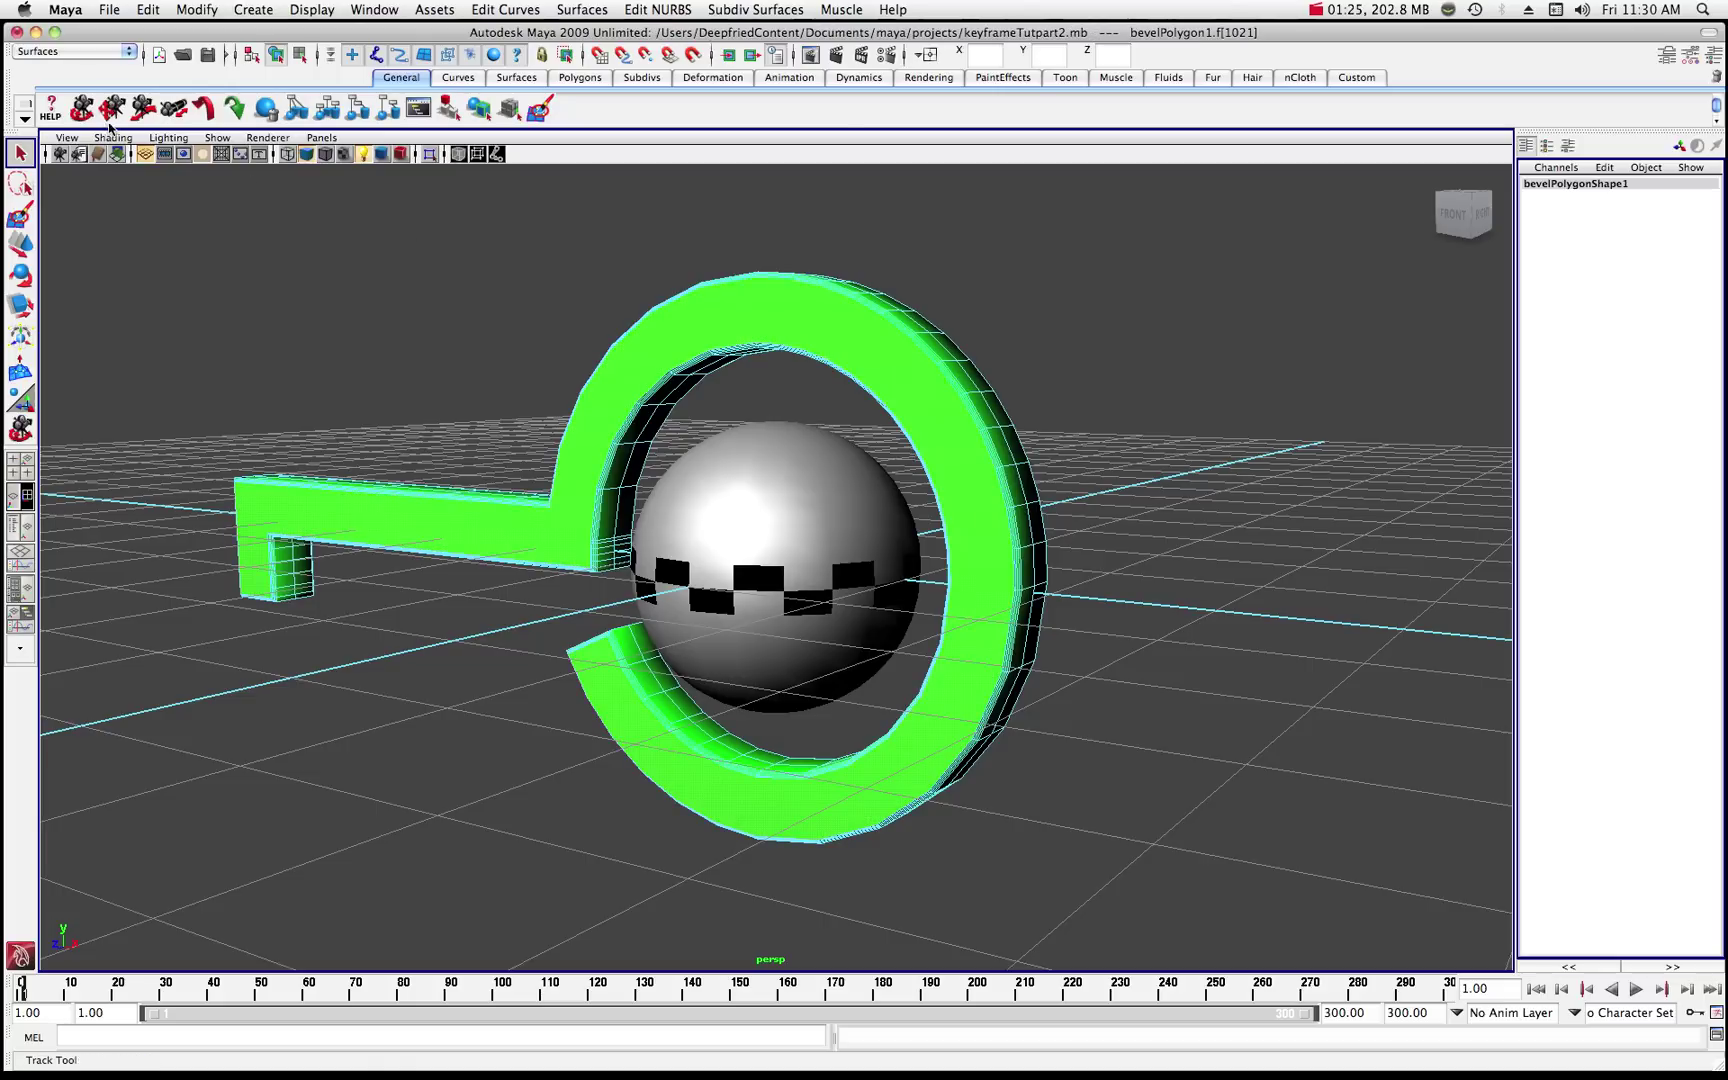
key("y")
left_click_drag(537, 257, 330, 252)
left_click(20, 153)
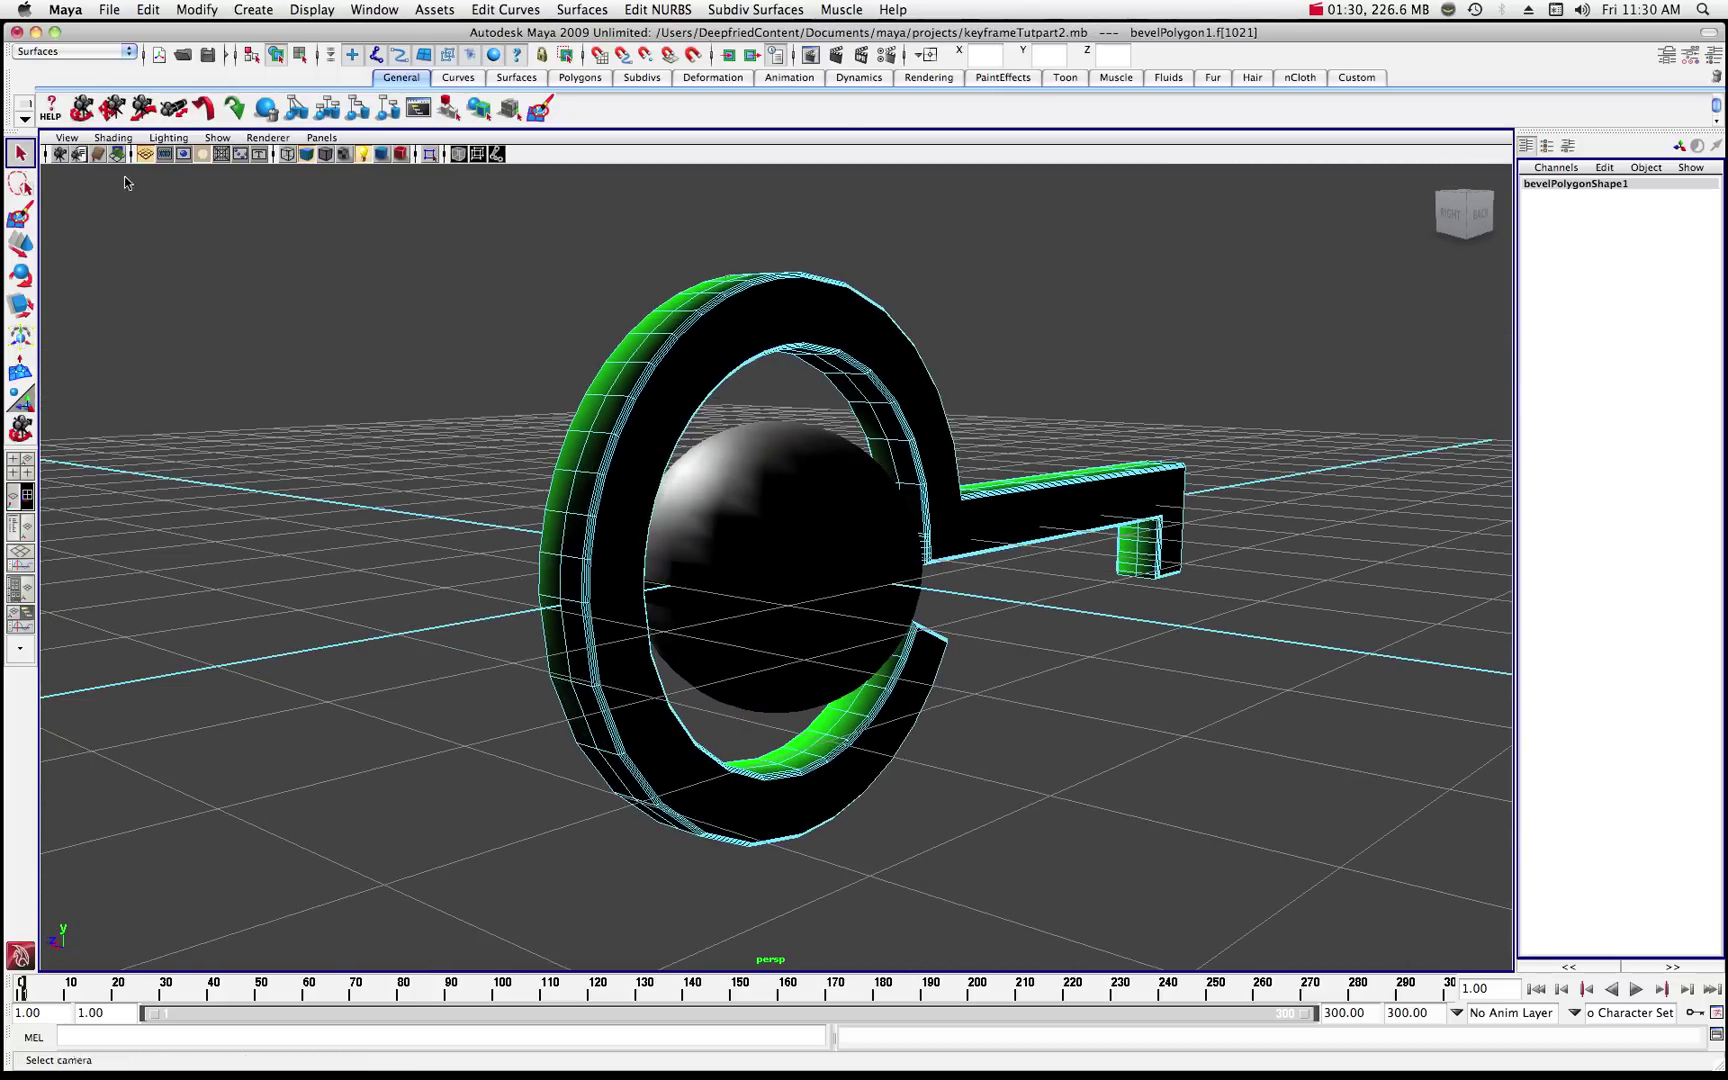
left_click(716, 348, "shift")
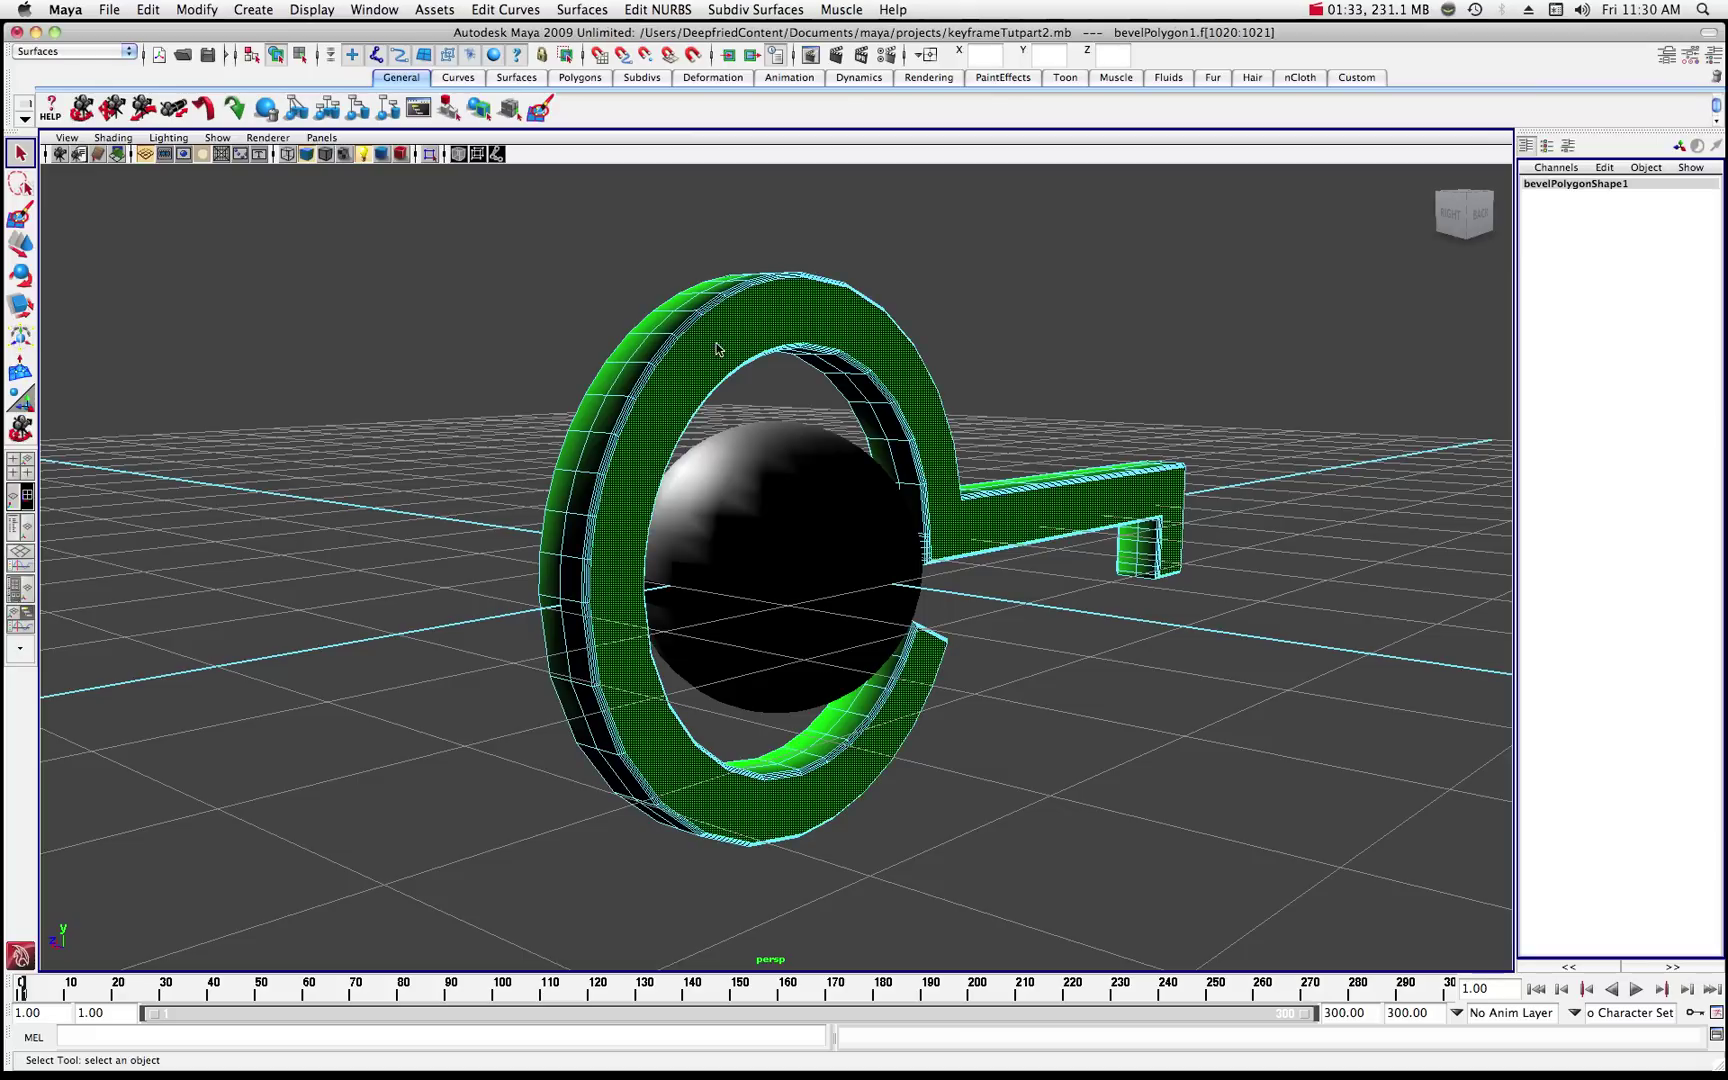
right_click(713, 342)
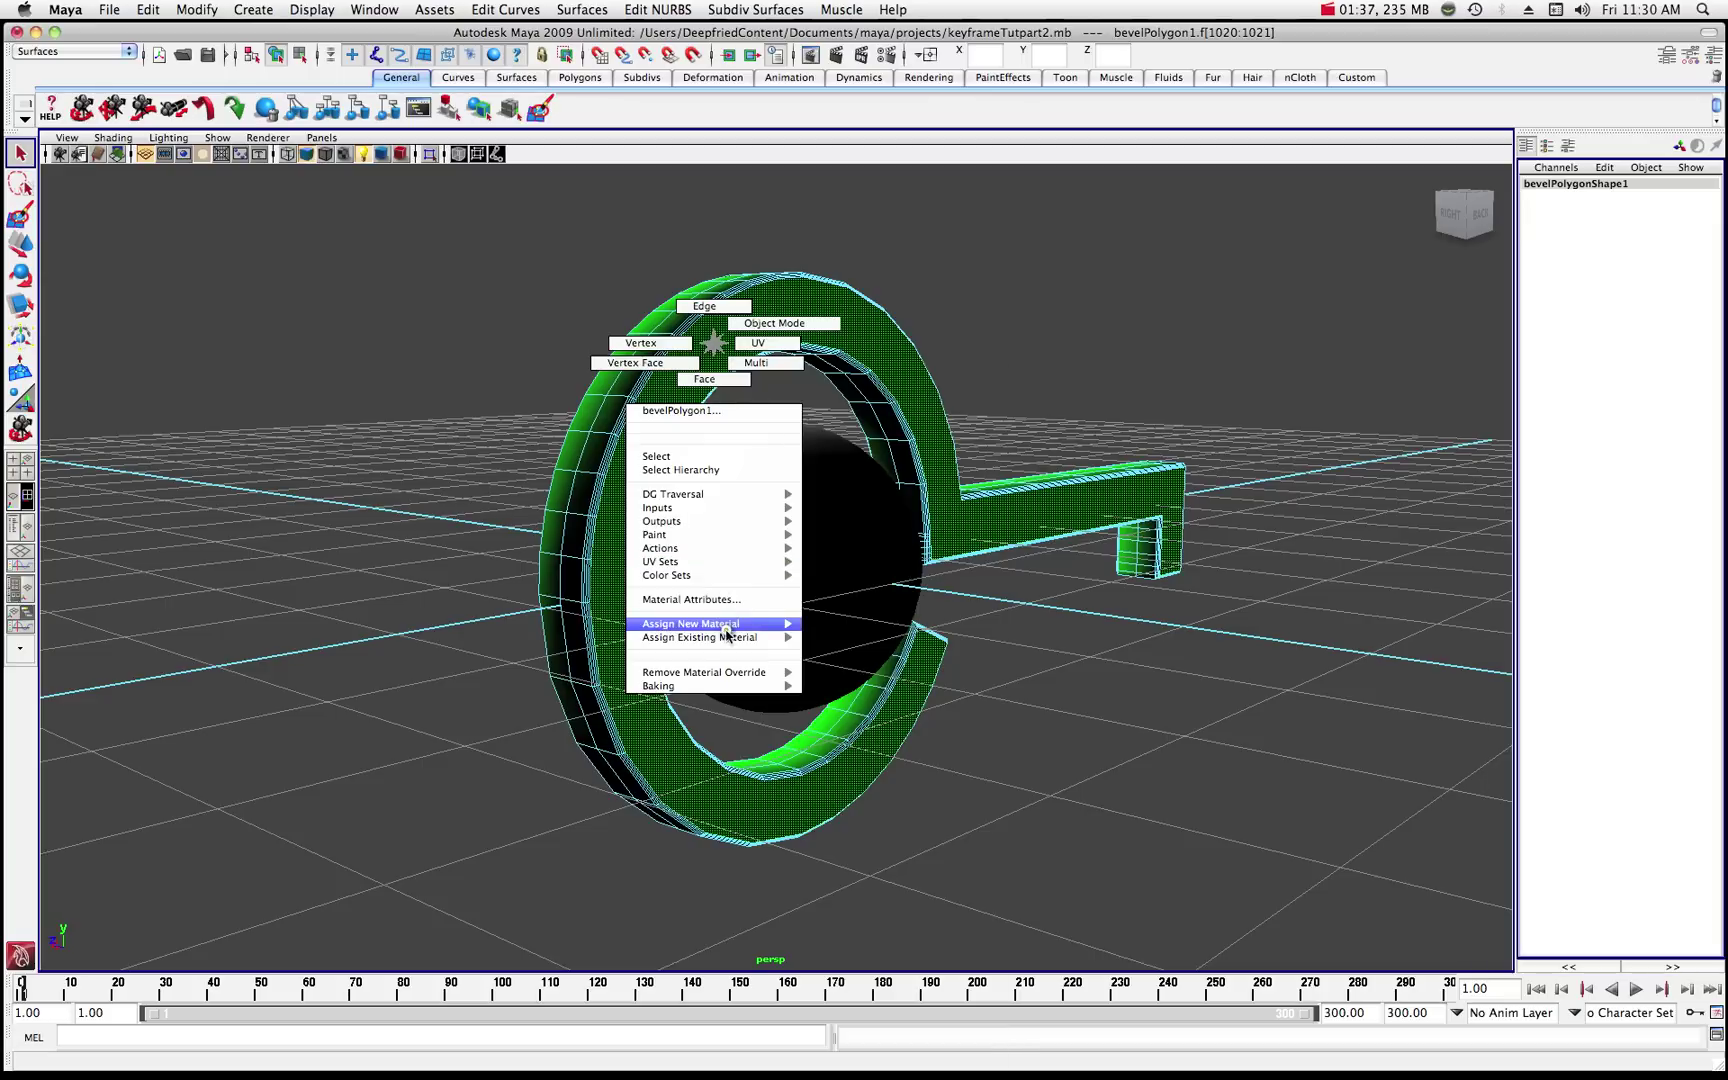
mouse_move(767, 645)
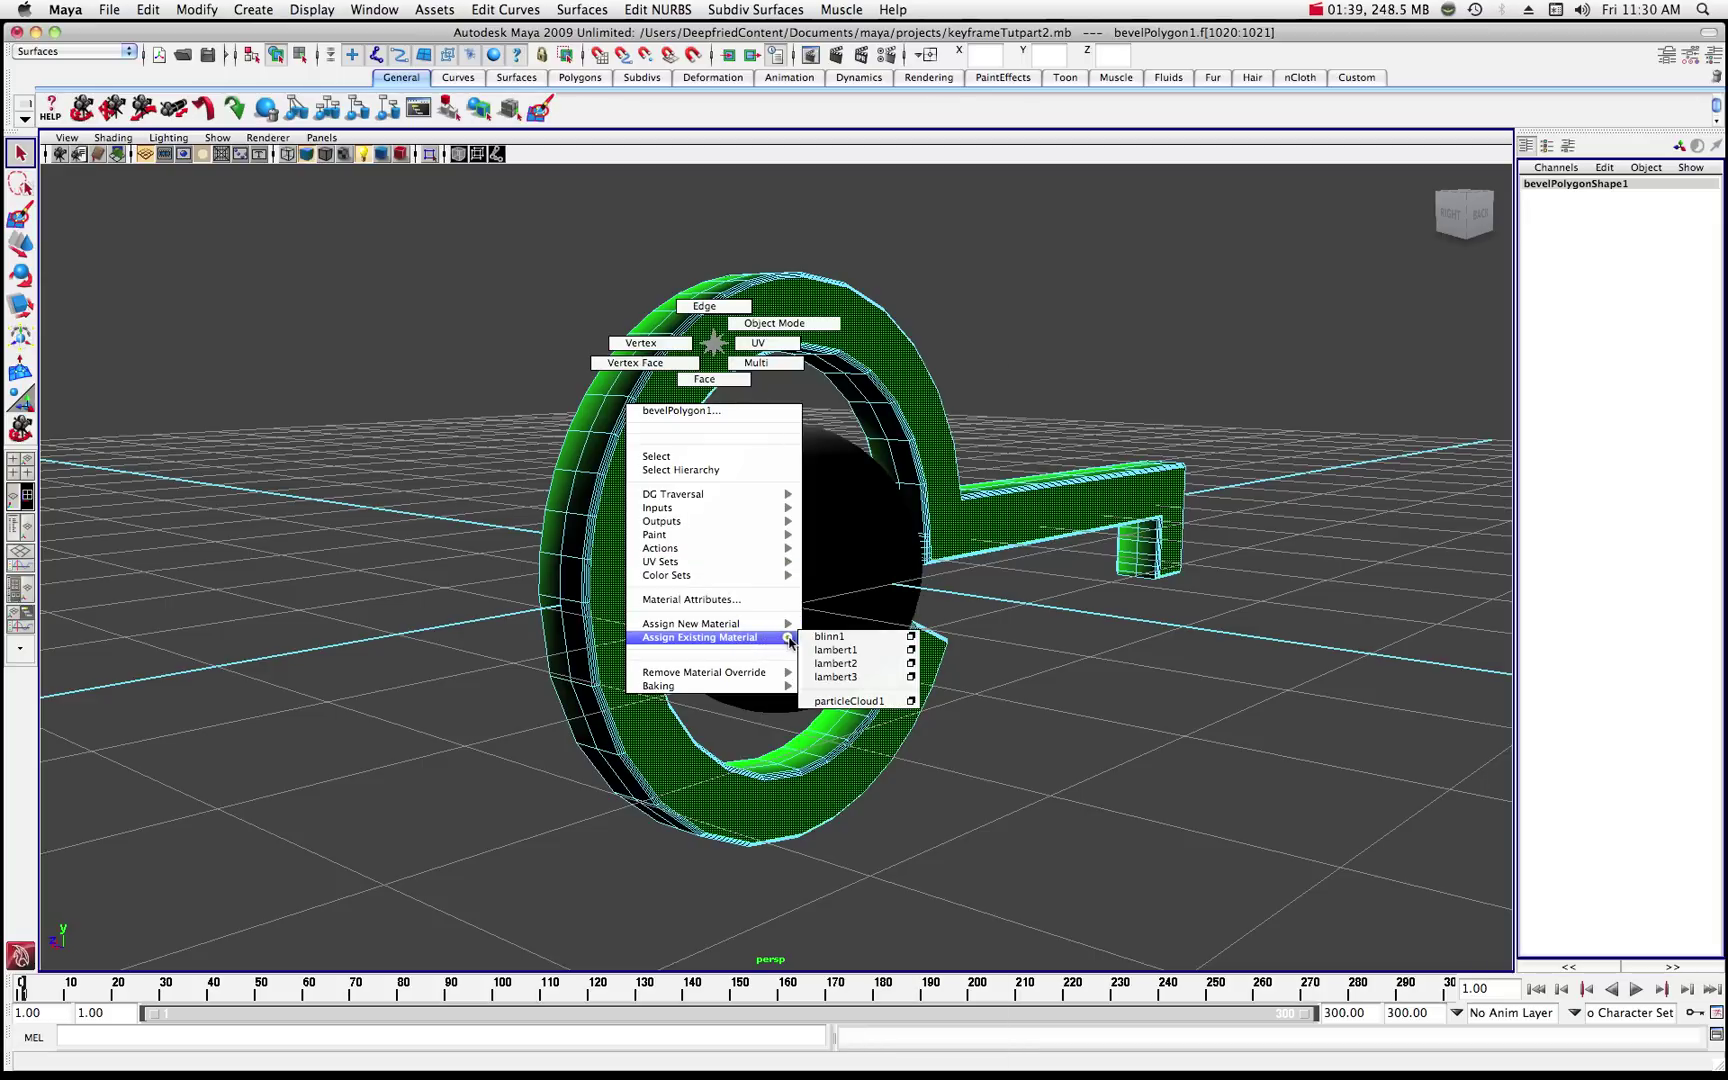
left_click(837, 664)
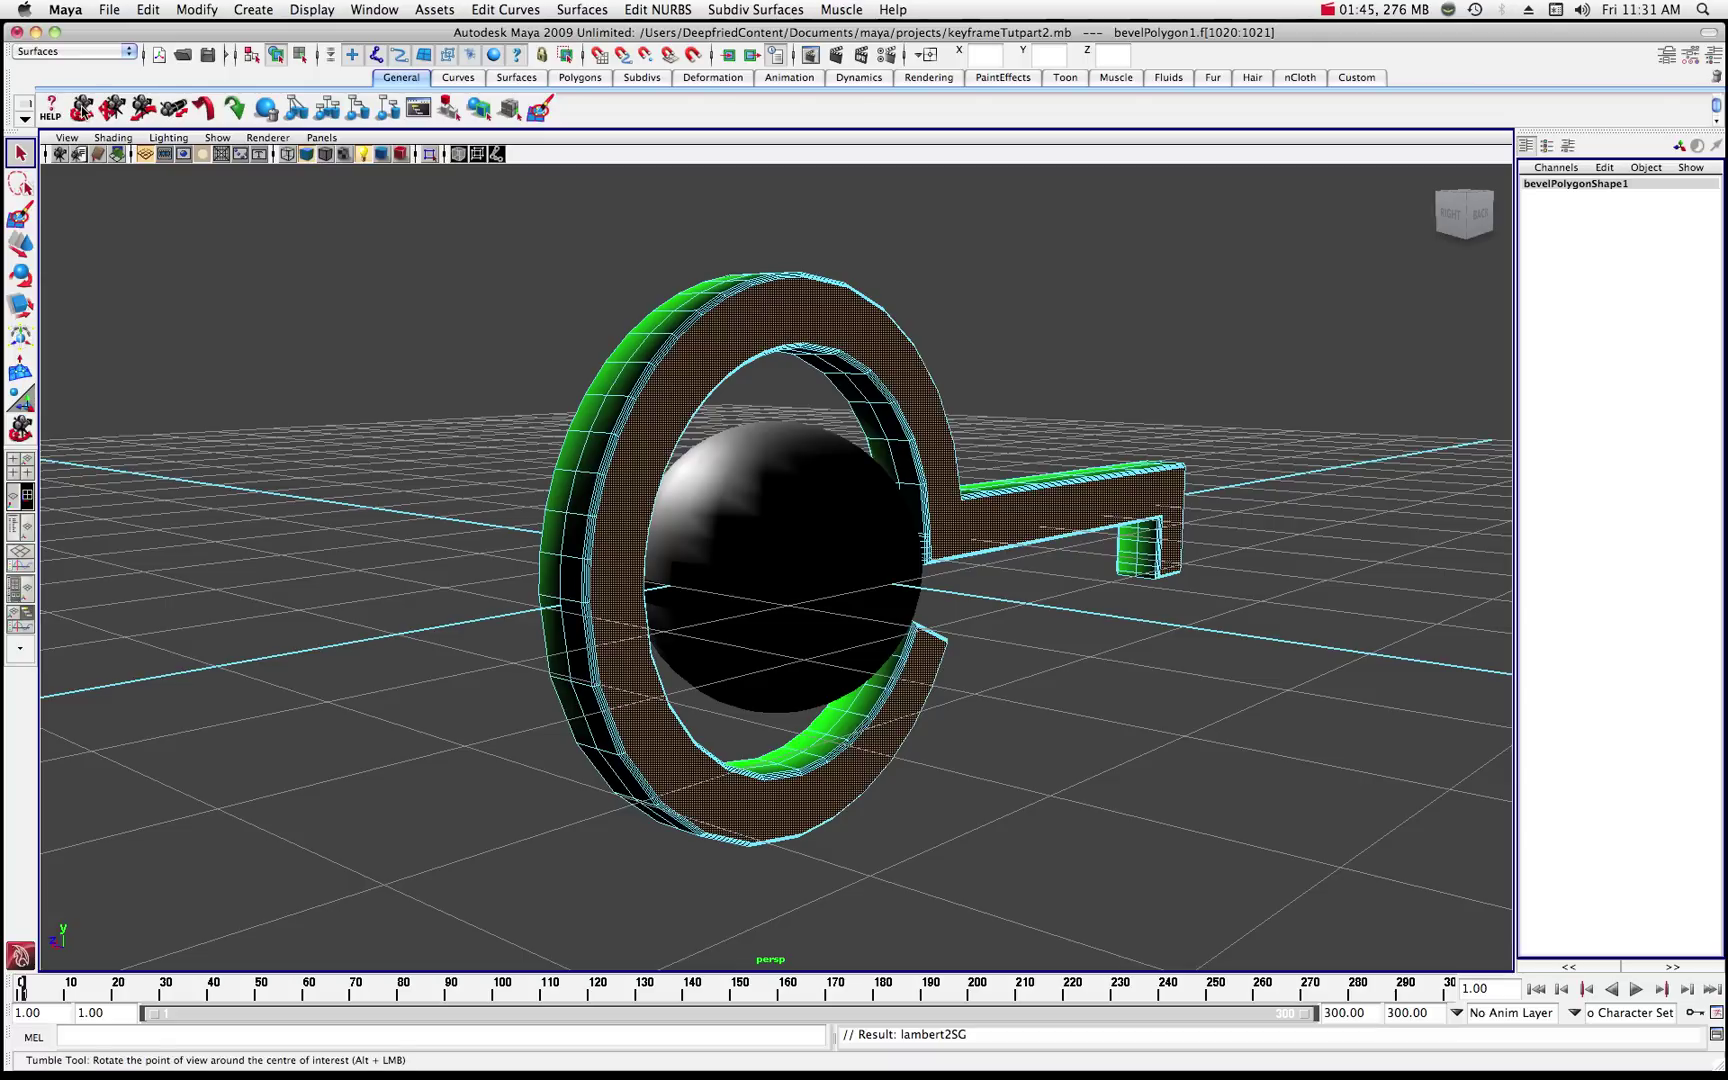
- Check the ring's front side, return it from face selection to object mode, and select the whole shape
left_click(20, 428)
left_click_drag(359, 339, 592, 346)
key("q")
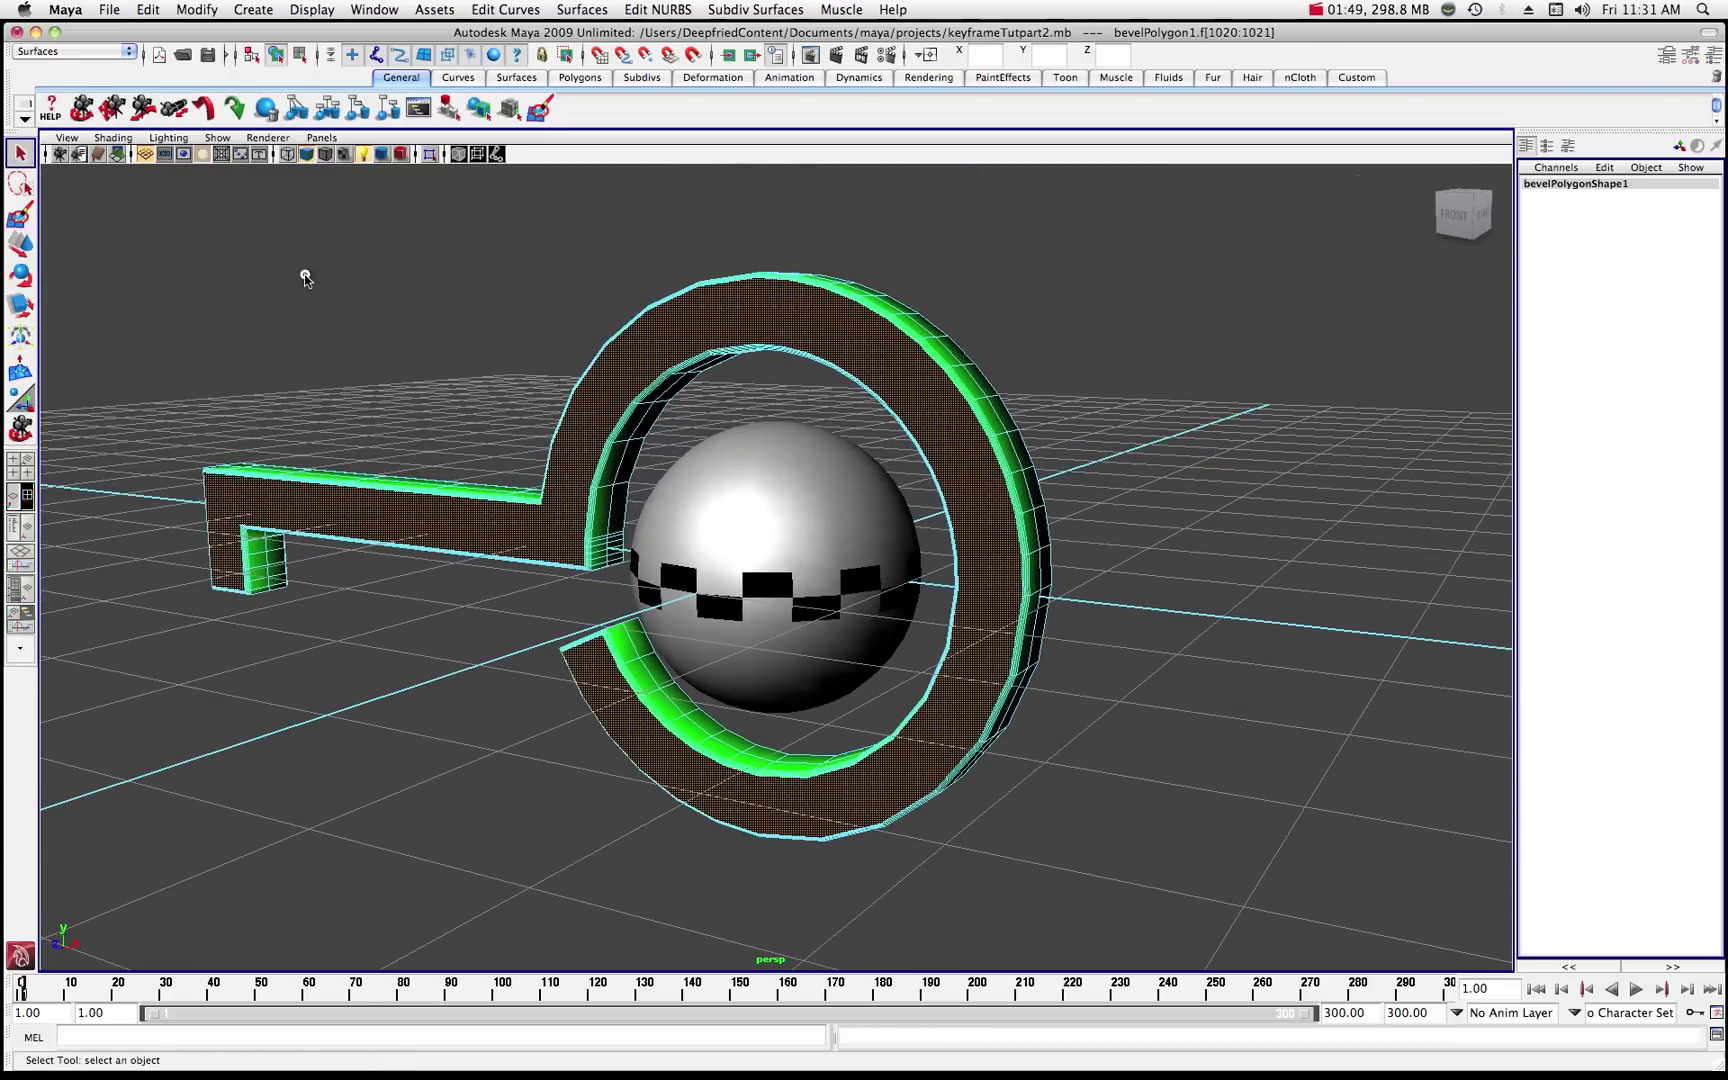
left_click(305, 276)
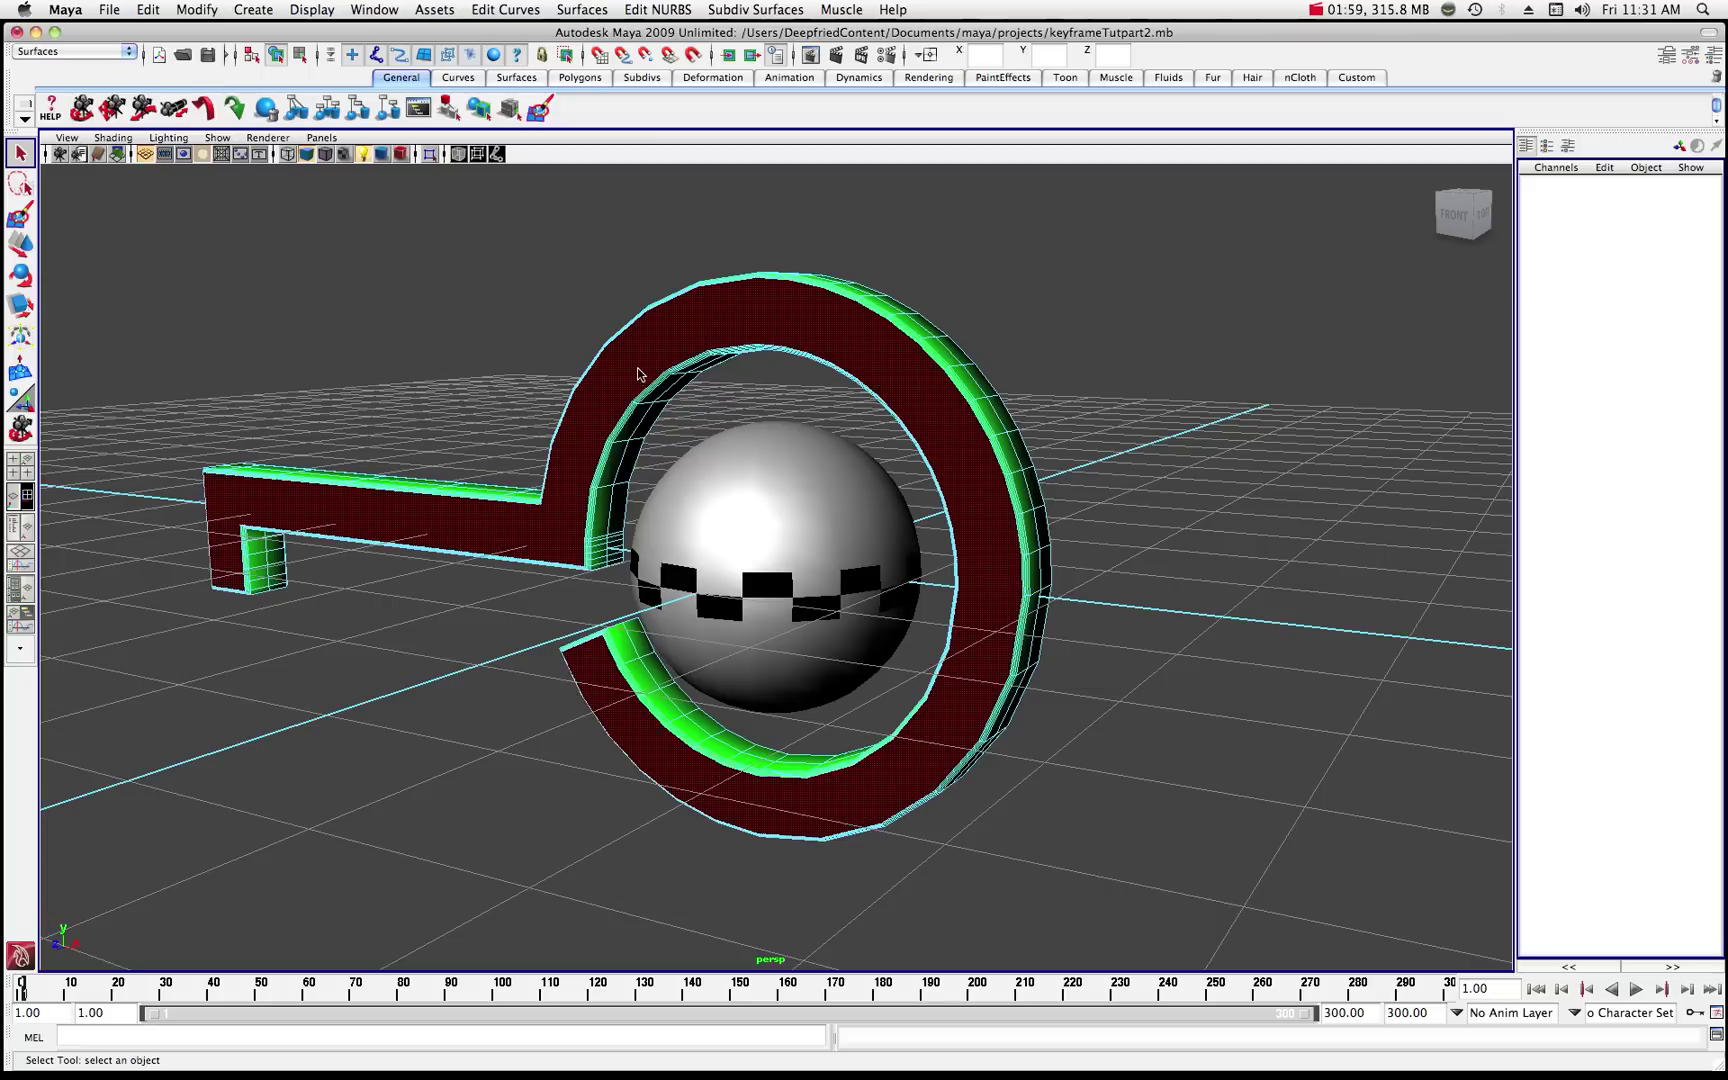
right_click(722, 318)
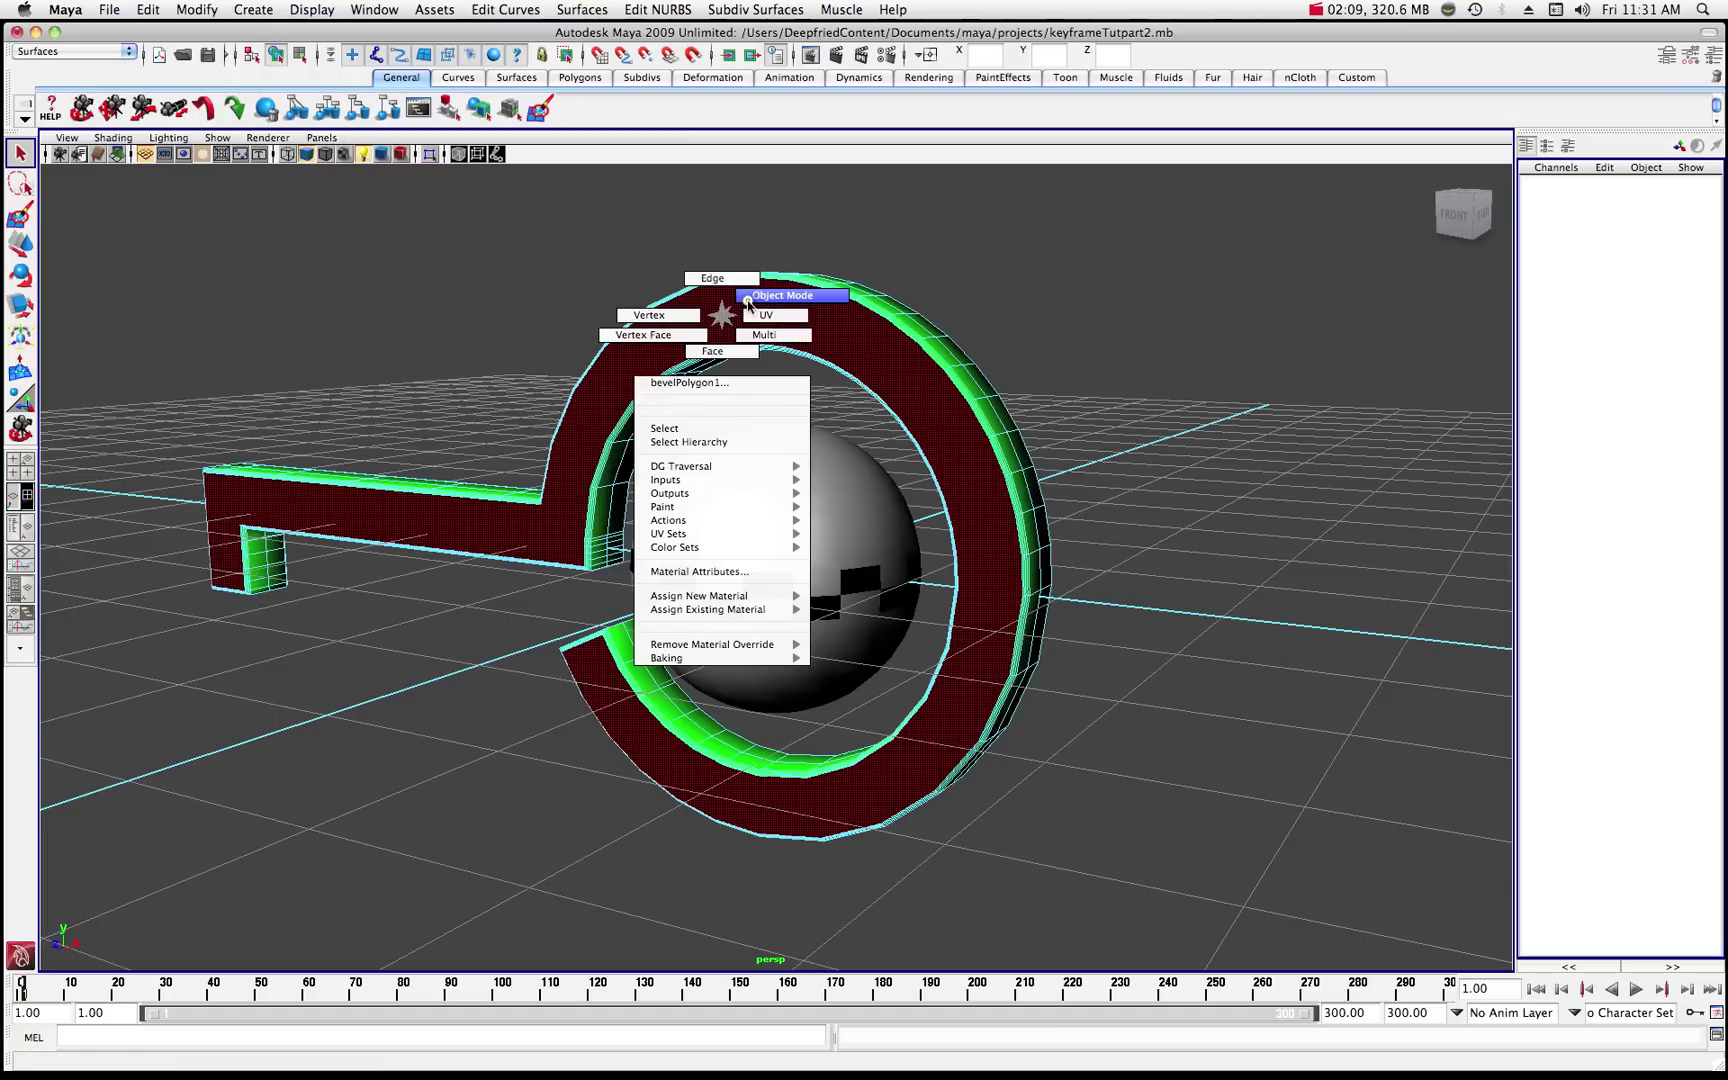
left_click(756, 297)
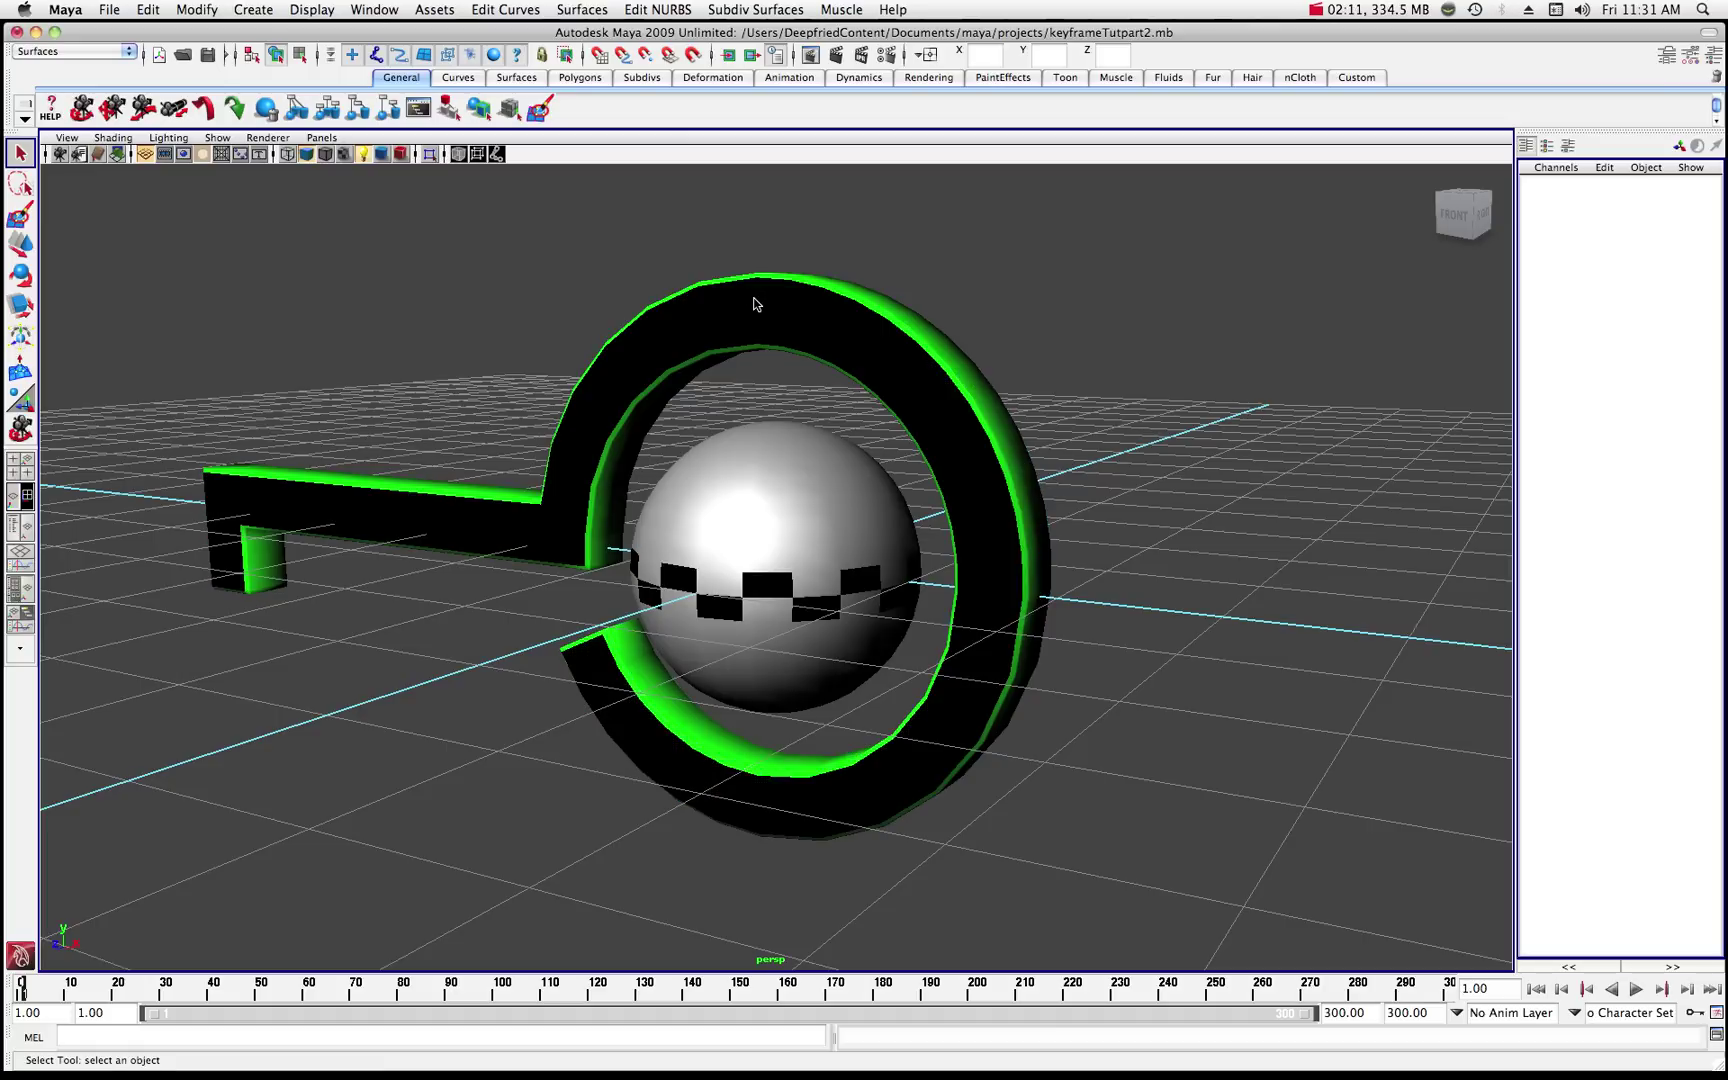
left_click(757, 303)
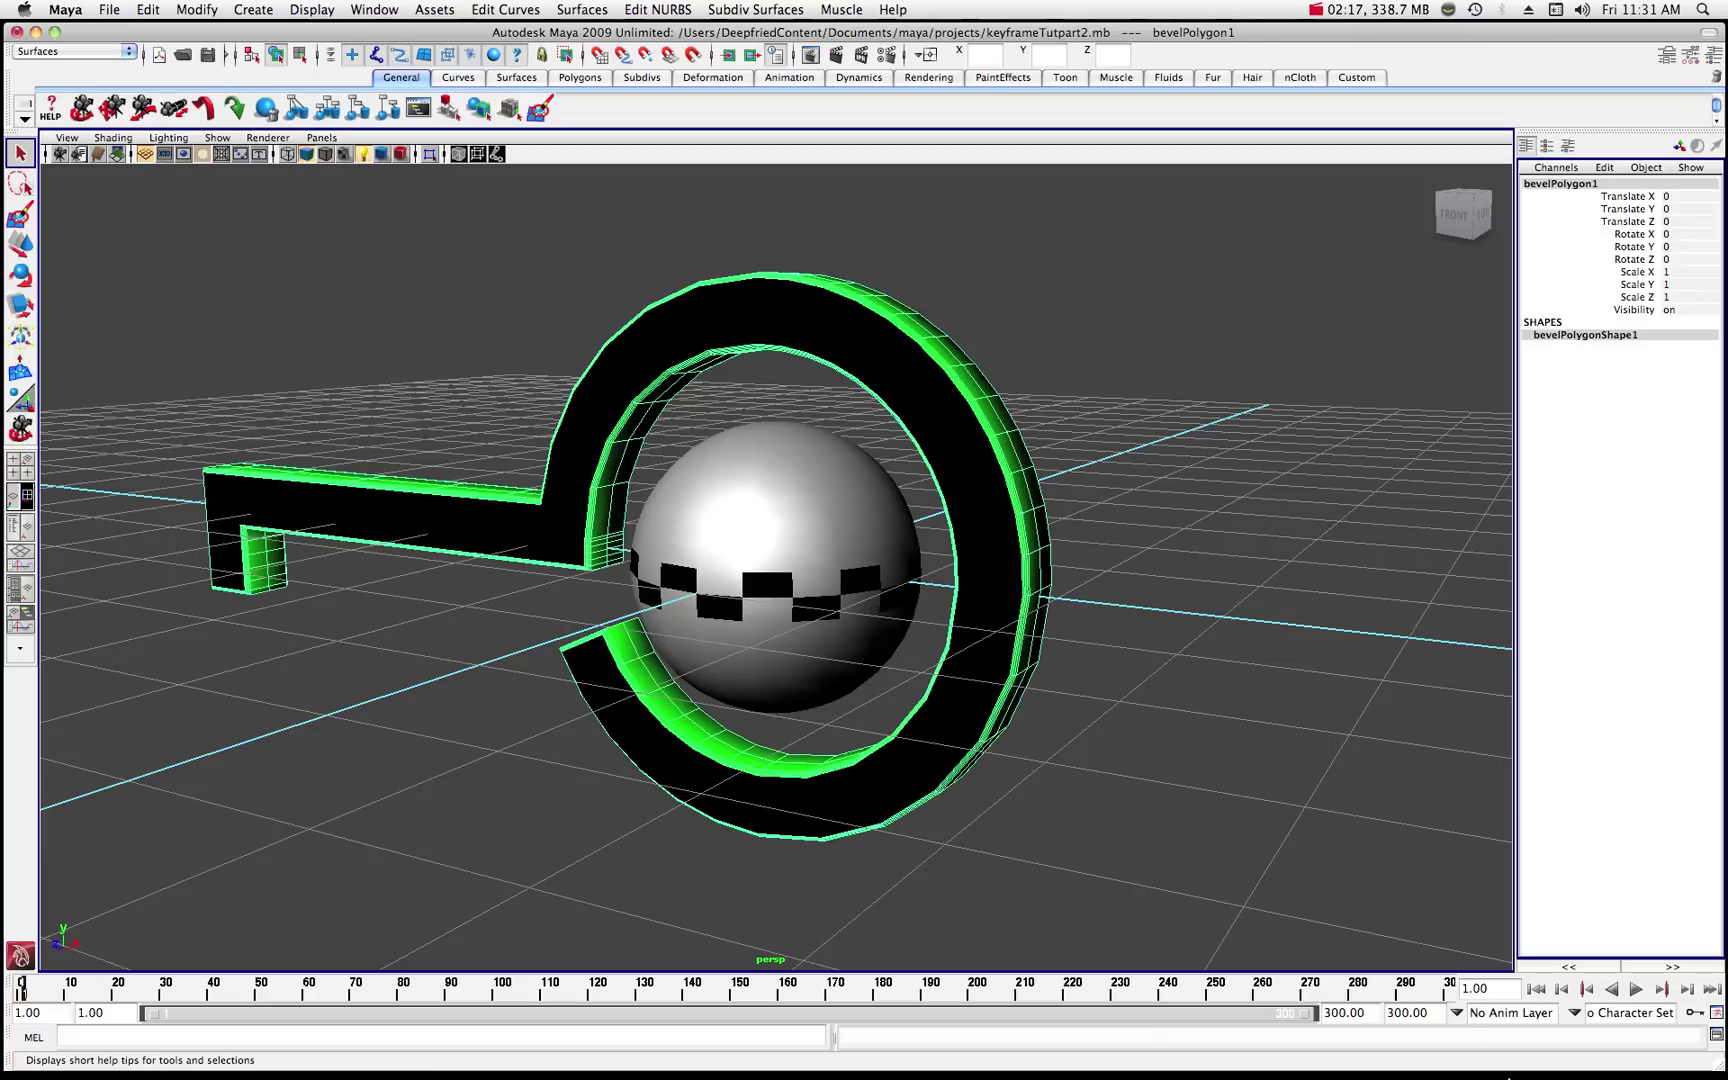
- In the Hypershade, lighten the lambert2 material's color to a dark grey with an HSV value of 0.210
mouse_move(1478, 1052)
left_click(1617, 1053)
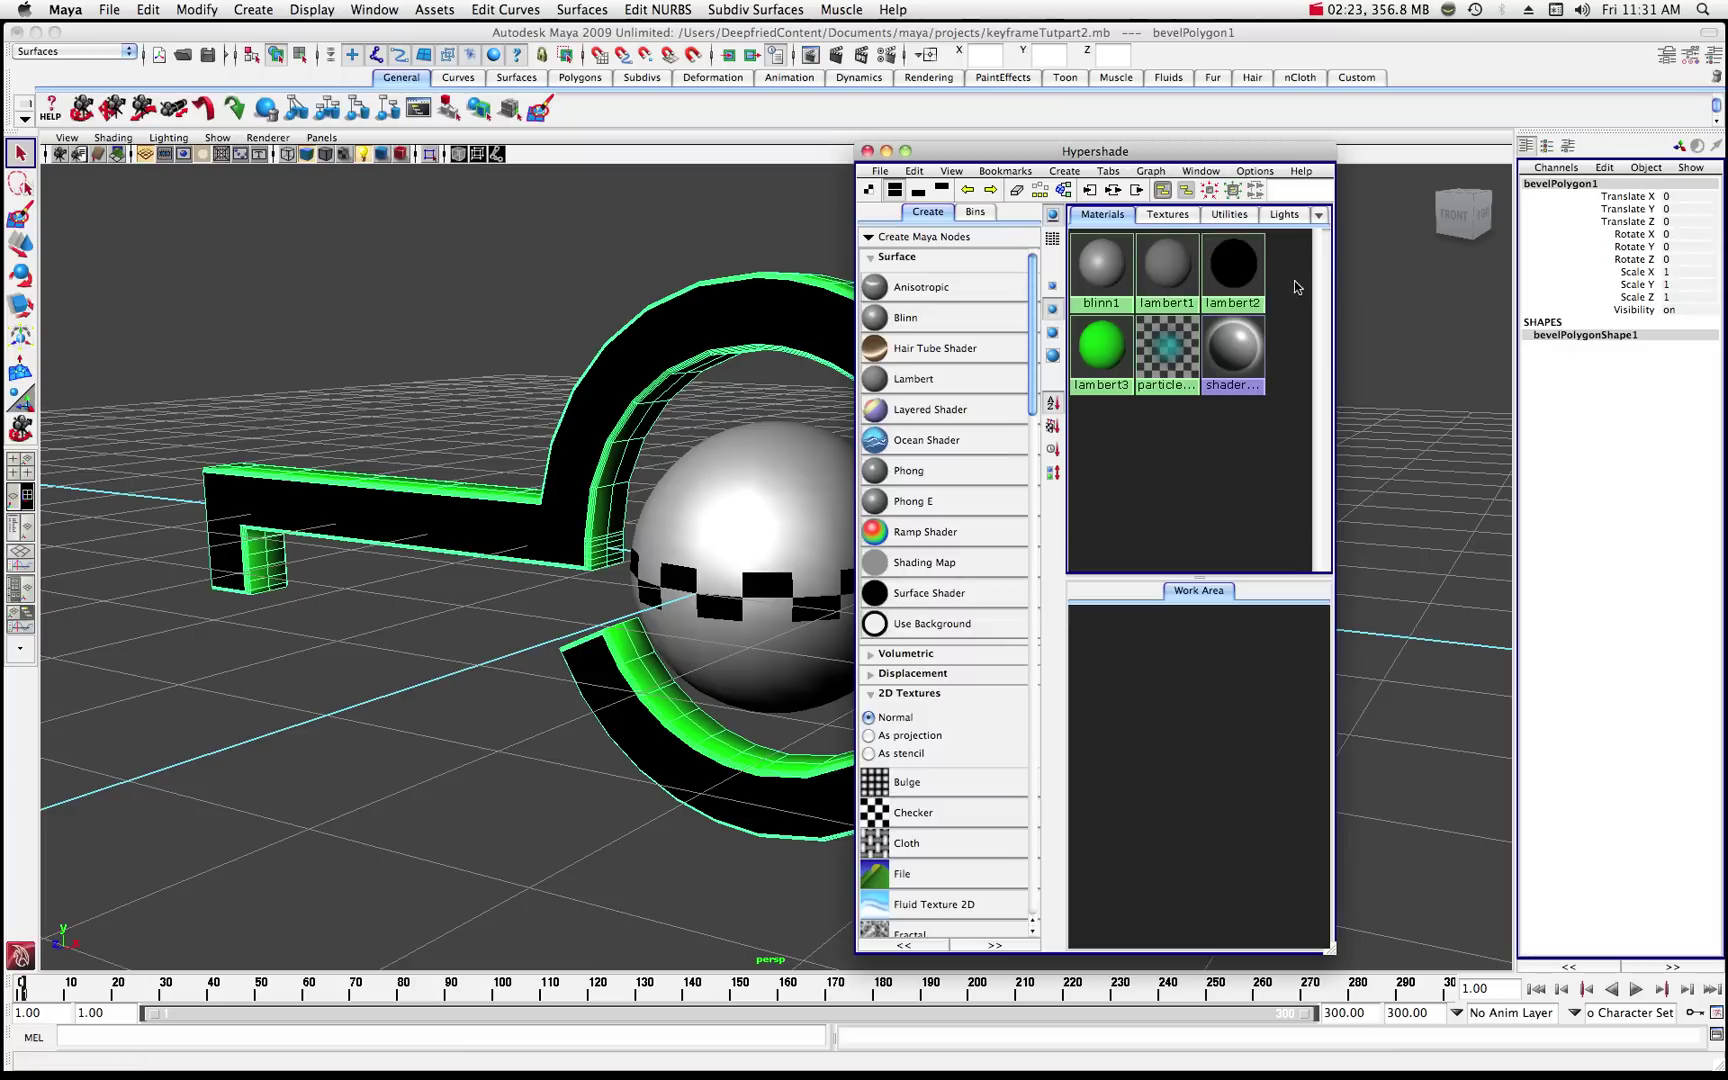
left_click(1236, 269)
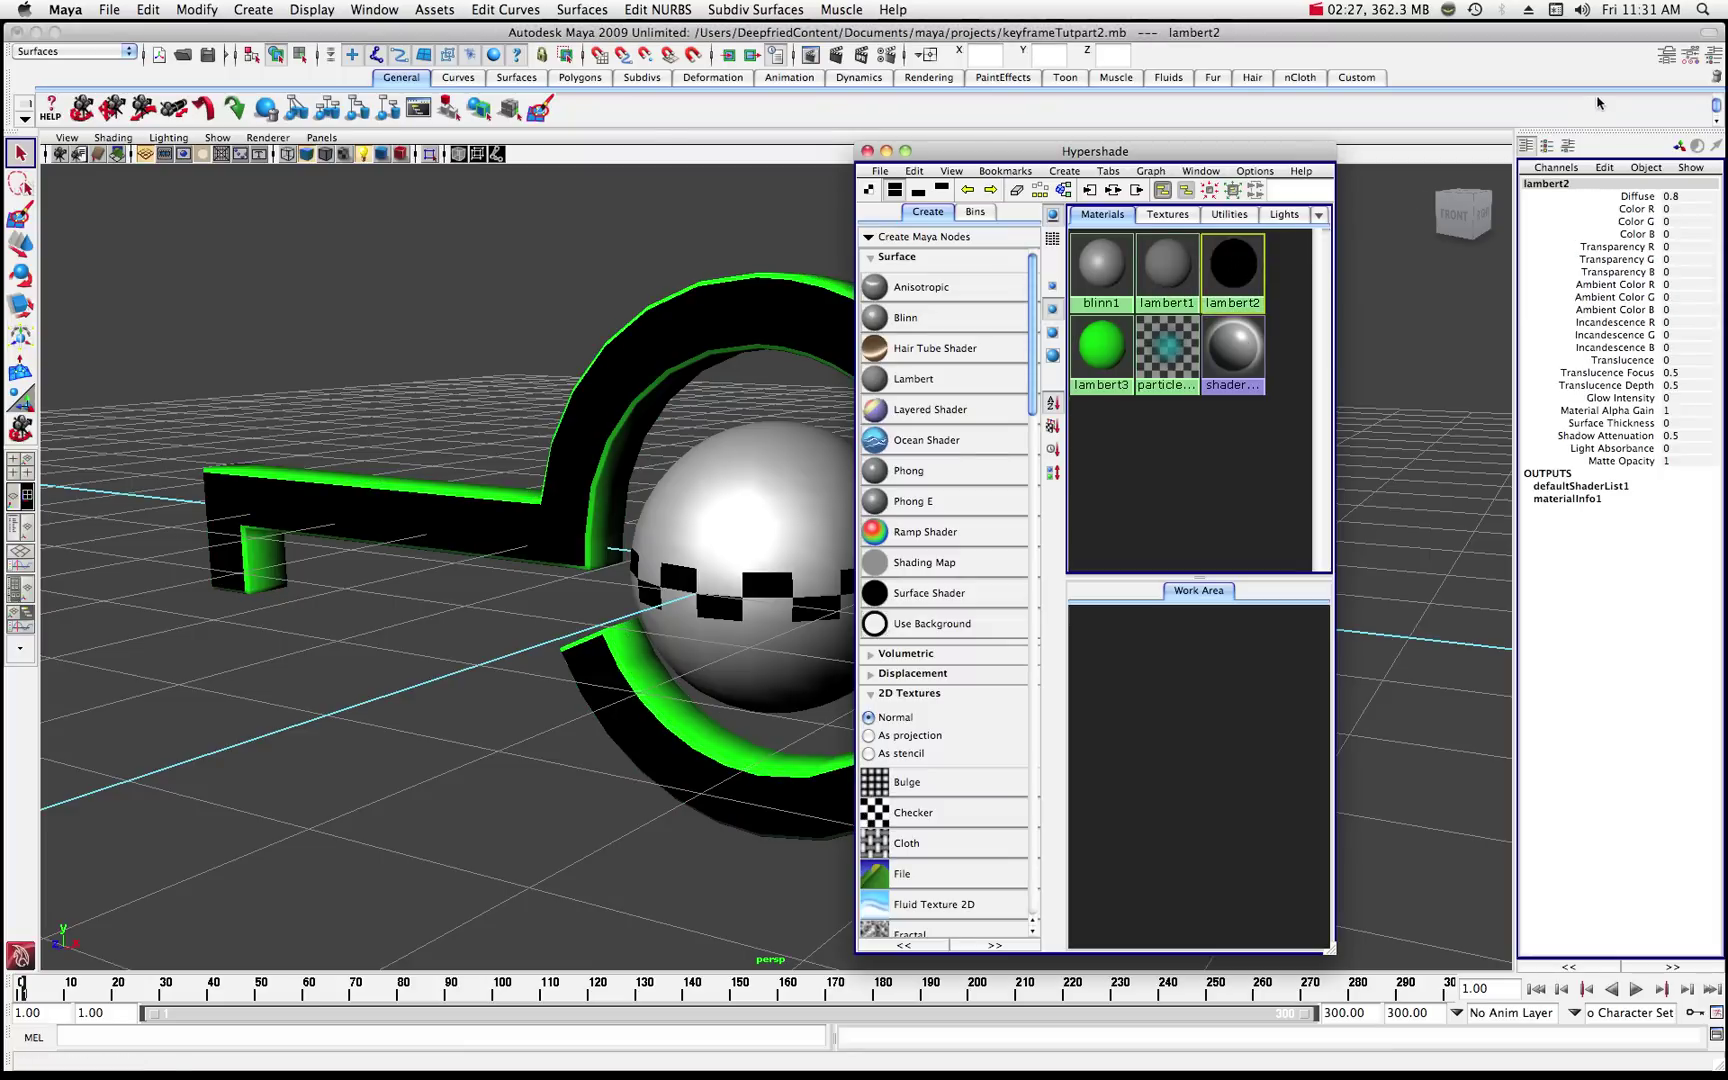
left_click(1667, 60)
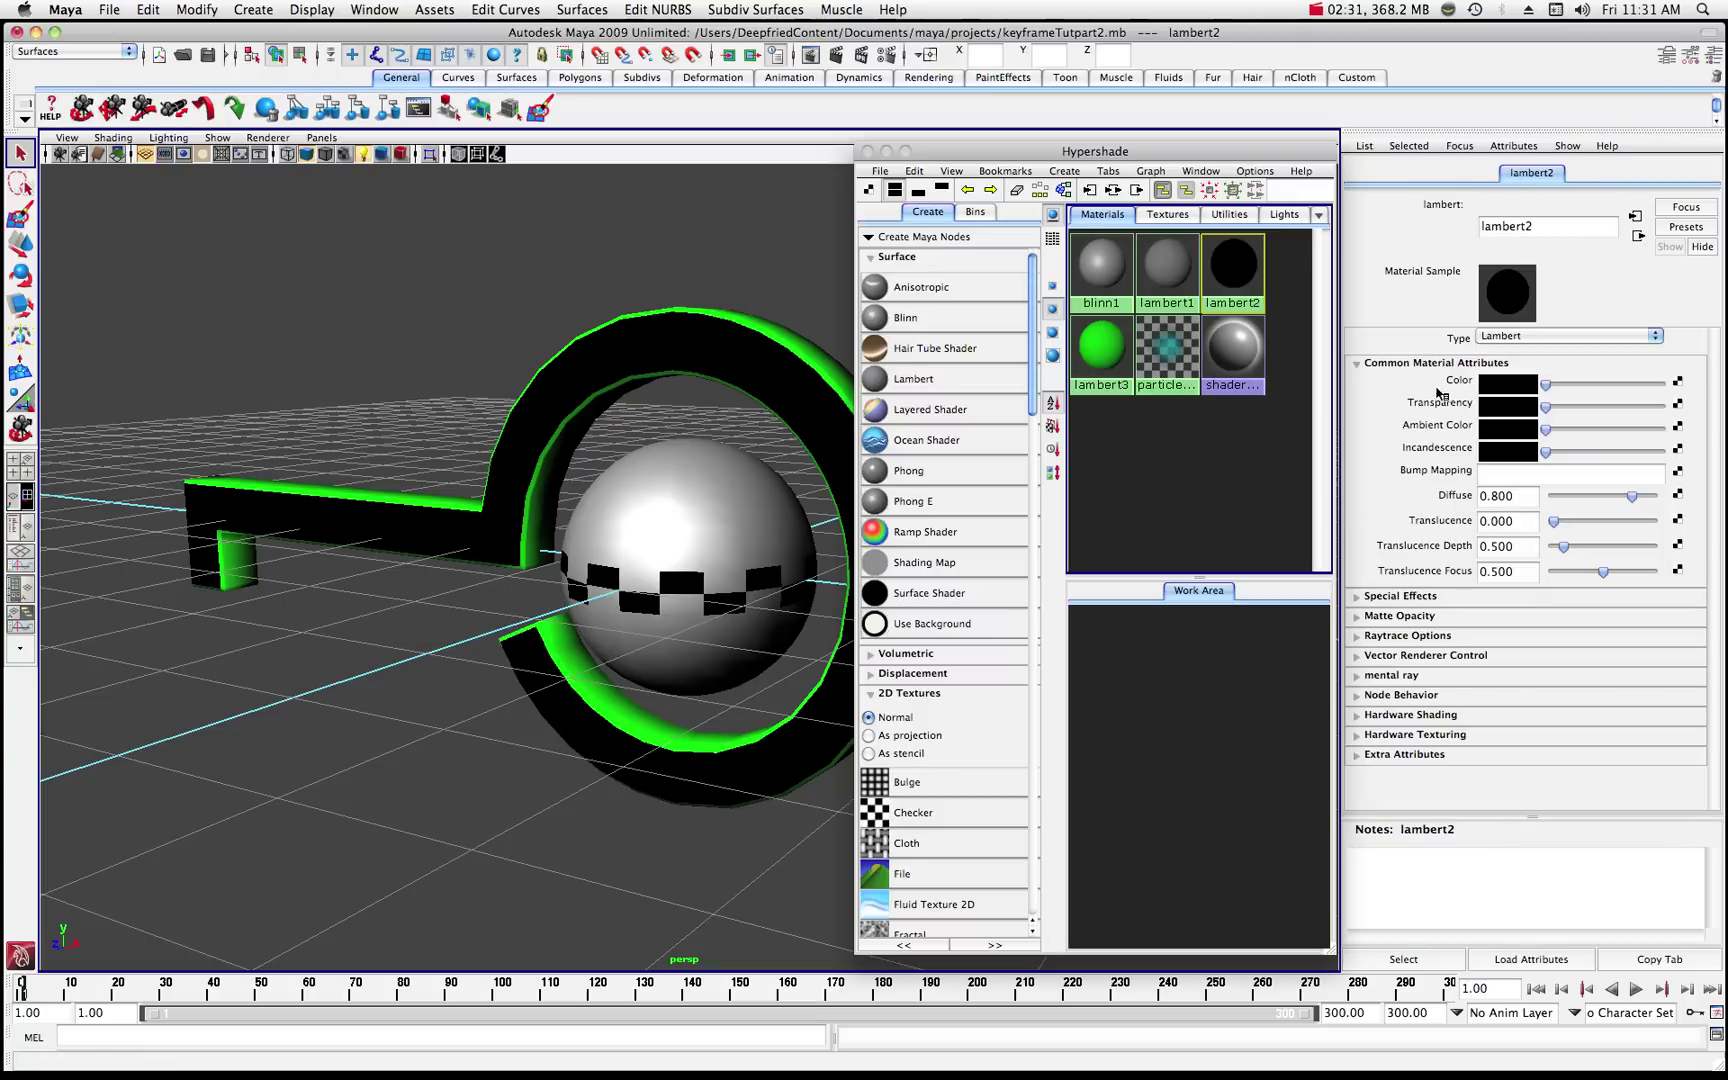
left_click(1505, 391)
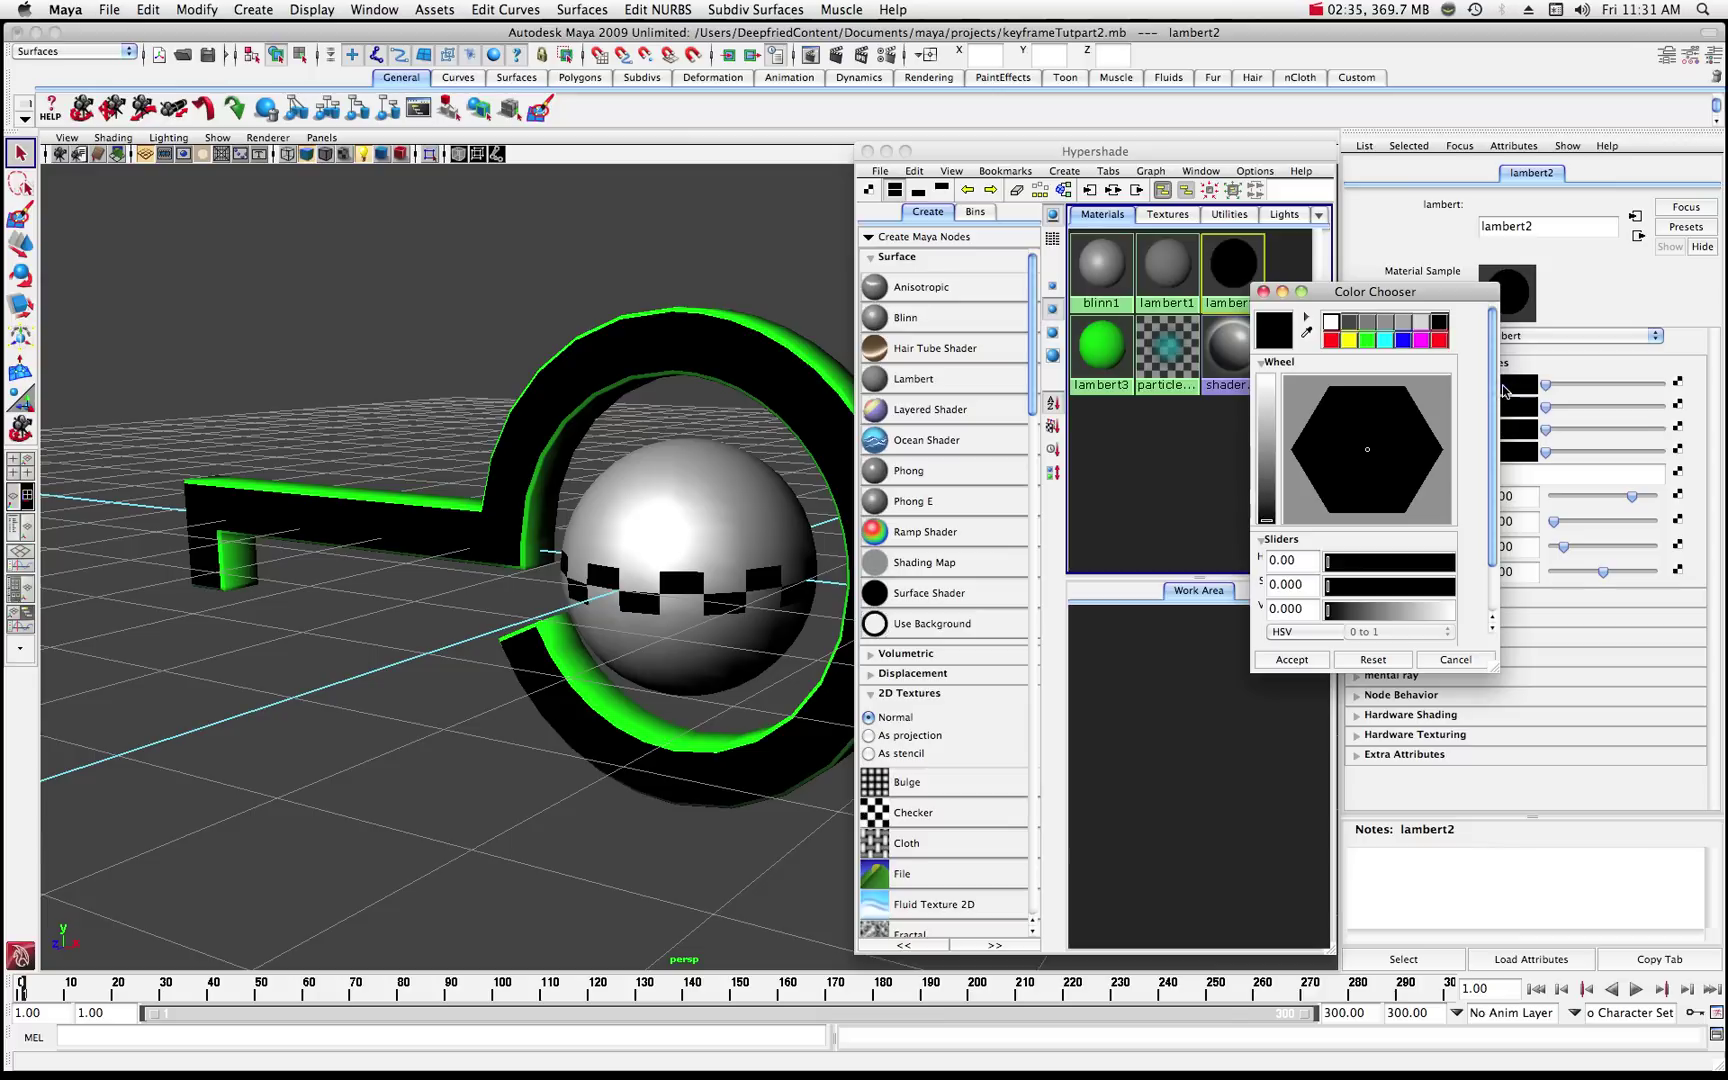
left_click(1263, 473)
left_click_drag(1267, 478, 1267, 495)
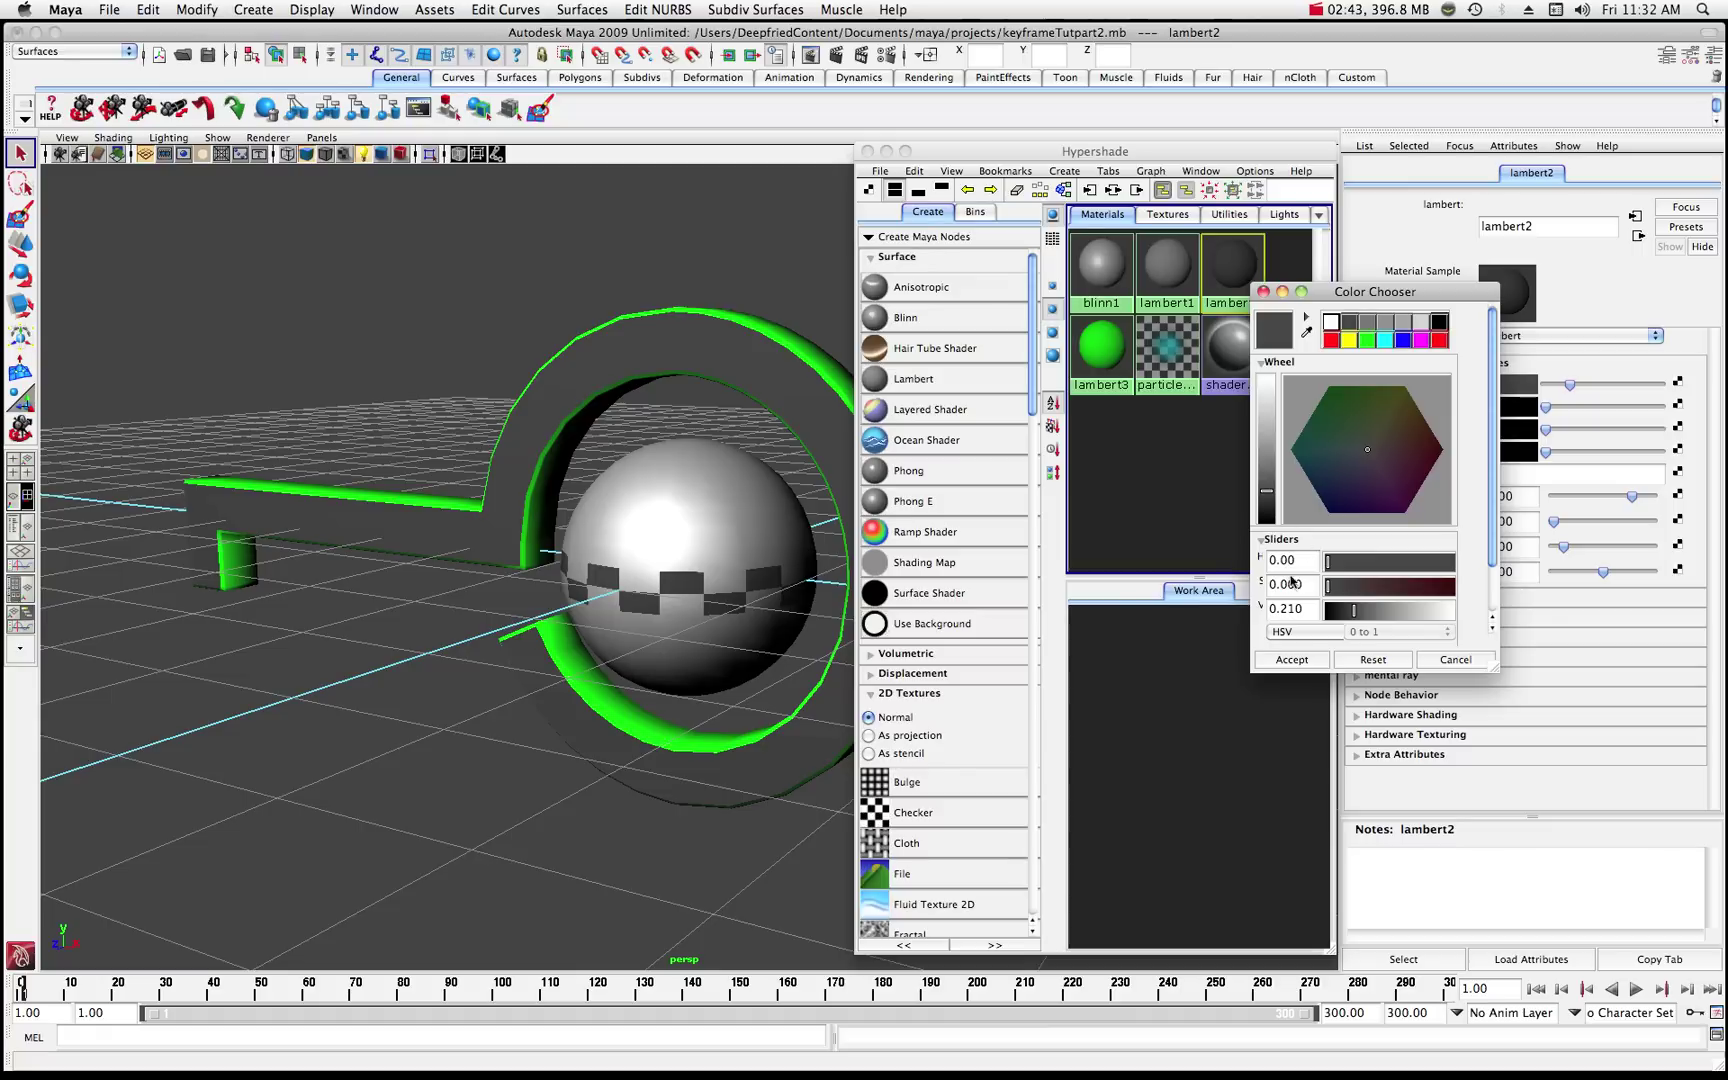
left_click(1312, 660)
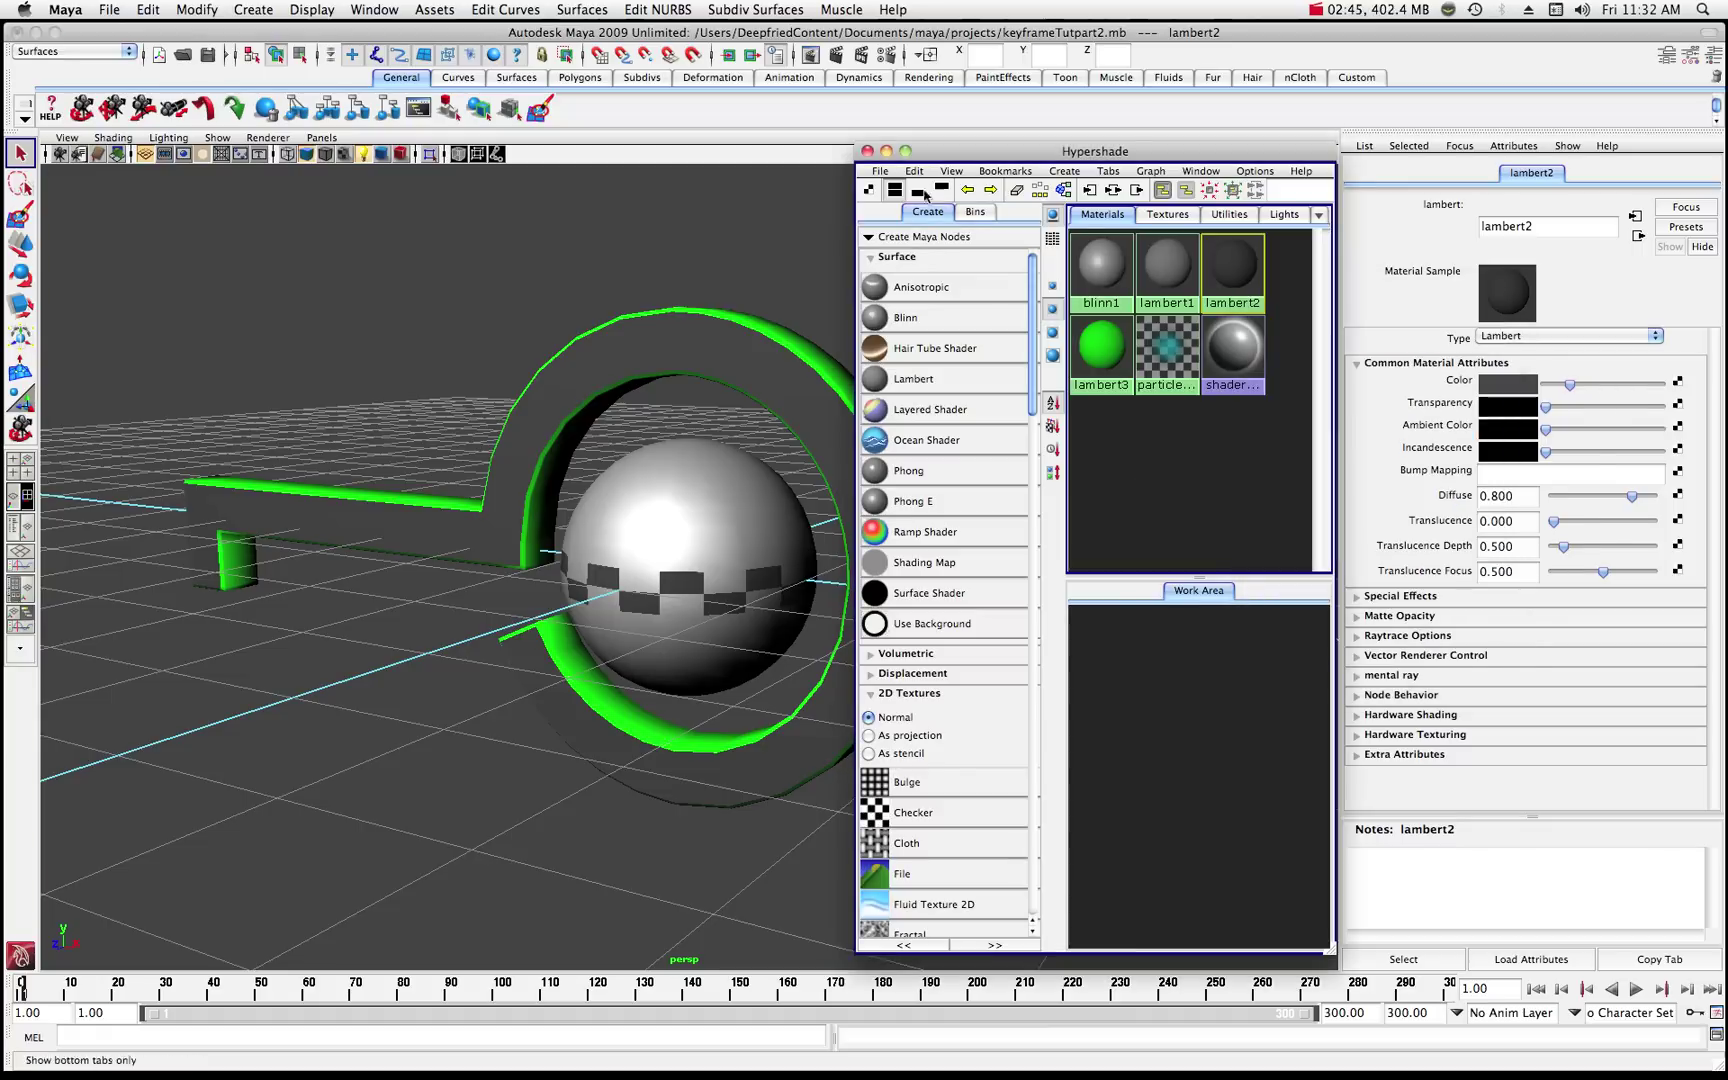
left_click(886, 151)
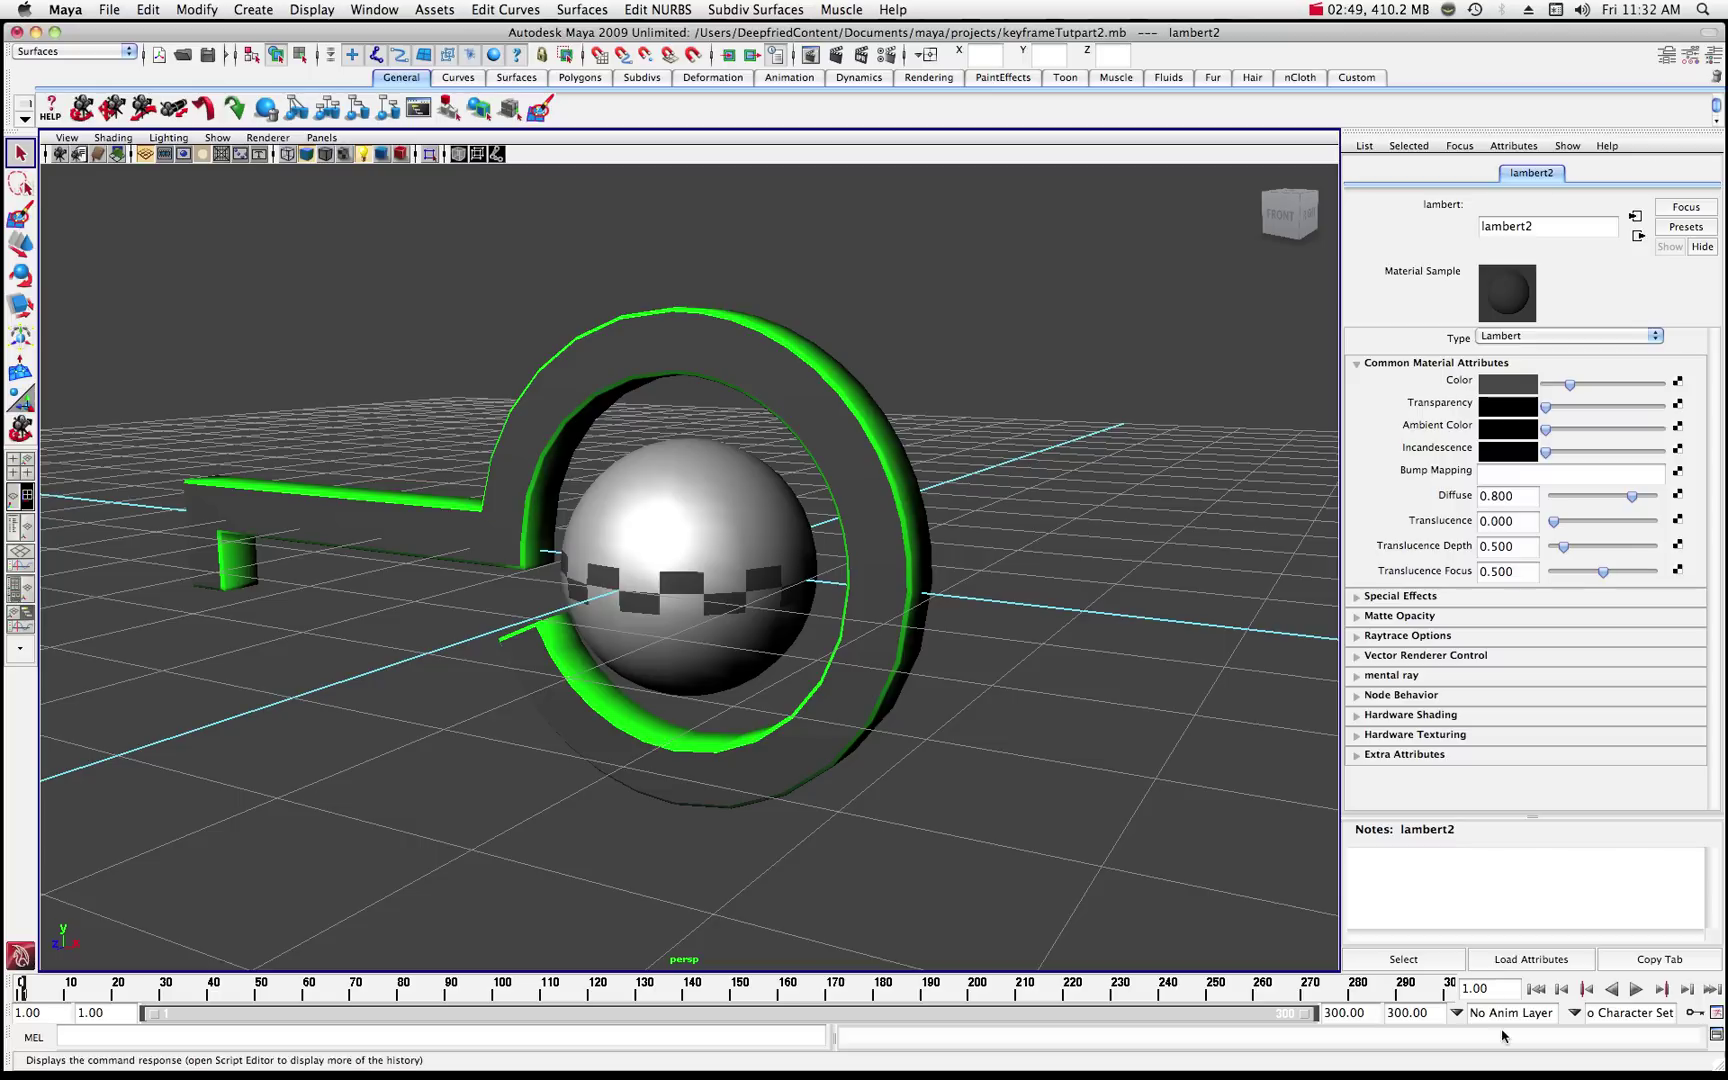
- Re-render the perspective view in the Render View to check the new face color, then minimize the render window
mouse_move(1580, 1045)
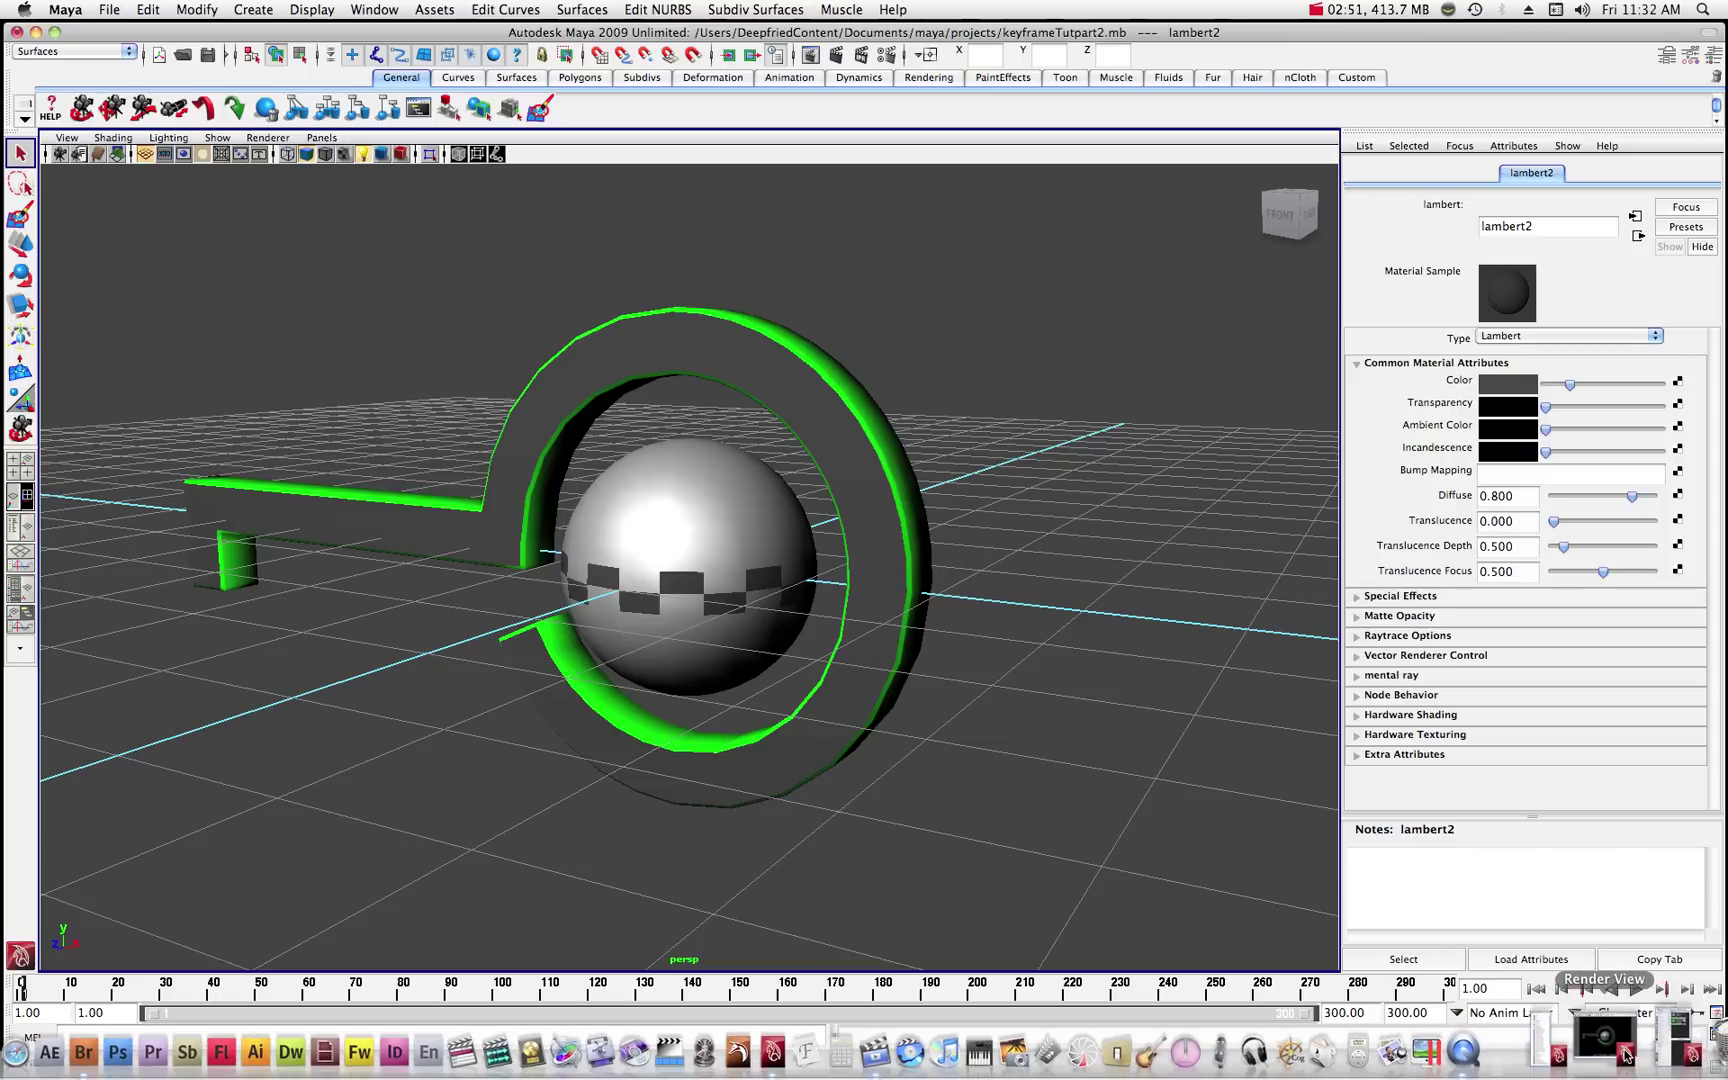
left_click(1616, 1043)
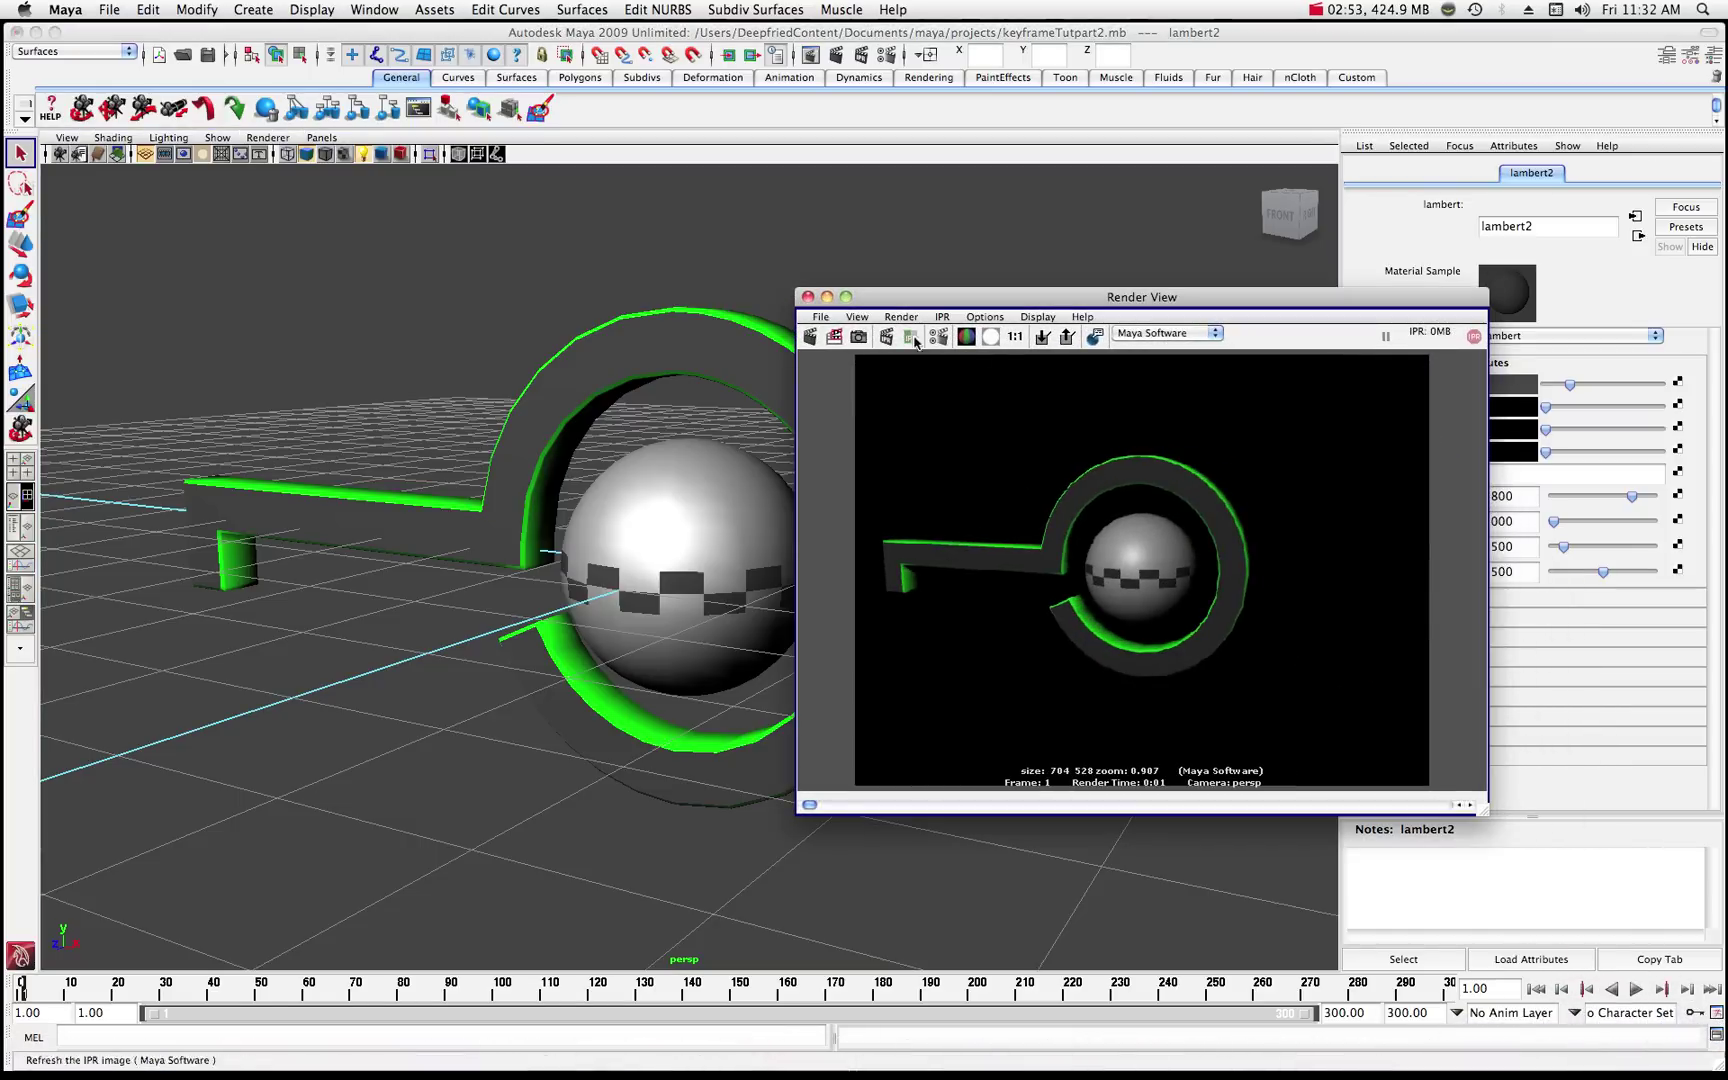
left_click(813, 338)
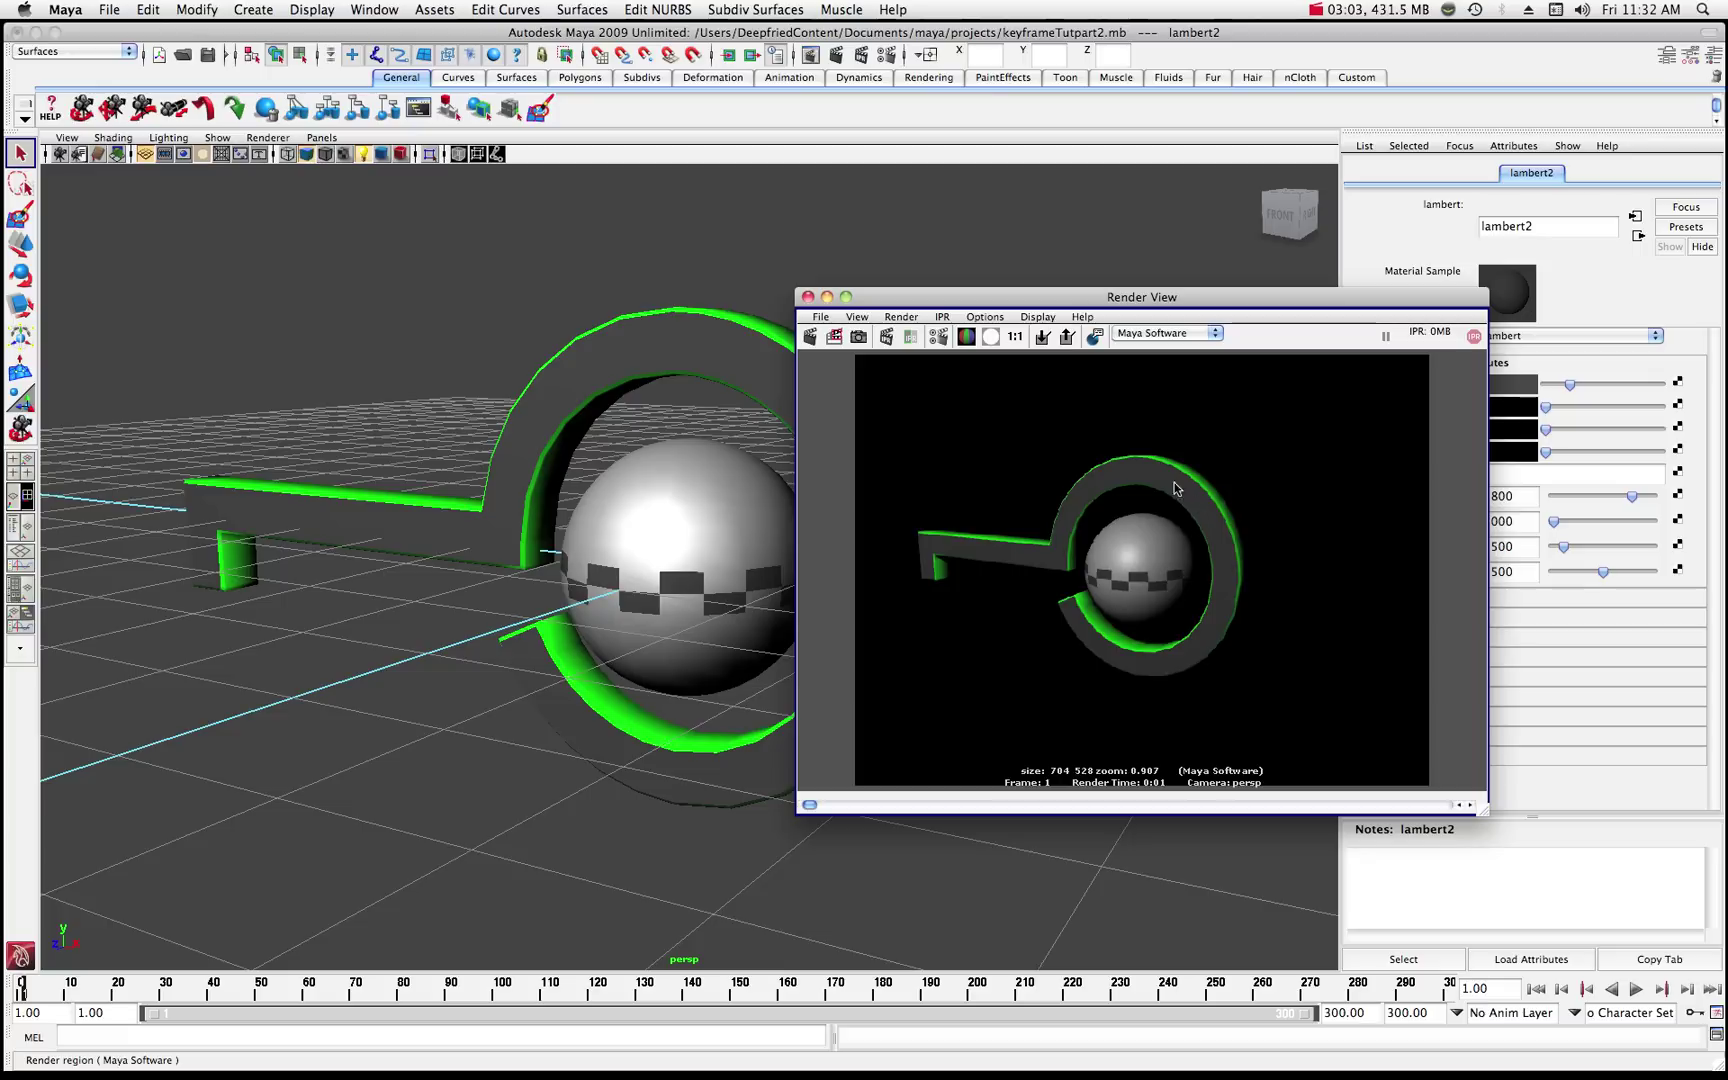
left_click(828, 298)
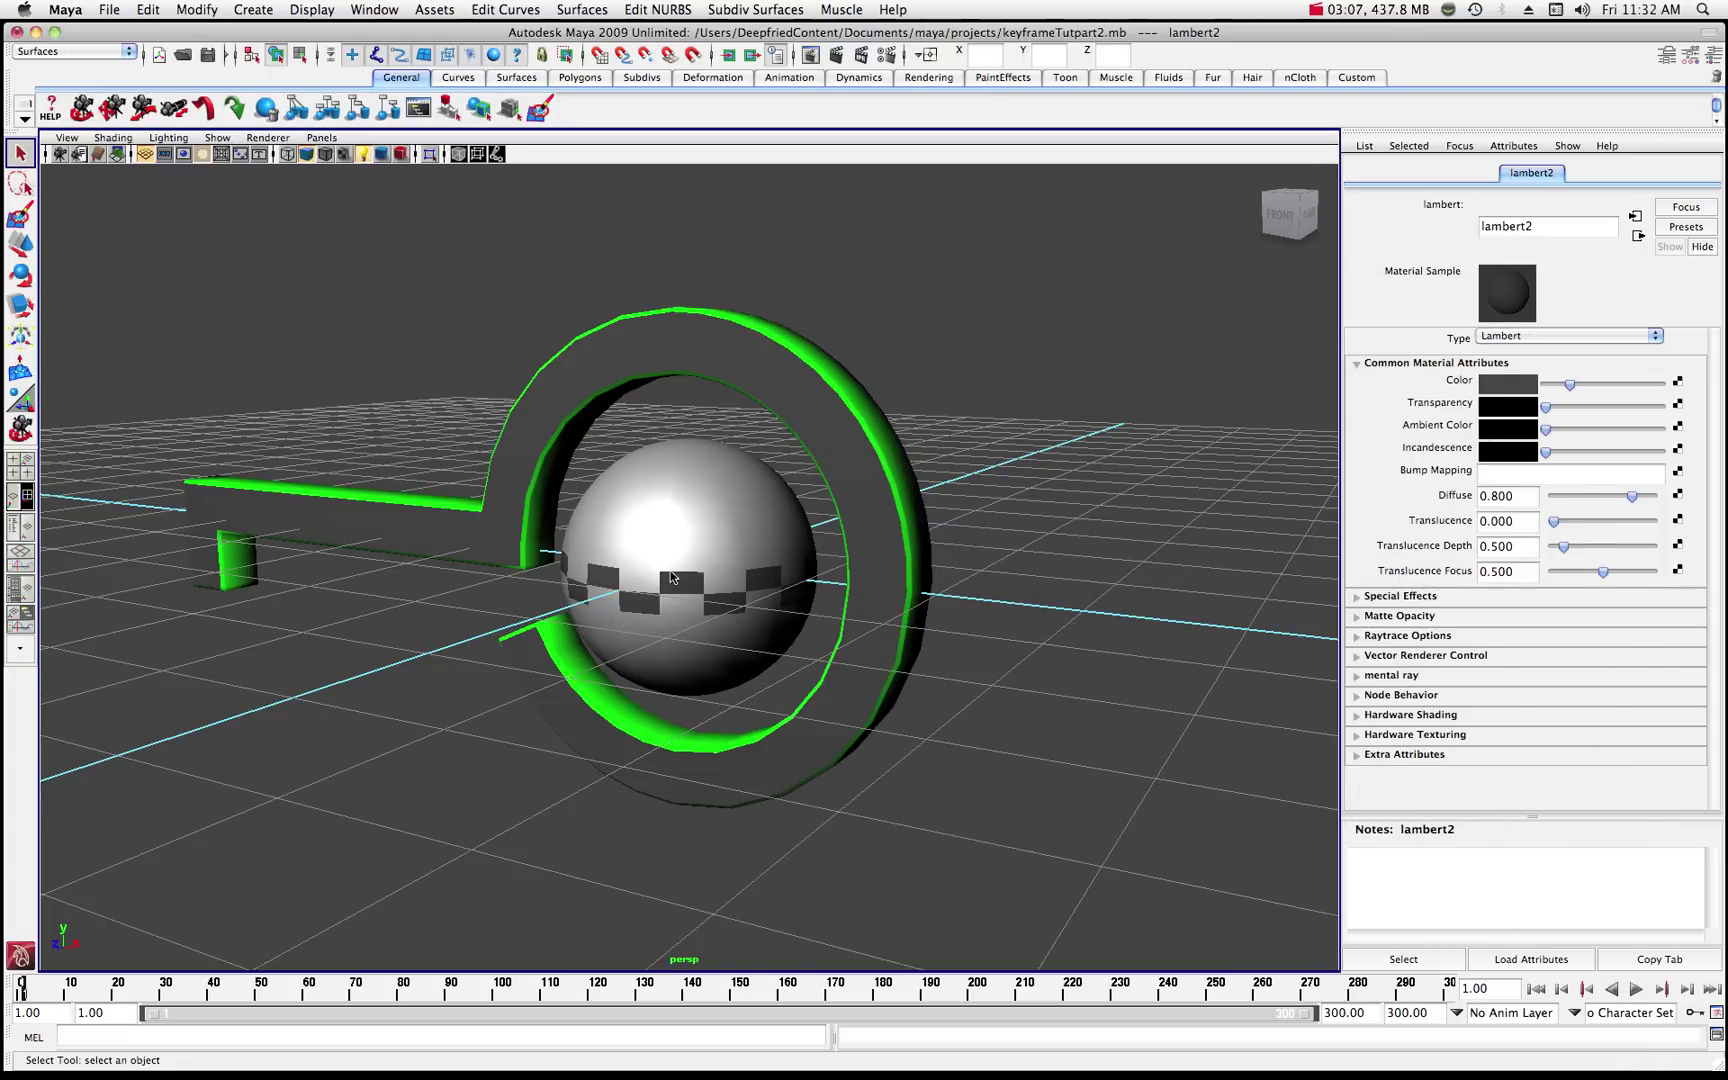
- Examine the sphere's dark checker faces in face selection mode and return the sphere to object mode
left_click(651, 543)
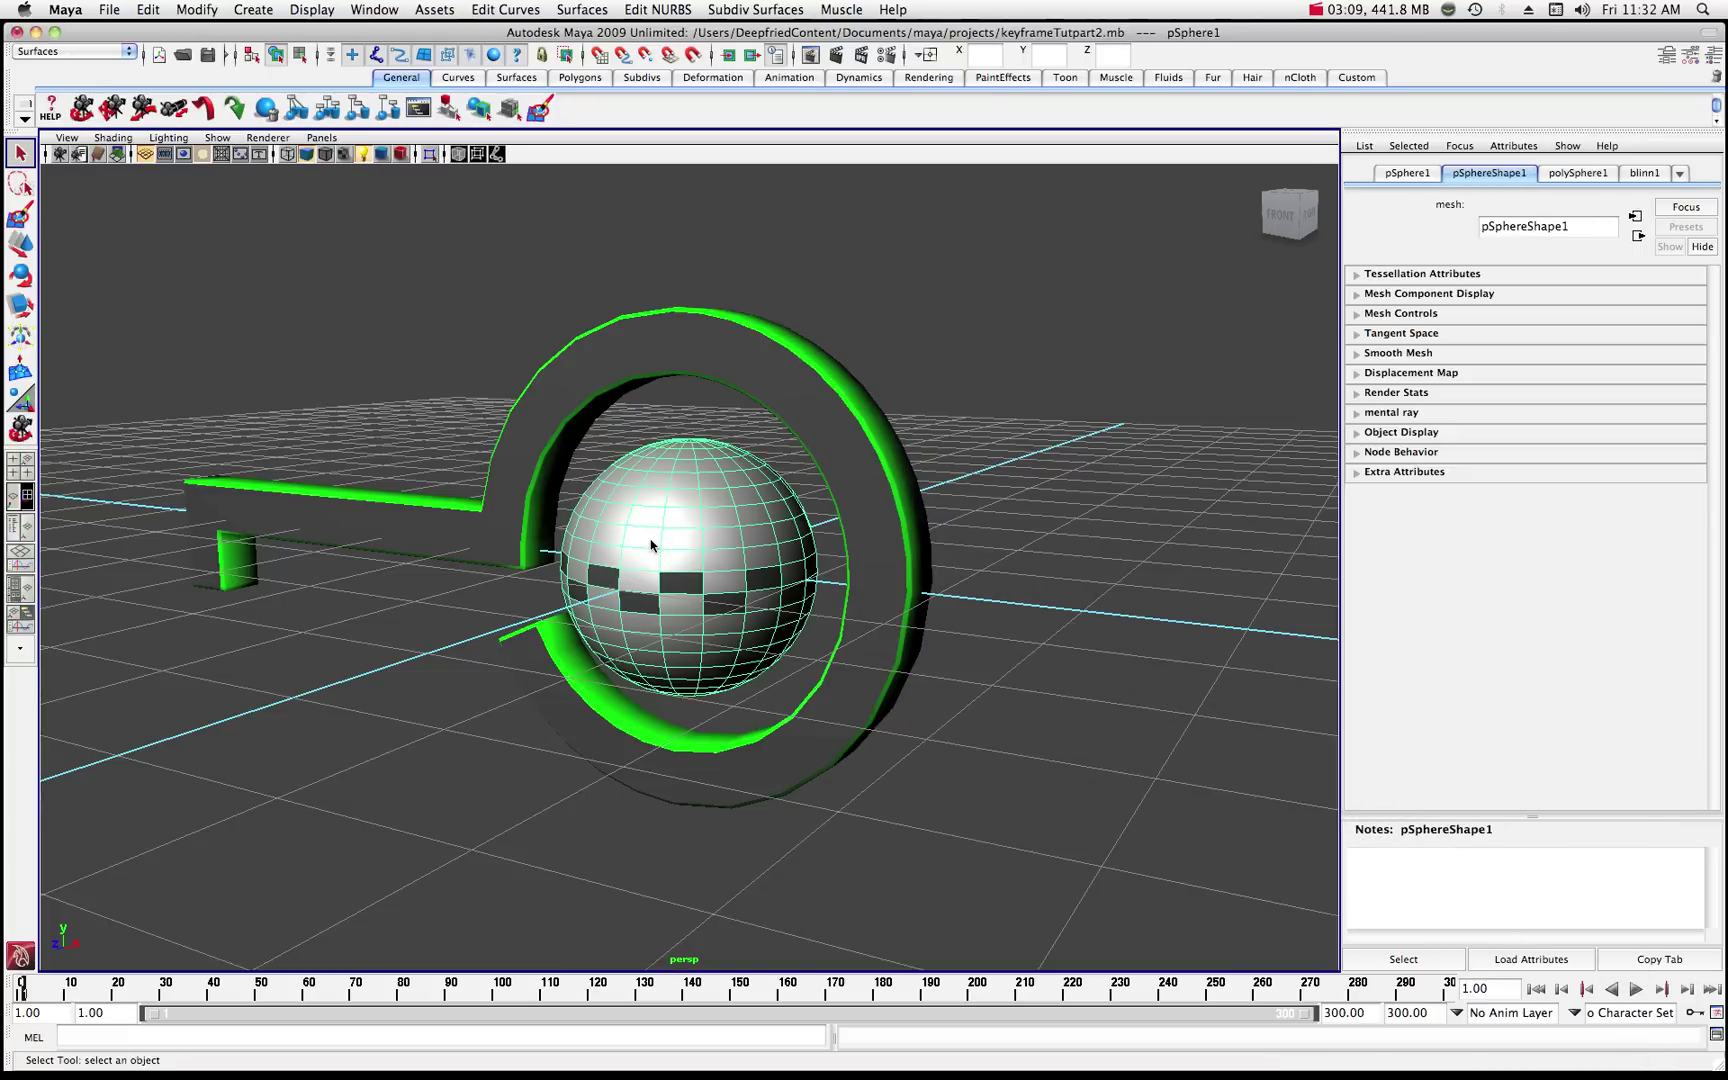
right_click(673, 507)
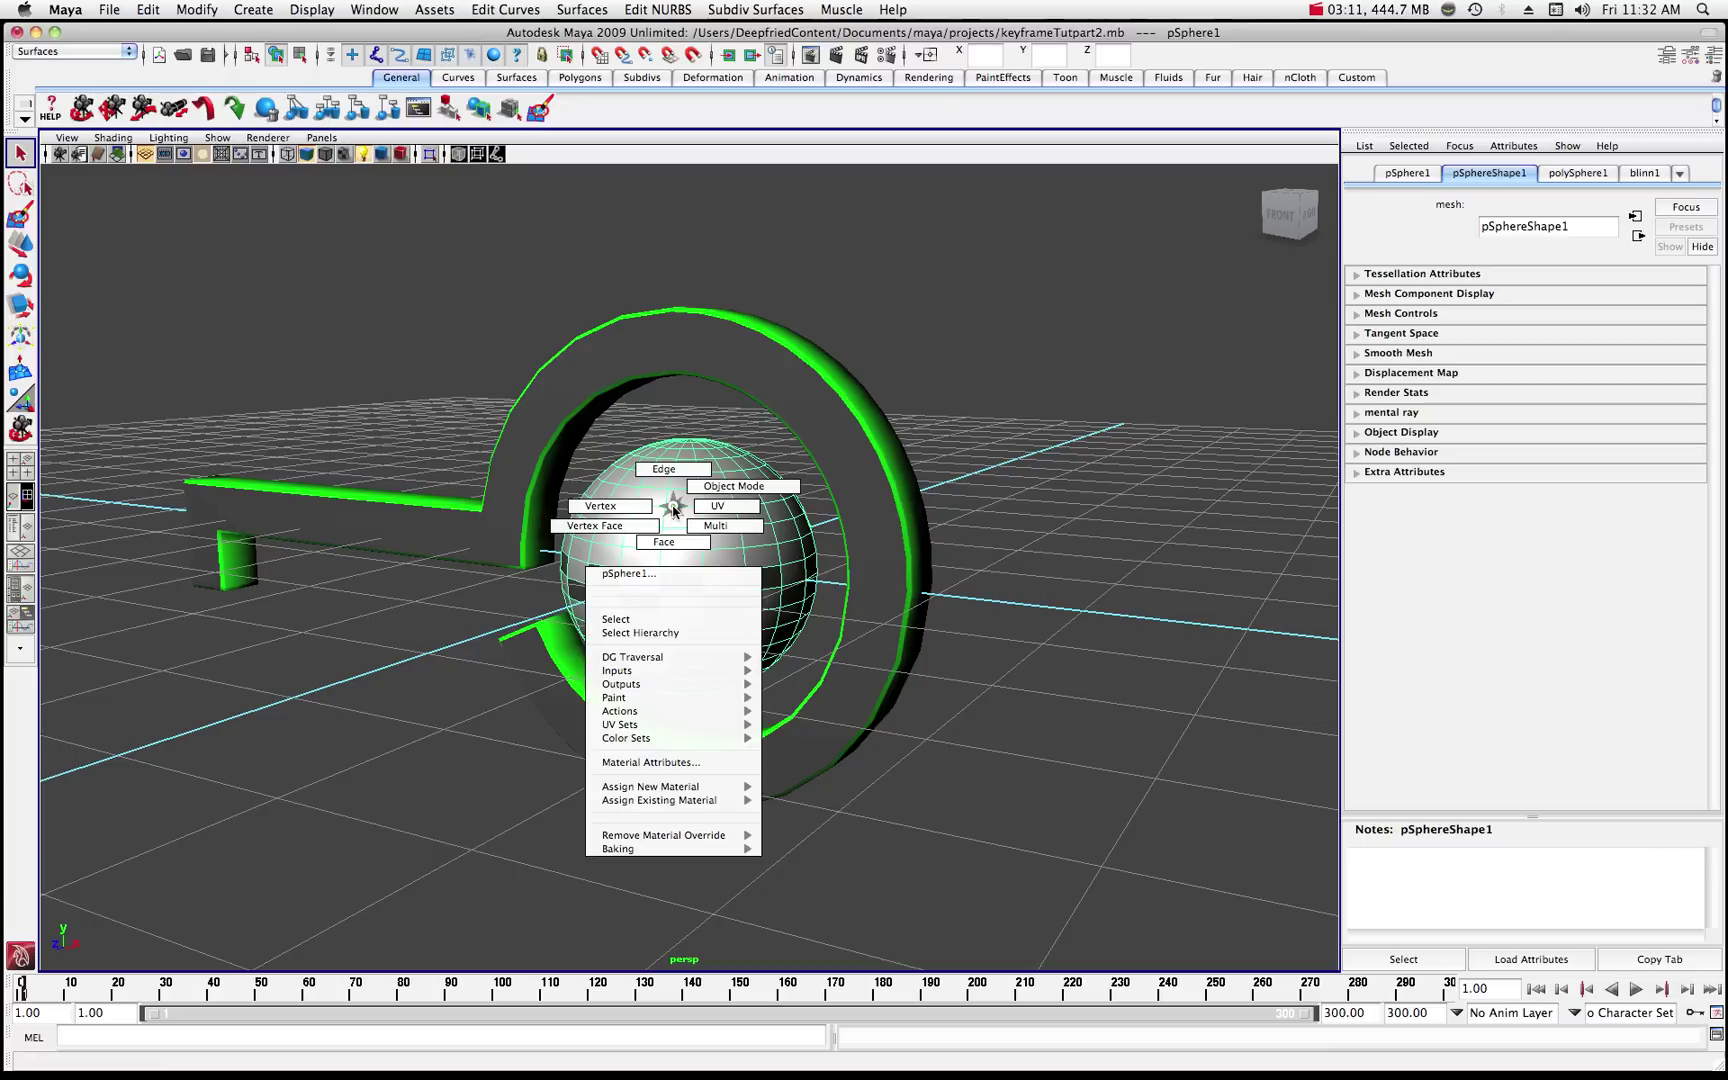
left_click(664, 542)
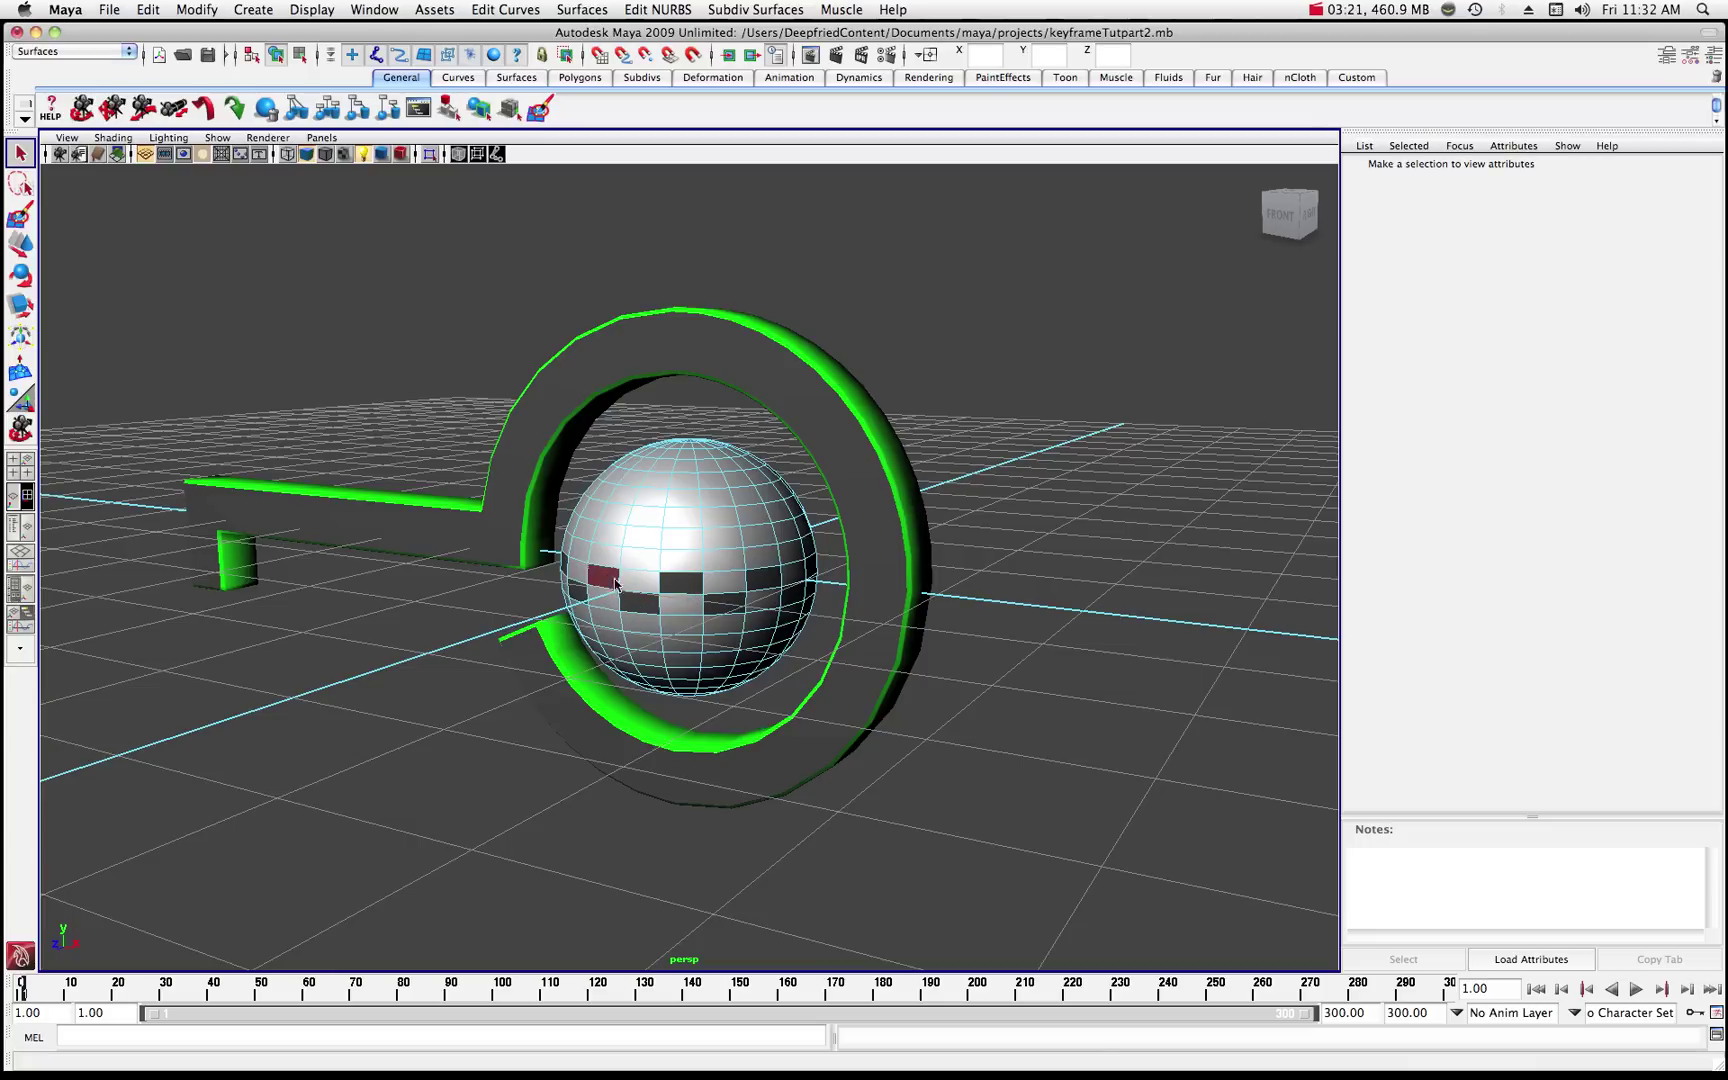
right_click(701, 518)
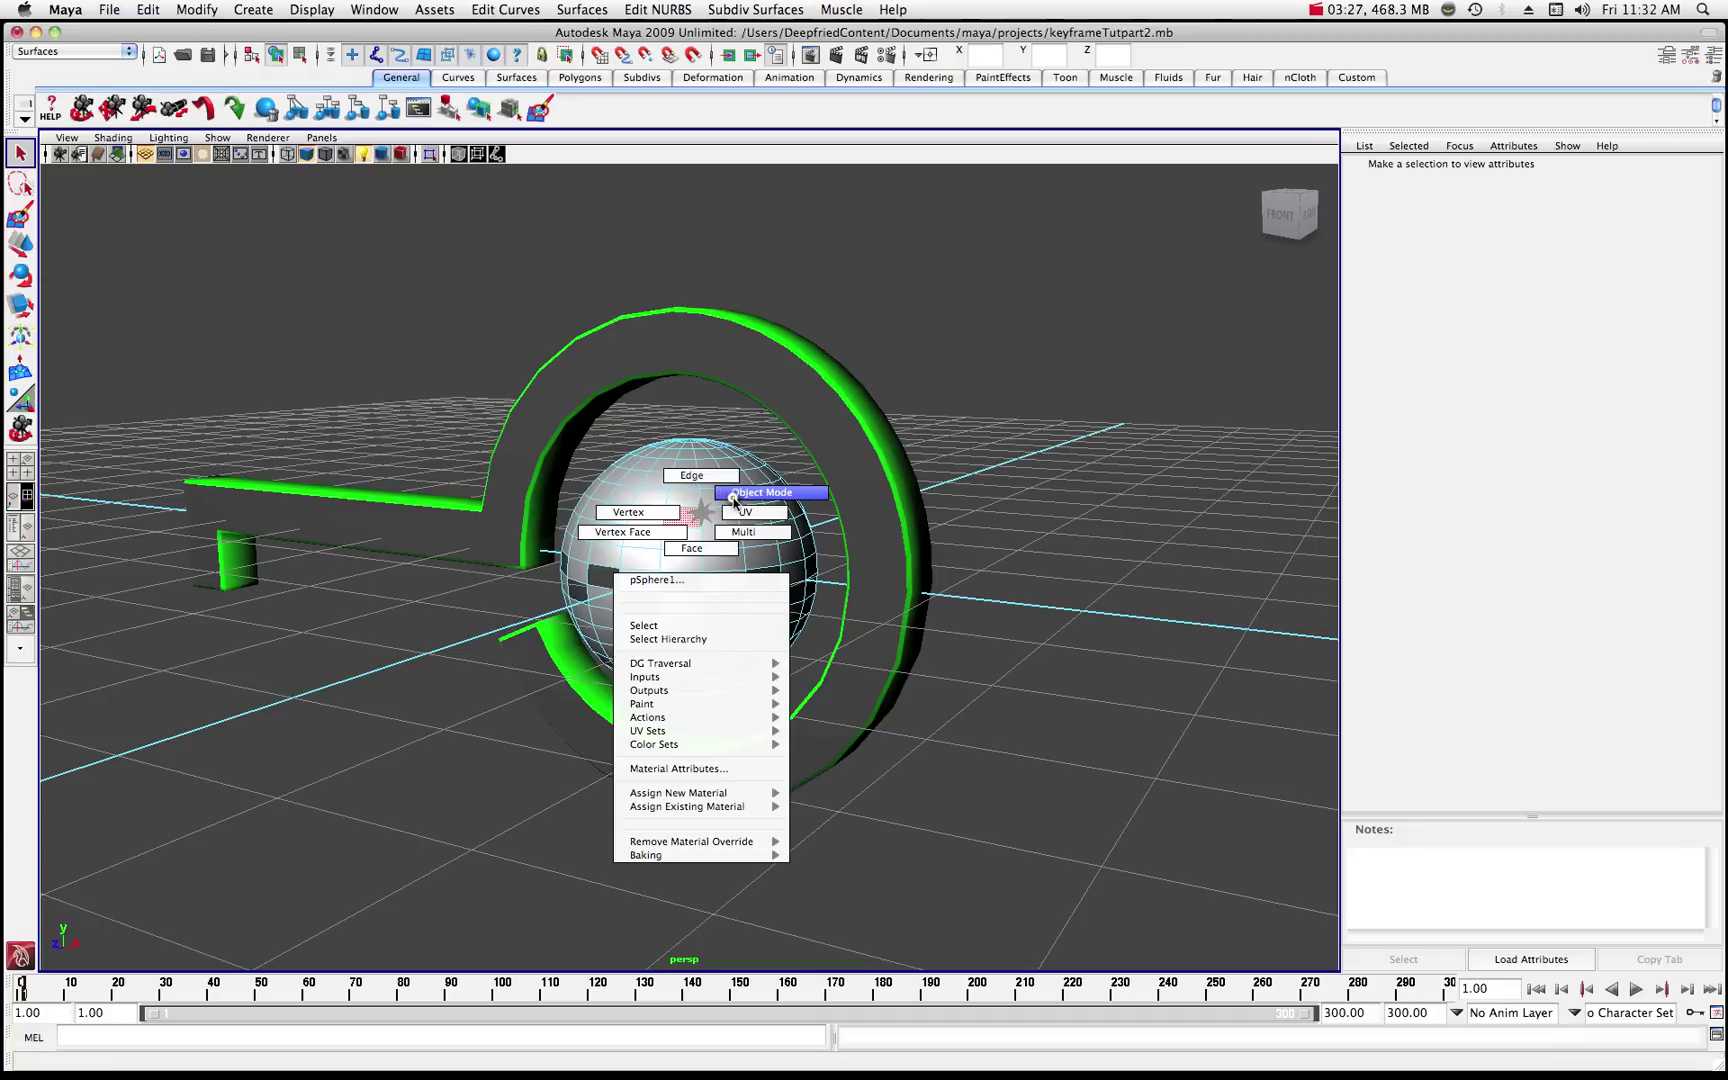
left_click(740, 496)
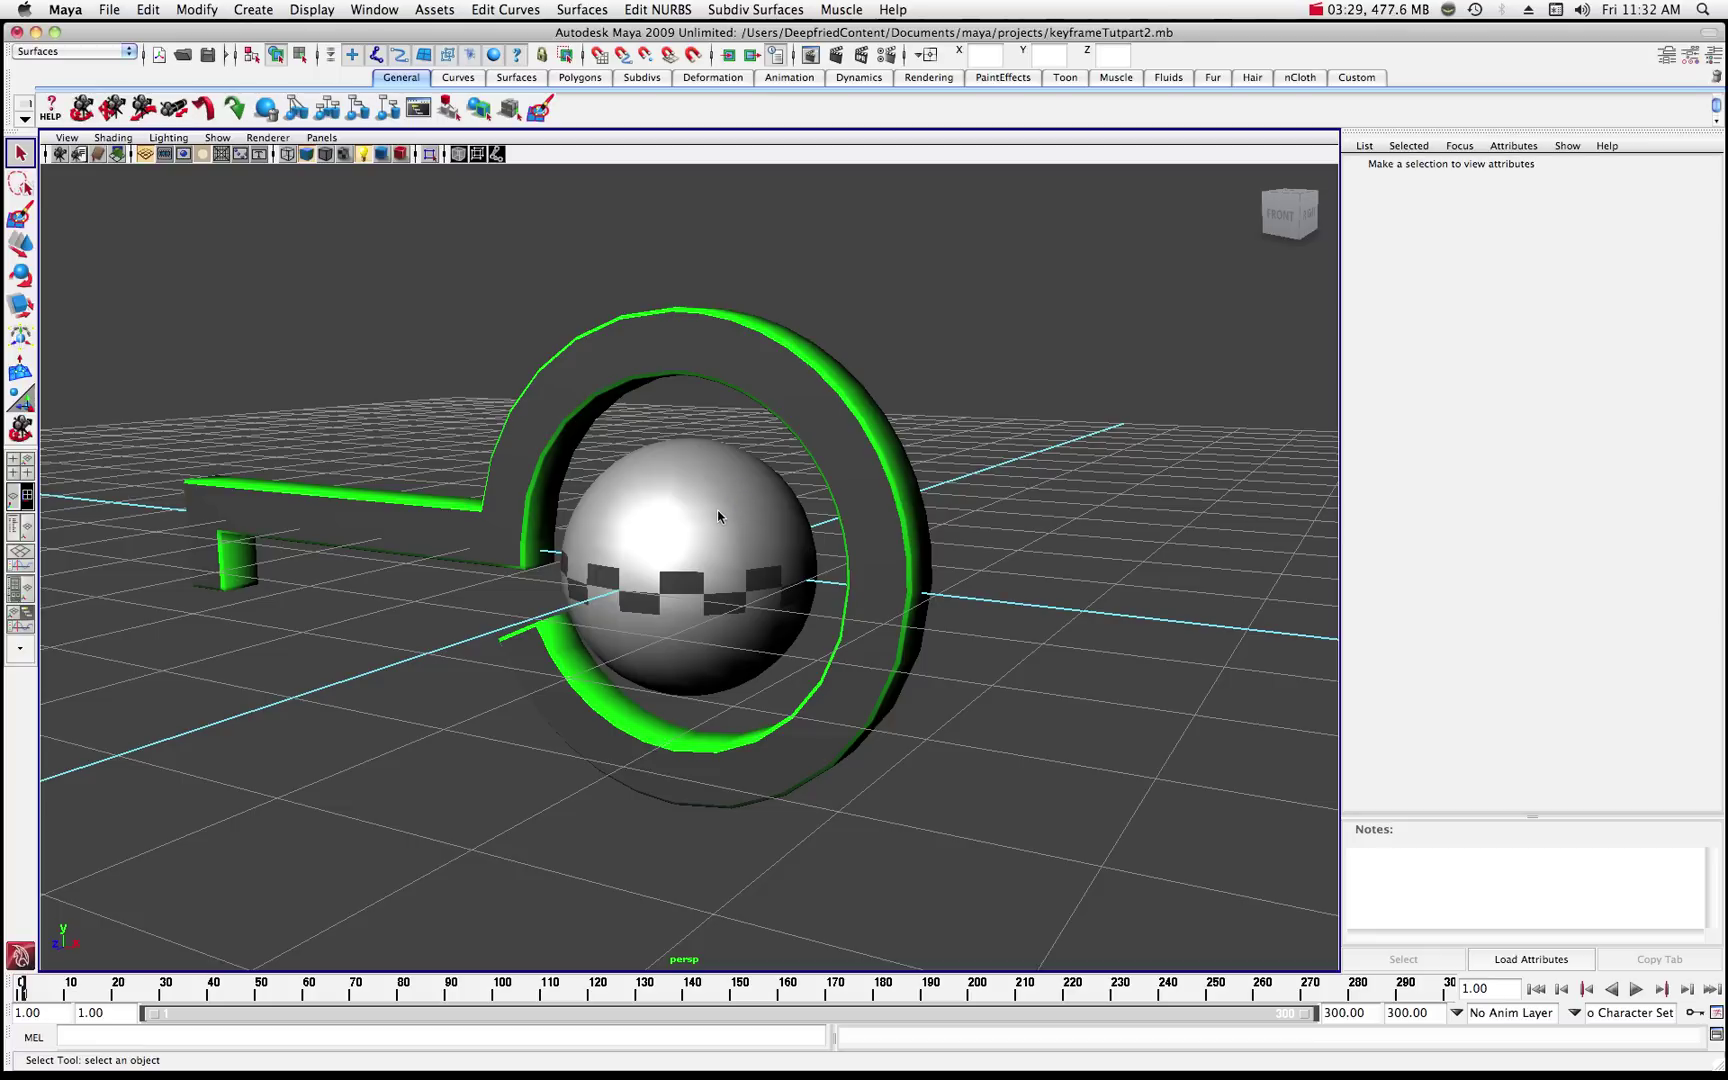
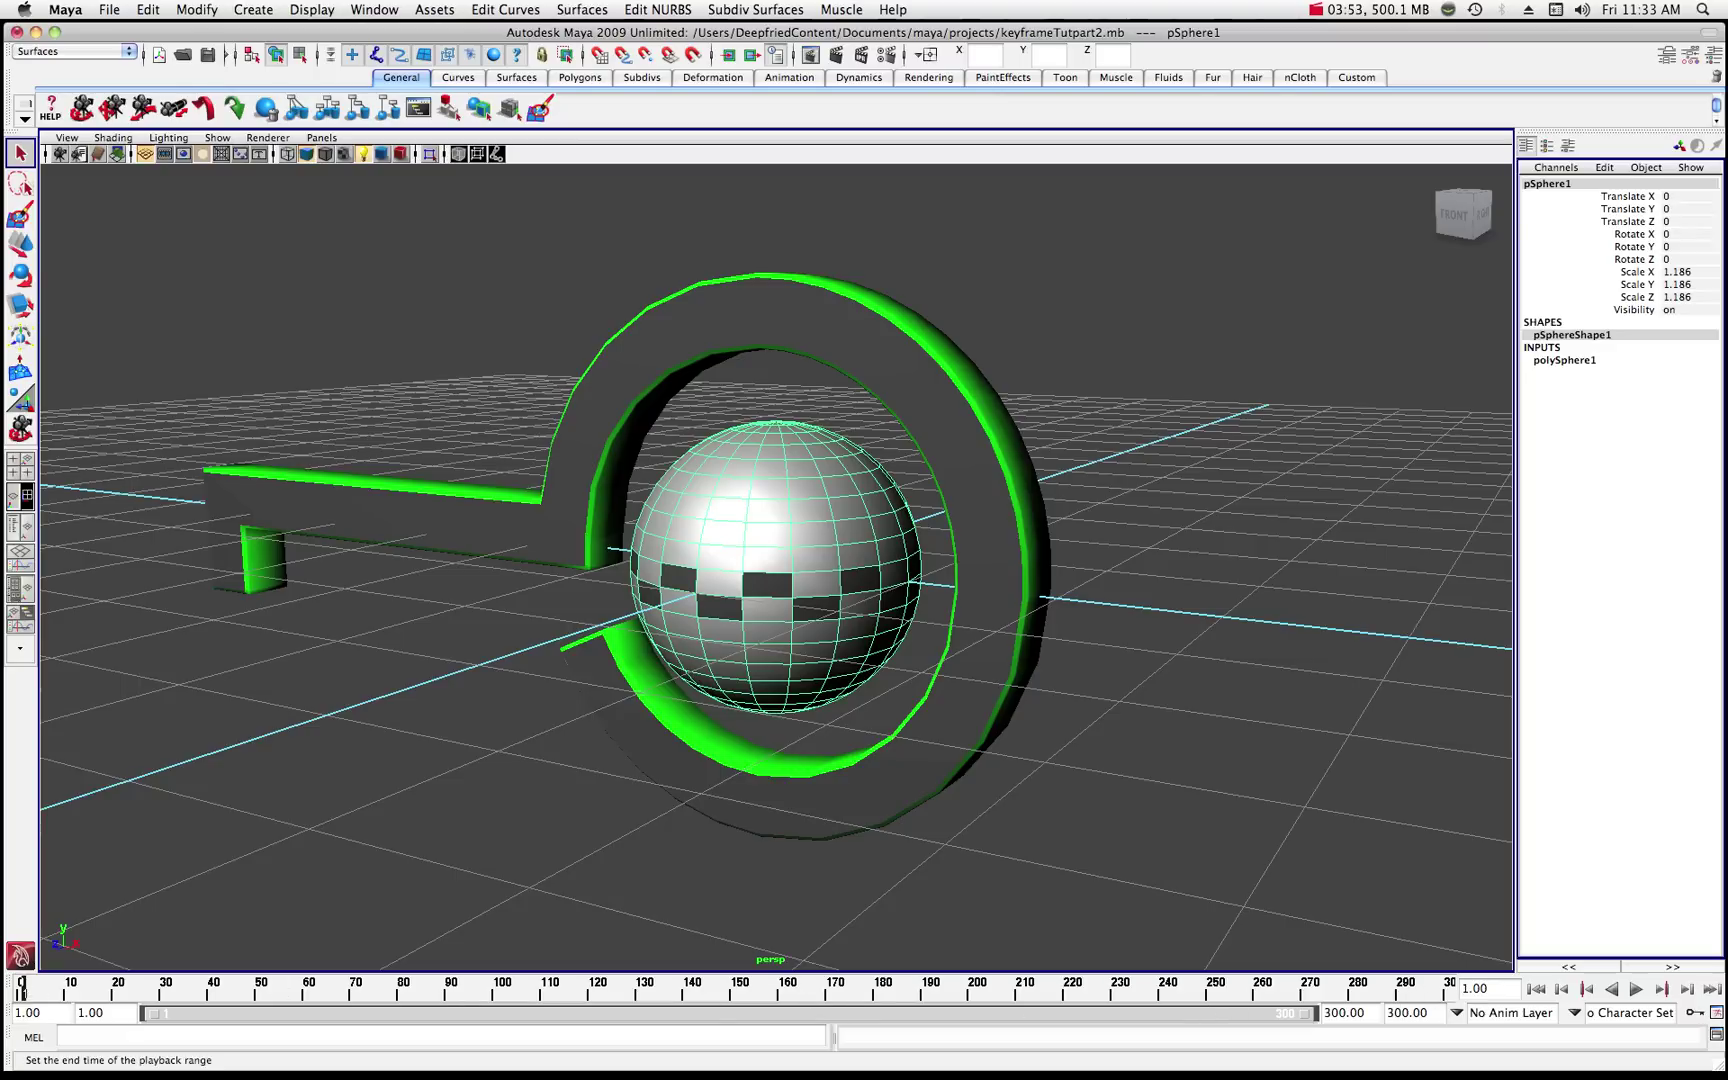
- Set the playback end time to 300 and key the sphere's rotation at frame 1
left_click(1344, 1012)
type("300")
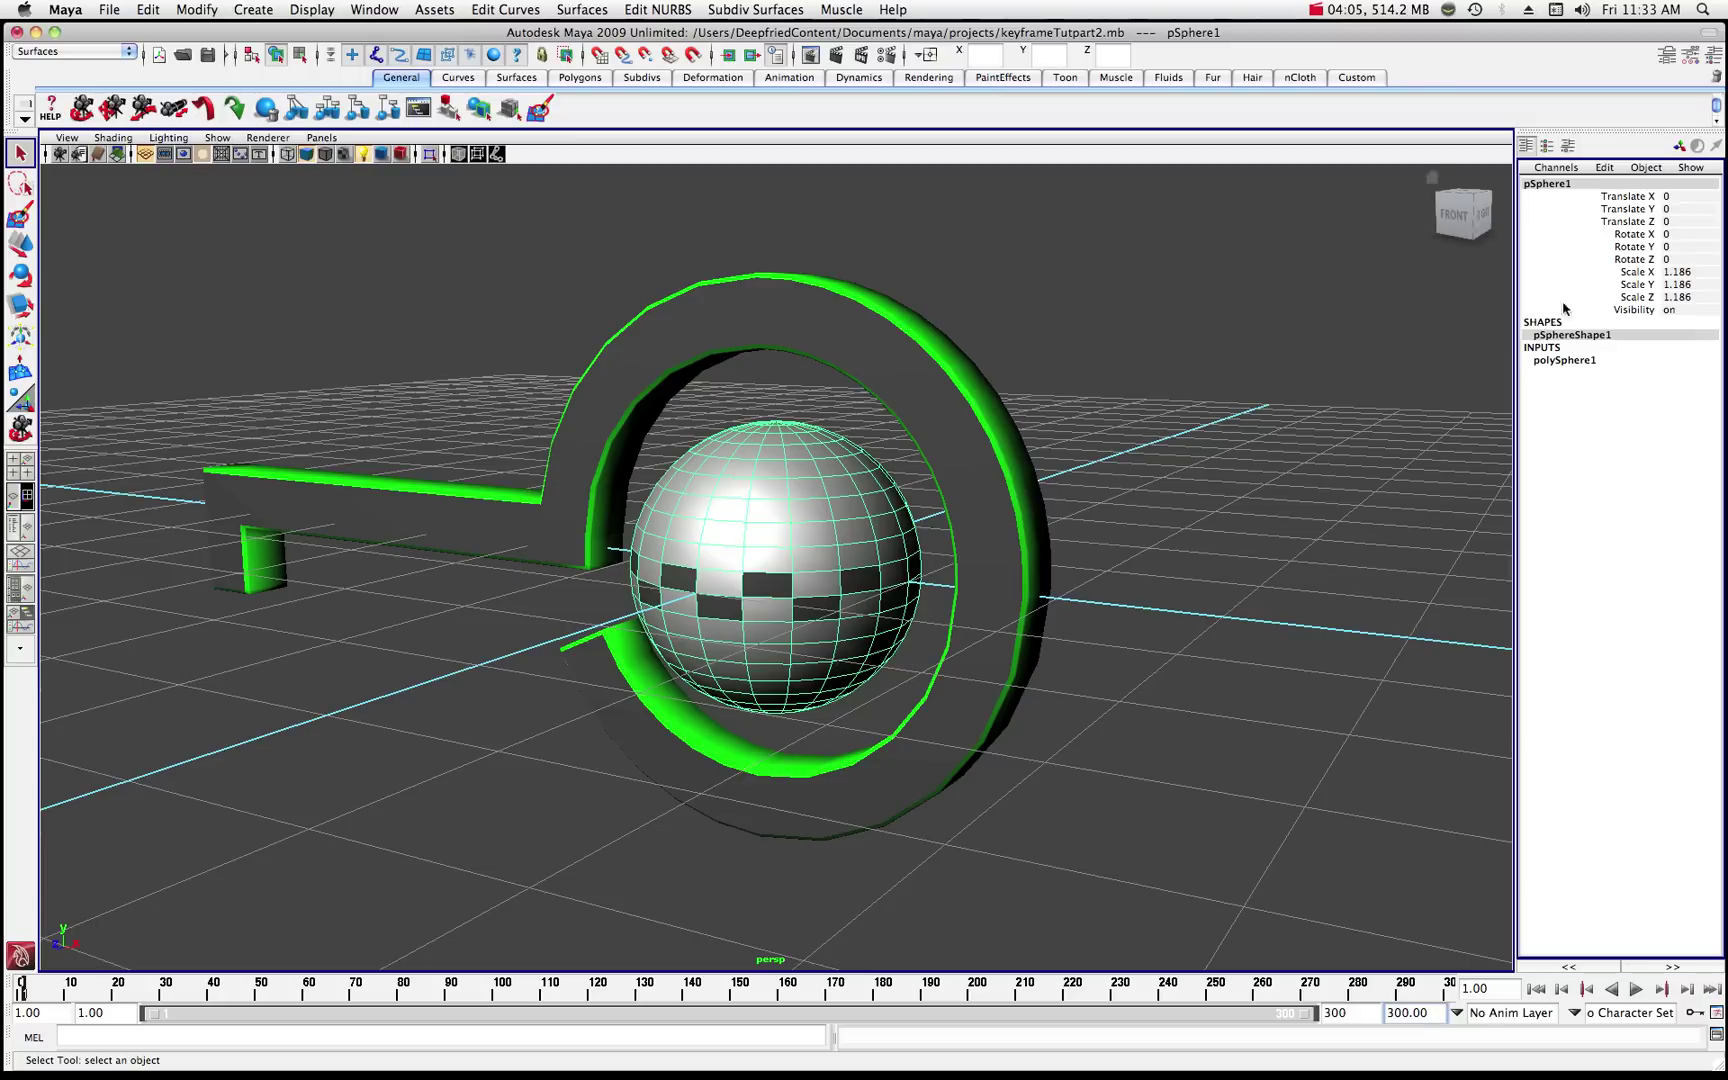
left_click(1622, 247)
key("e")
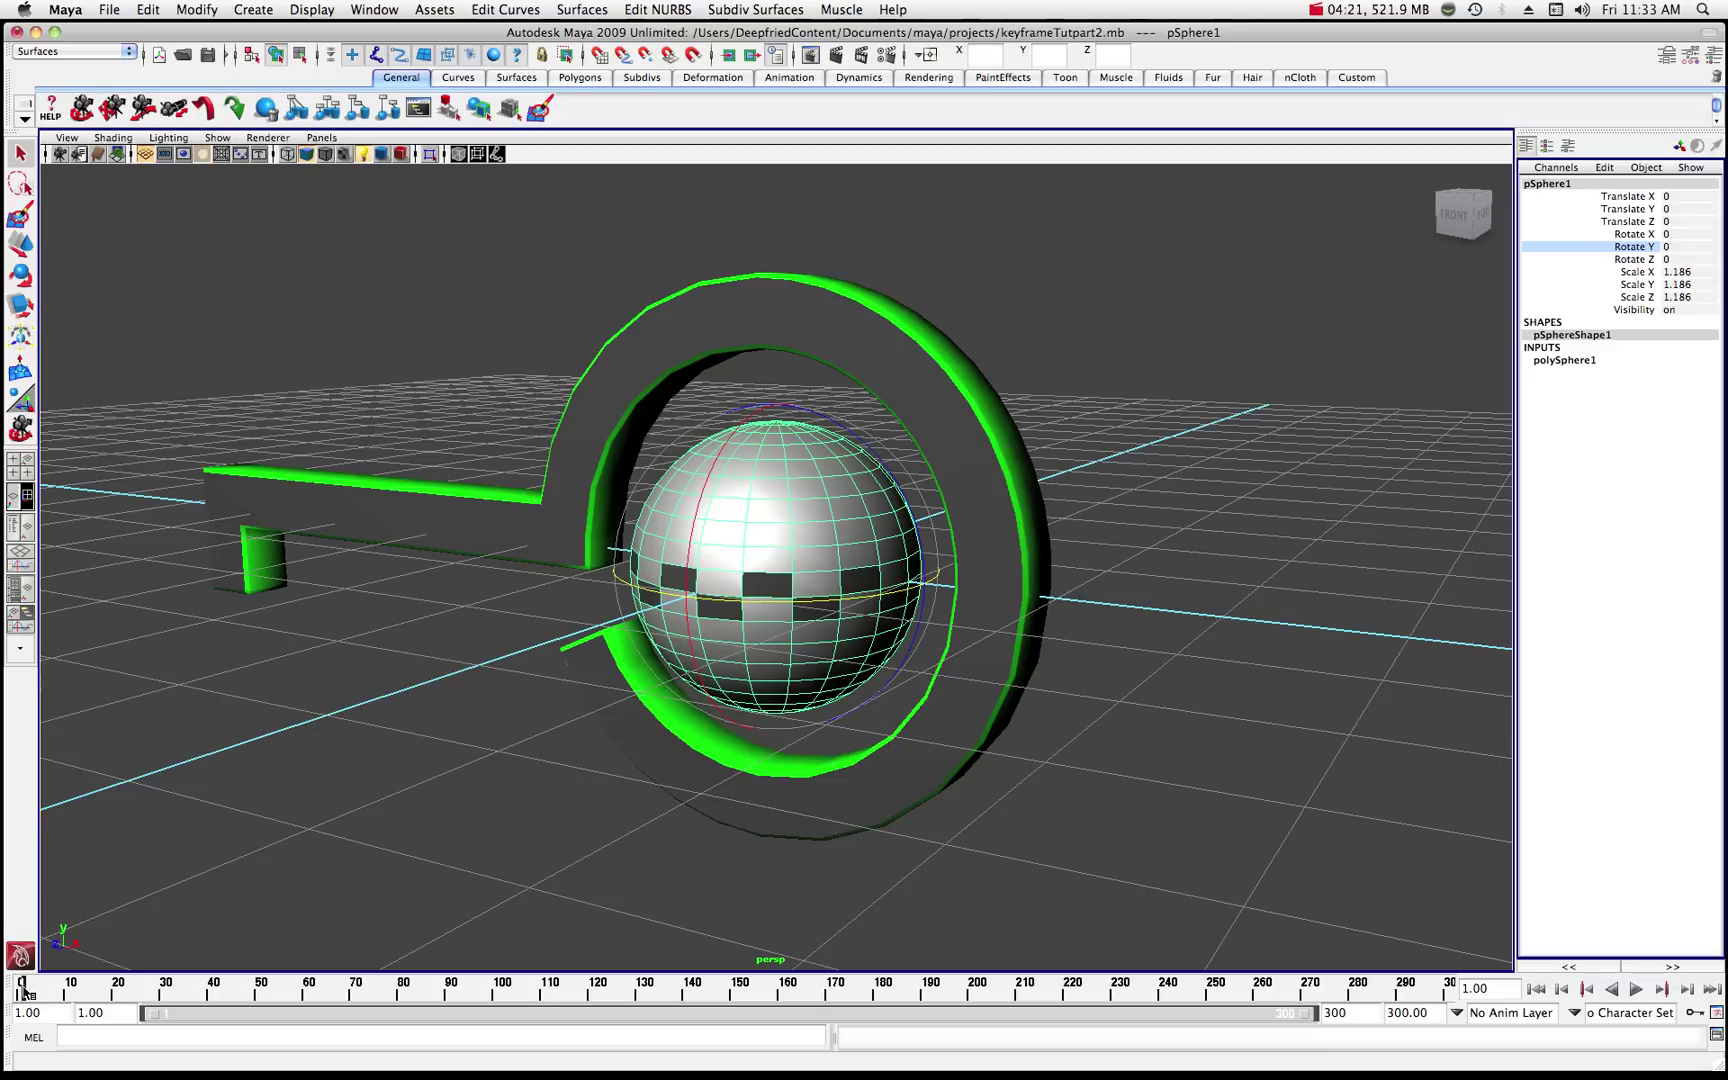
key("shift+e")
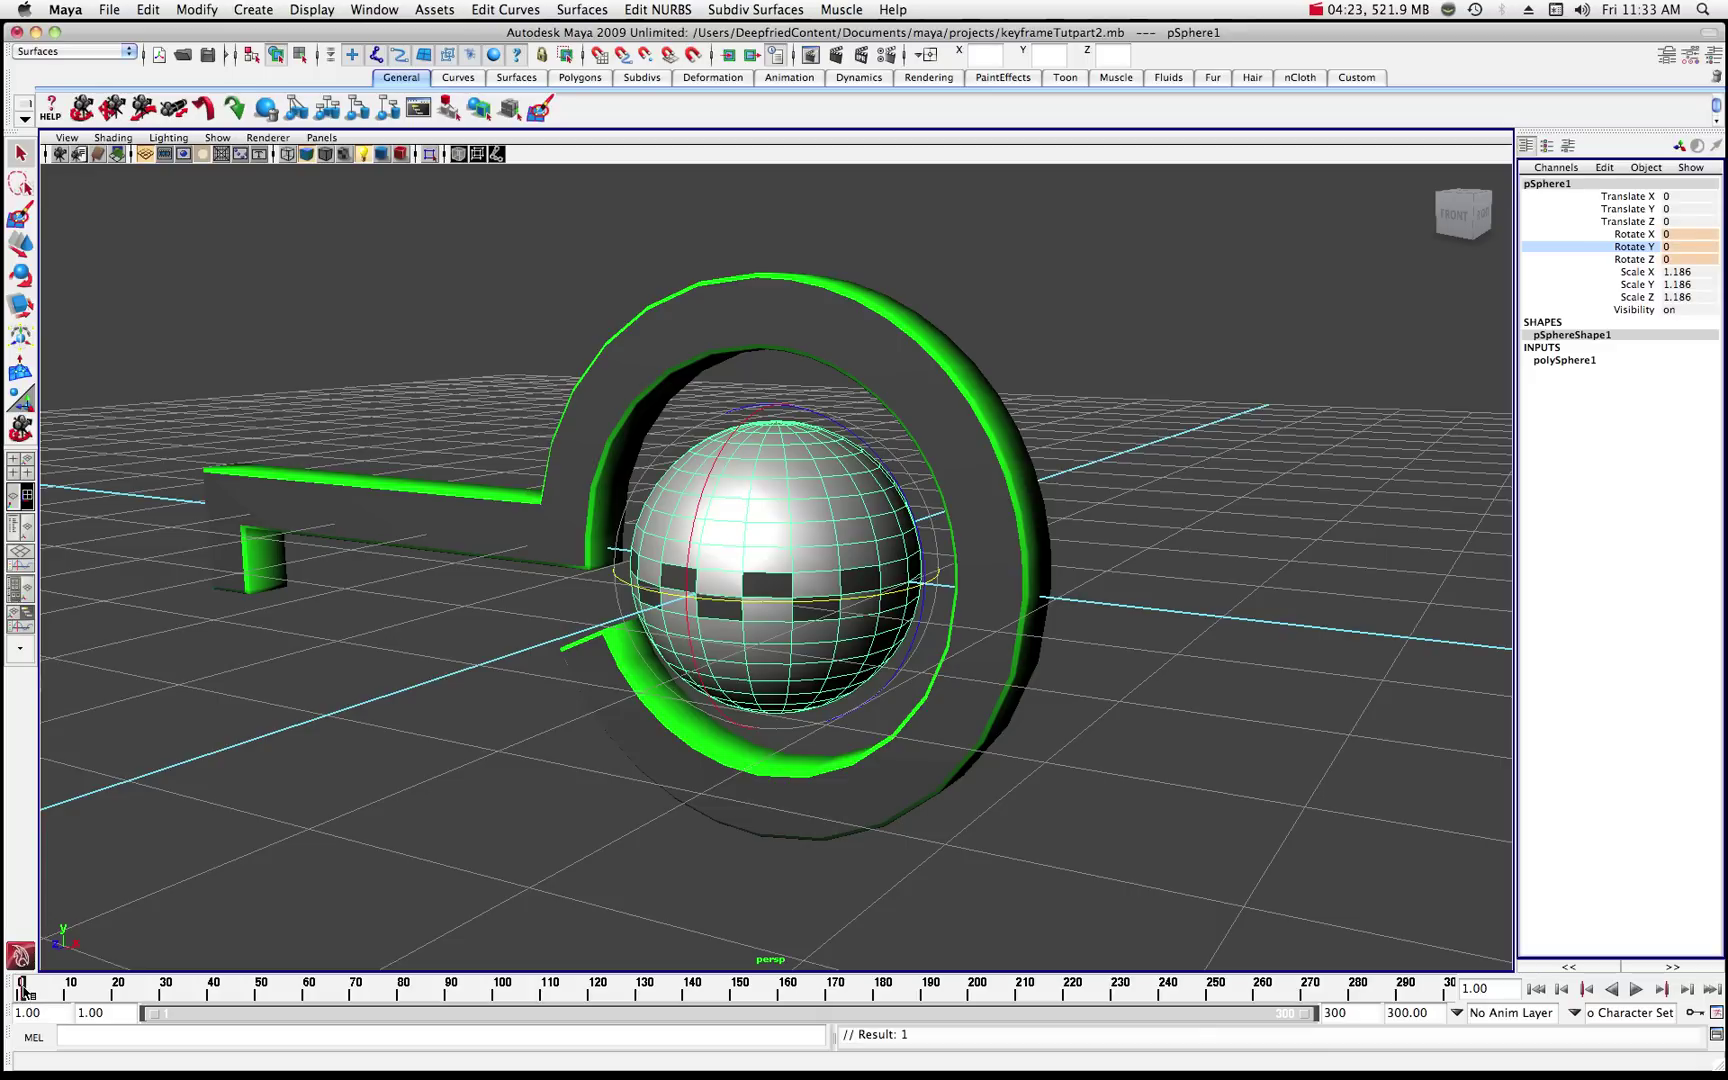
- At frame 300, set the sphere's Rotate Y to 360 and set a key
key("alt+v")
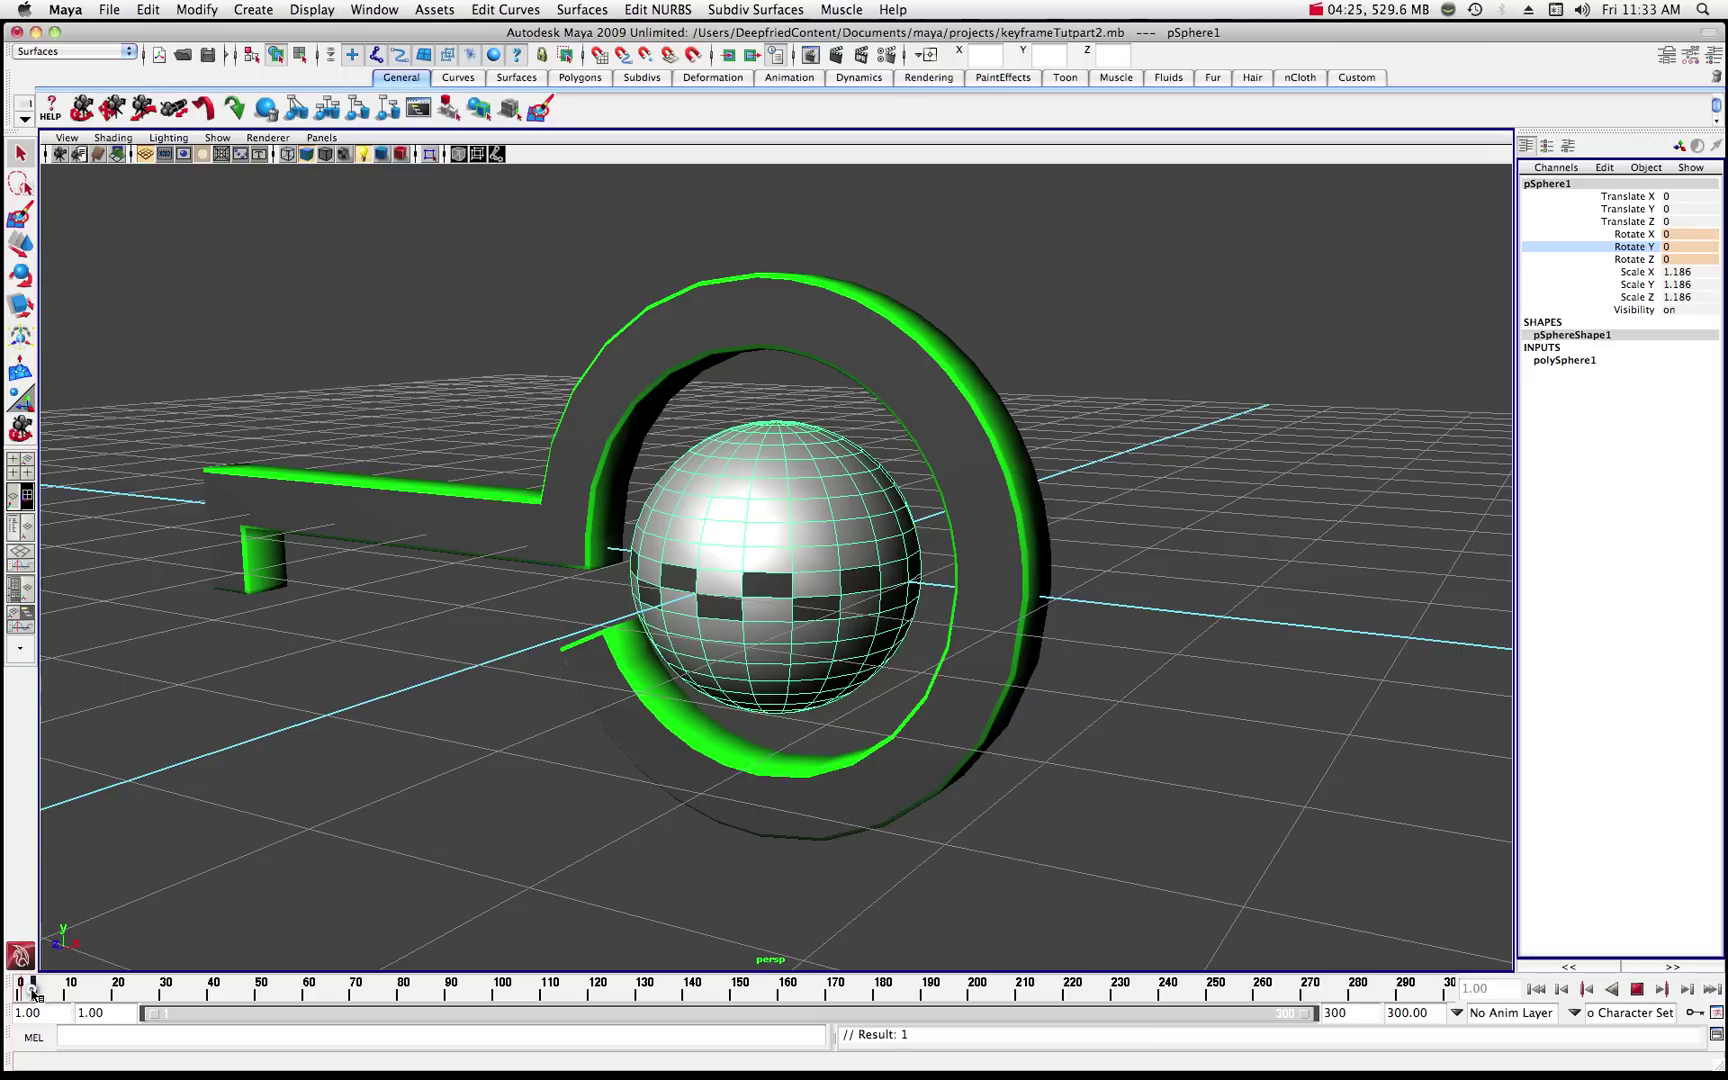
key("alt+v")
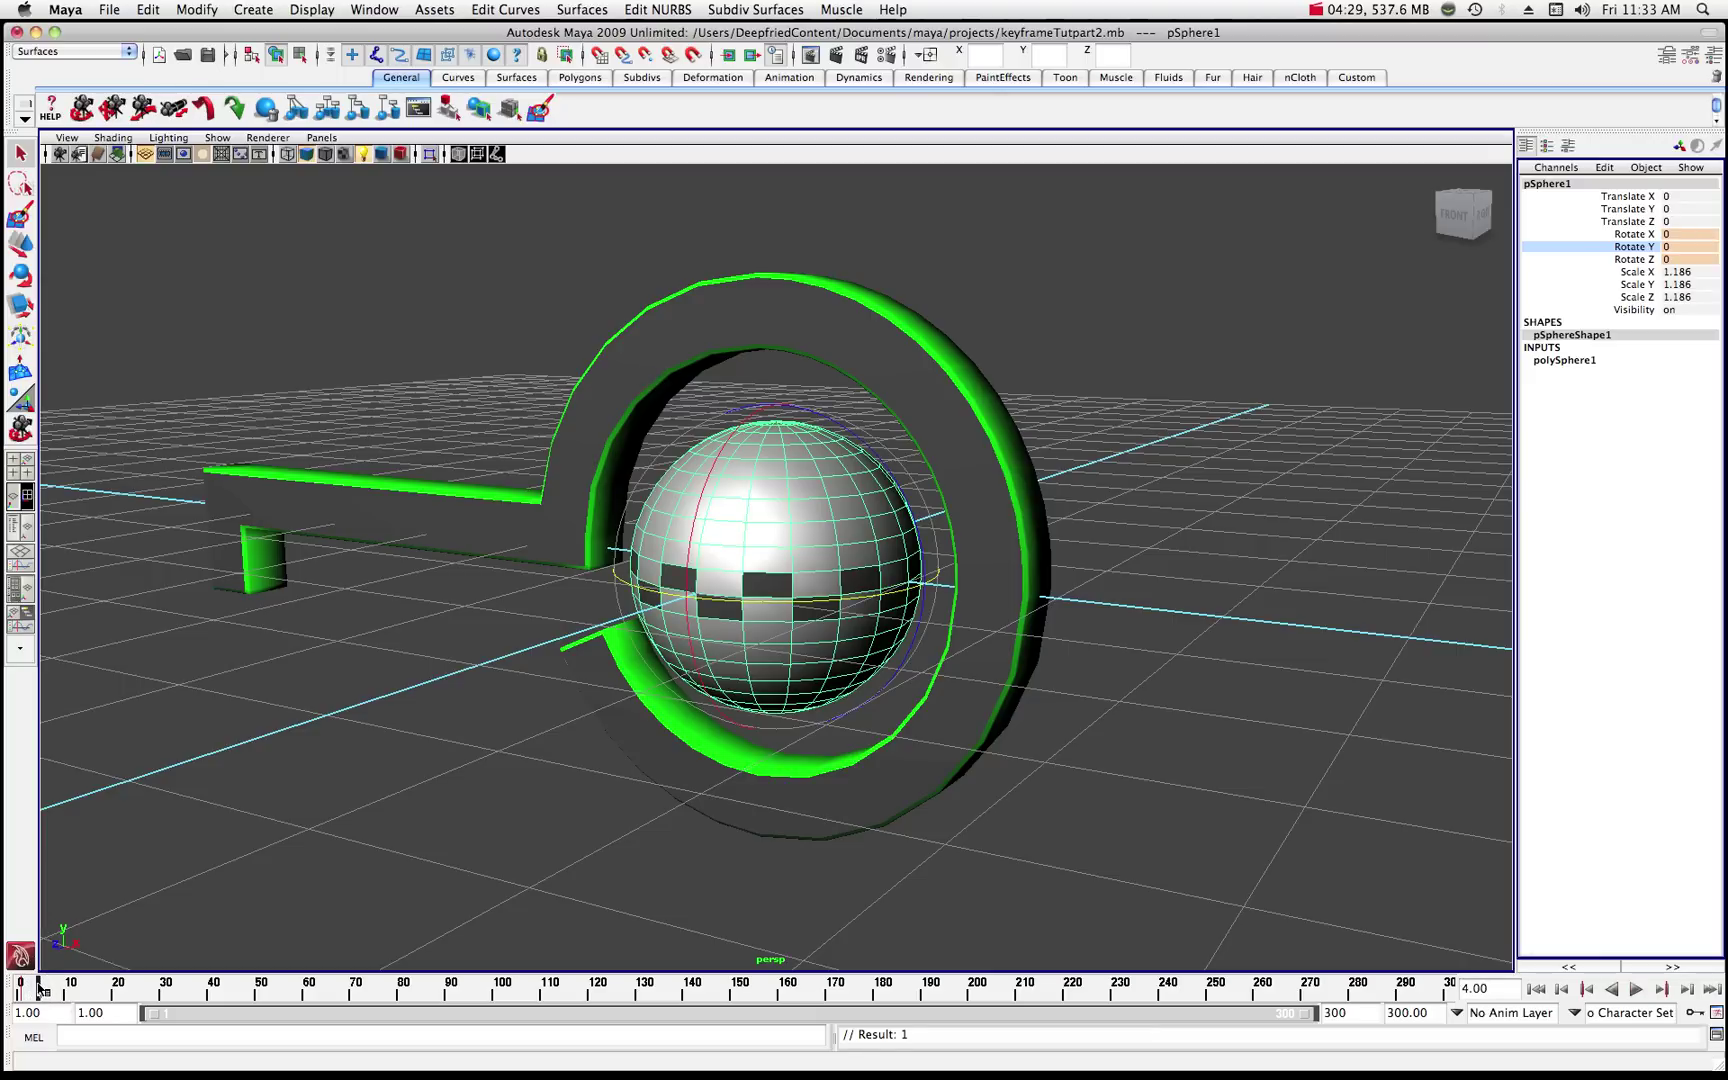
mouse_move(42, 990)
left_mouse_down()
mouse_move(688, 988)
mouse_move(1318, 1040)
mouse_move(1450, 989)
left_mouse_up()
double_click(1679, 251)
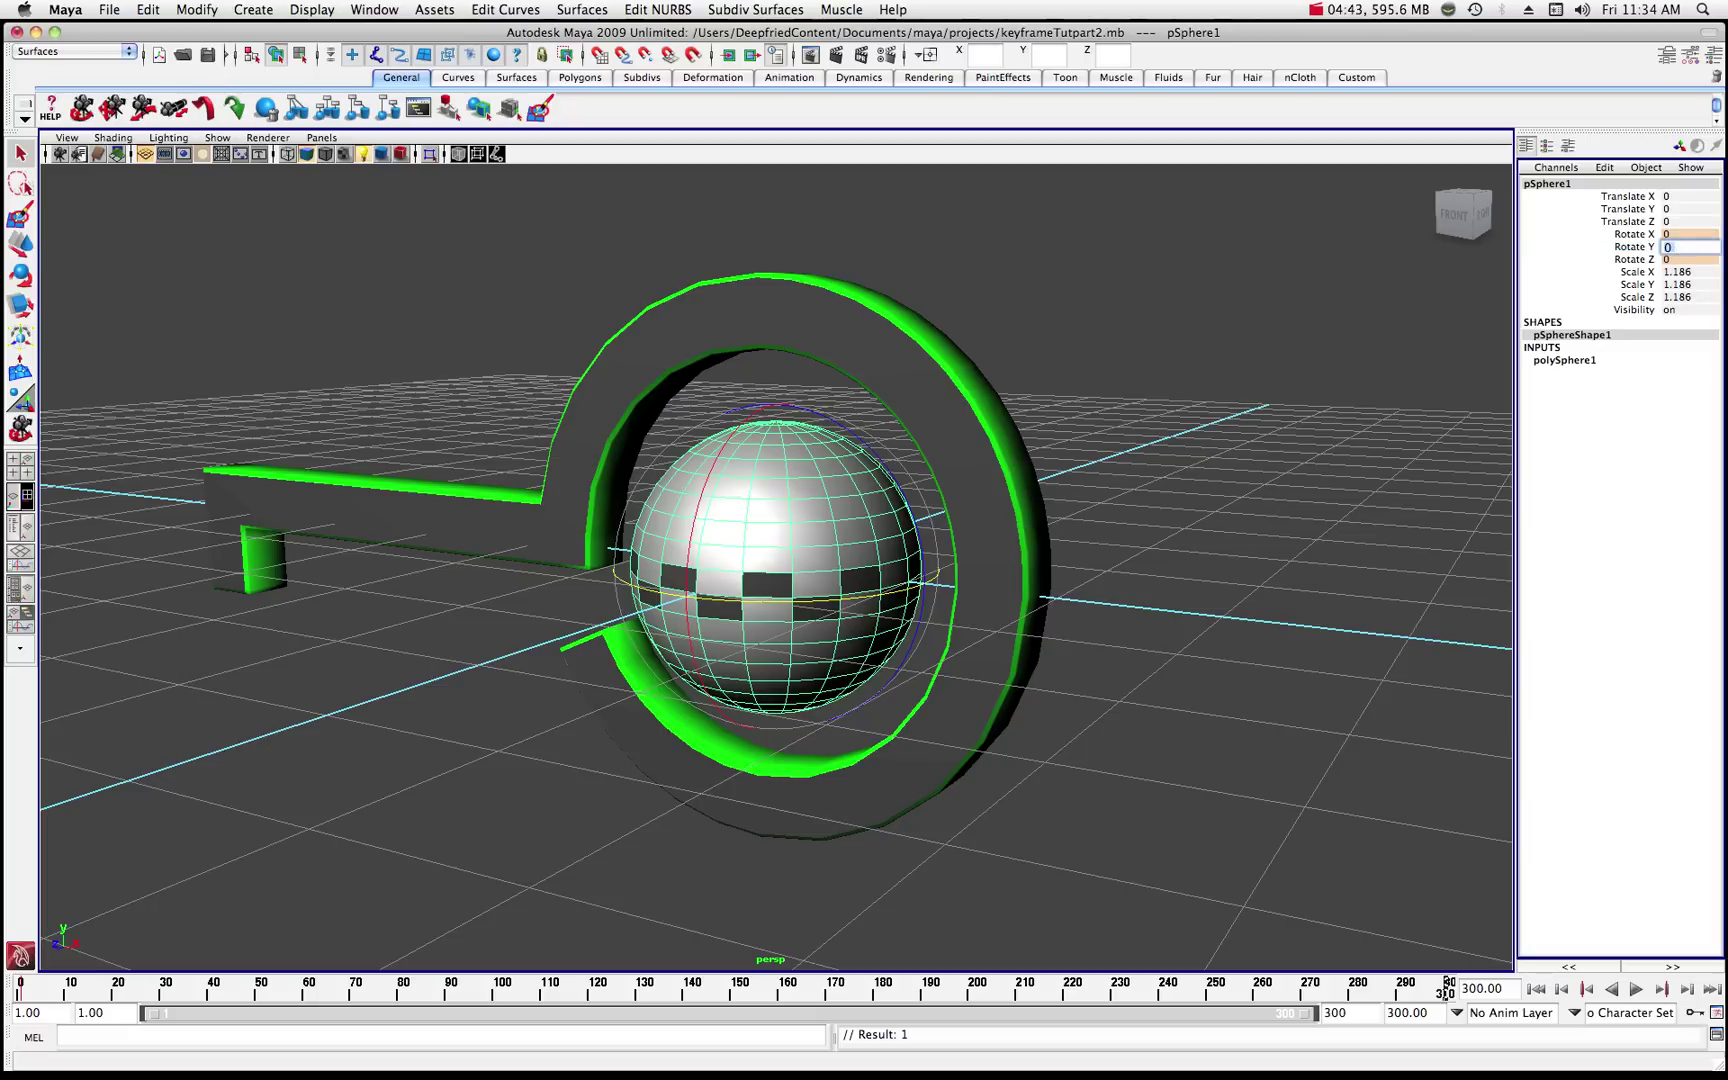
type("360")
left_click(1632, 249)
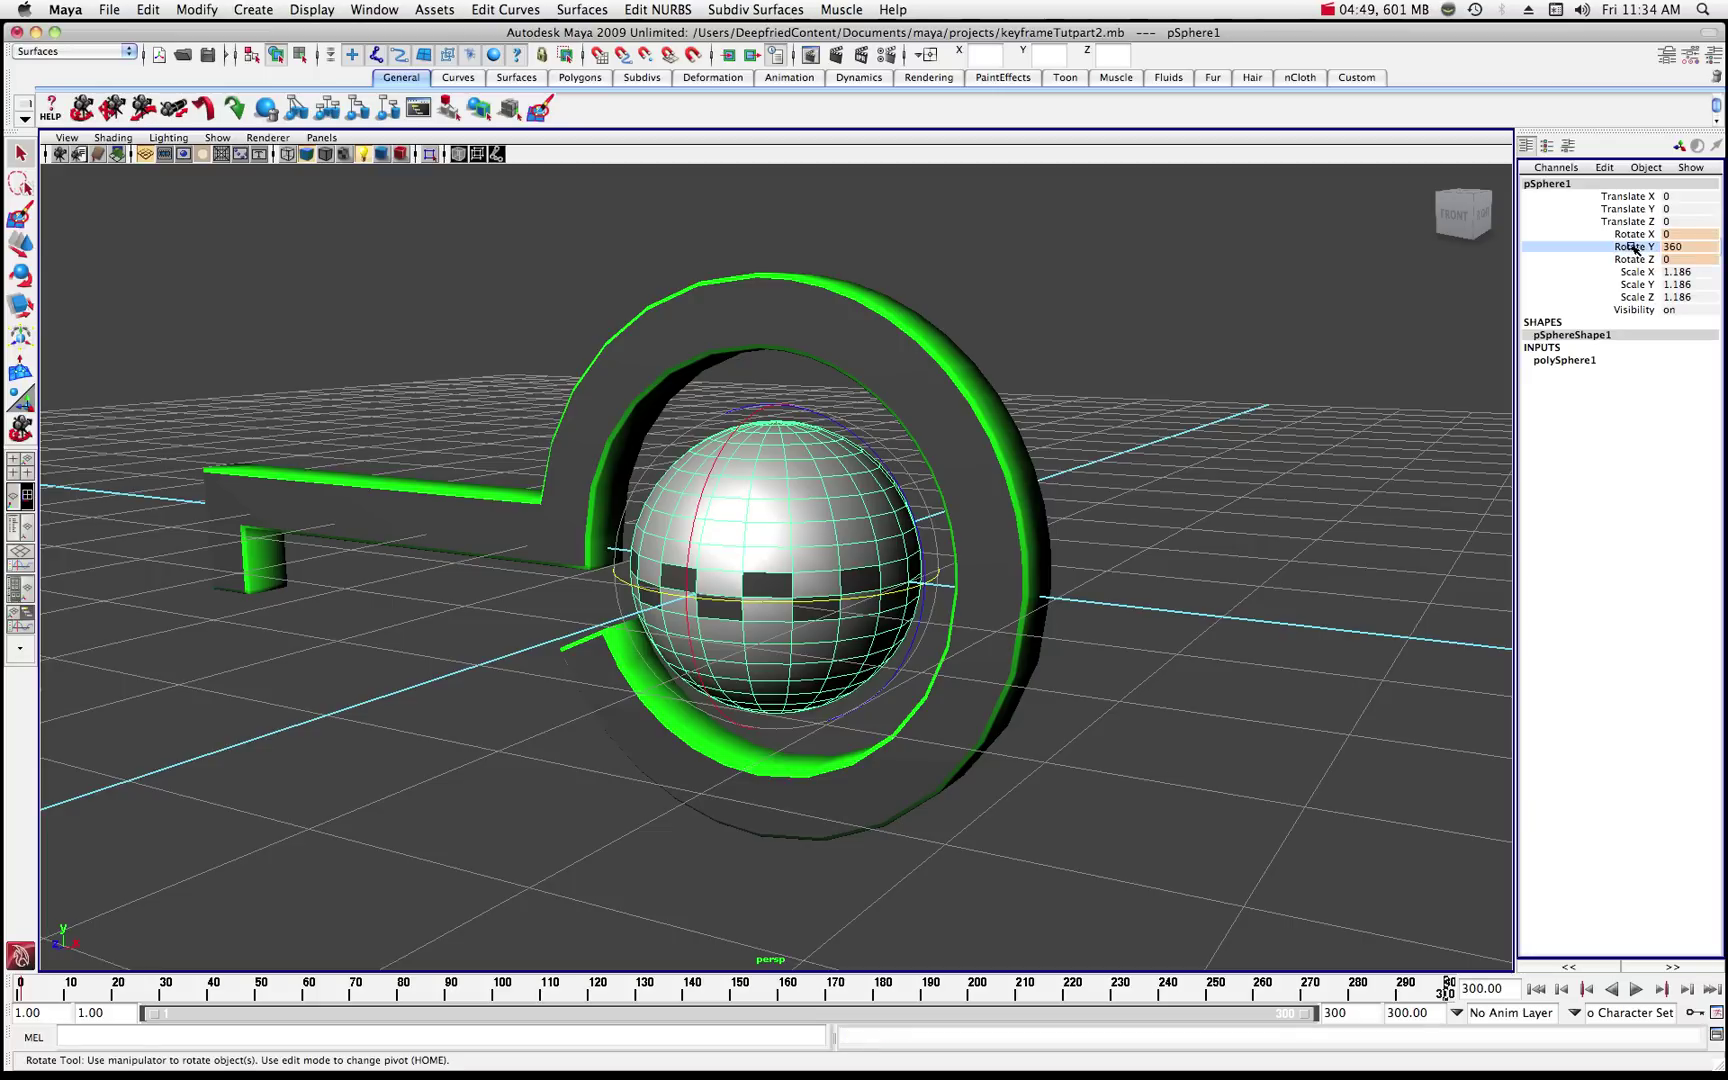
key("s")
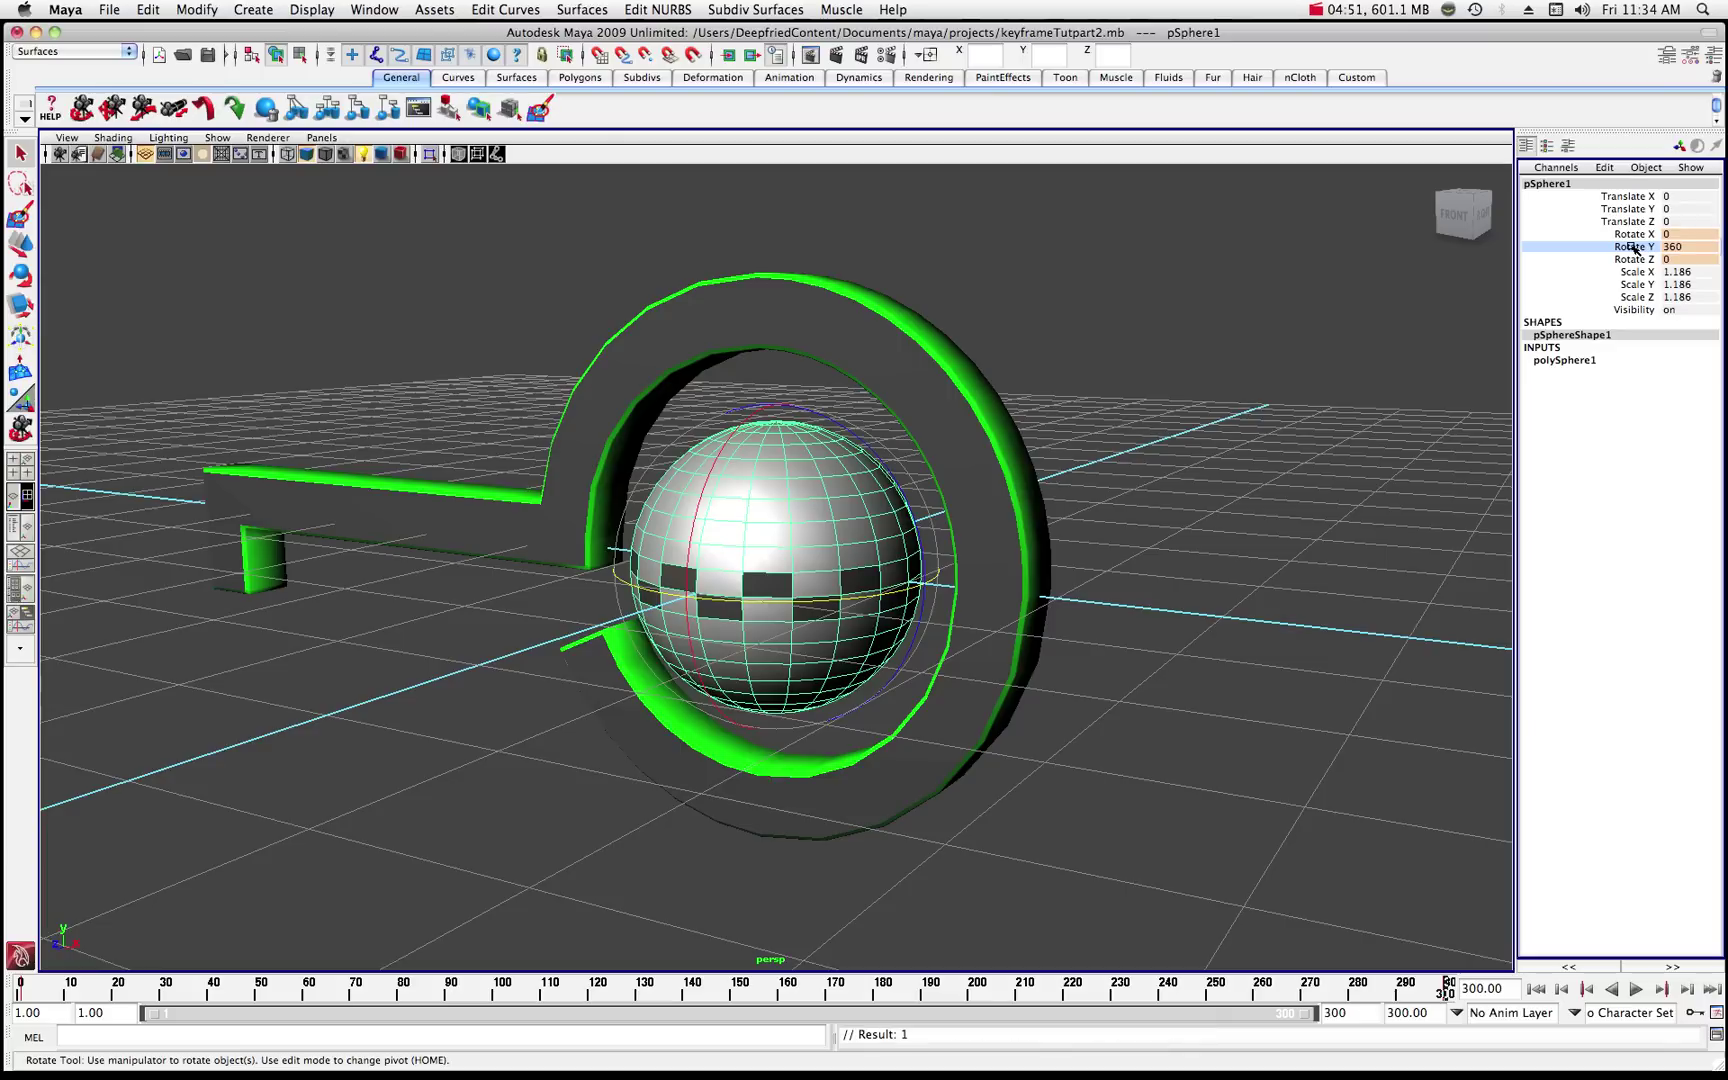
- Play back the animation to check the sphere's spin, and stop the playback
left_click(1636, 989)
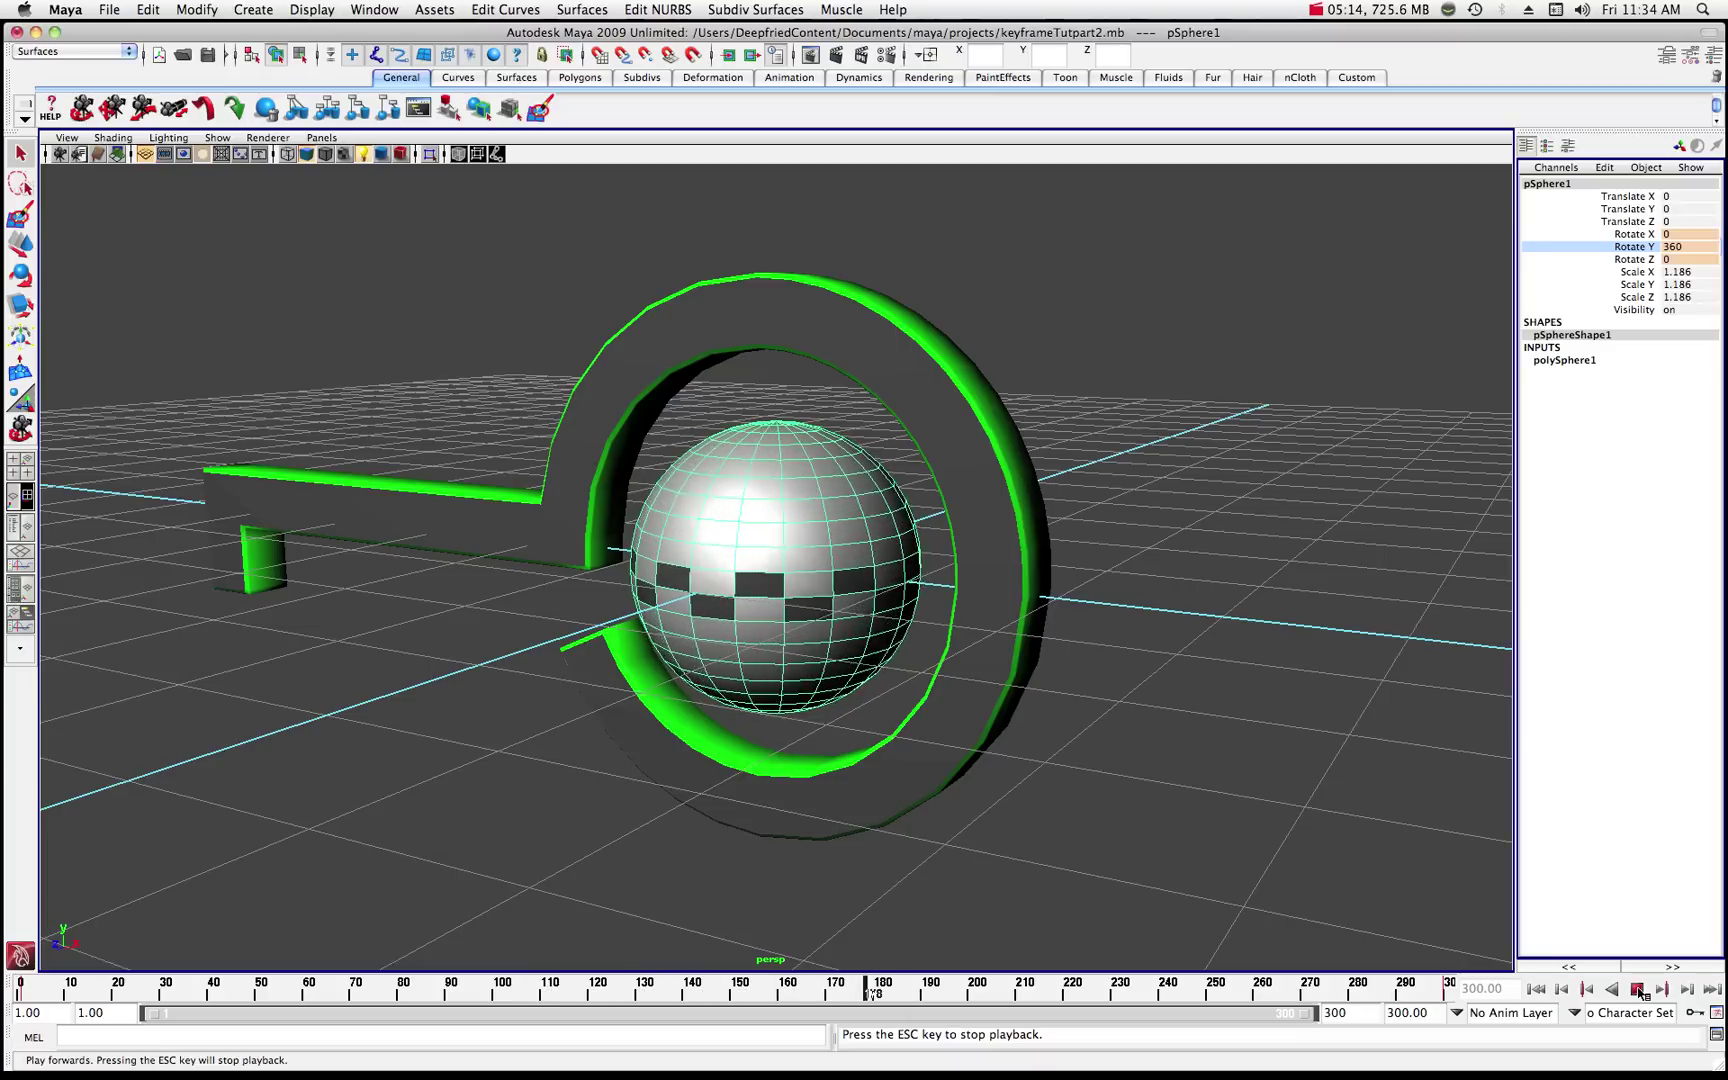
left_click(1638, 989)
key("e")
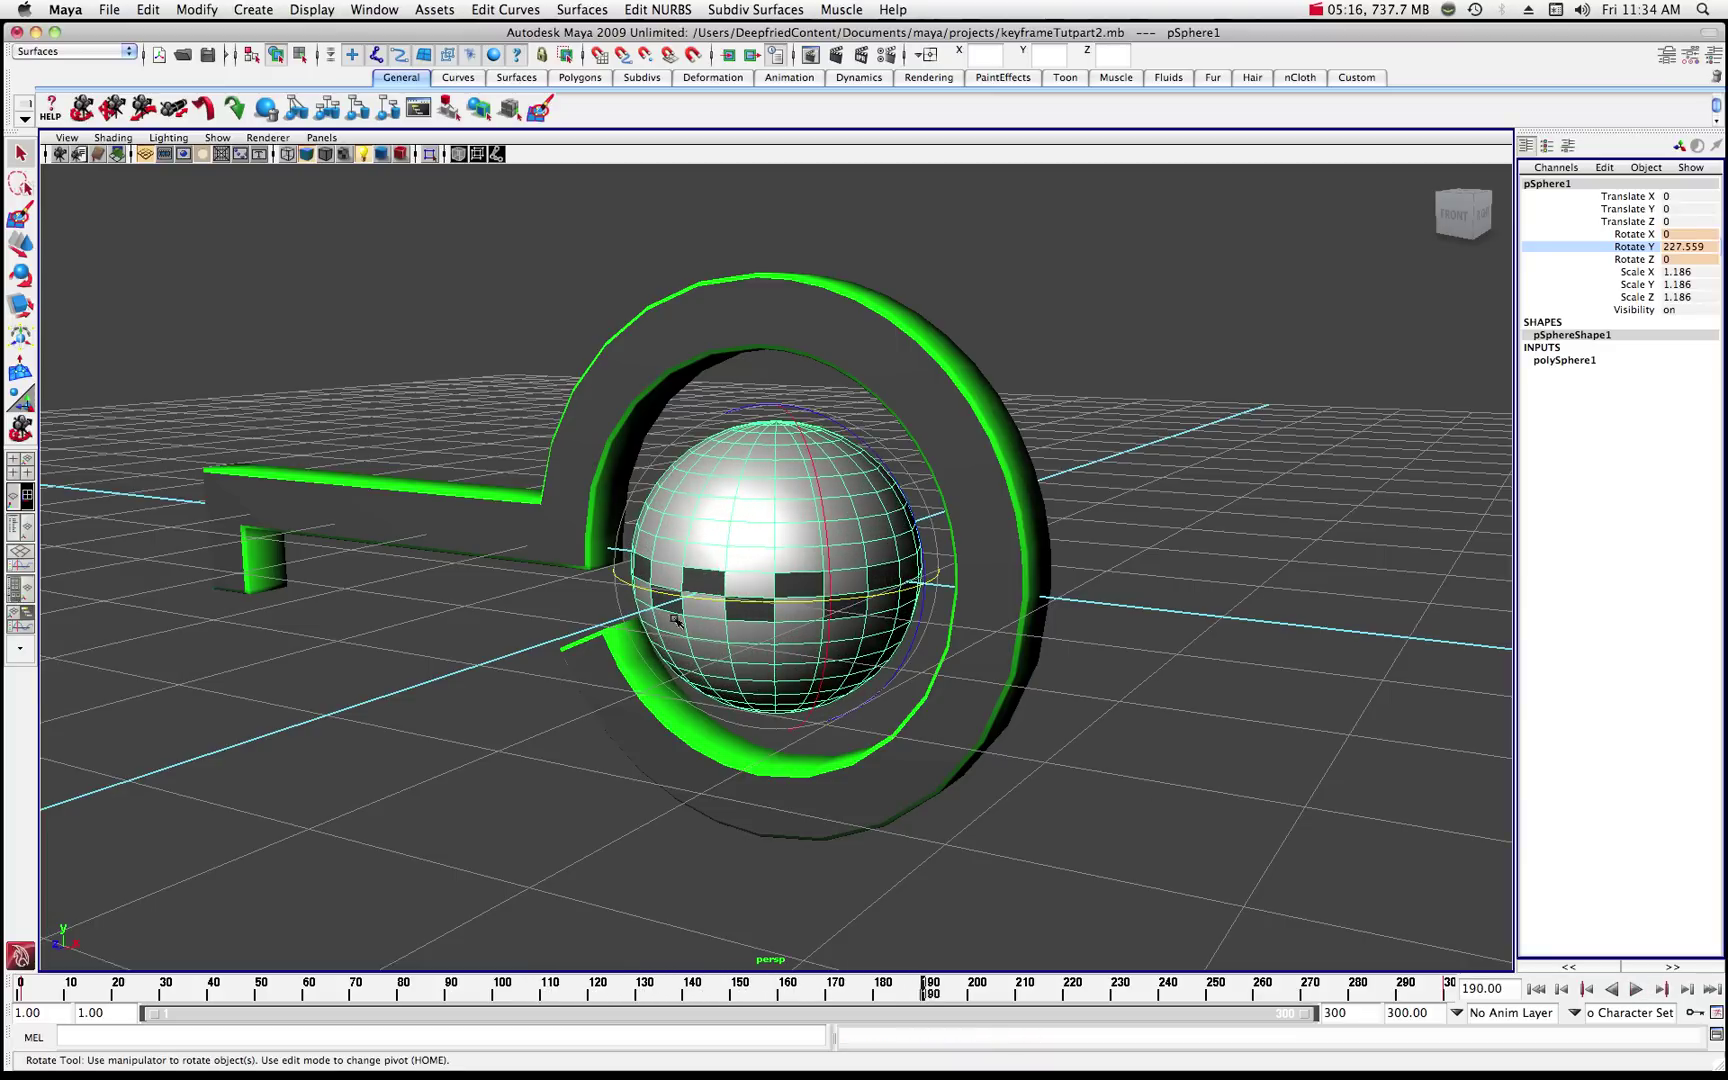
- Select the ring shape and activate the Rotate tool for it
key("q")
left_click(552, 513)
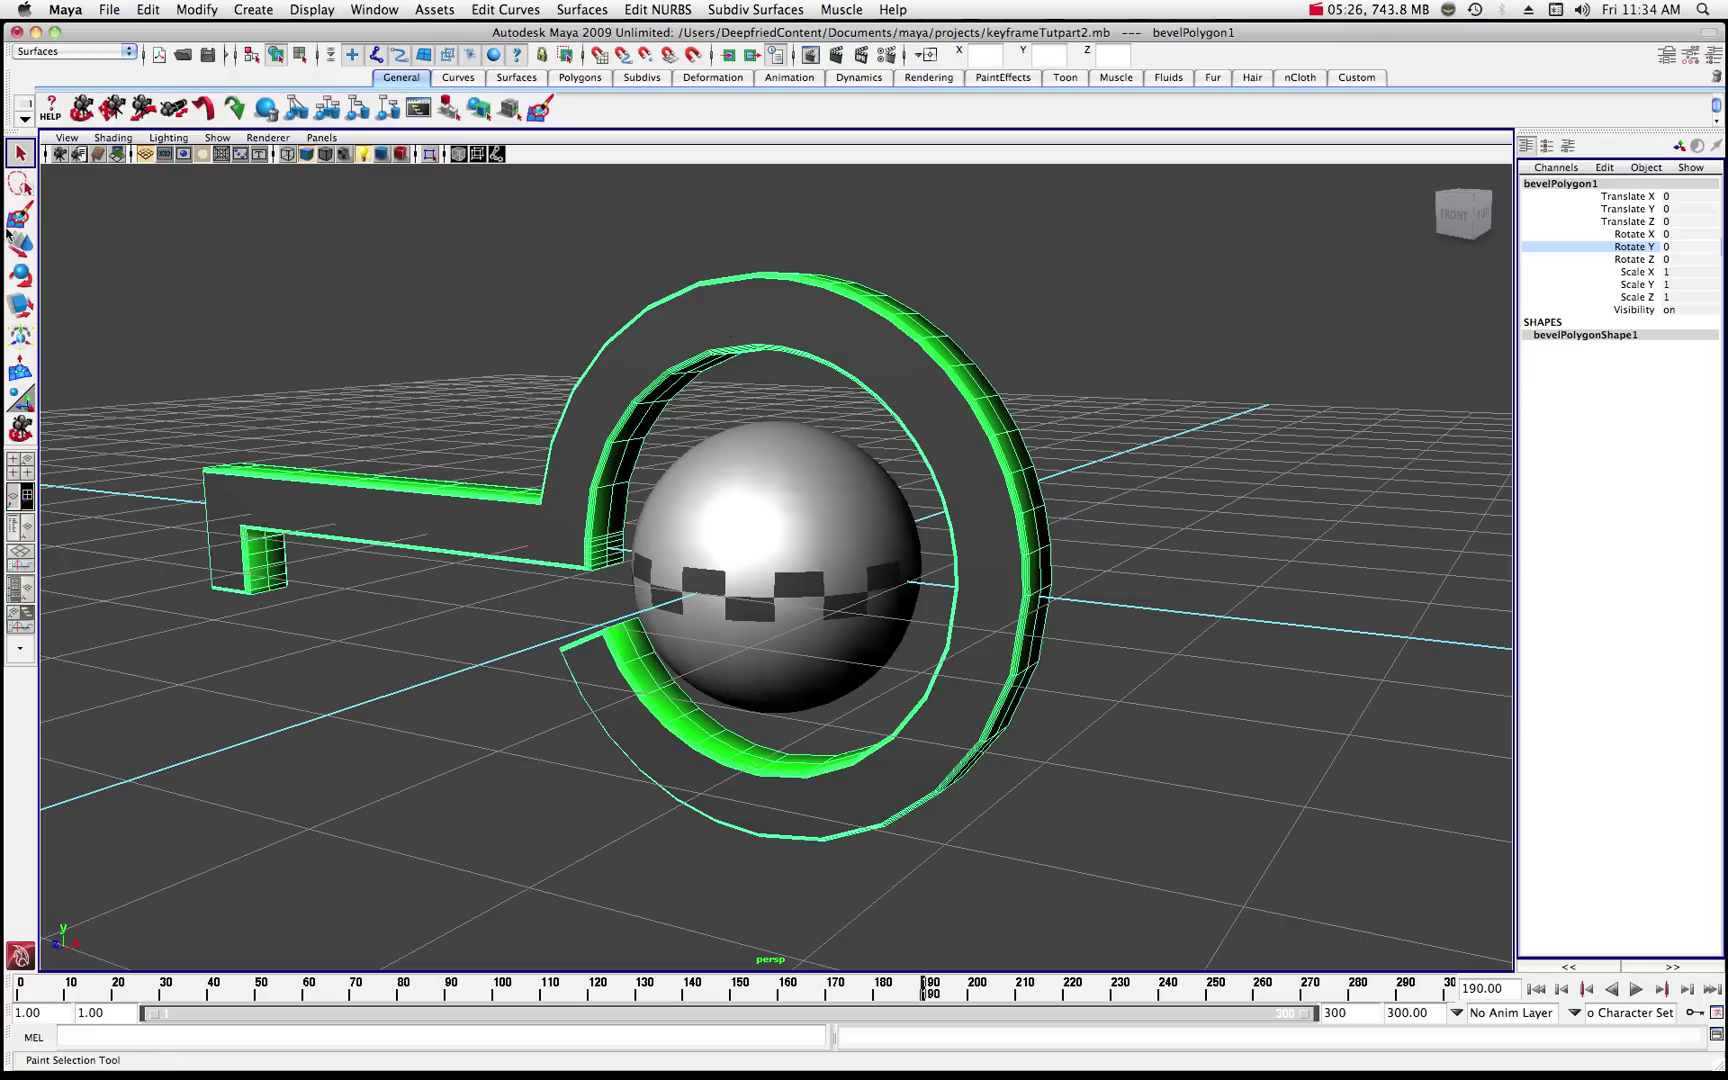
left_click(21, 277)
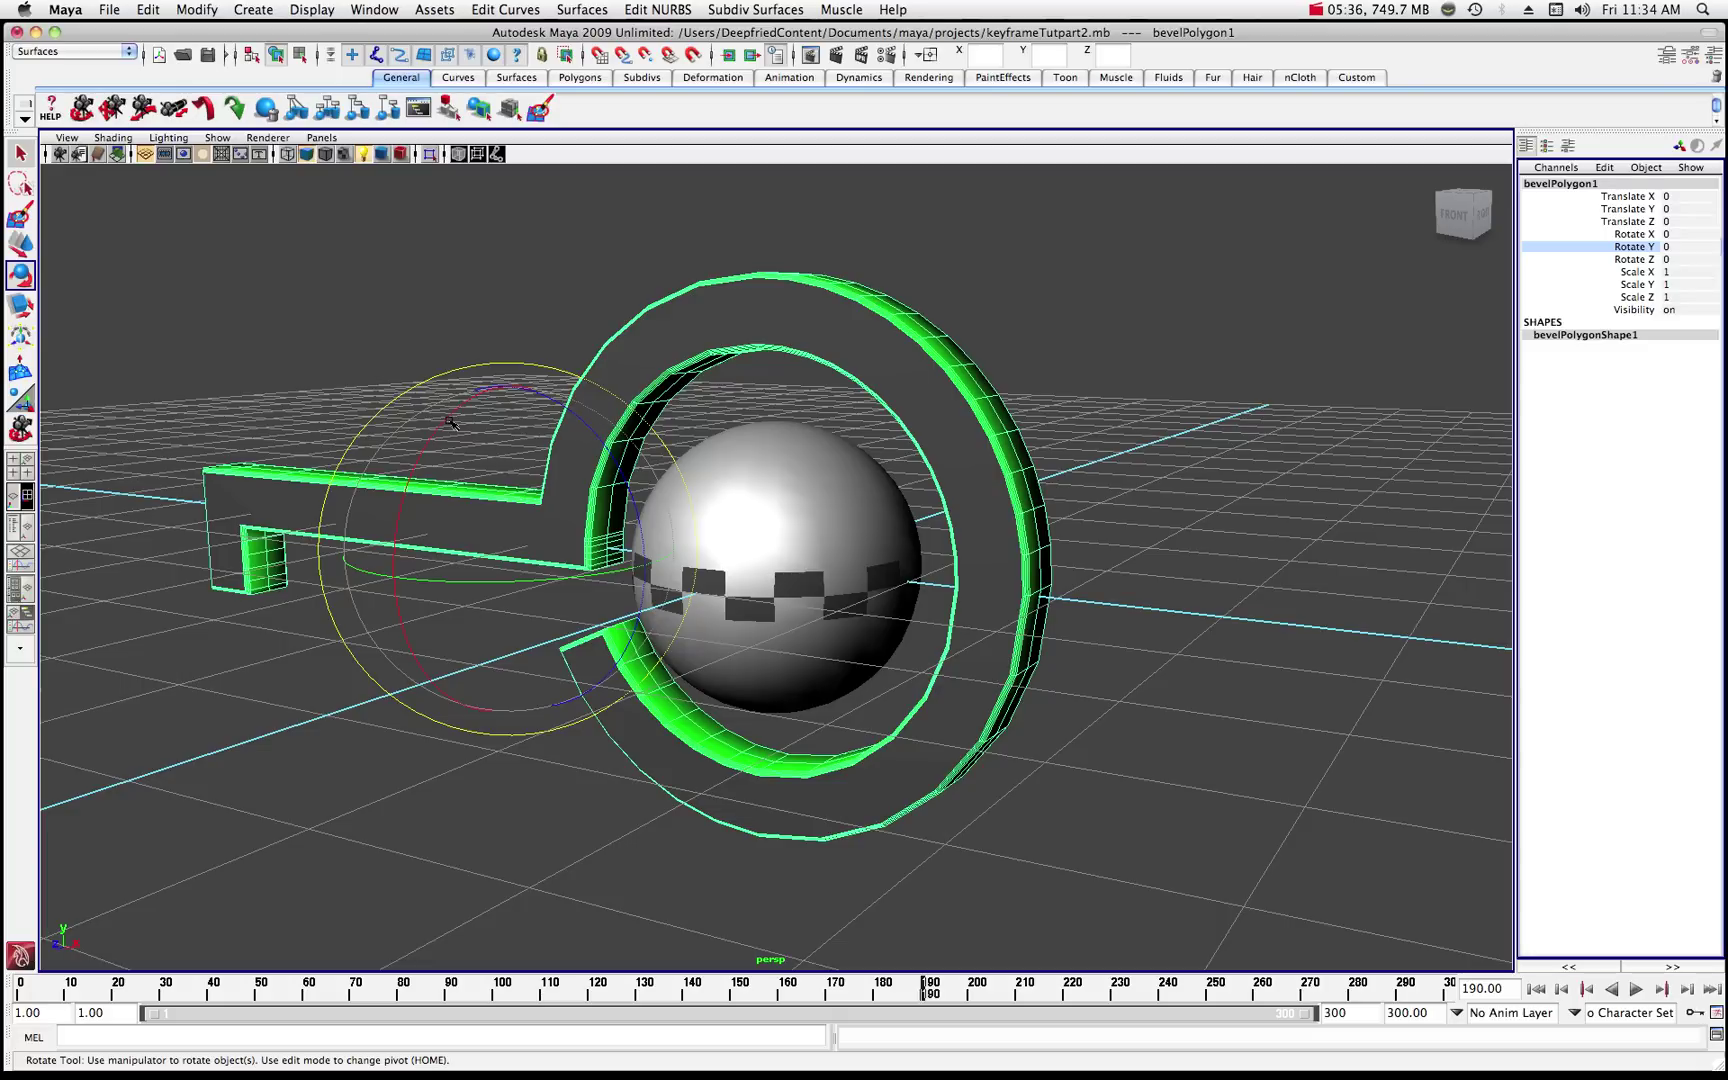
- Try rotating the ring shape about 20 degrees around the X axis, and undo the rotation
left_click(417, 464)
left_click_drag(417, 464, 556, 544)
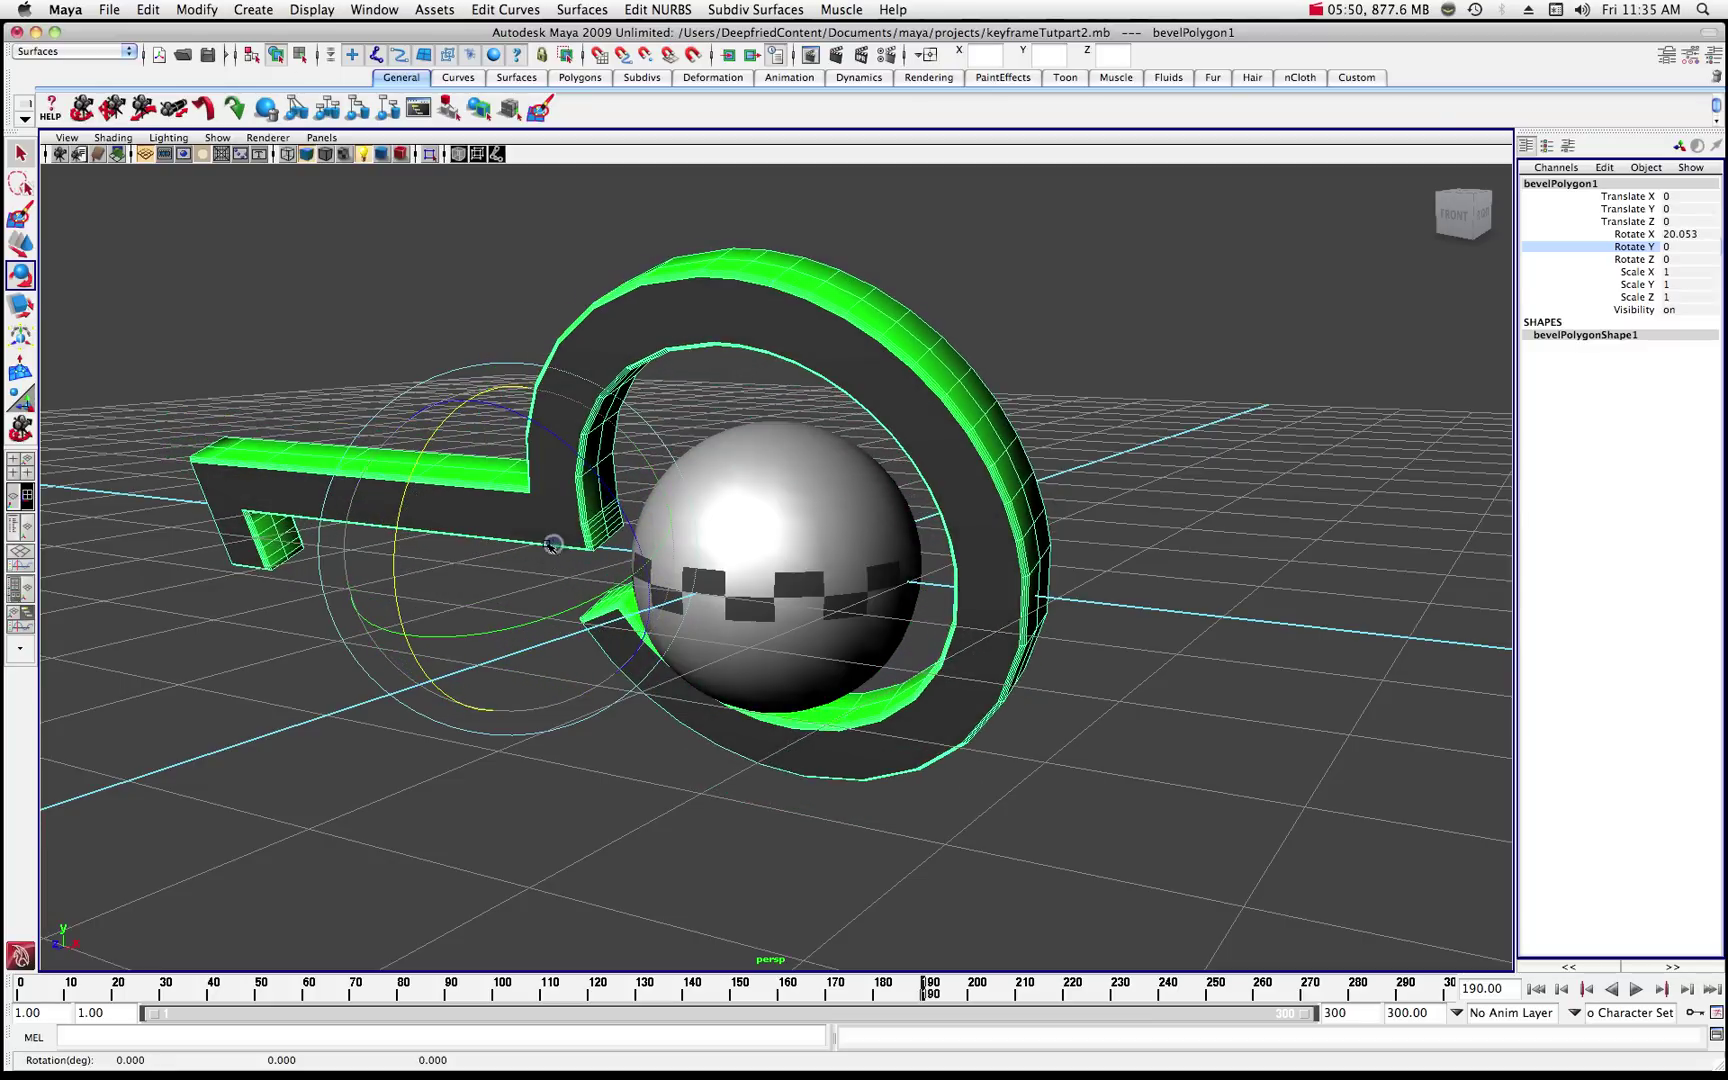
left_click(158, 9)
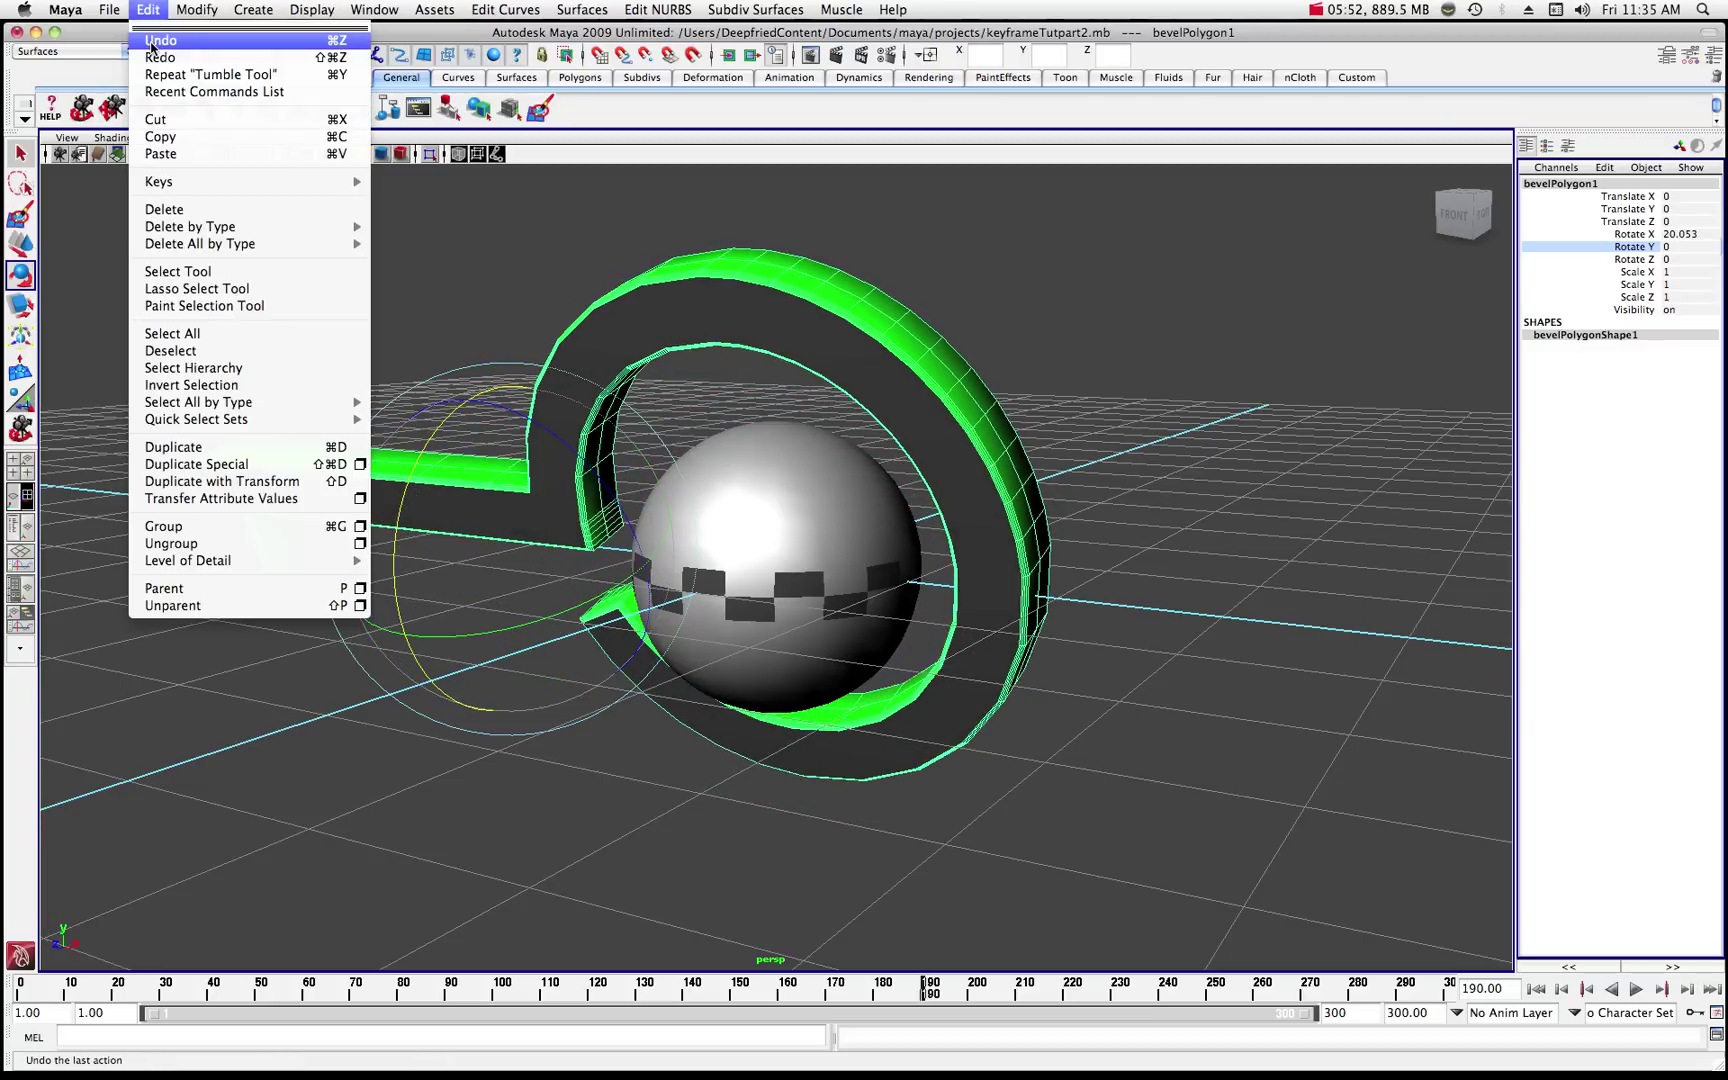
left_click(152, 44)
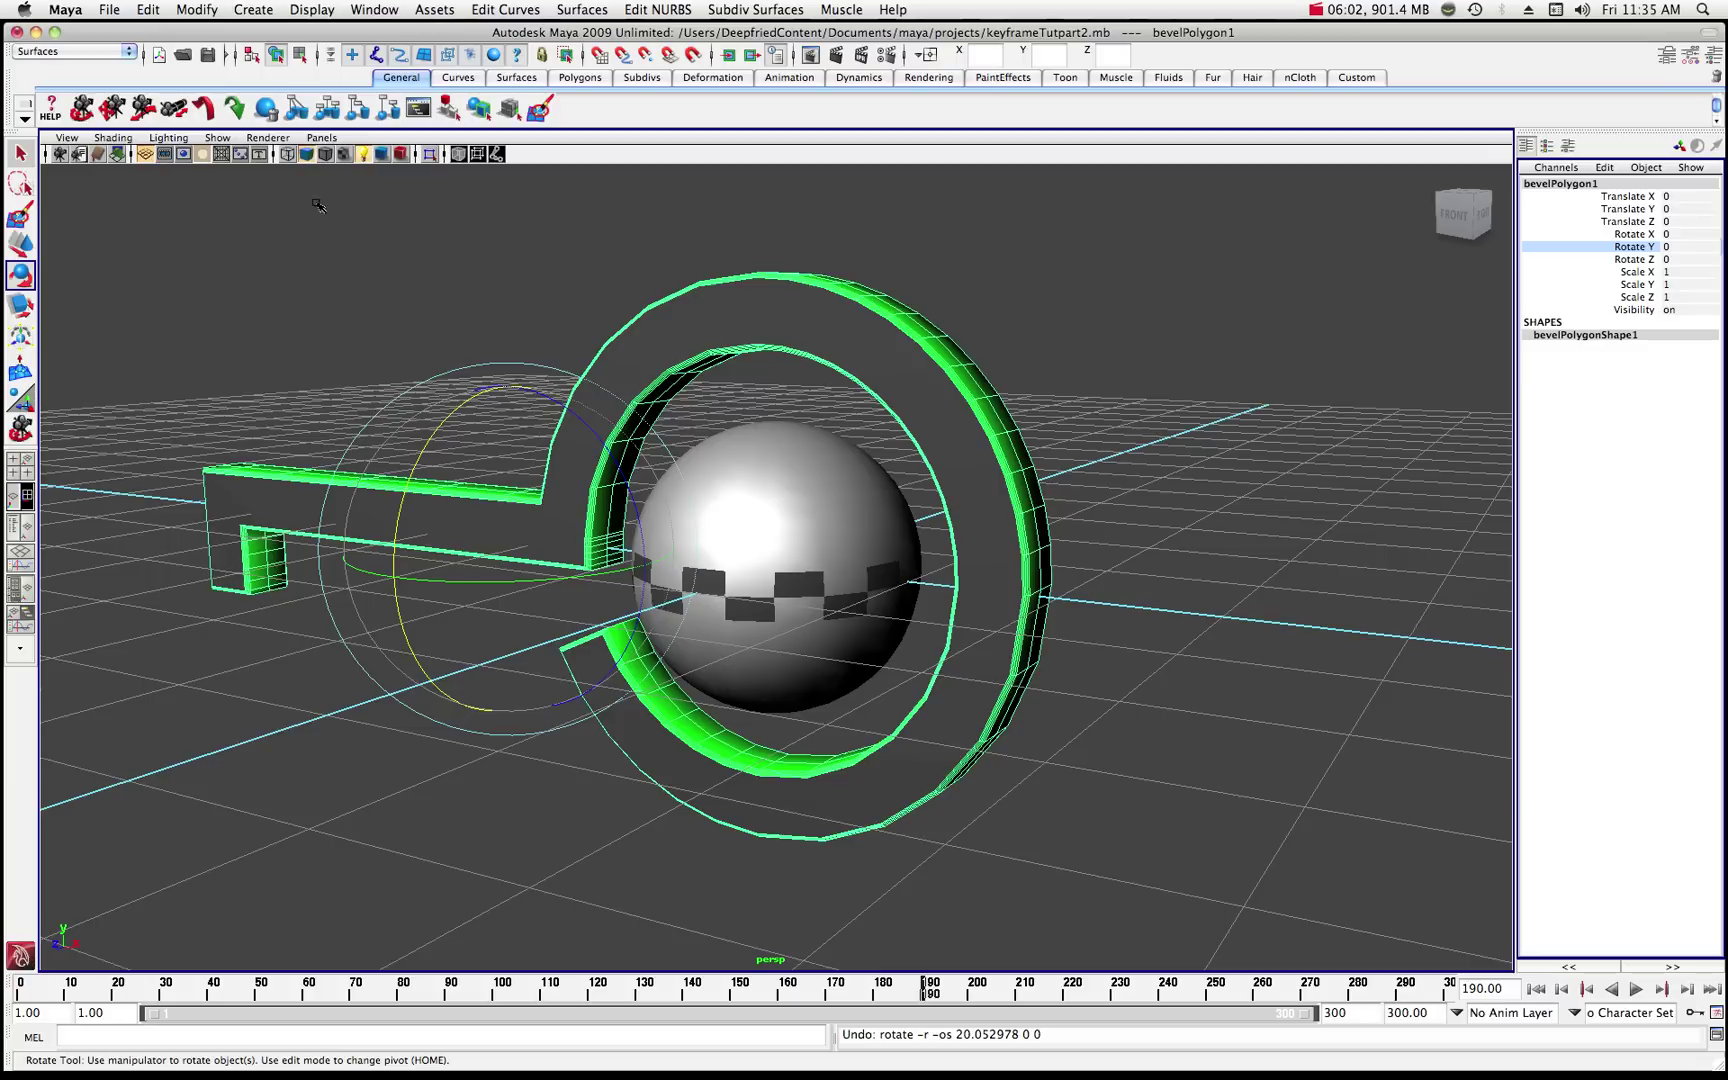
- Reset the ring shape's transformations to bring its pivot to the sphere's center
left_click(150, 10)
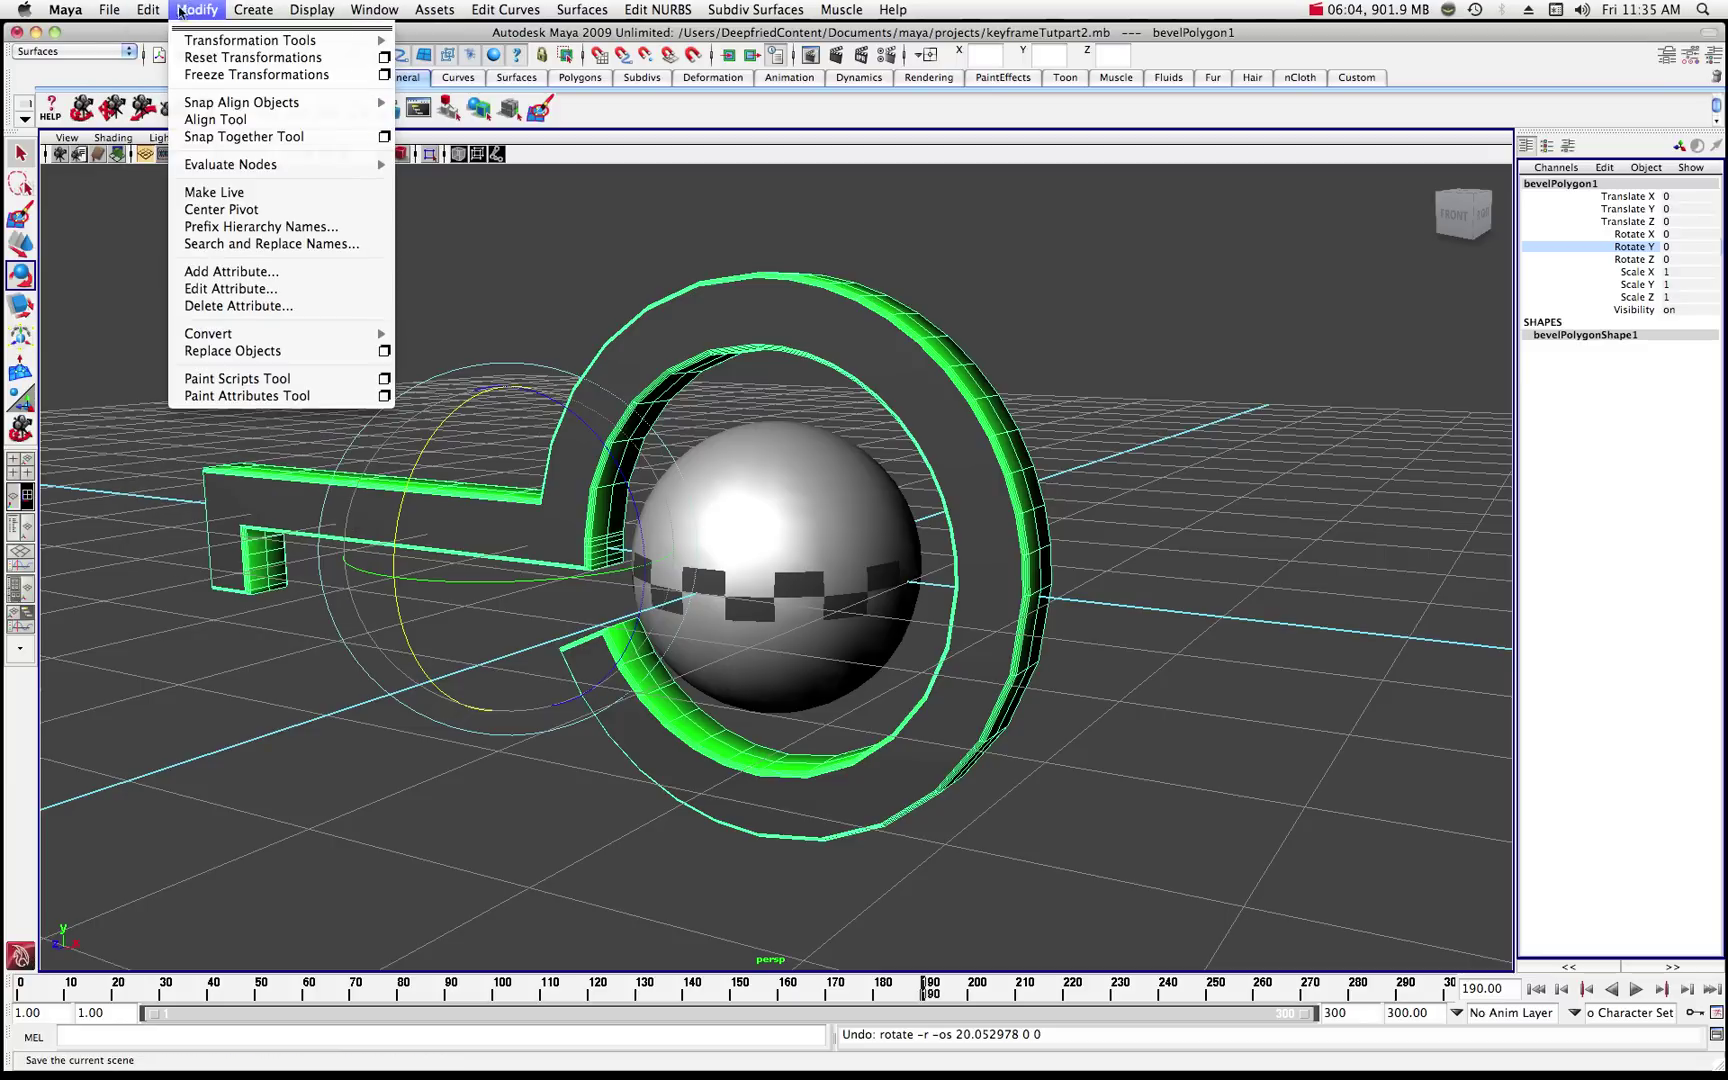
left_click(224, 58)
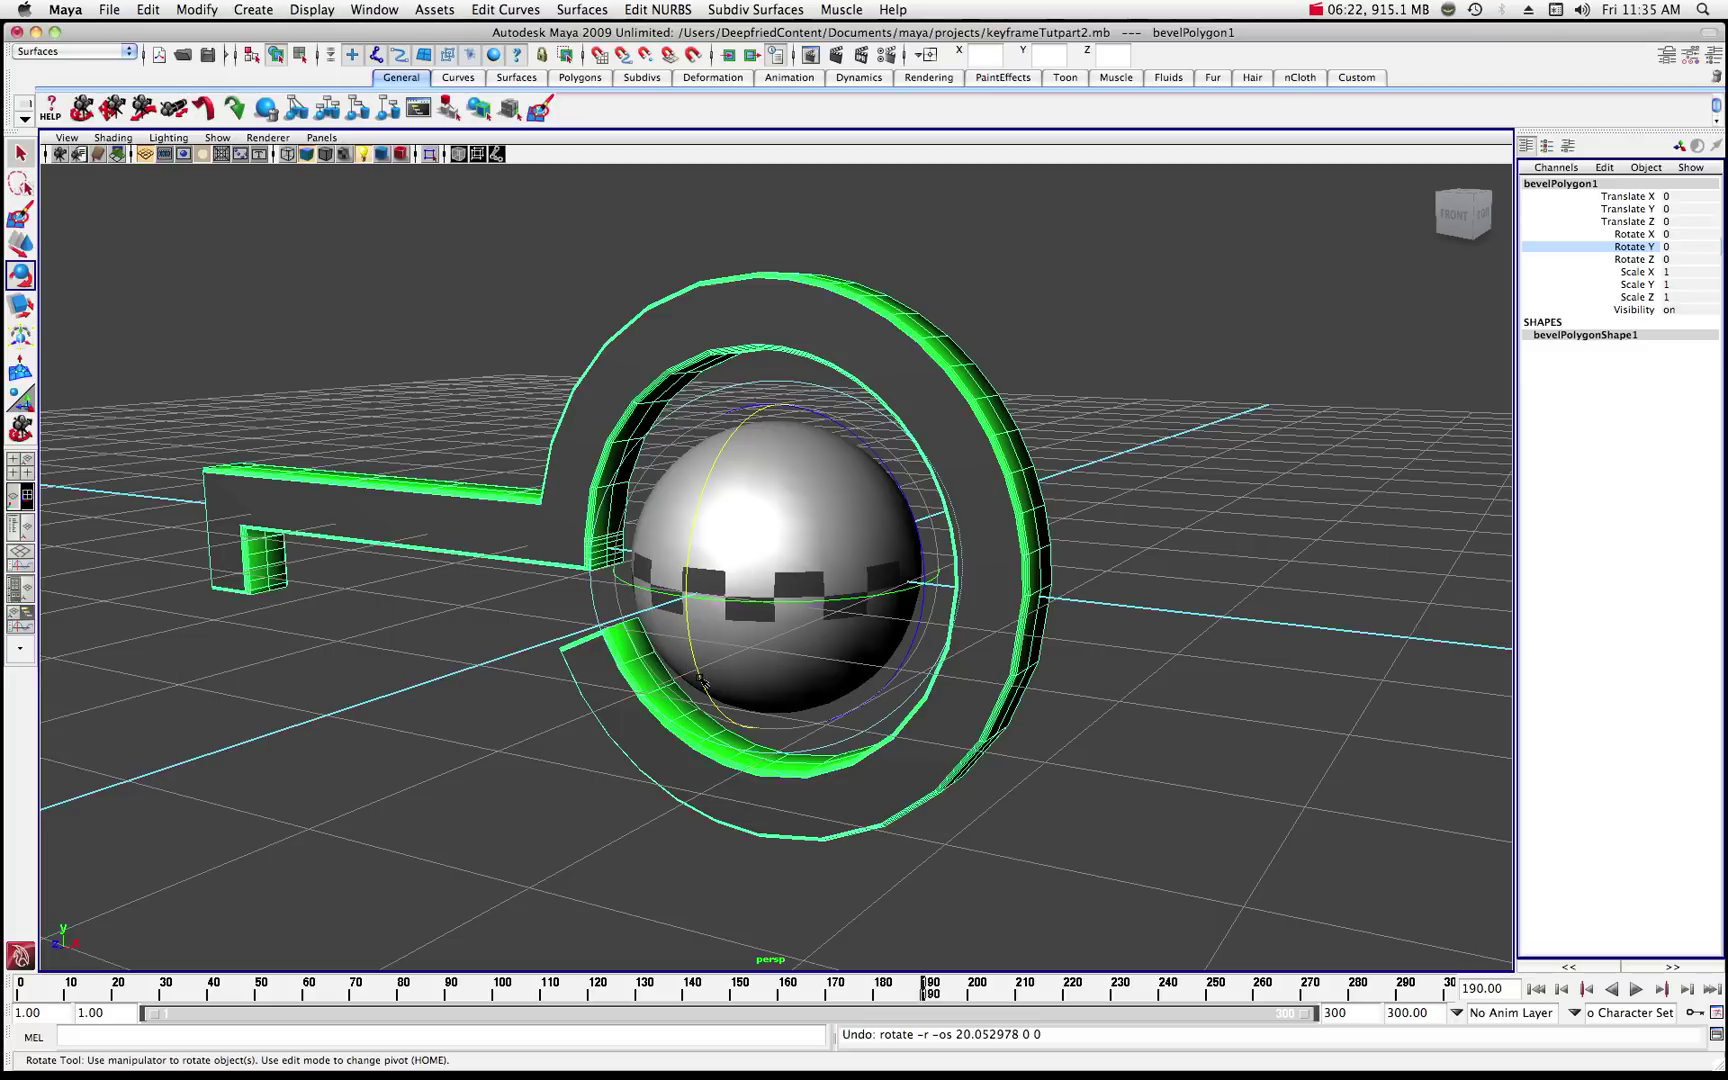
- Test the ring's pivot by rotating it around X to about -30 and about -51 degrees, undoing each rotation
left_click_drag(703, 684, 700, 595)
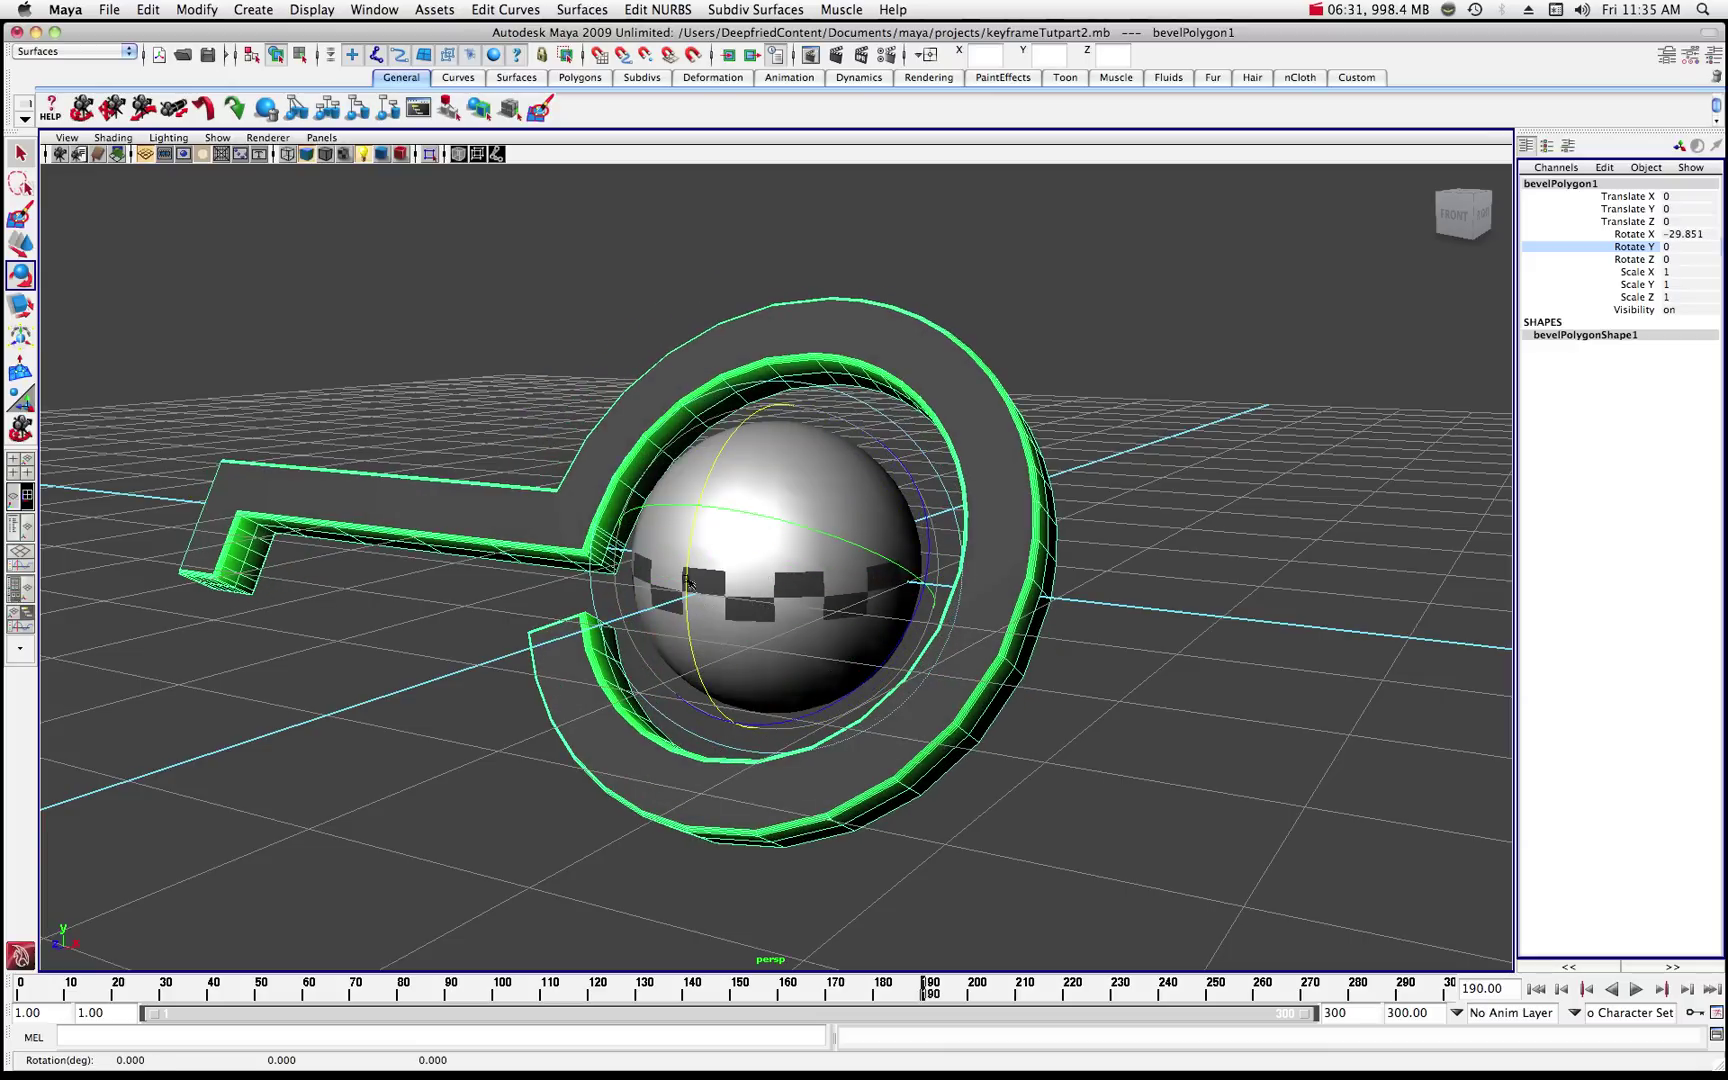
left_click(146, 9)
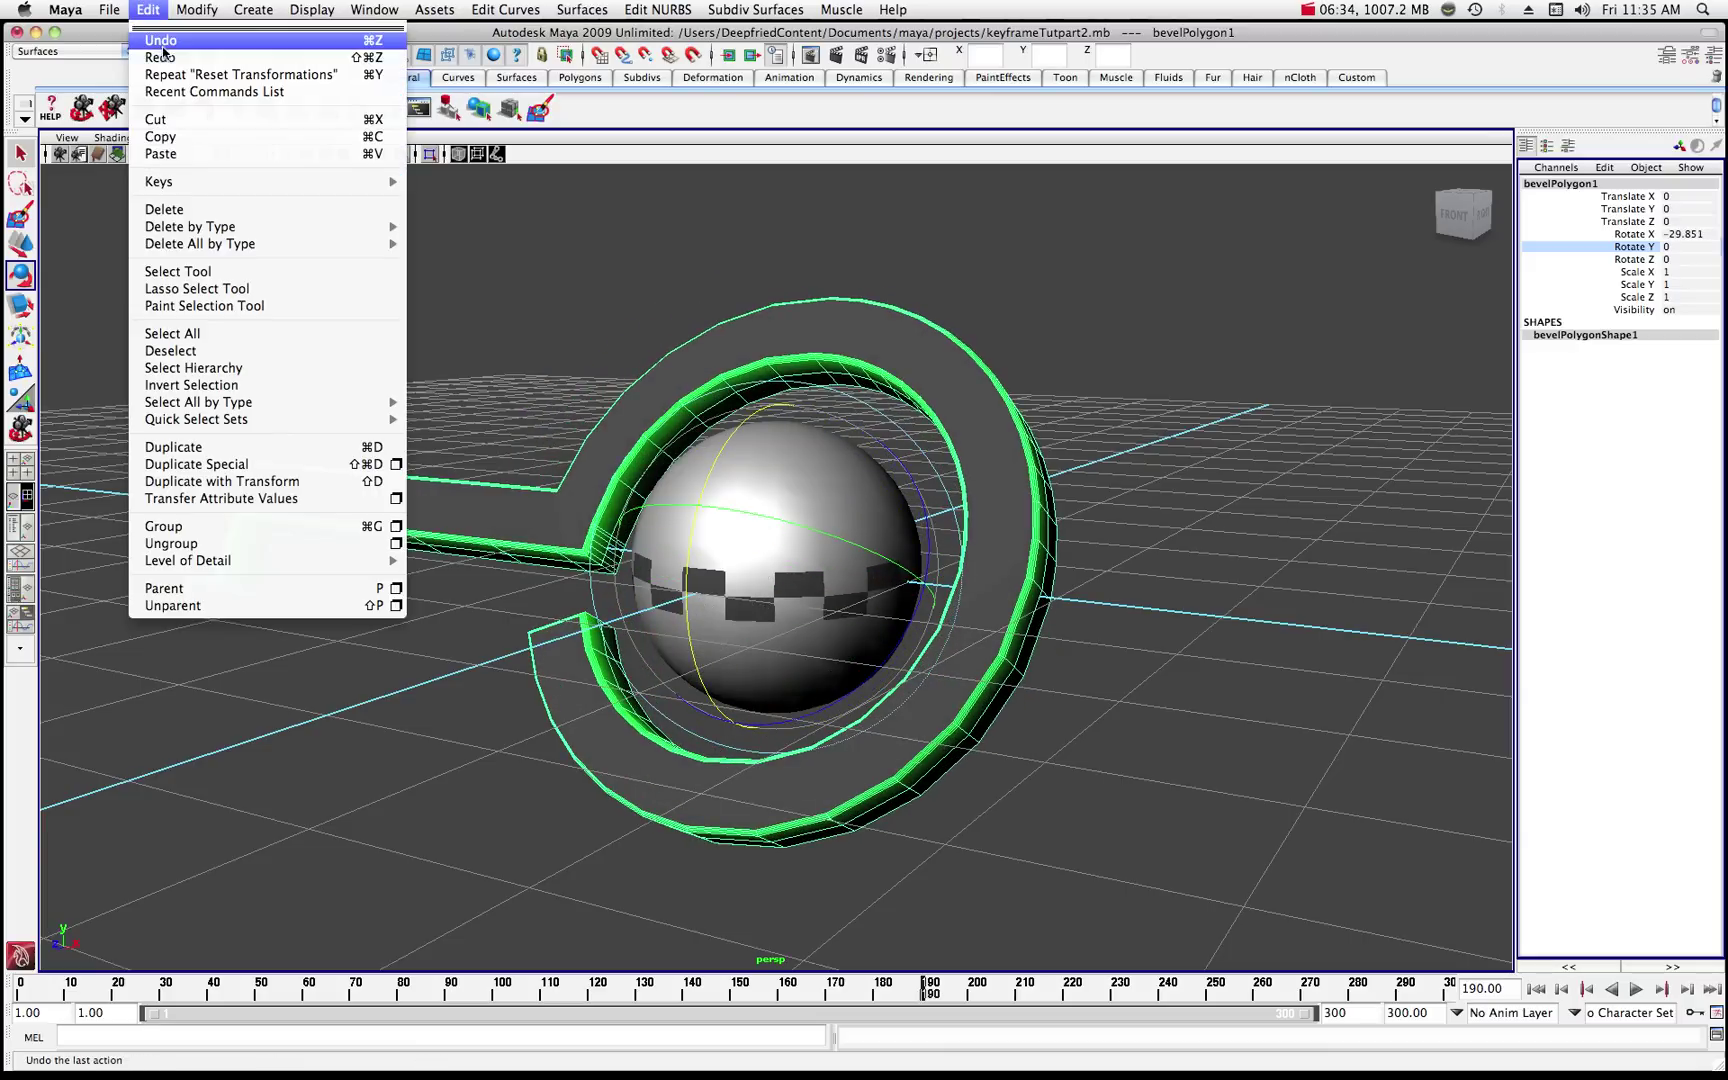
left_click(162, 42)
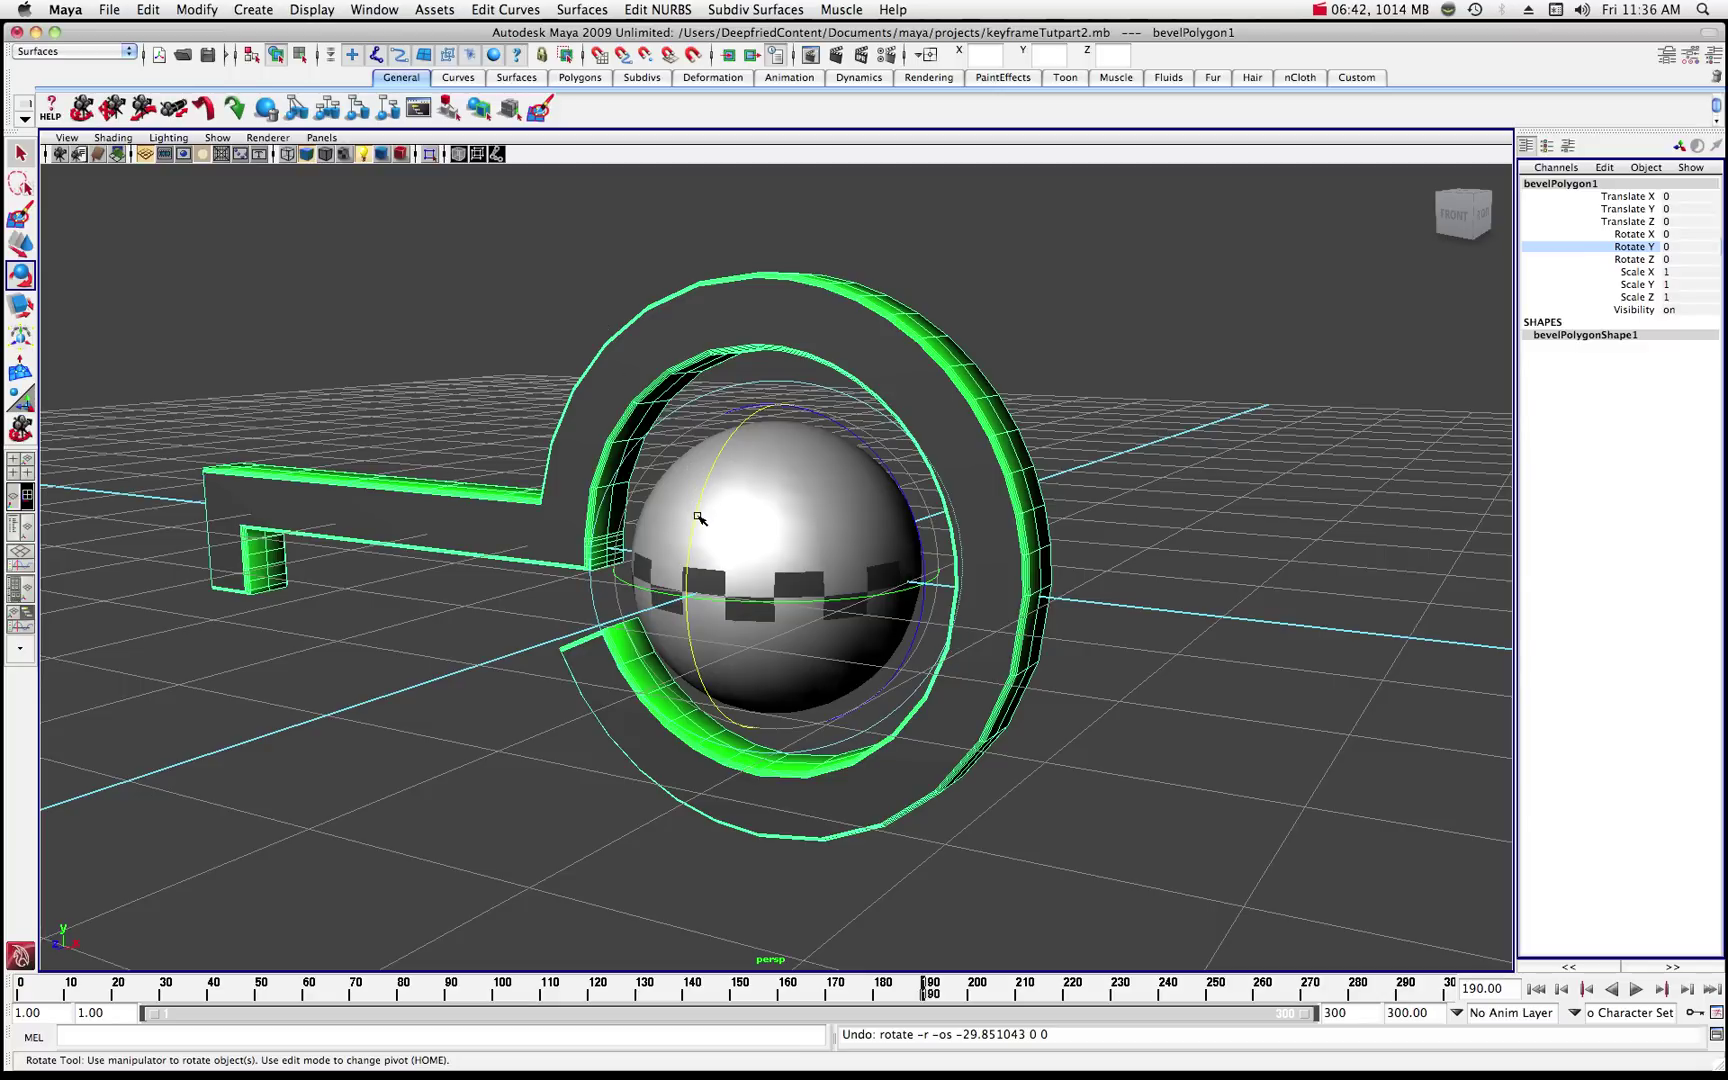
left_click_drag(698, 517, 742, 412)
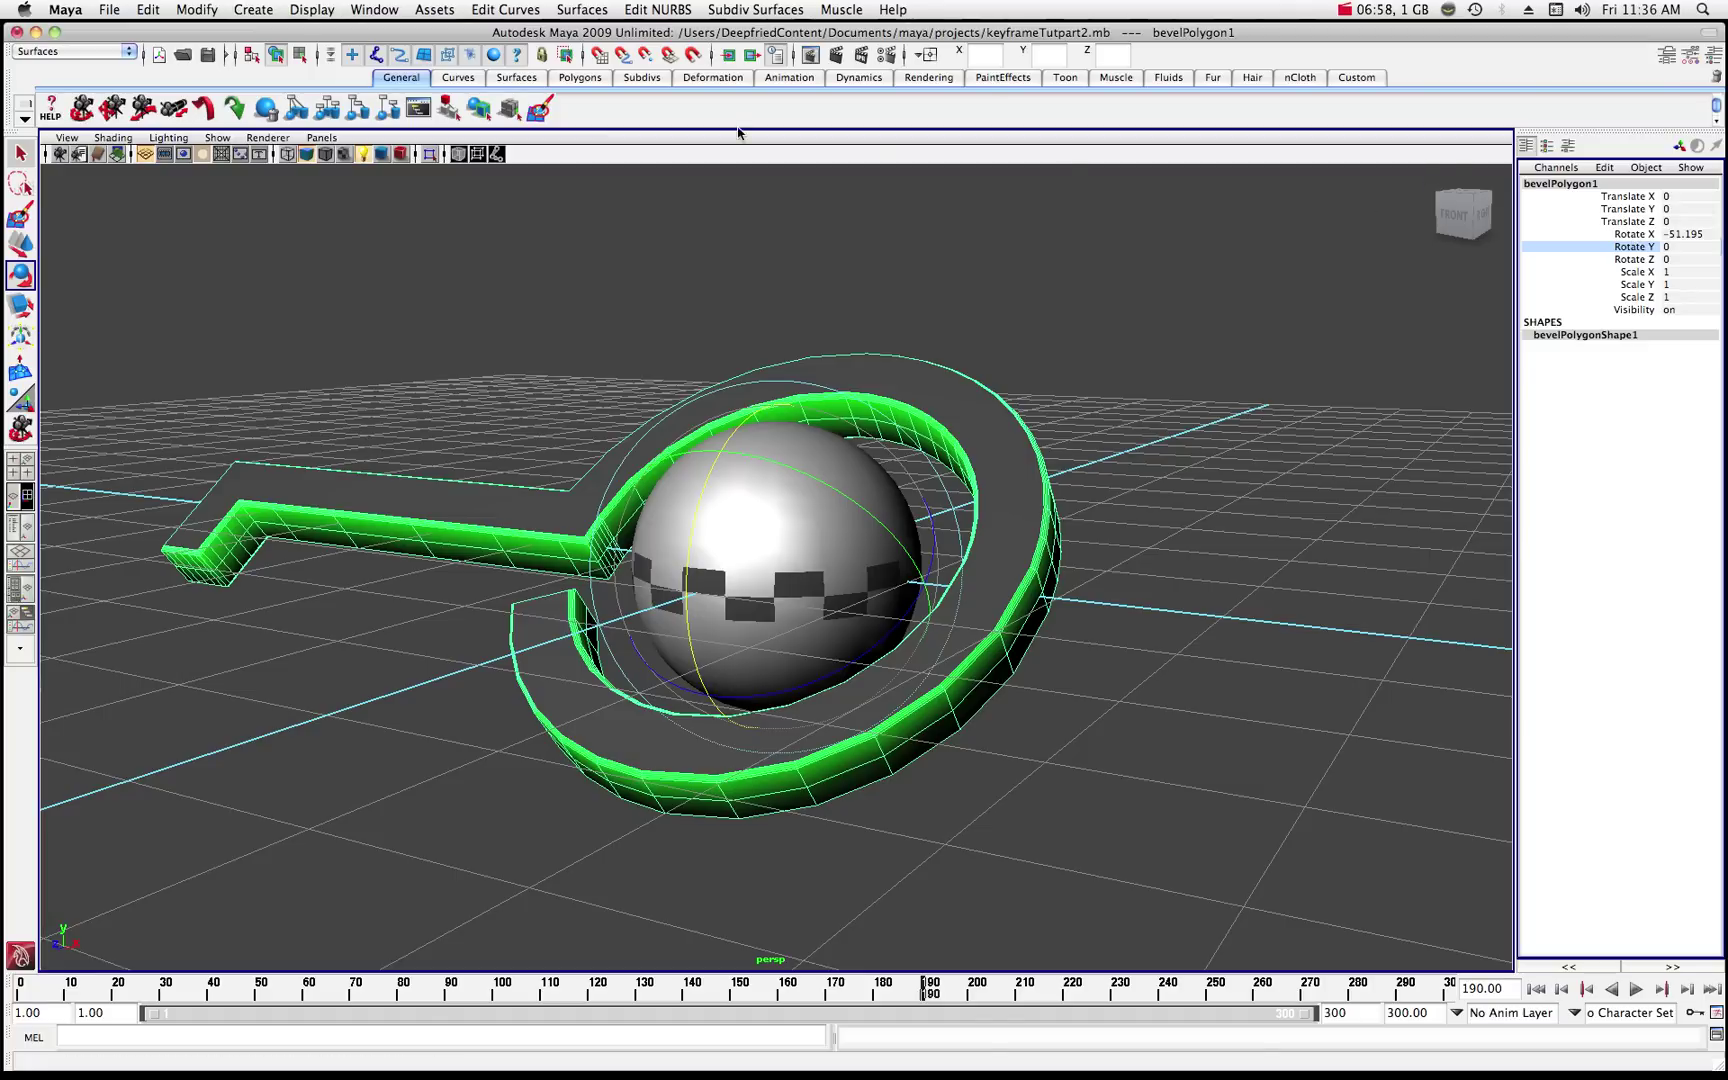
left_click(140, 10)
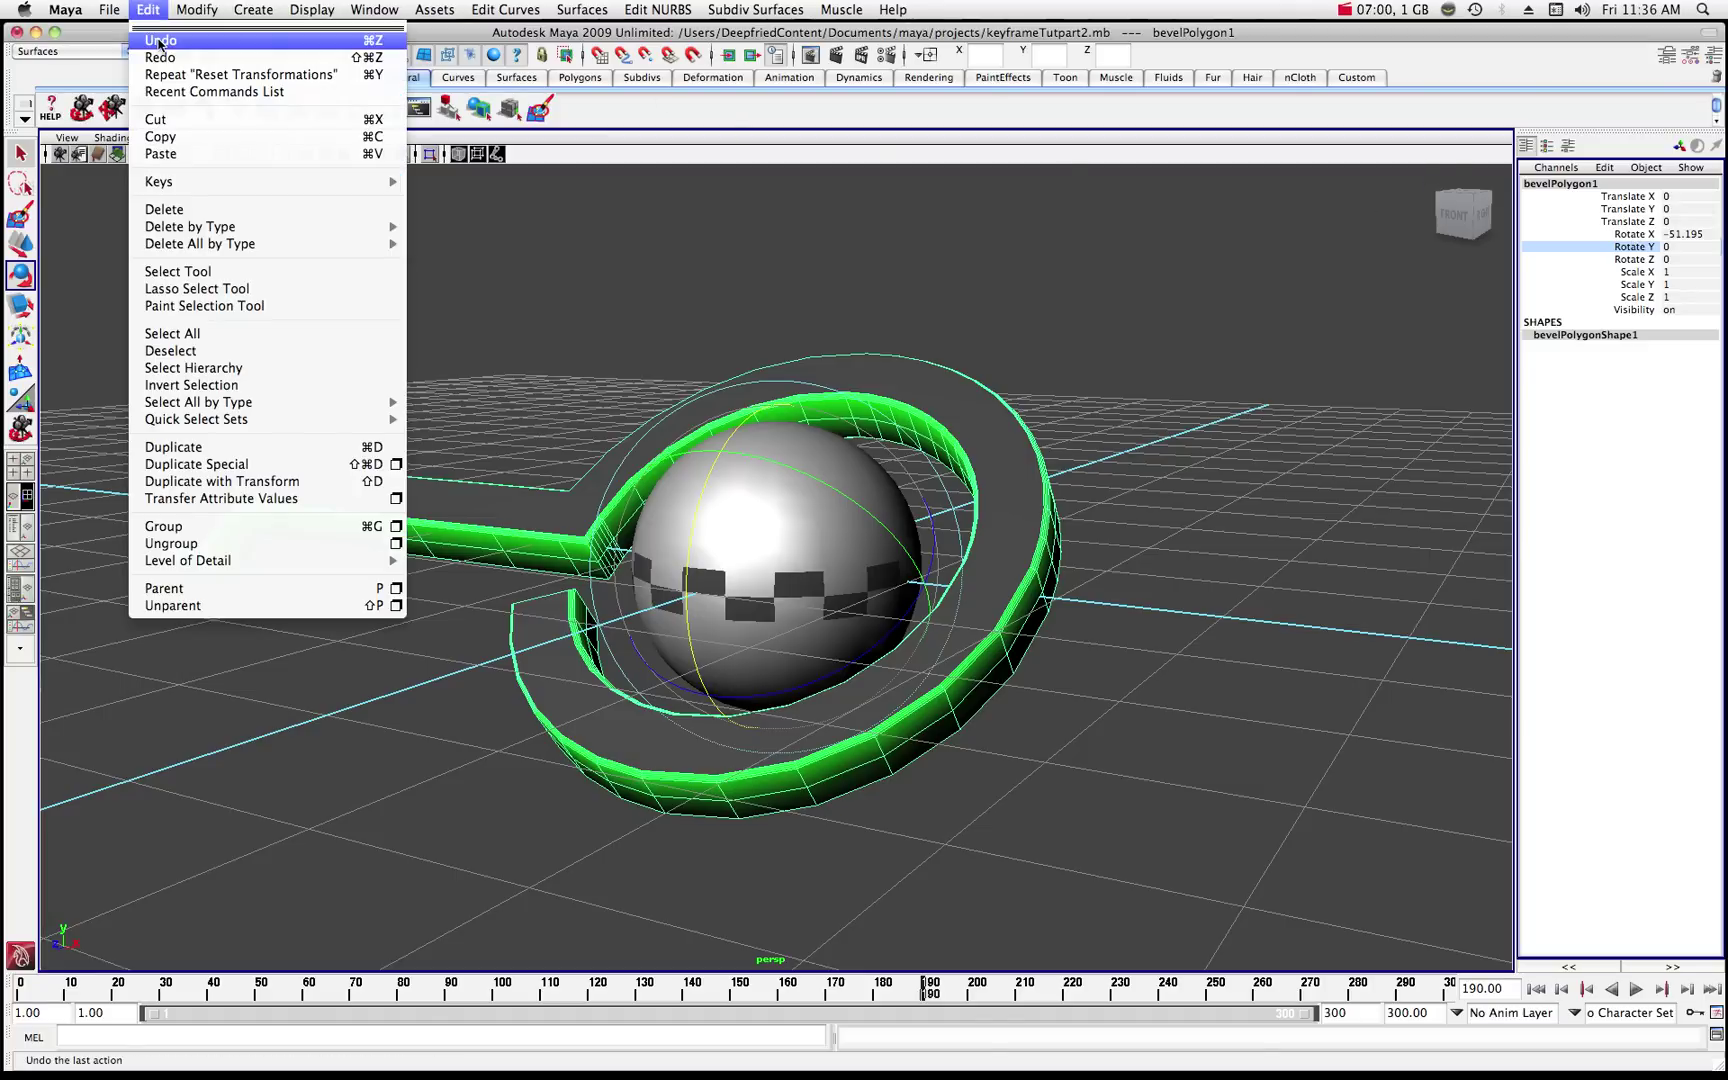
left_click(159, 42)
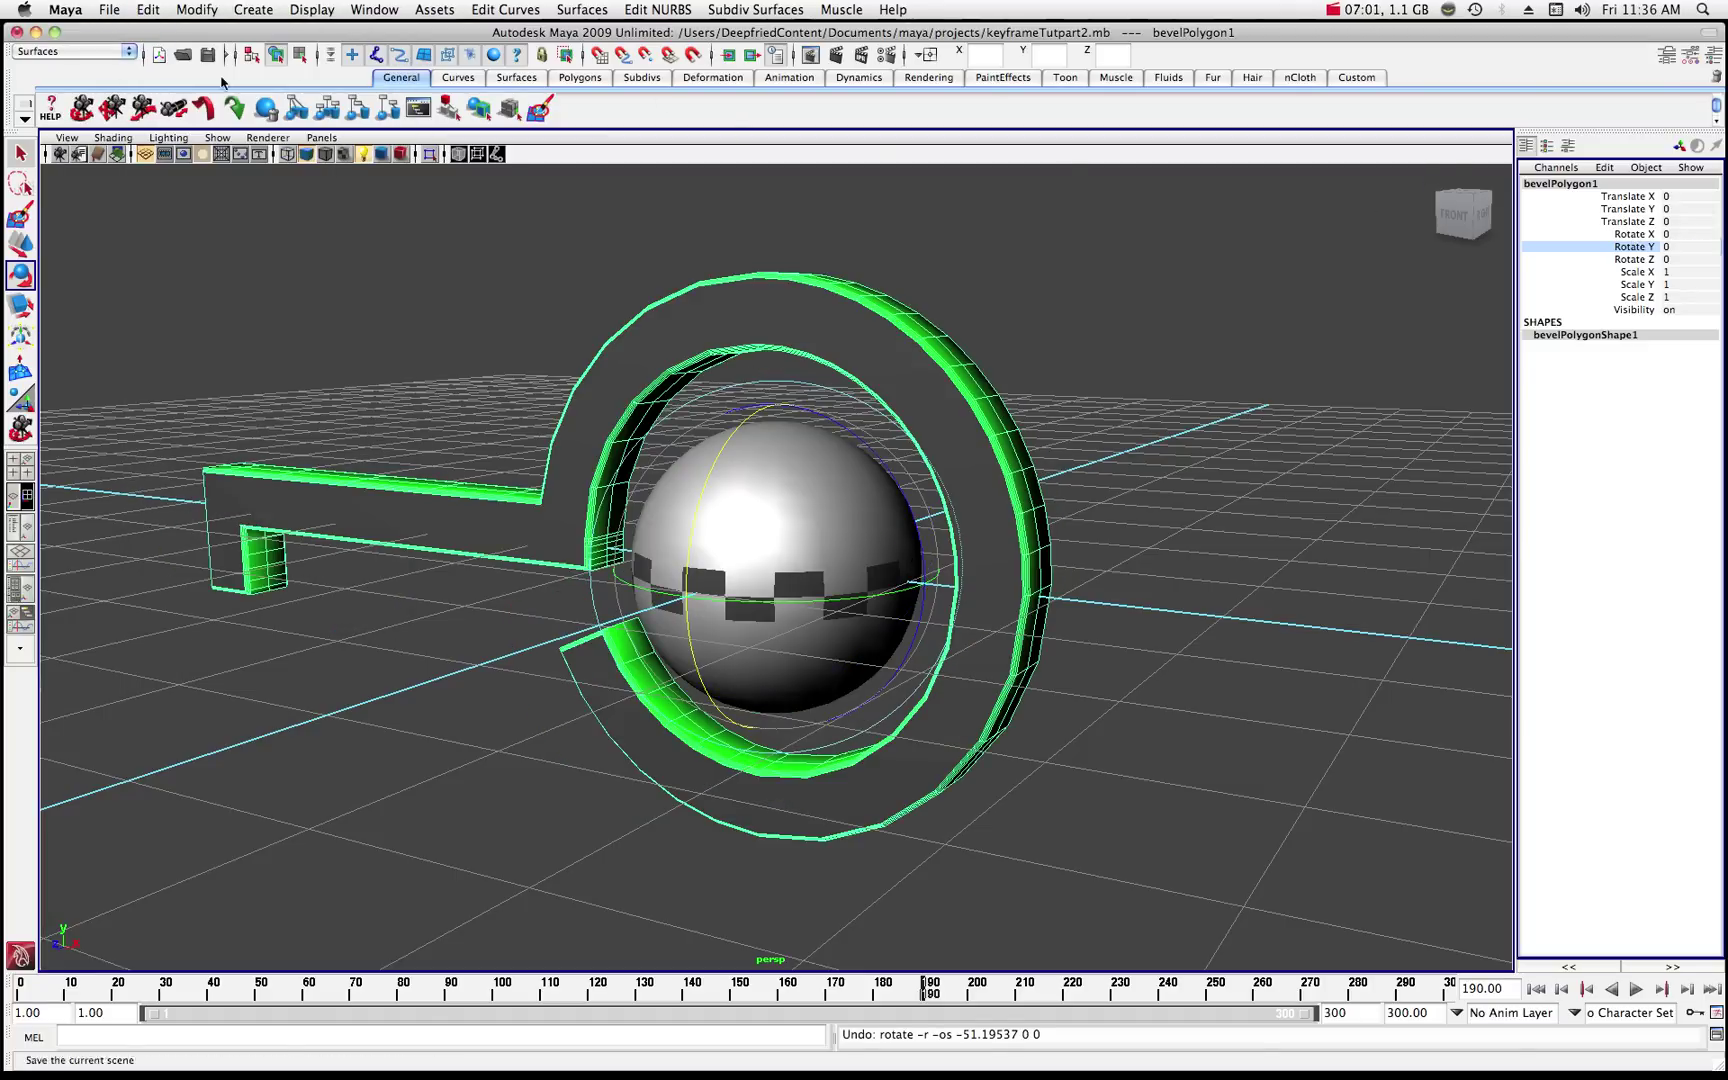
- Key the ring shape's rotation at frame 1
left_click(1627, 235)
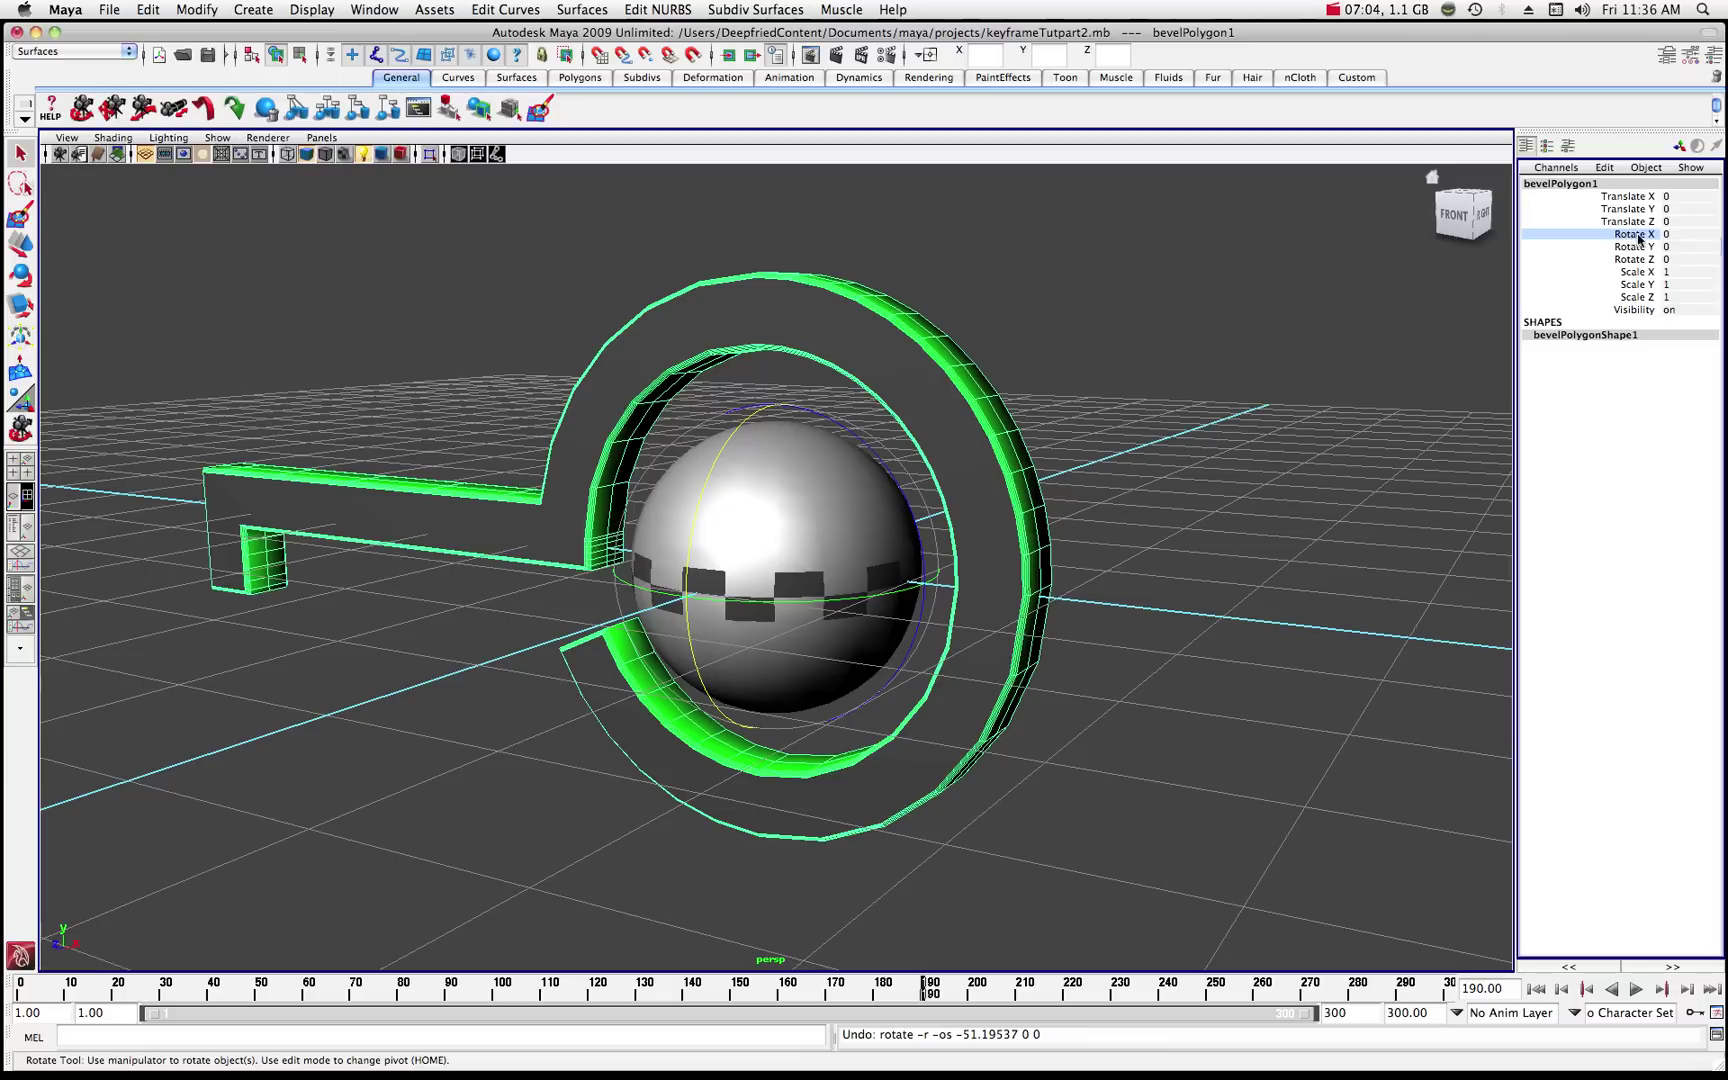
left_click(21, 991)
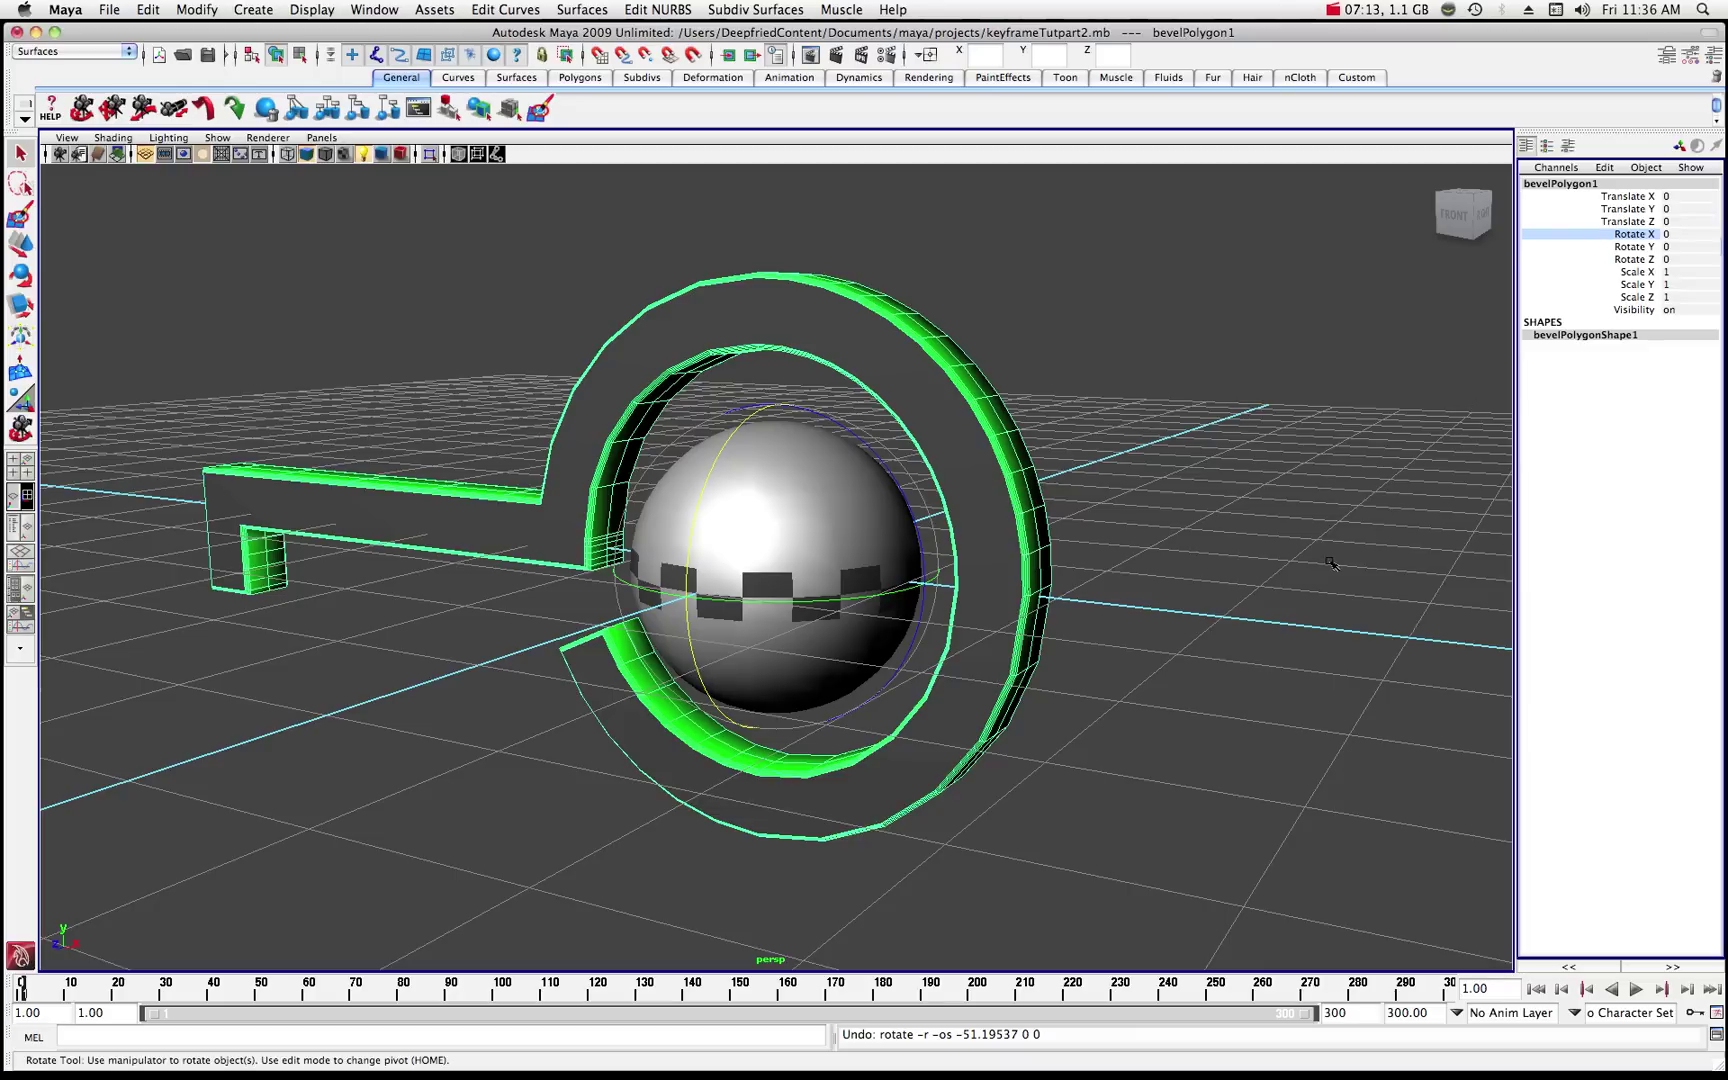
key("shift+e")
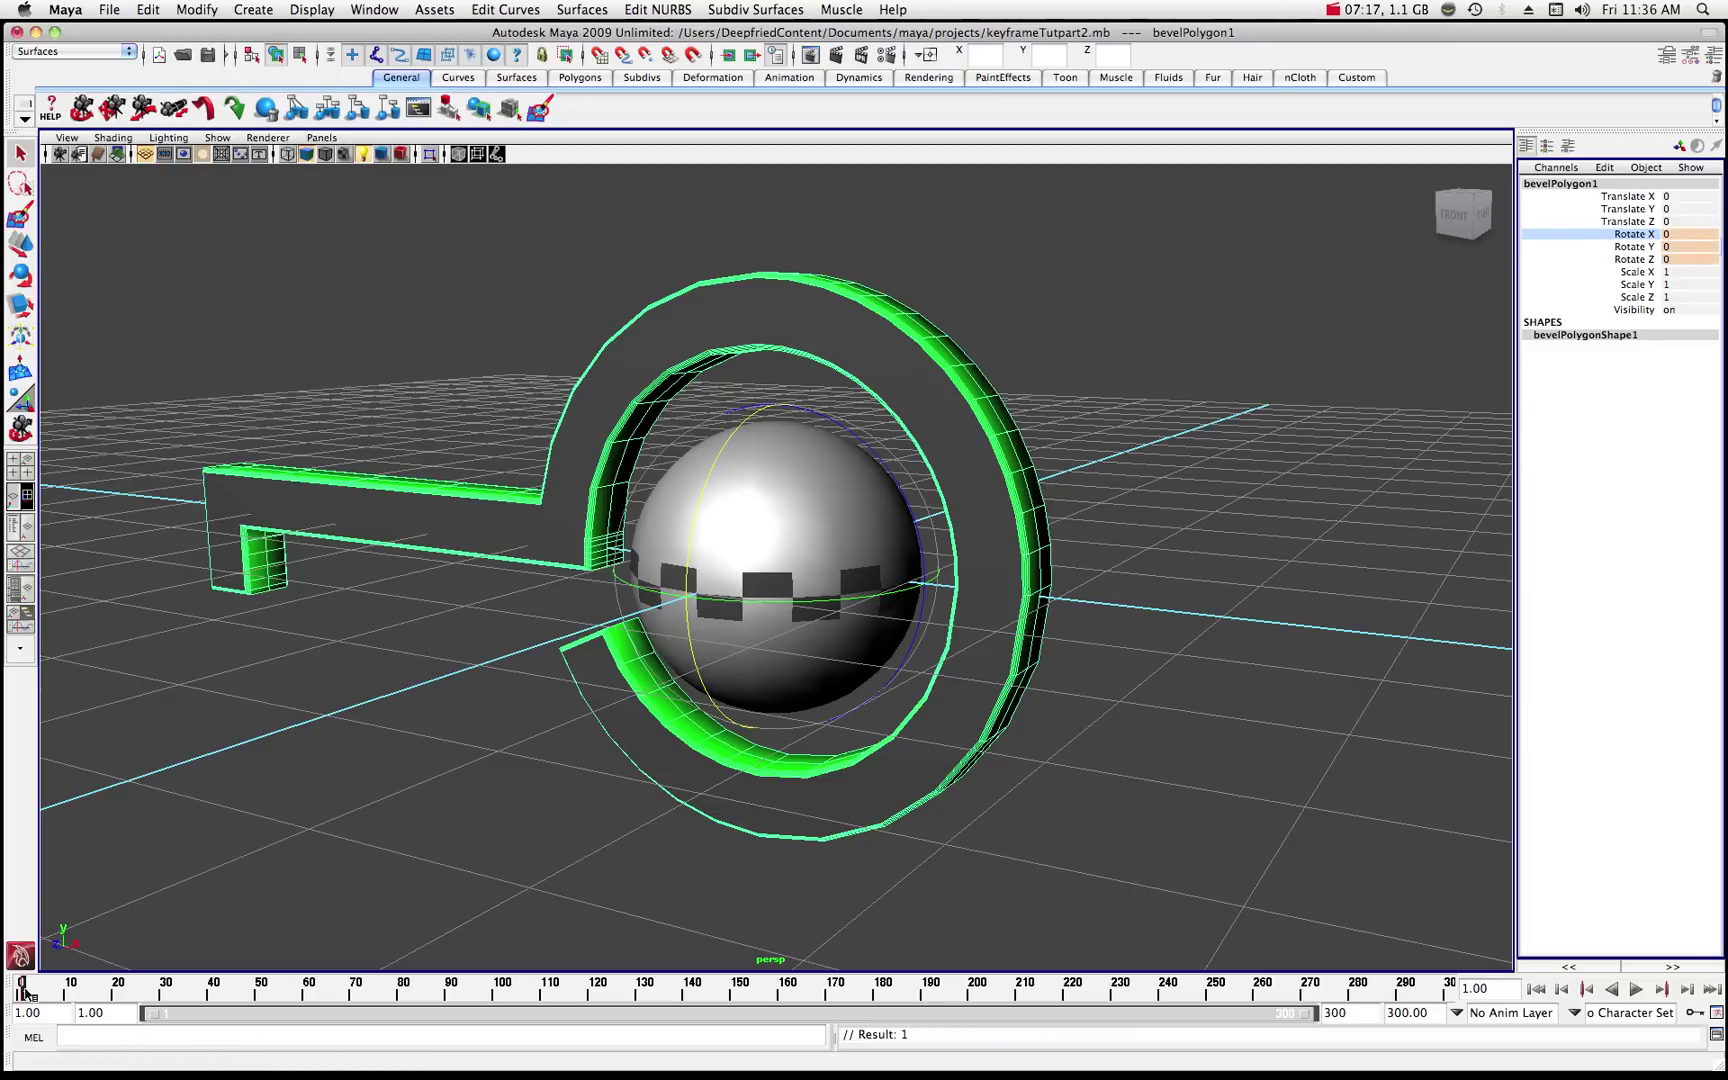
- At frame 300, set the ring shape's Rotate X to 360, and play back the animation briefly to check it
left_click_drag(22, 988, 1452, 988)
double_click(1677, 237)
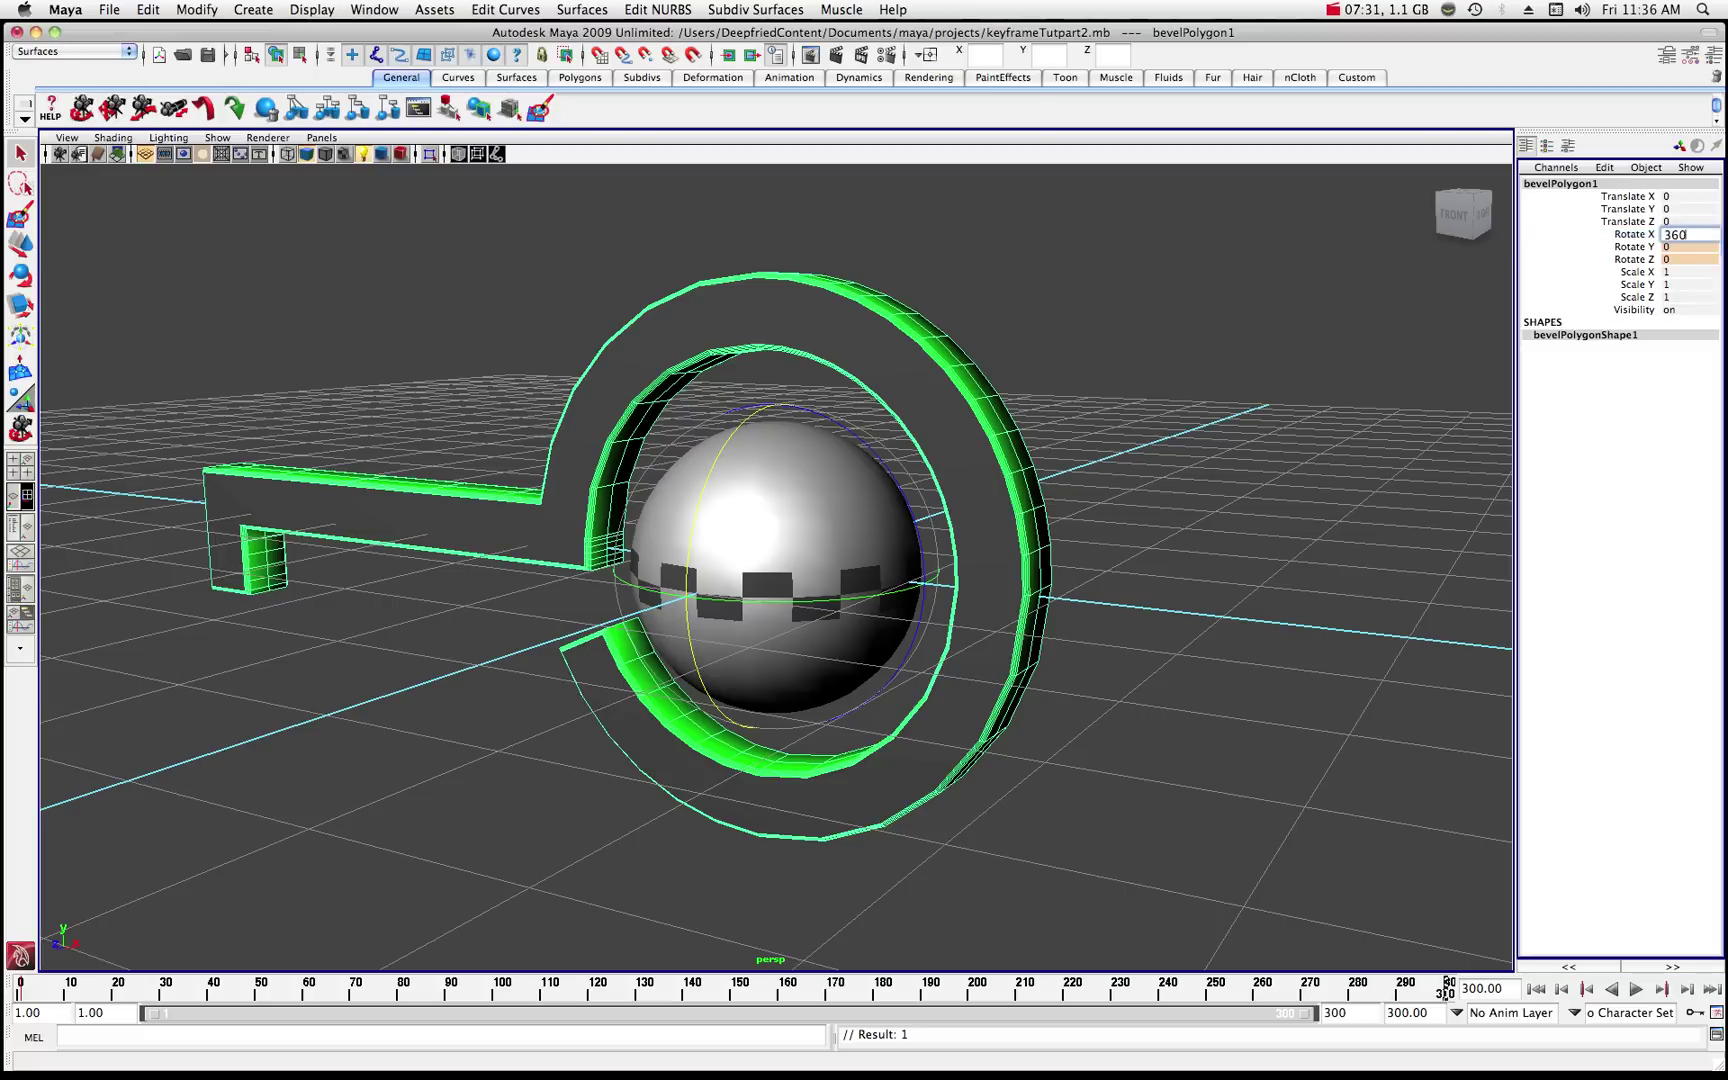
type("360")
key("Return")
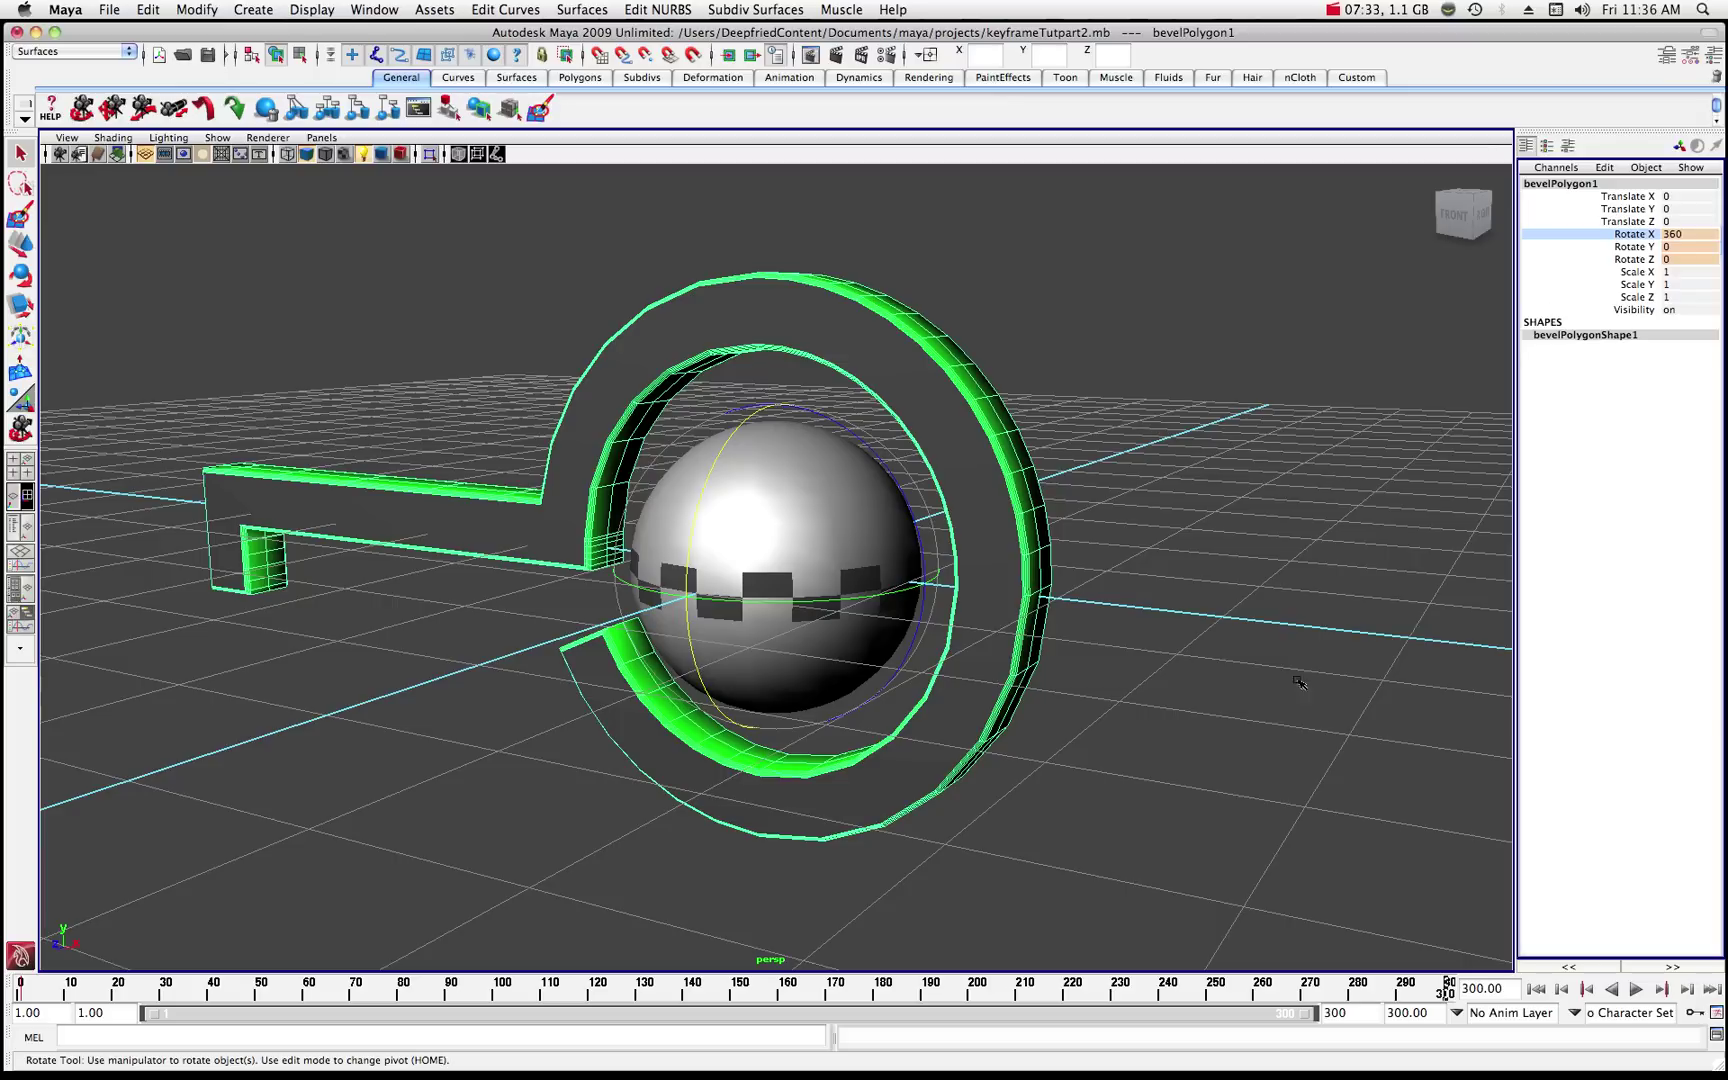
left_click(1637, 990)
left_click(1637, 990)
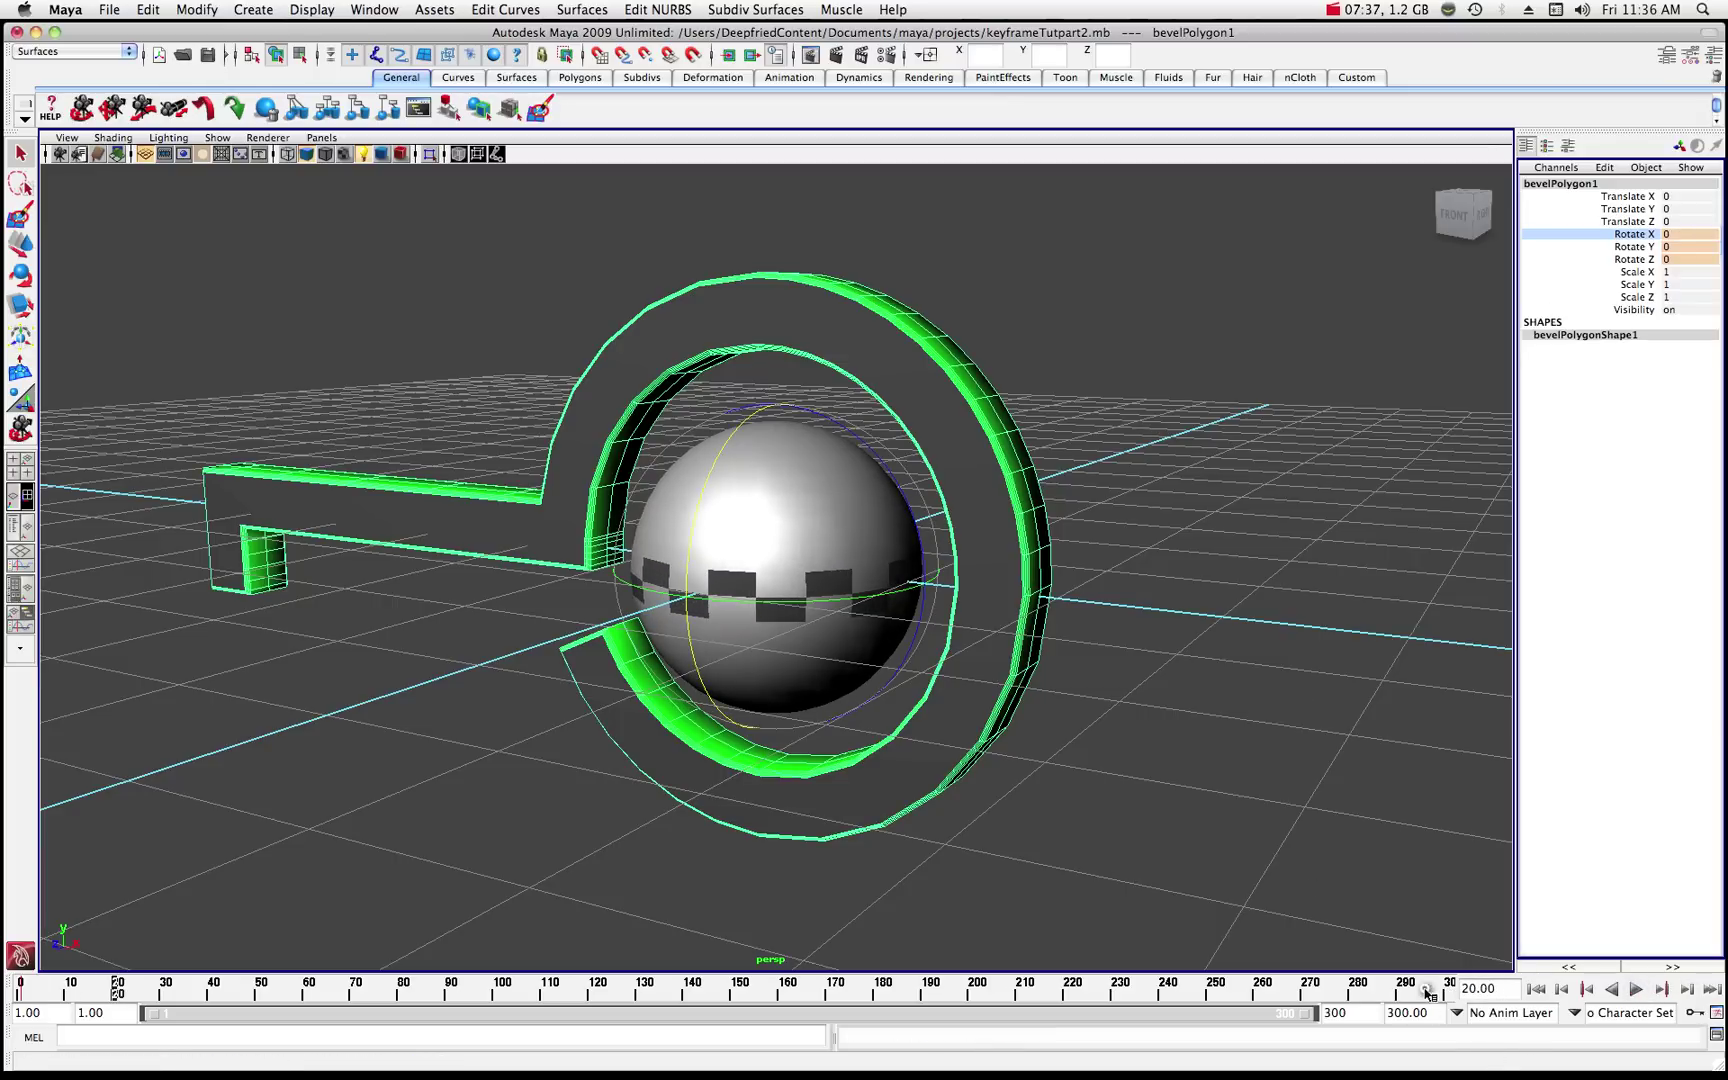
- At frame 300, set the ring shape's Rotate X to 360 and key its rotation
left_click_drag(1427, 992, 1462, 992)
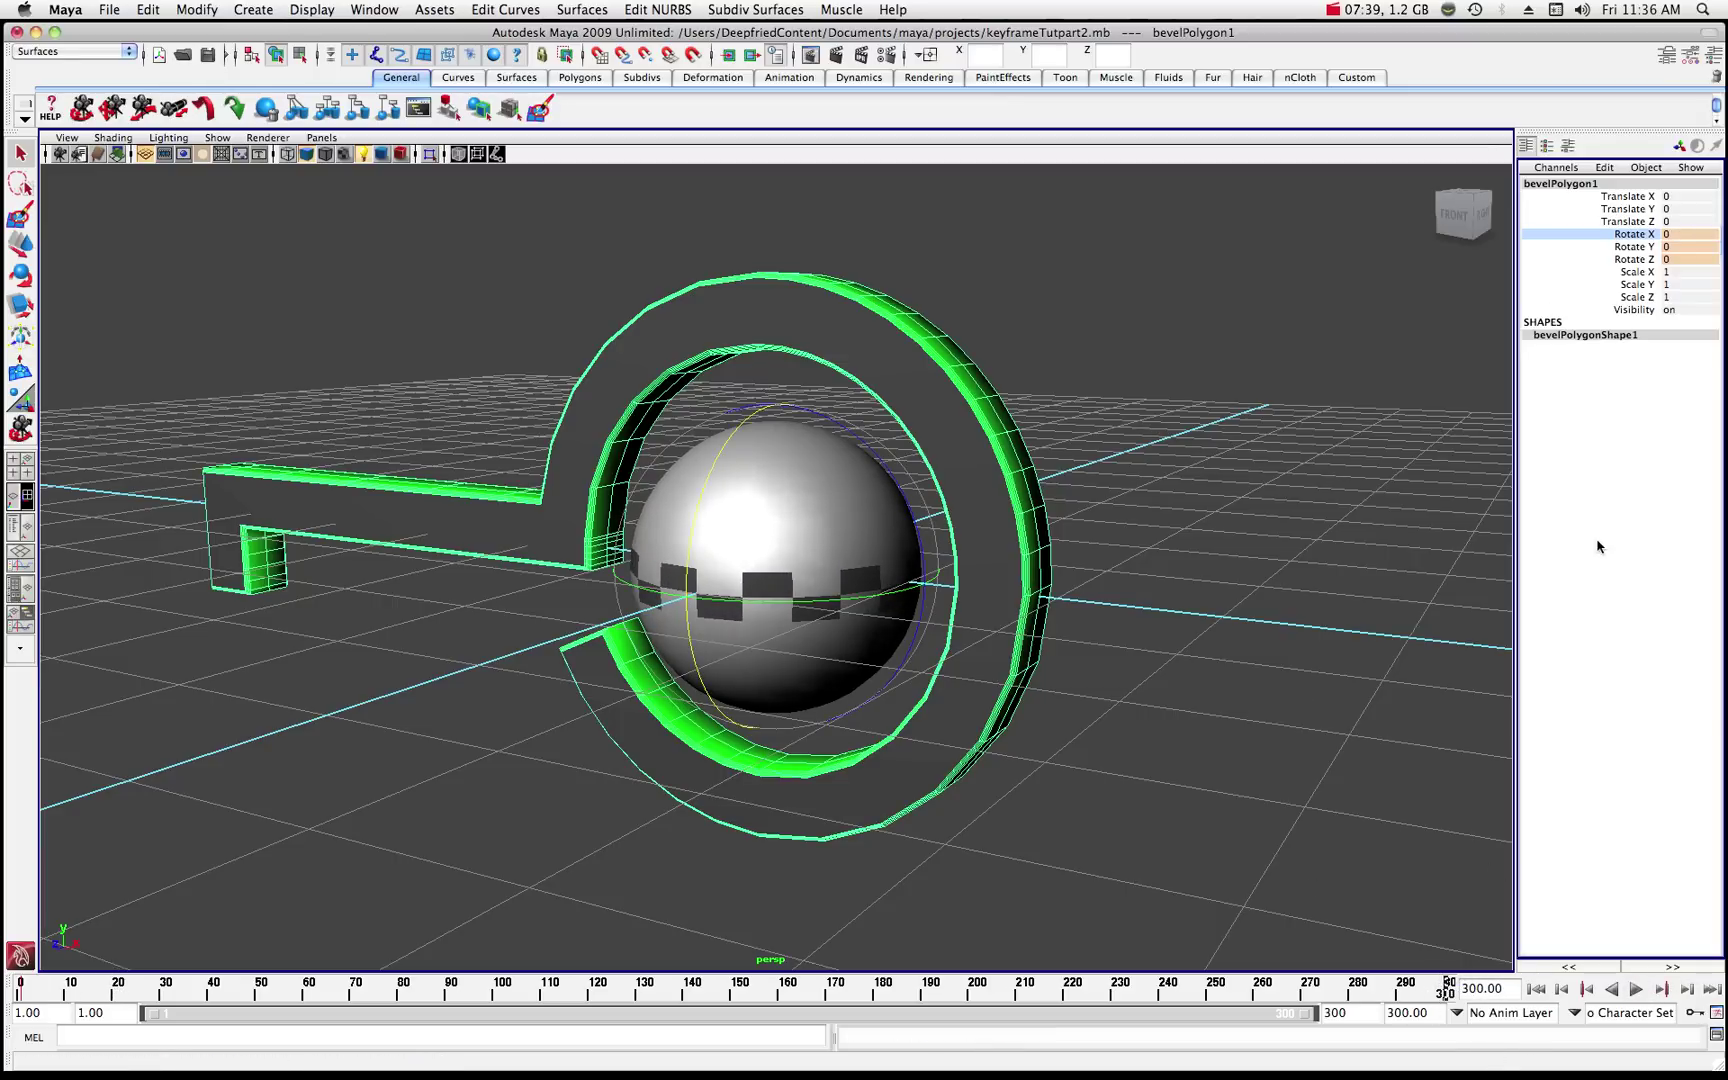
left_click(1672, 236)
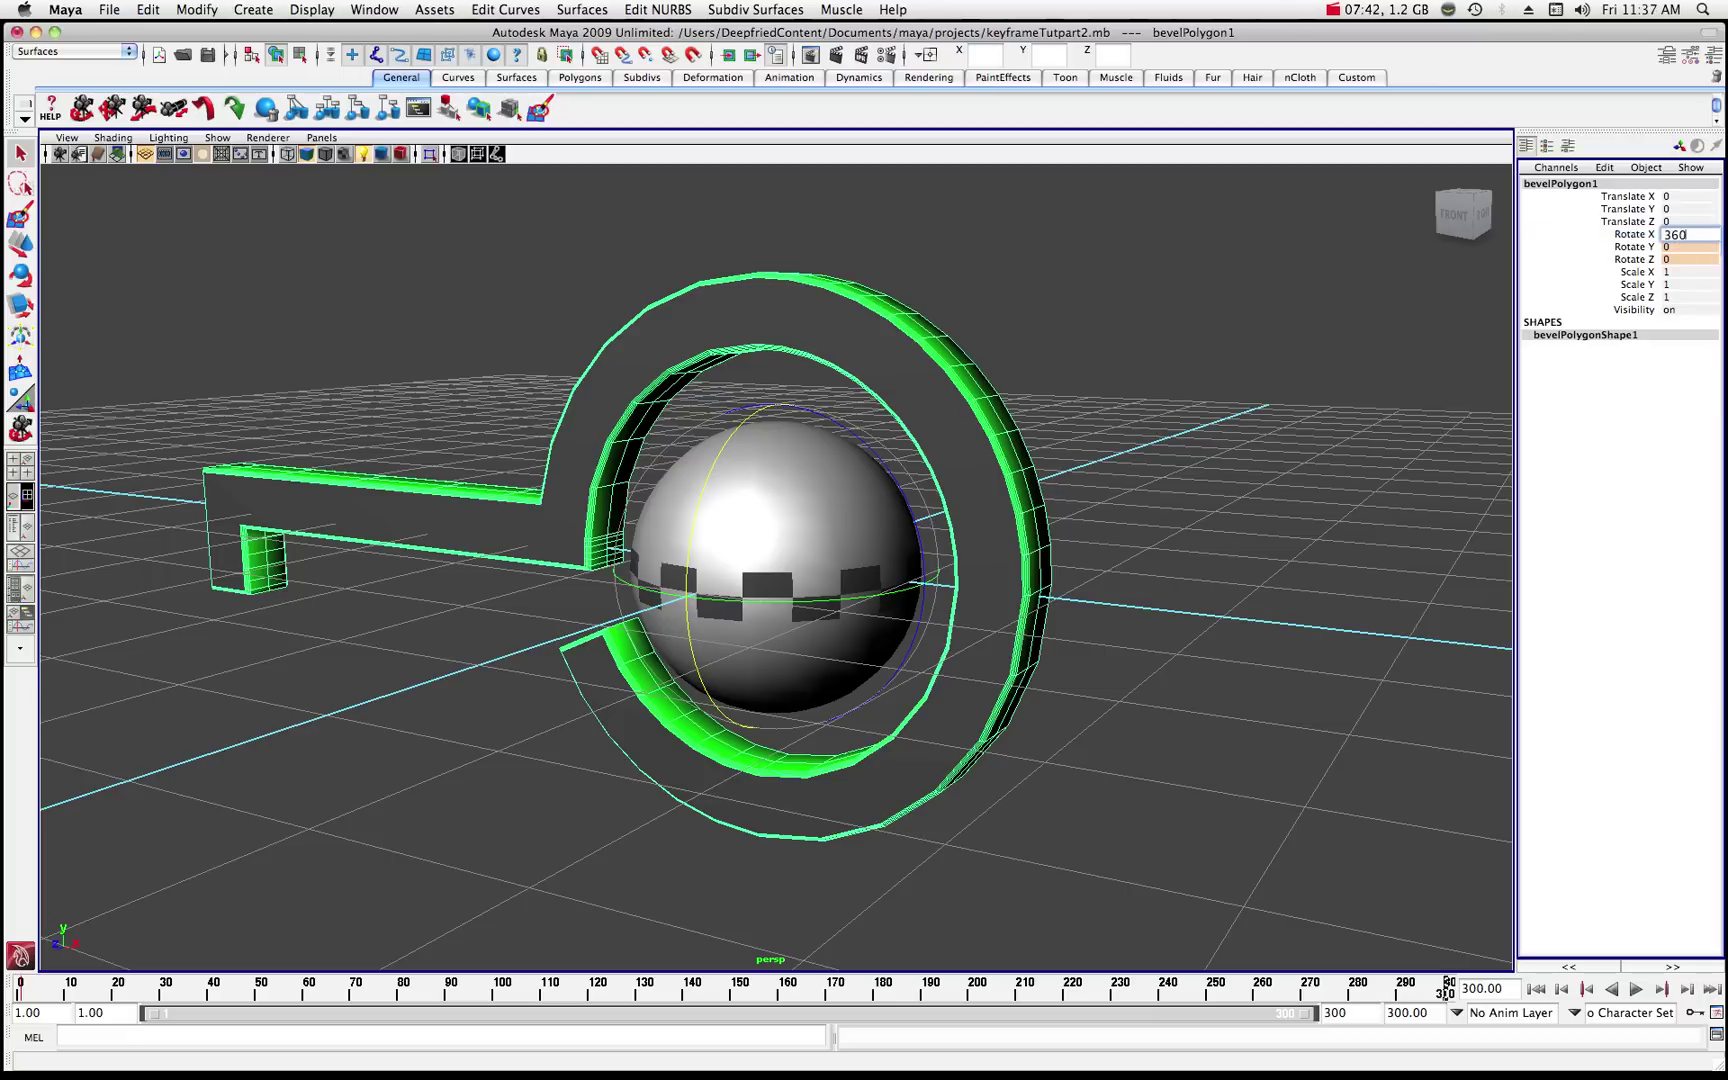
key("Return")
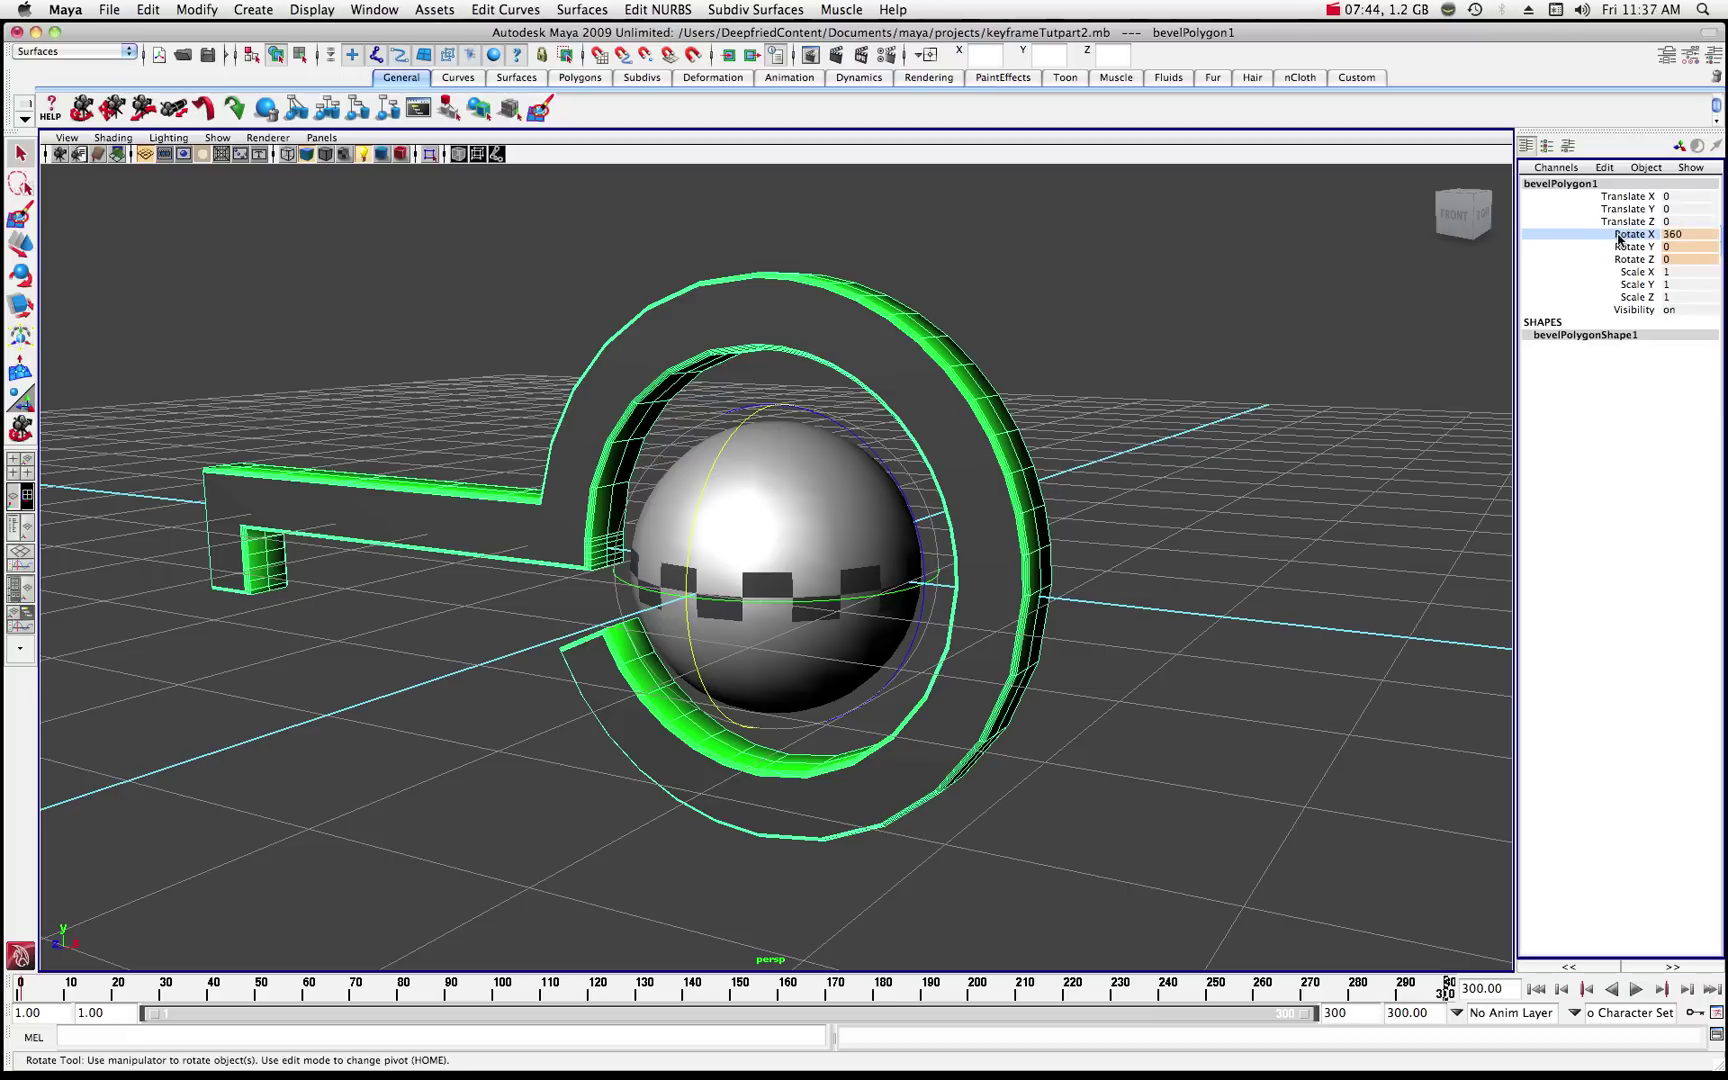
key("s")
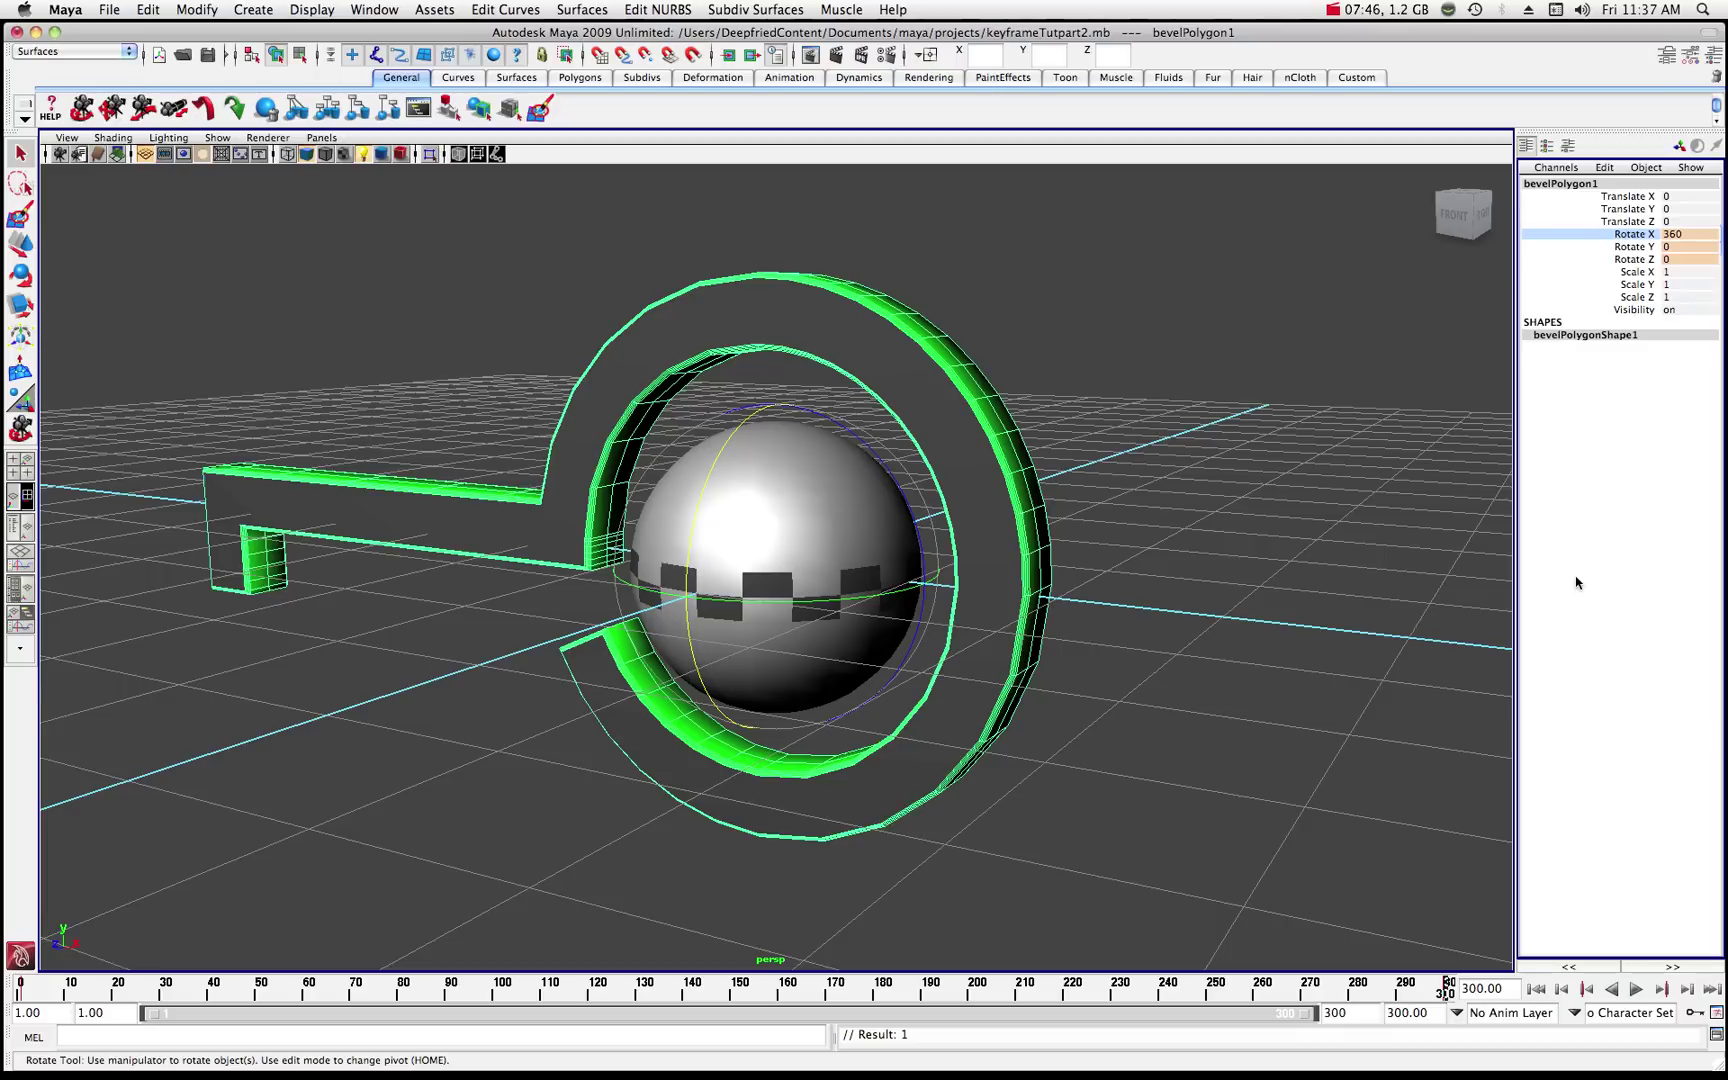
- Play back the animation to check both rotations, and return to frame 1
left_click(1637, 990)
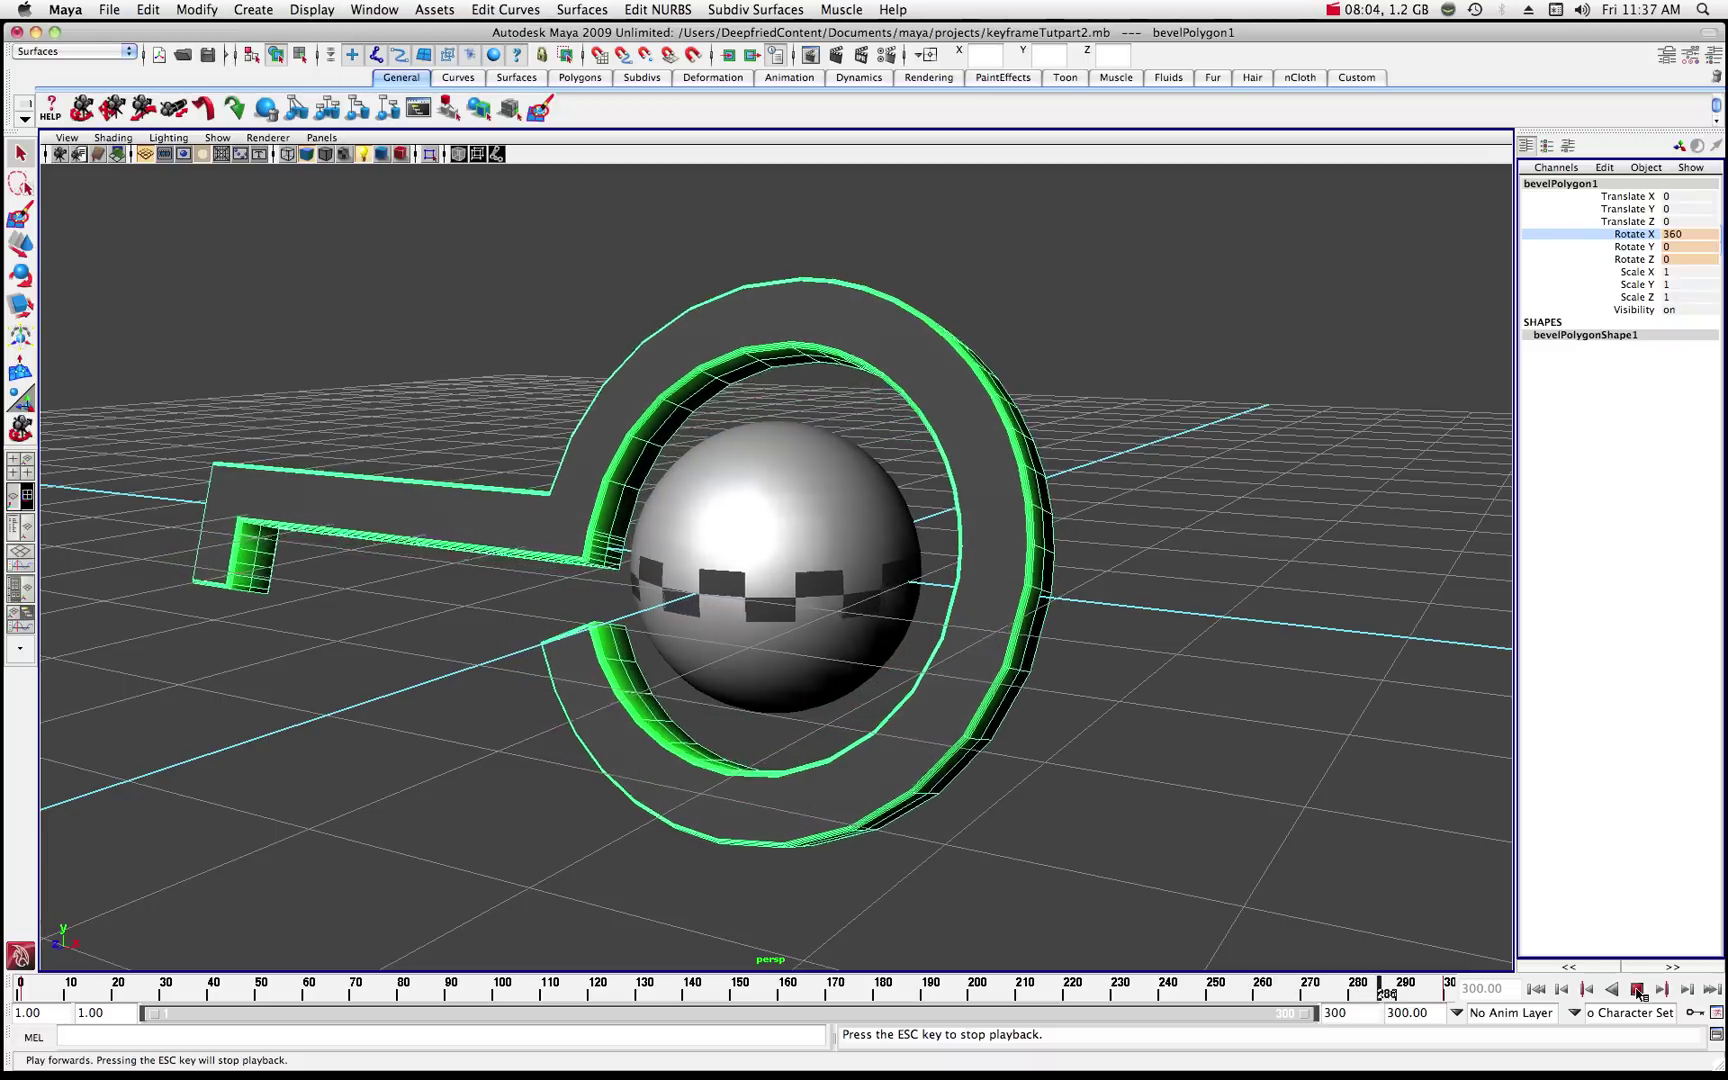
left_click(1637, 989)
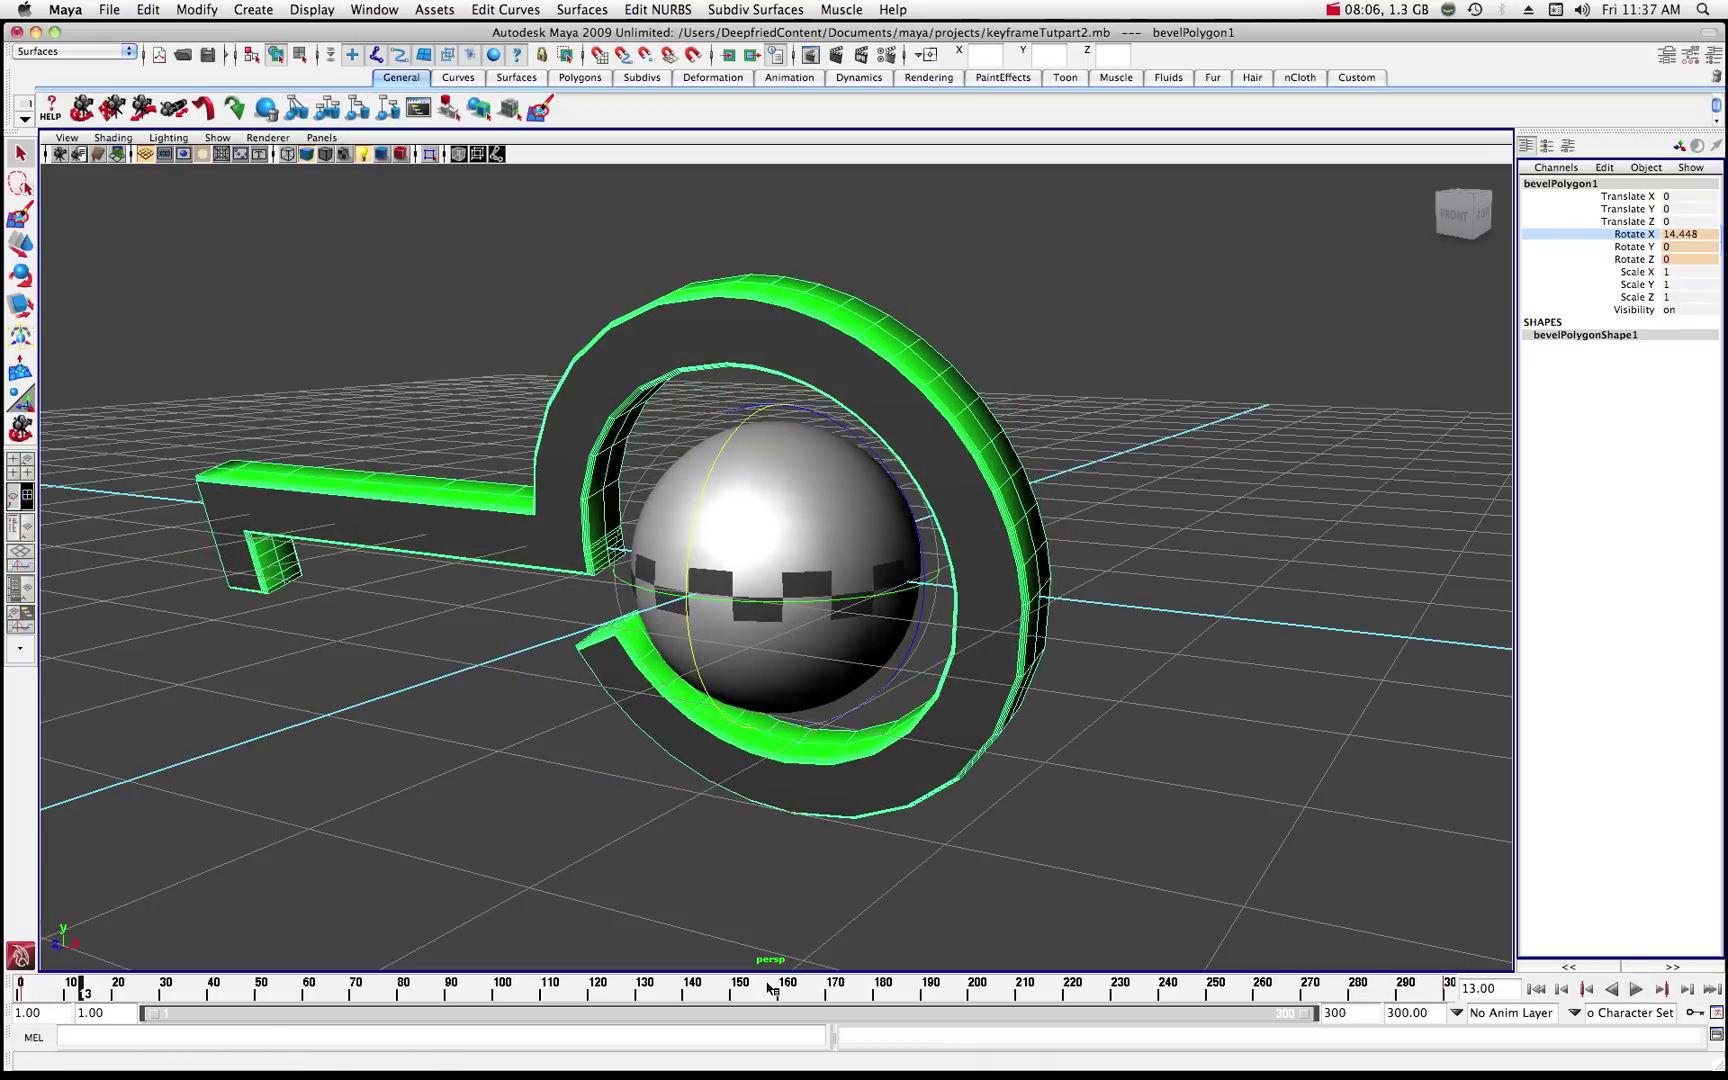
left_click_drag(74, 992, 22, 990)
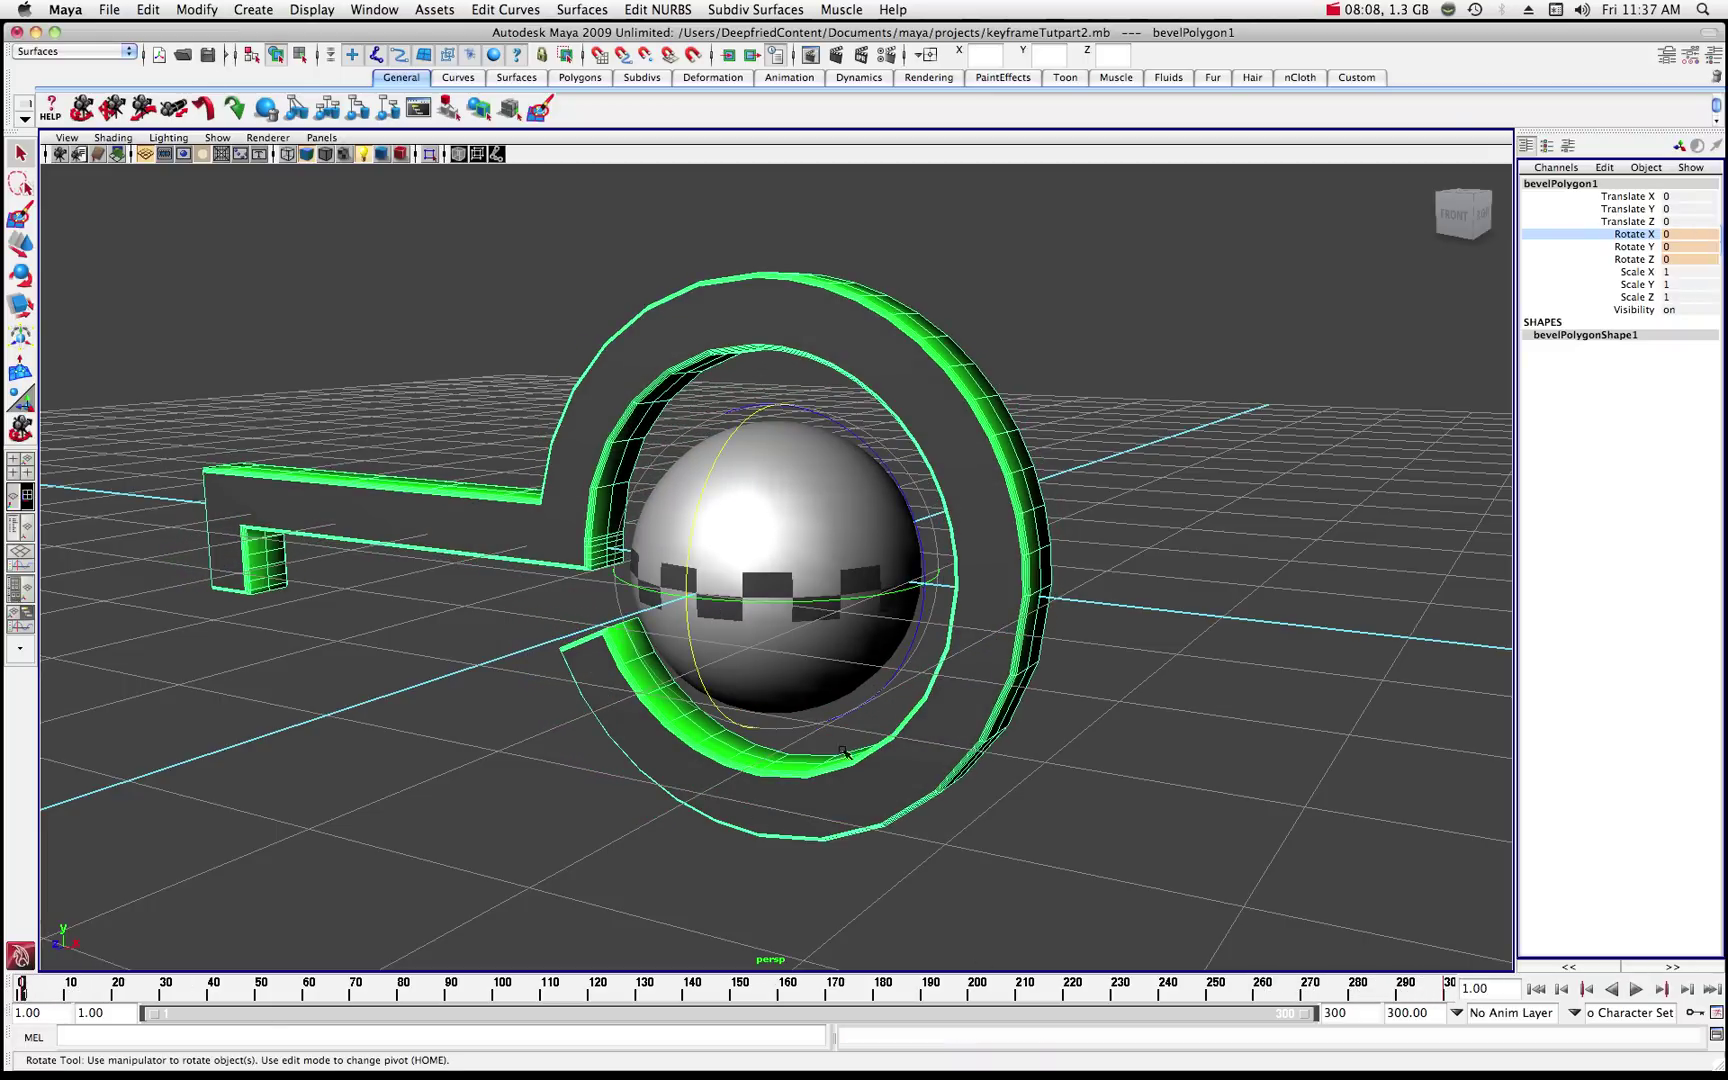
- Reset the perspective view to its home position and delete the existing camera in front of the logo
left_click(1433, 177)
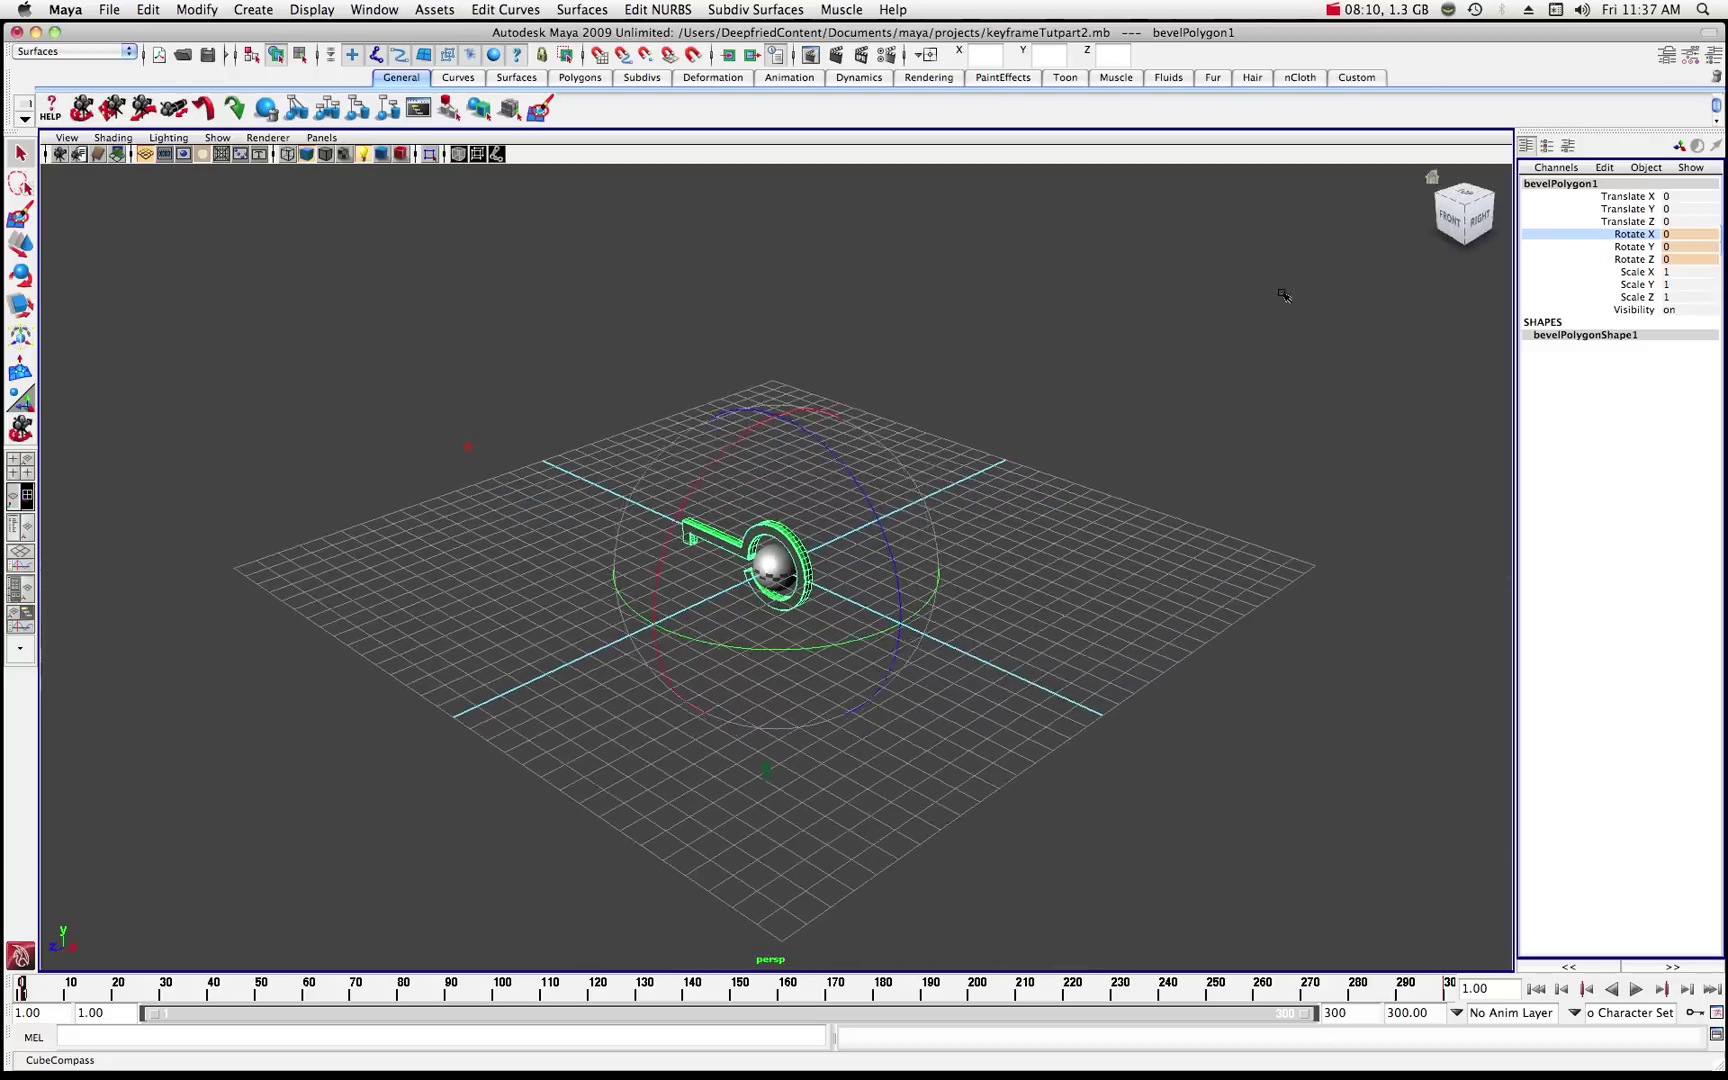
left_click(257, 370)
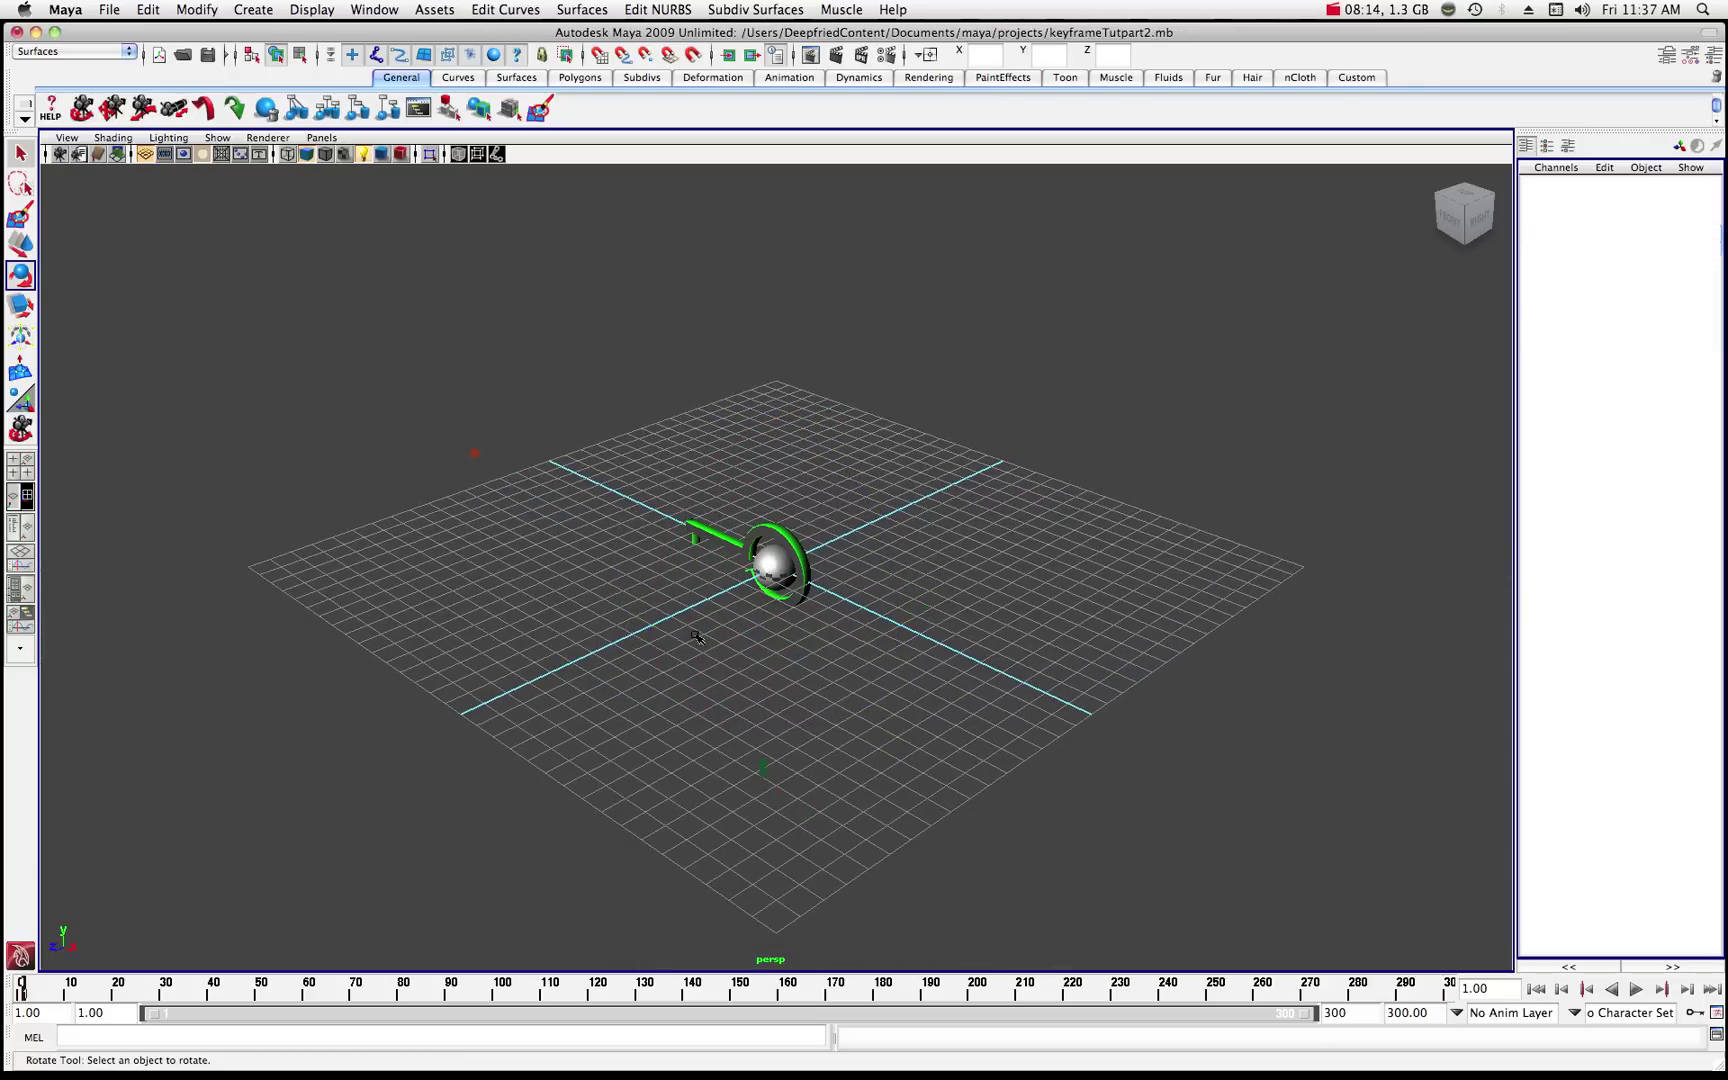
left_click(762, 768)
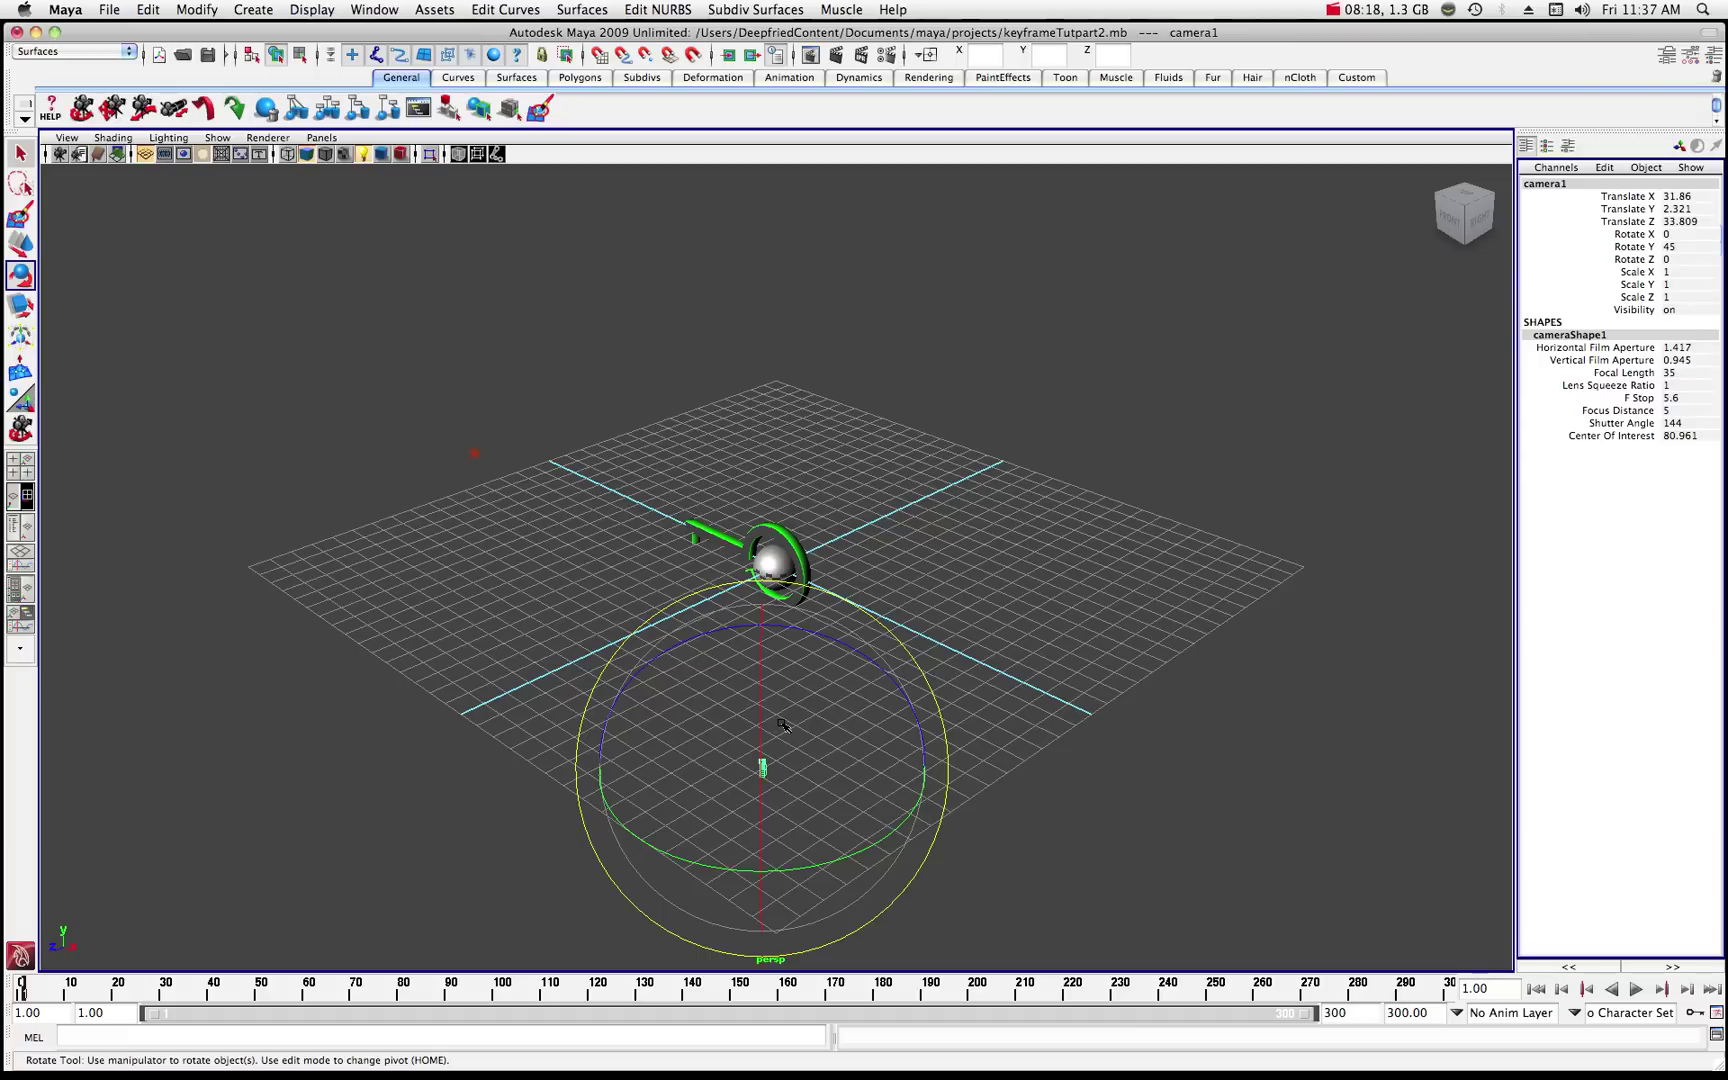
left_click(777, 727)
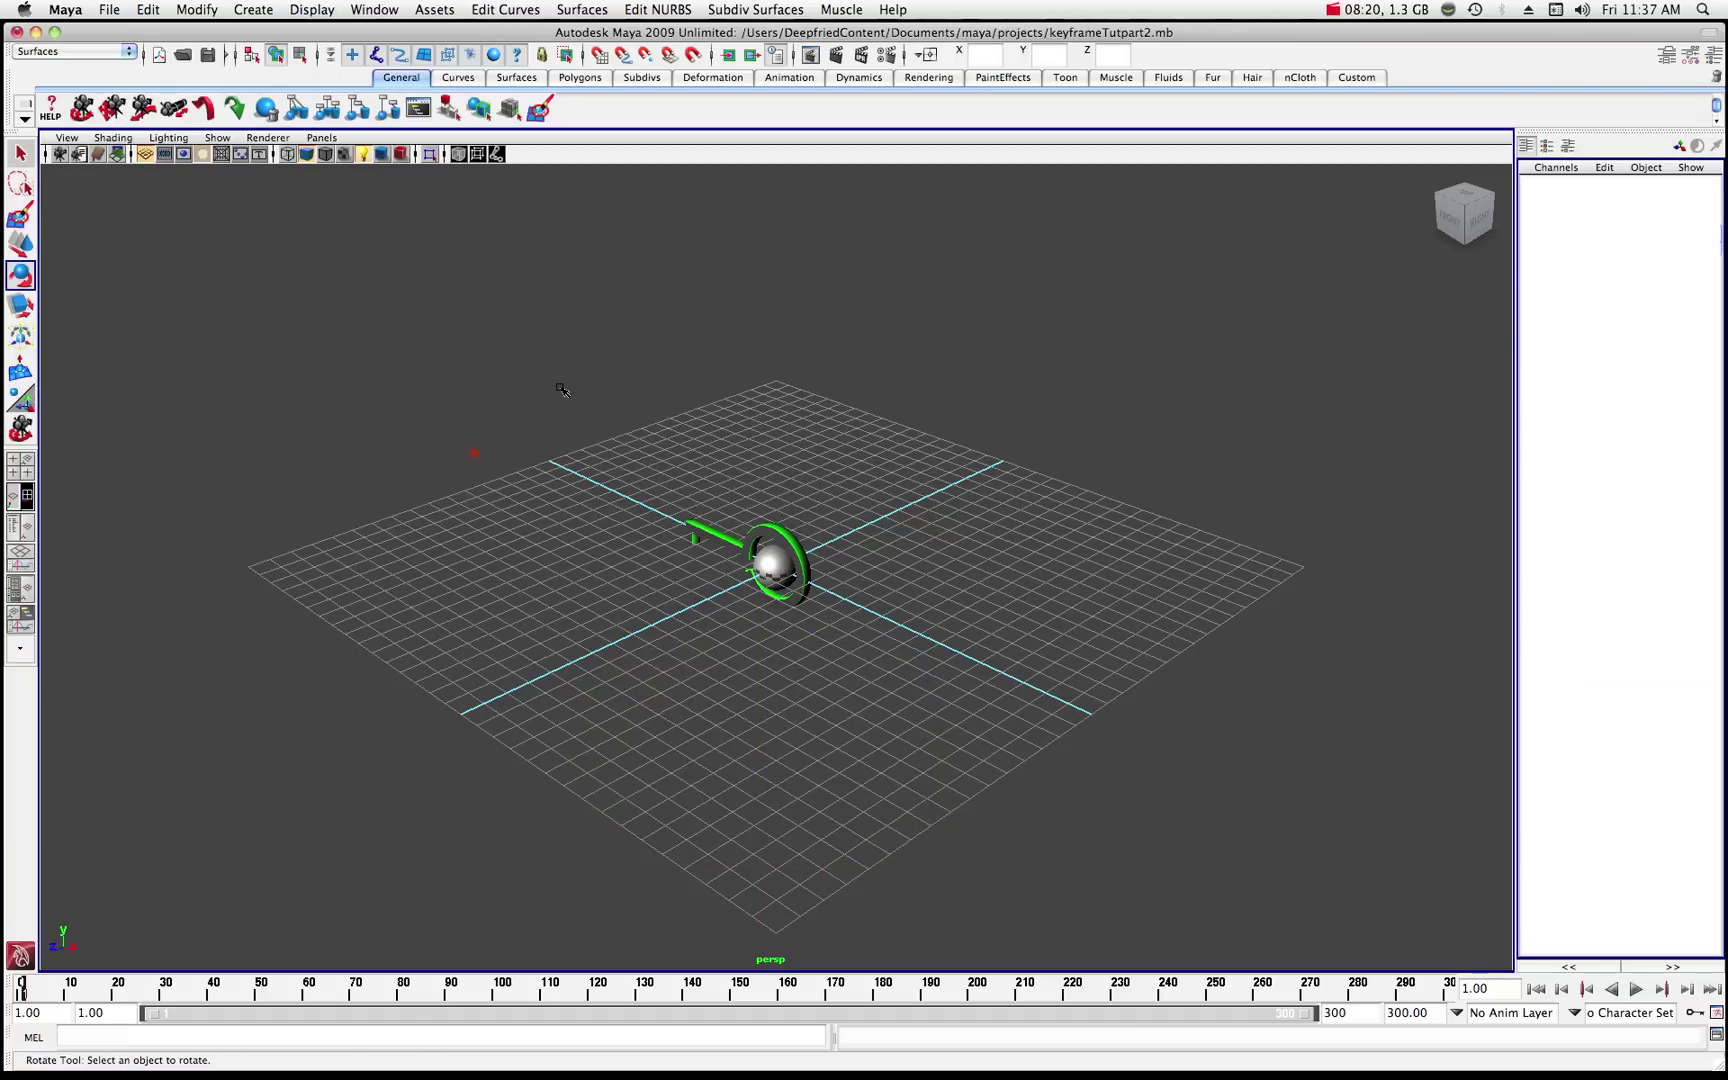
- Create a new basic camera and move it to about 34.1 in X and 35.9 in Z
left_click(252, 10)
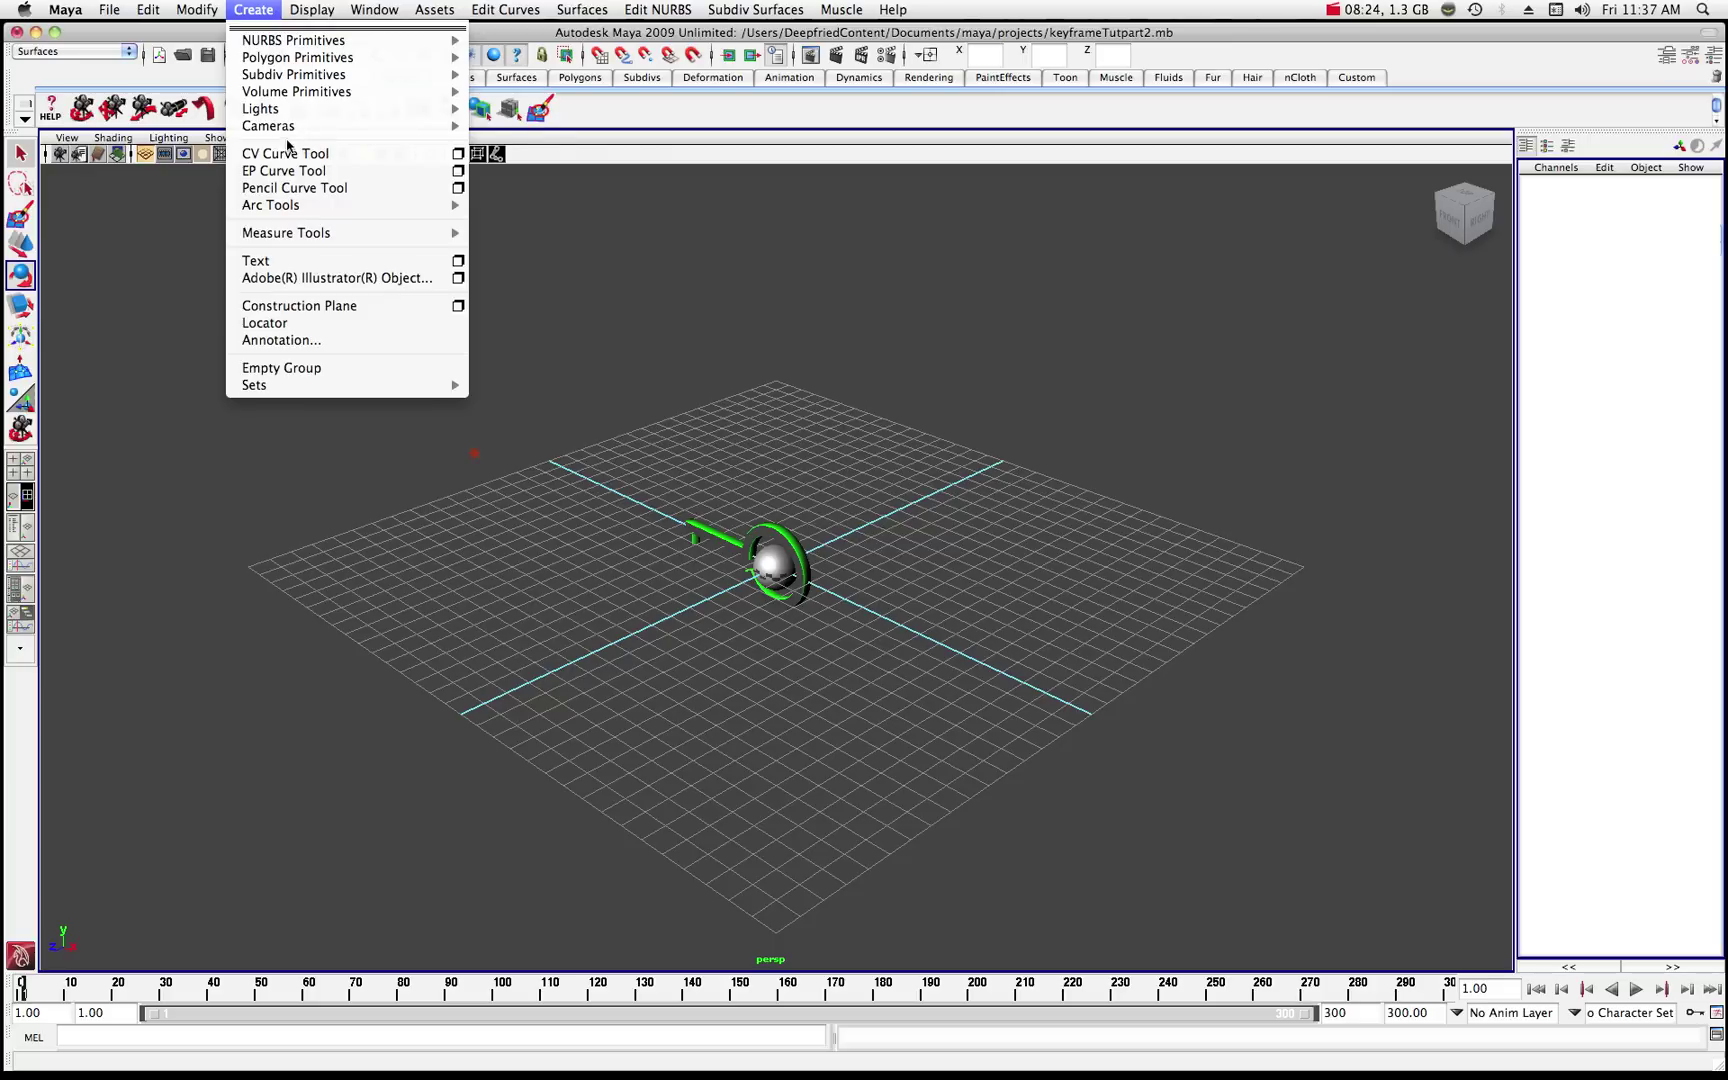
mouse_move(348, 127)
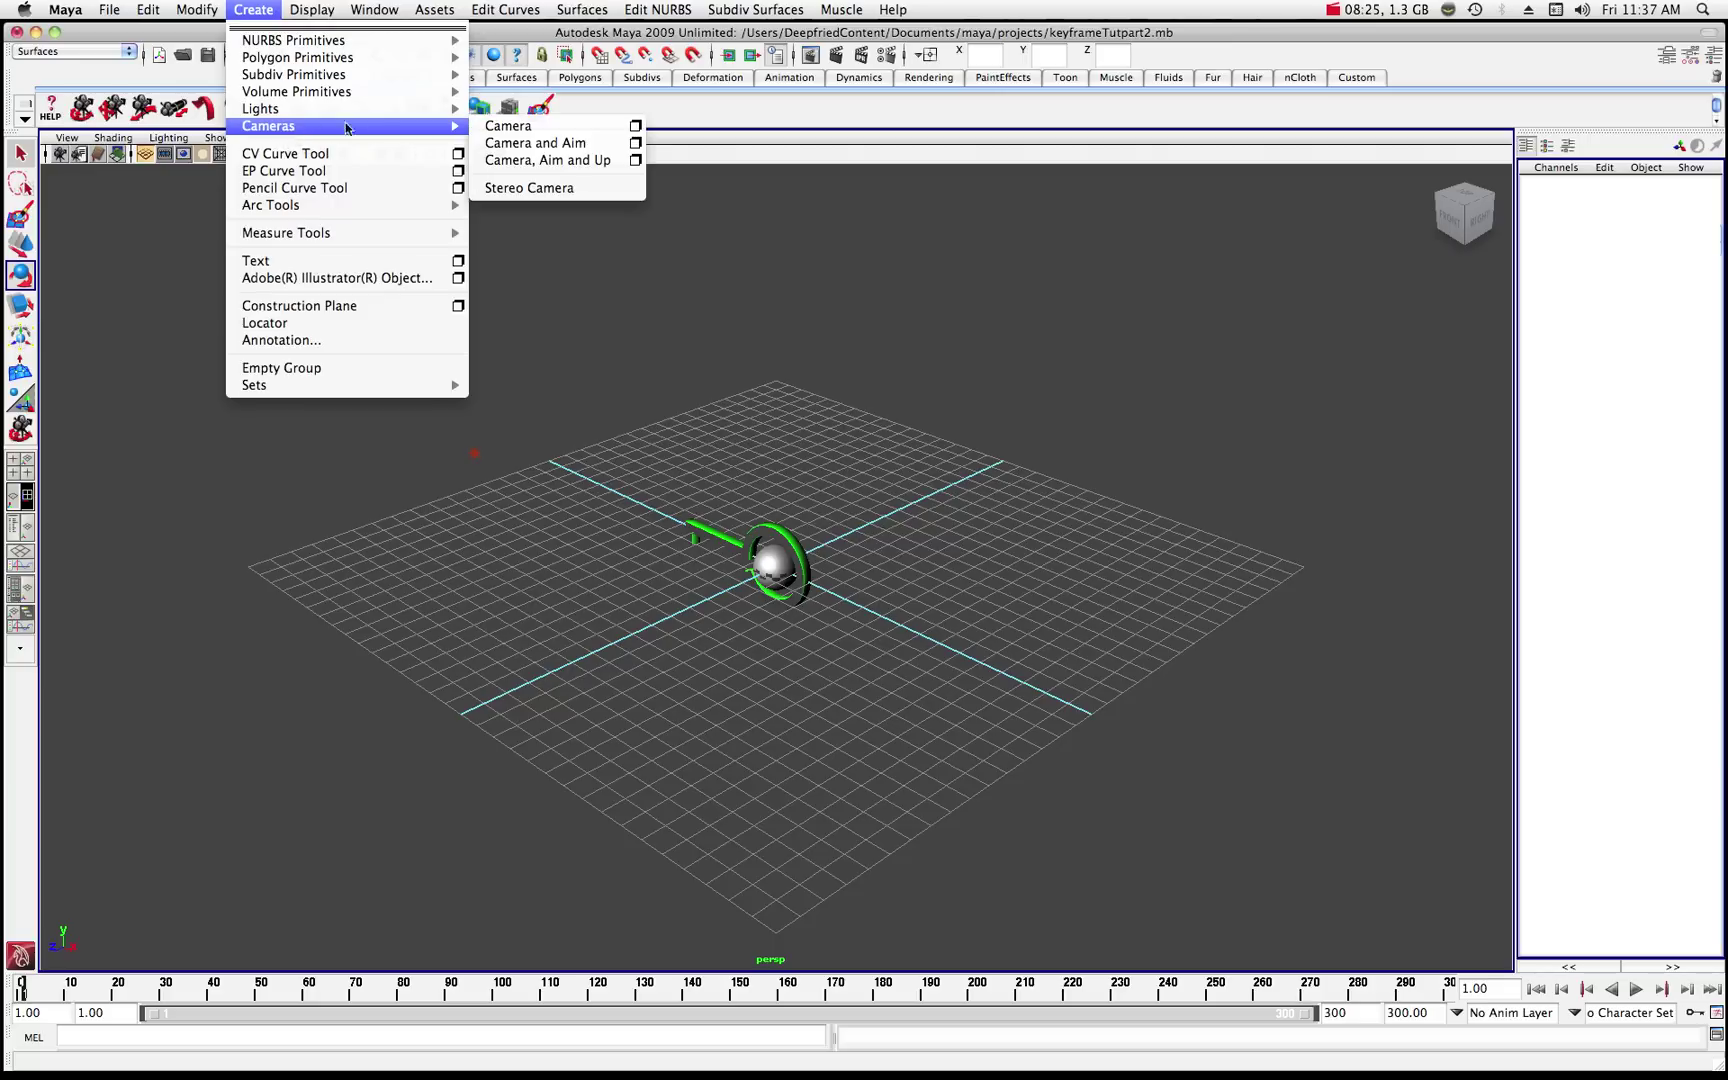
left_click(506, 128)
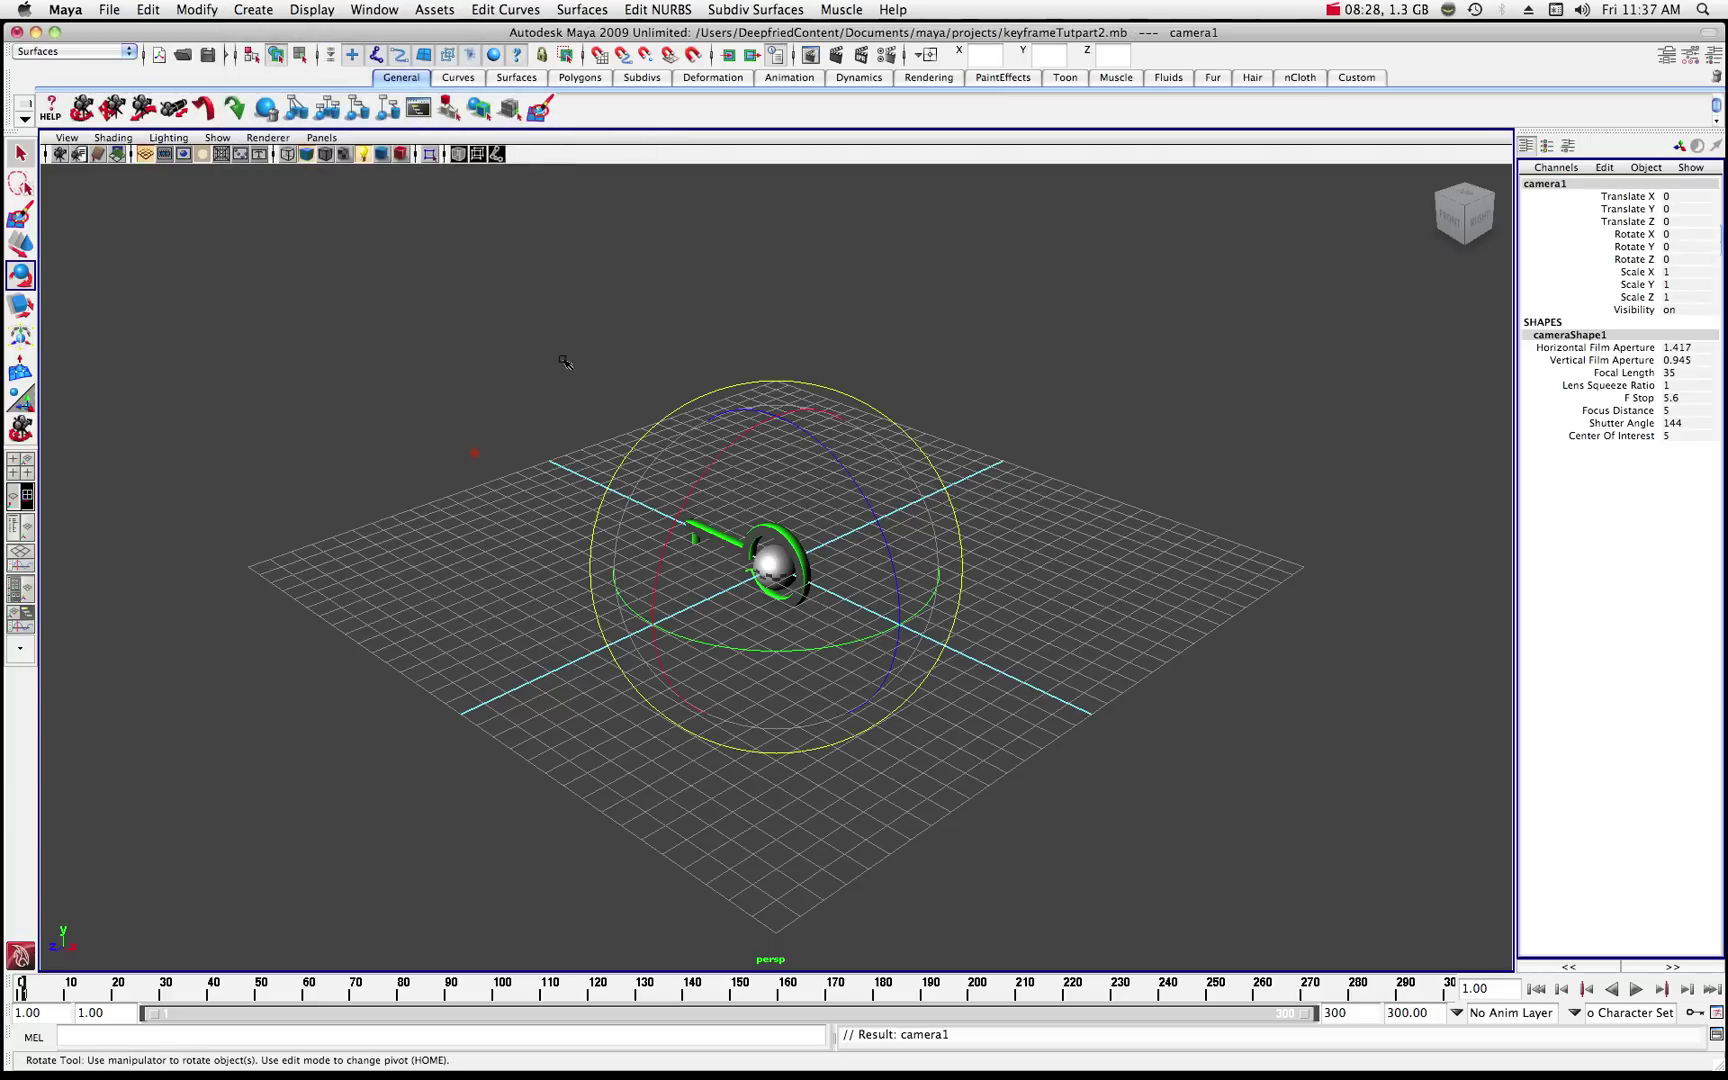
left_click(20, 243)
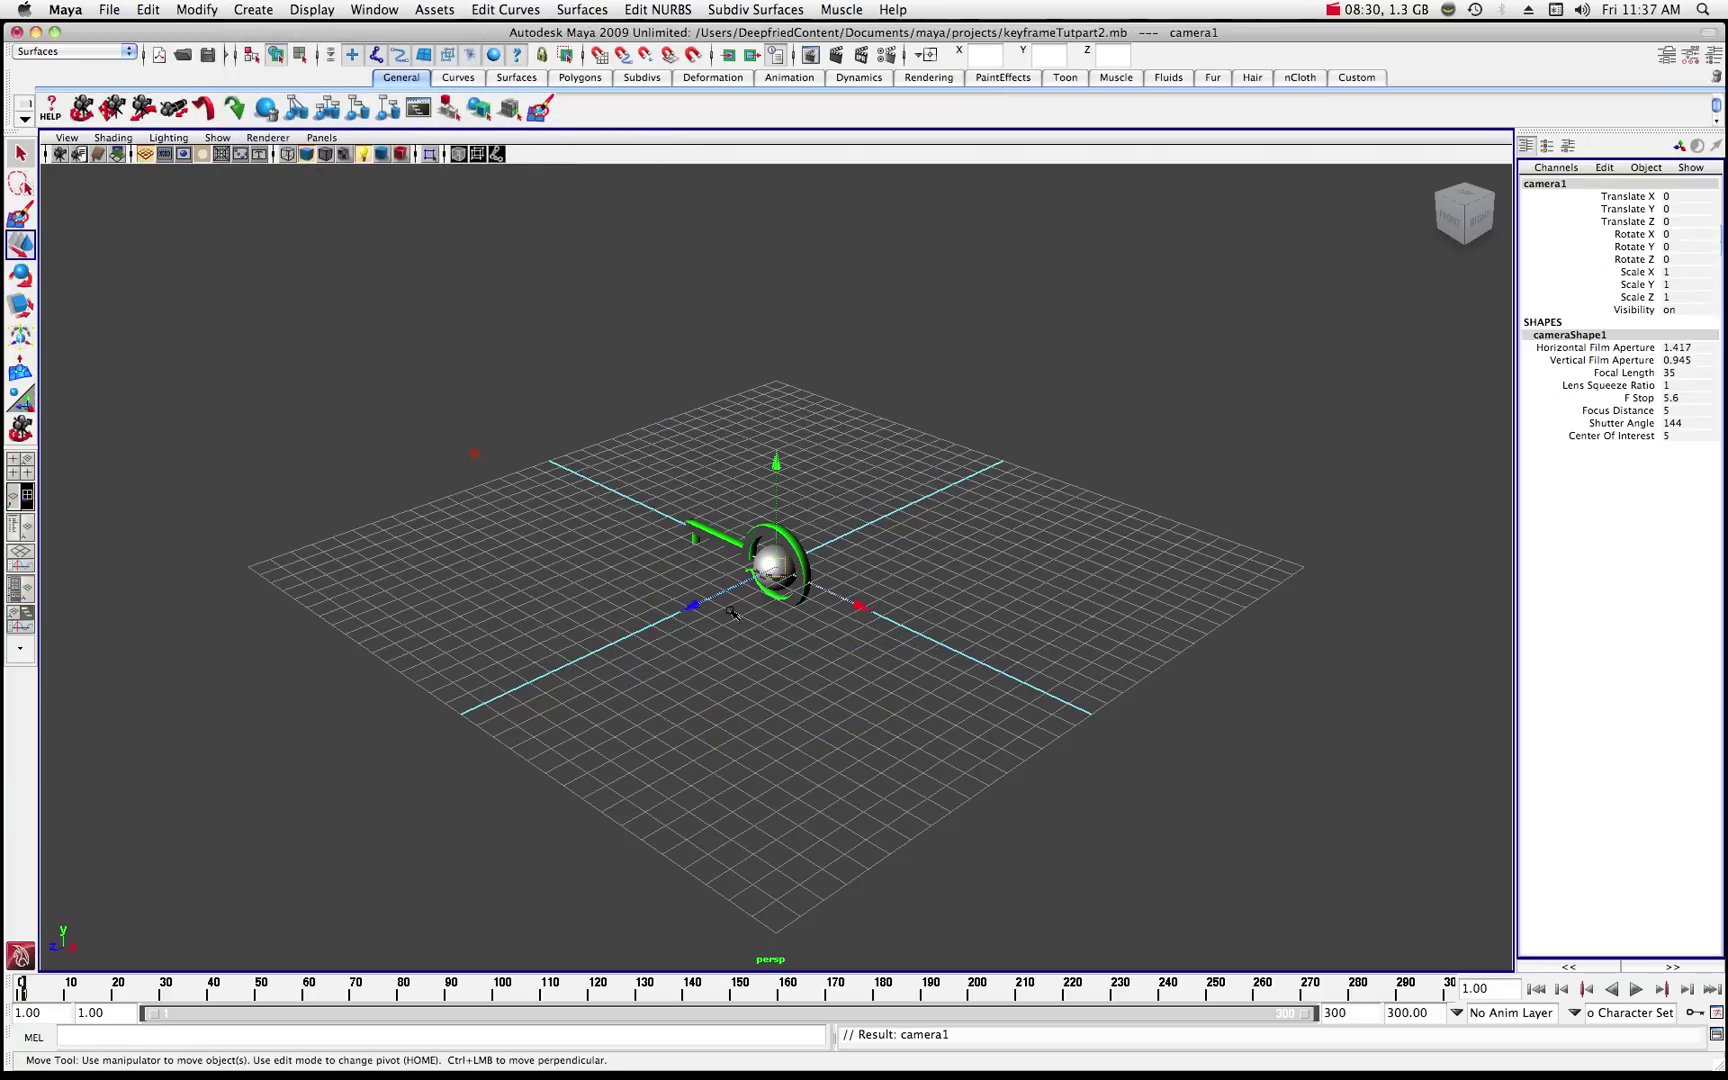
left_click_drag(699, 609, 455, 737)
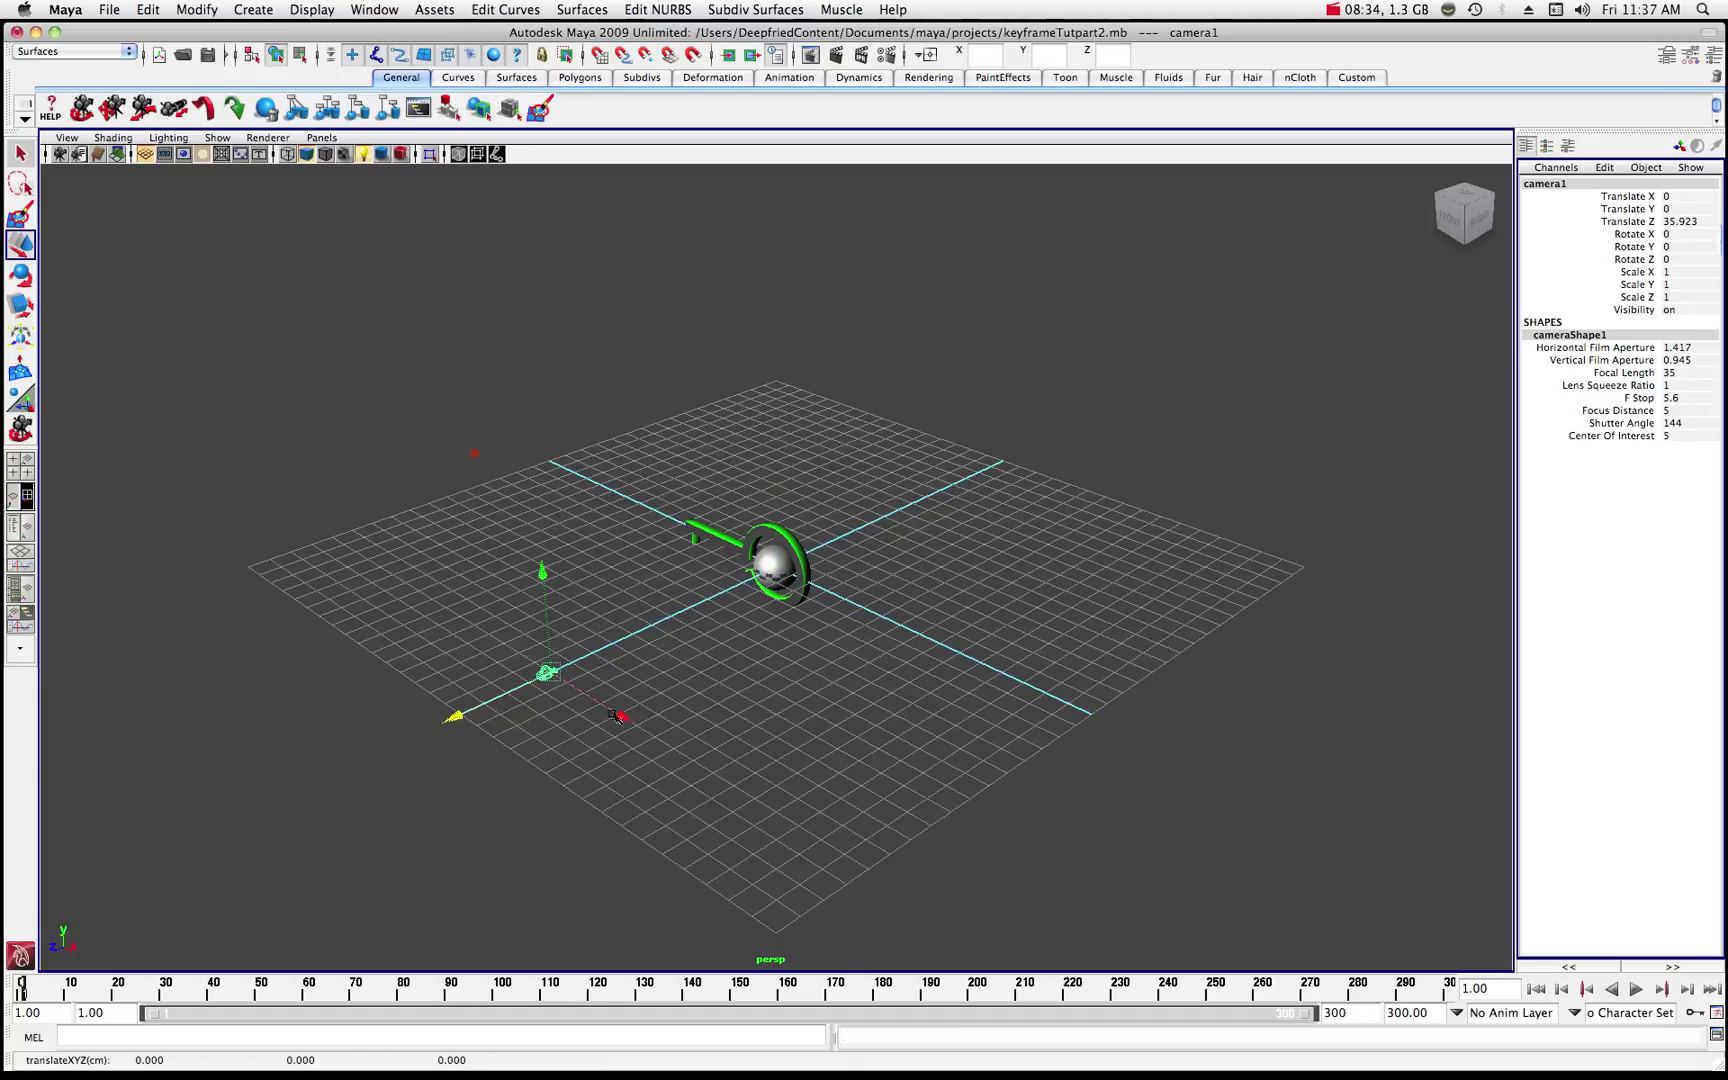
left_click_drag(620, 714, 868, 822)
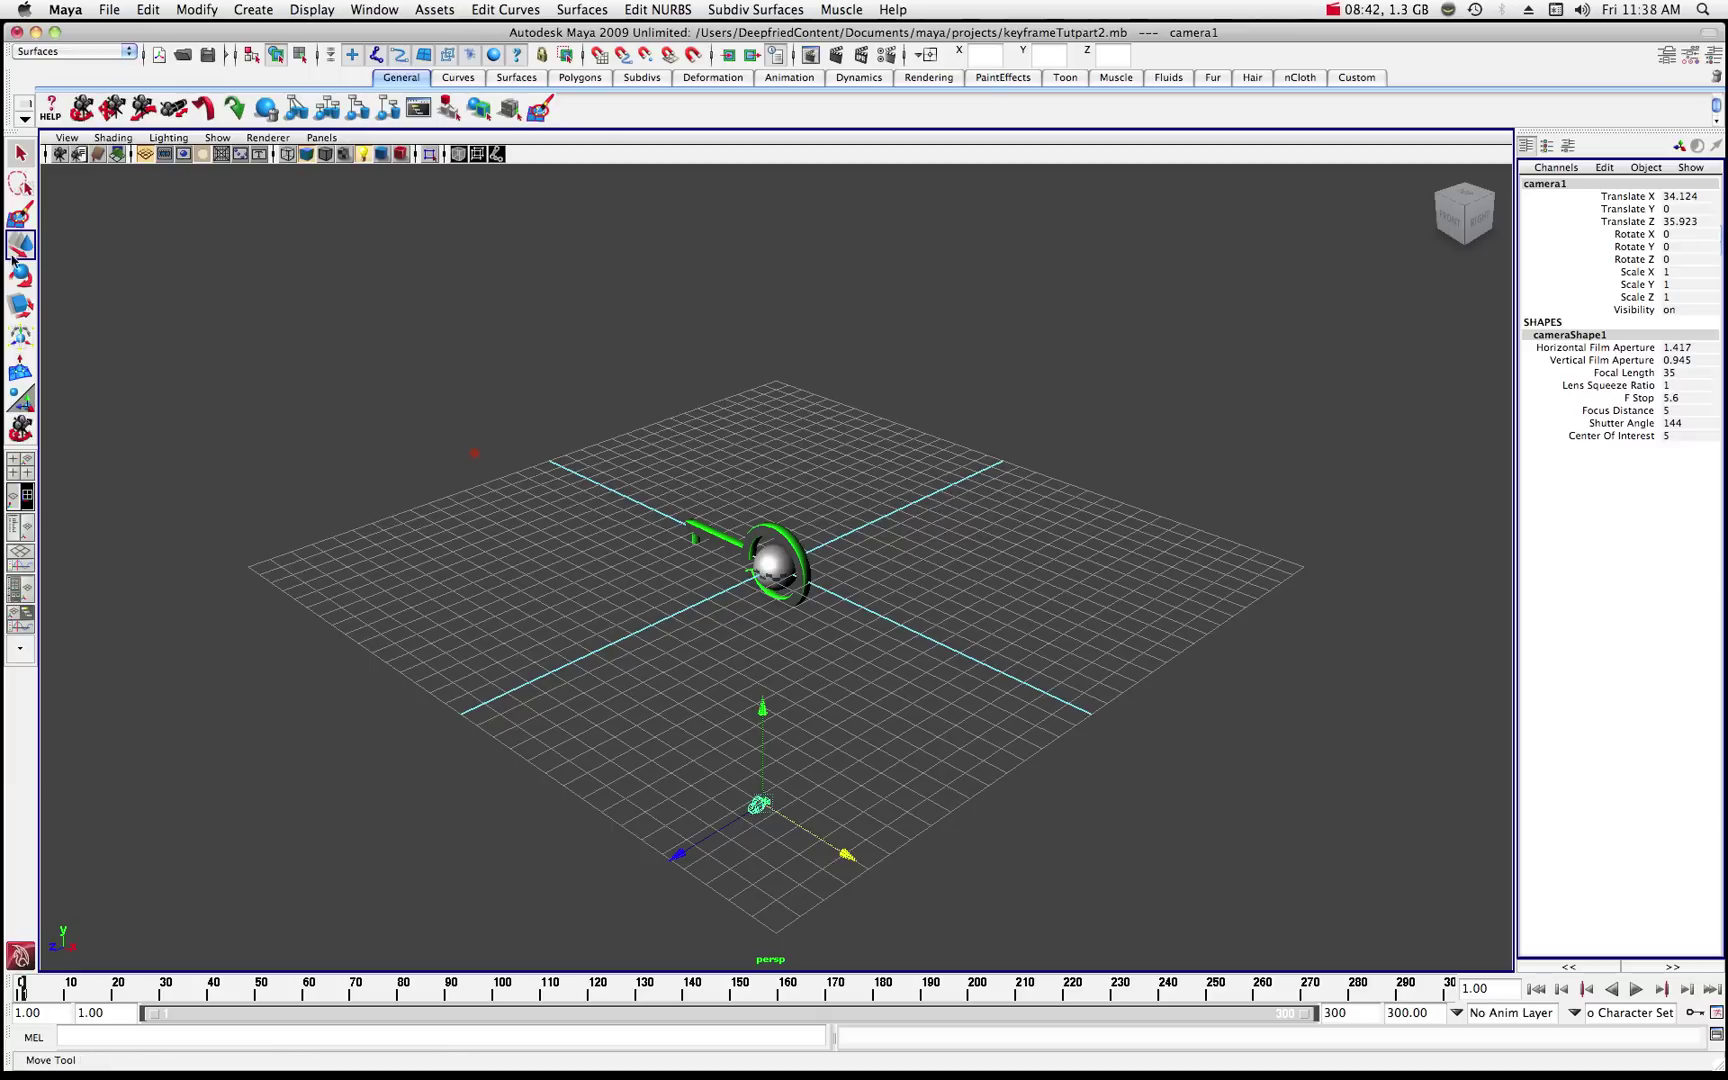
- Rotate the camera around Y towards the logo and set its Rotate Y to 45
key("e")
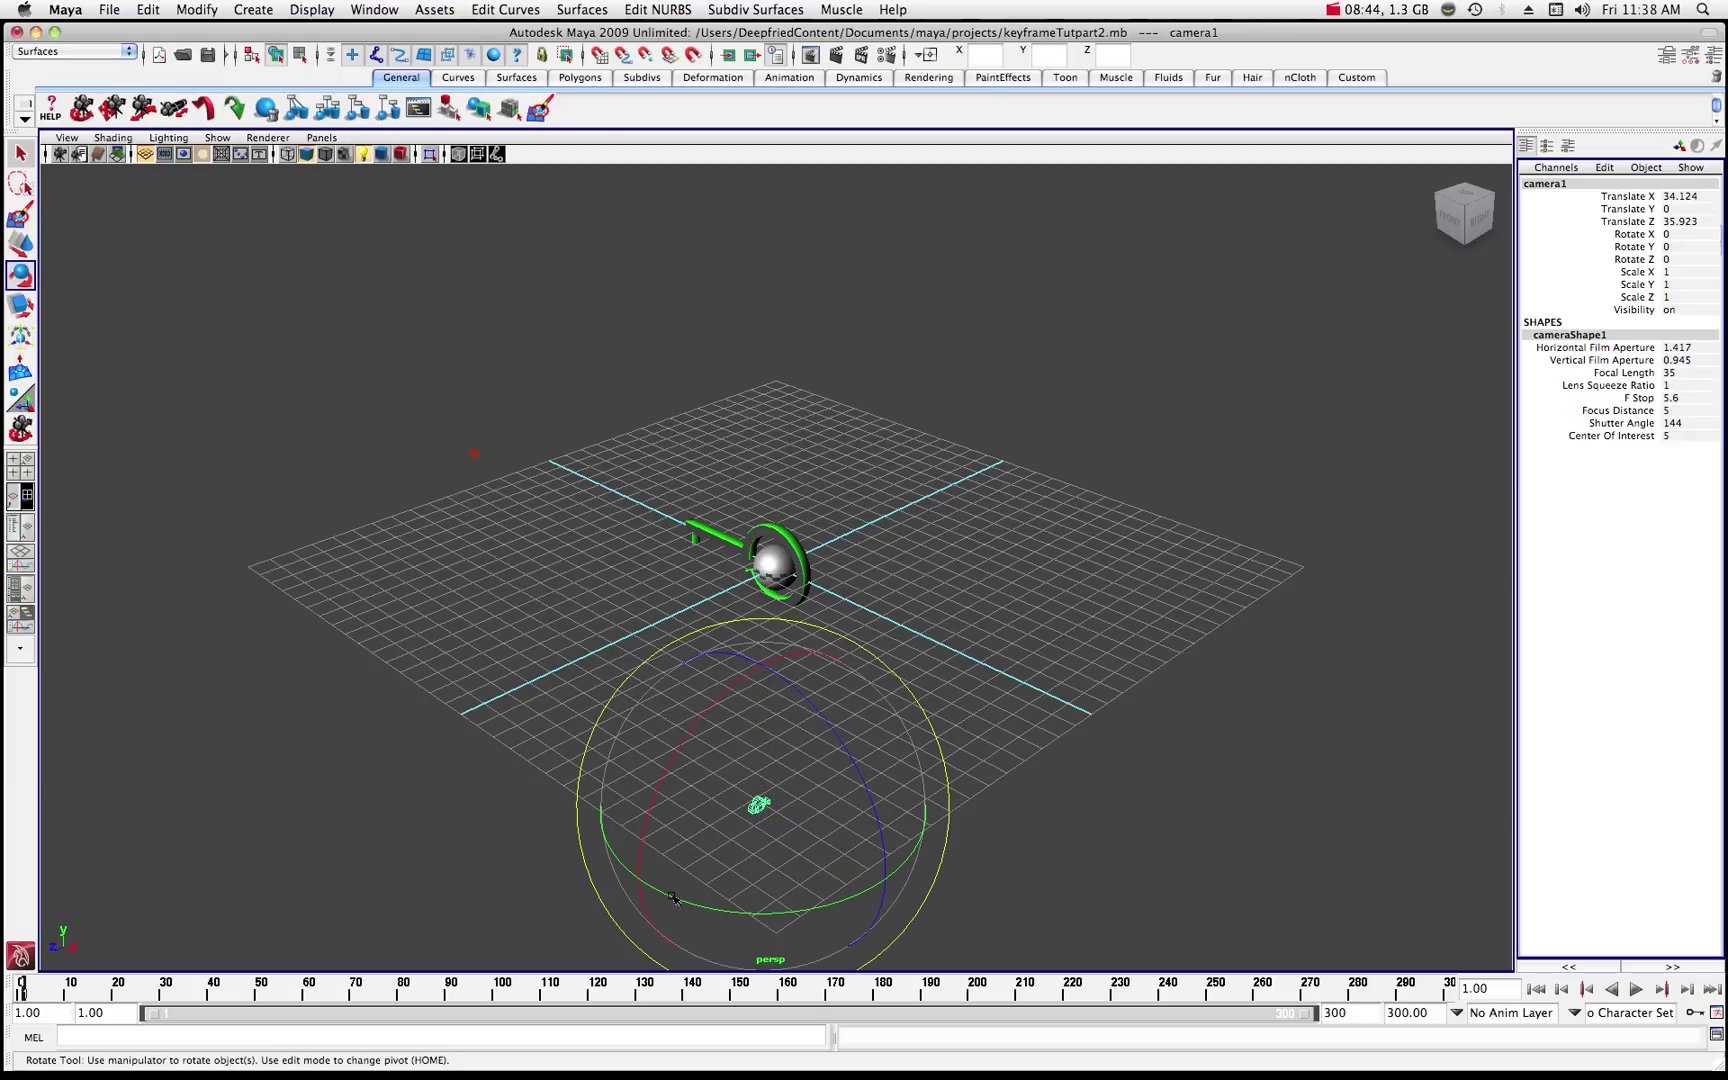
left_click_drag(674, 899, 796, 894)
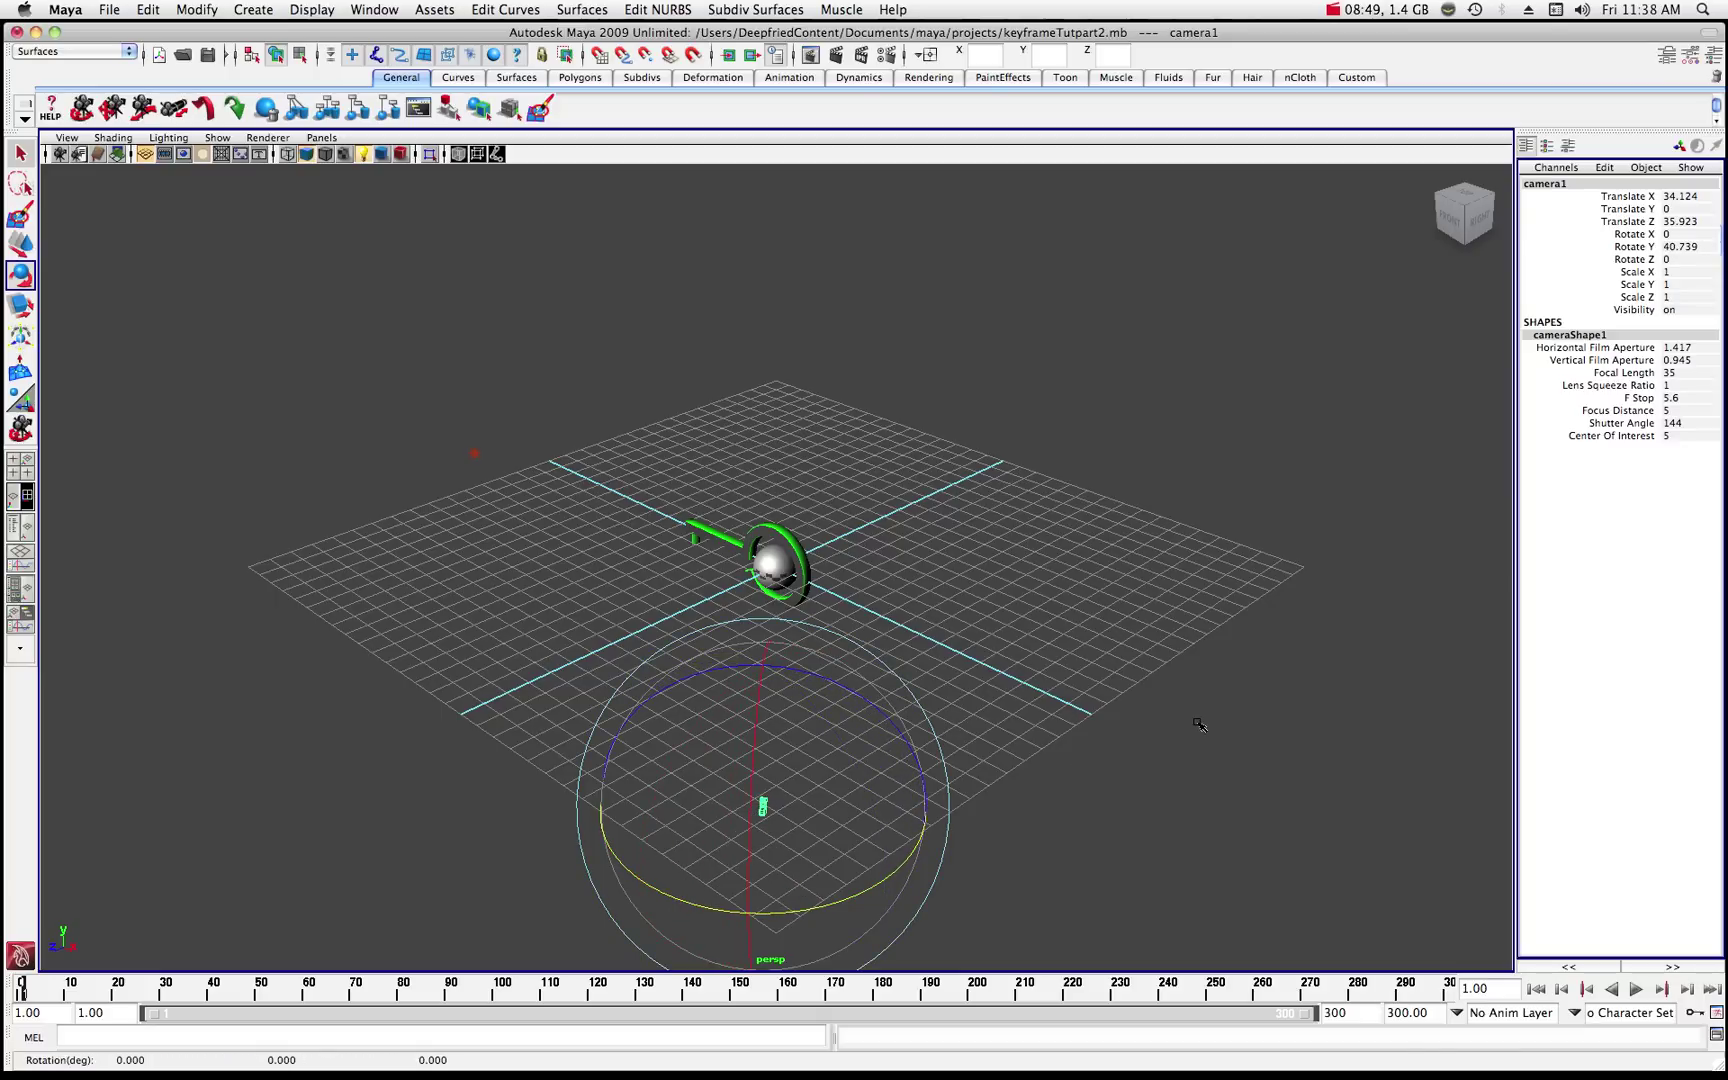
double_click(1682, 248)
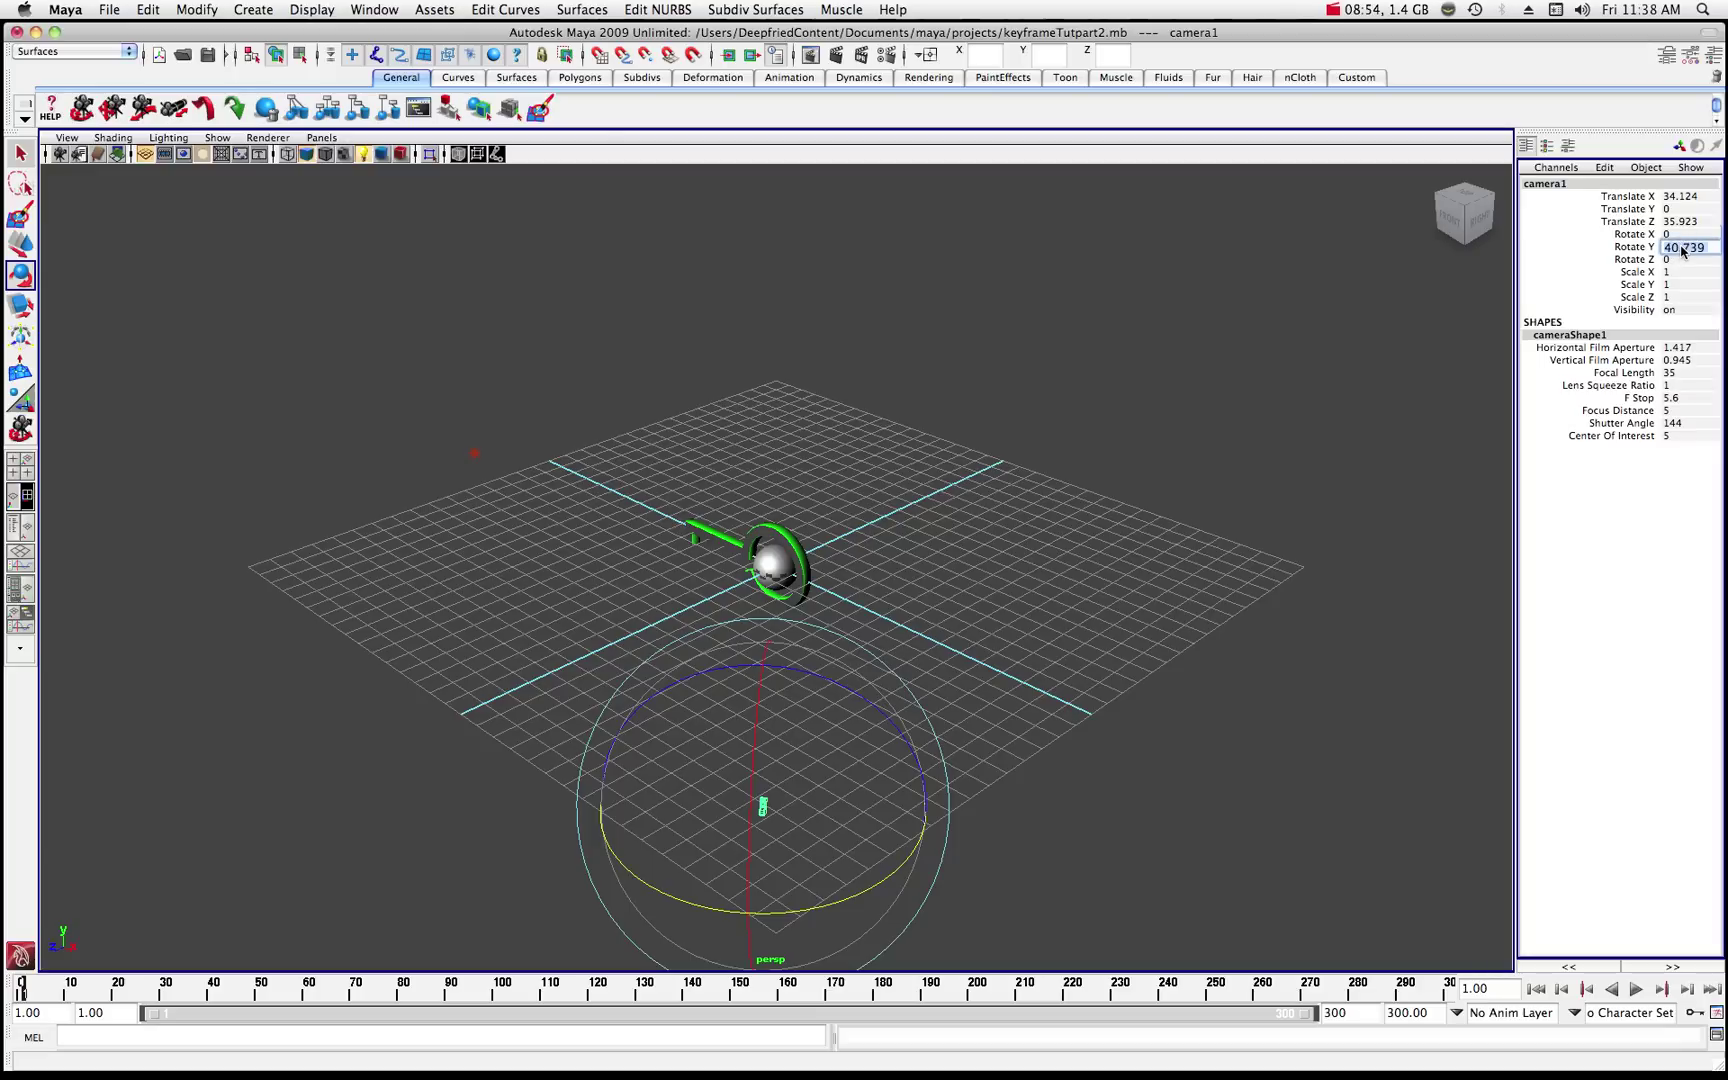
type("45")
left_click(1641, 248)
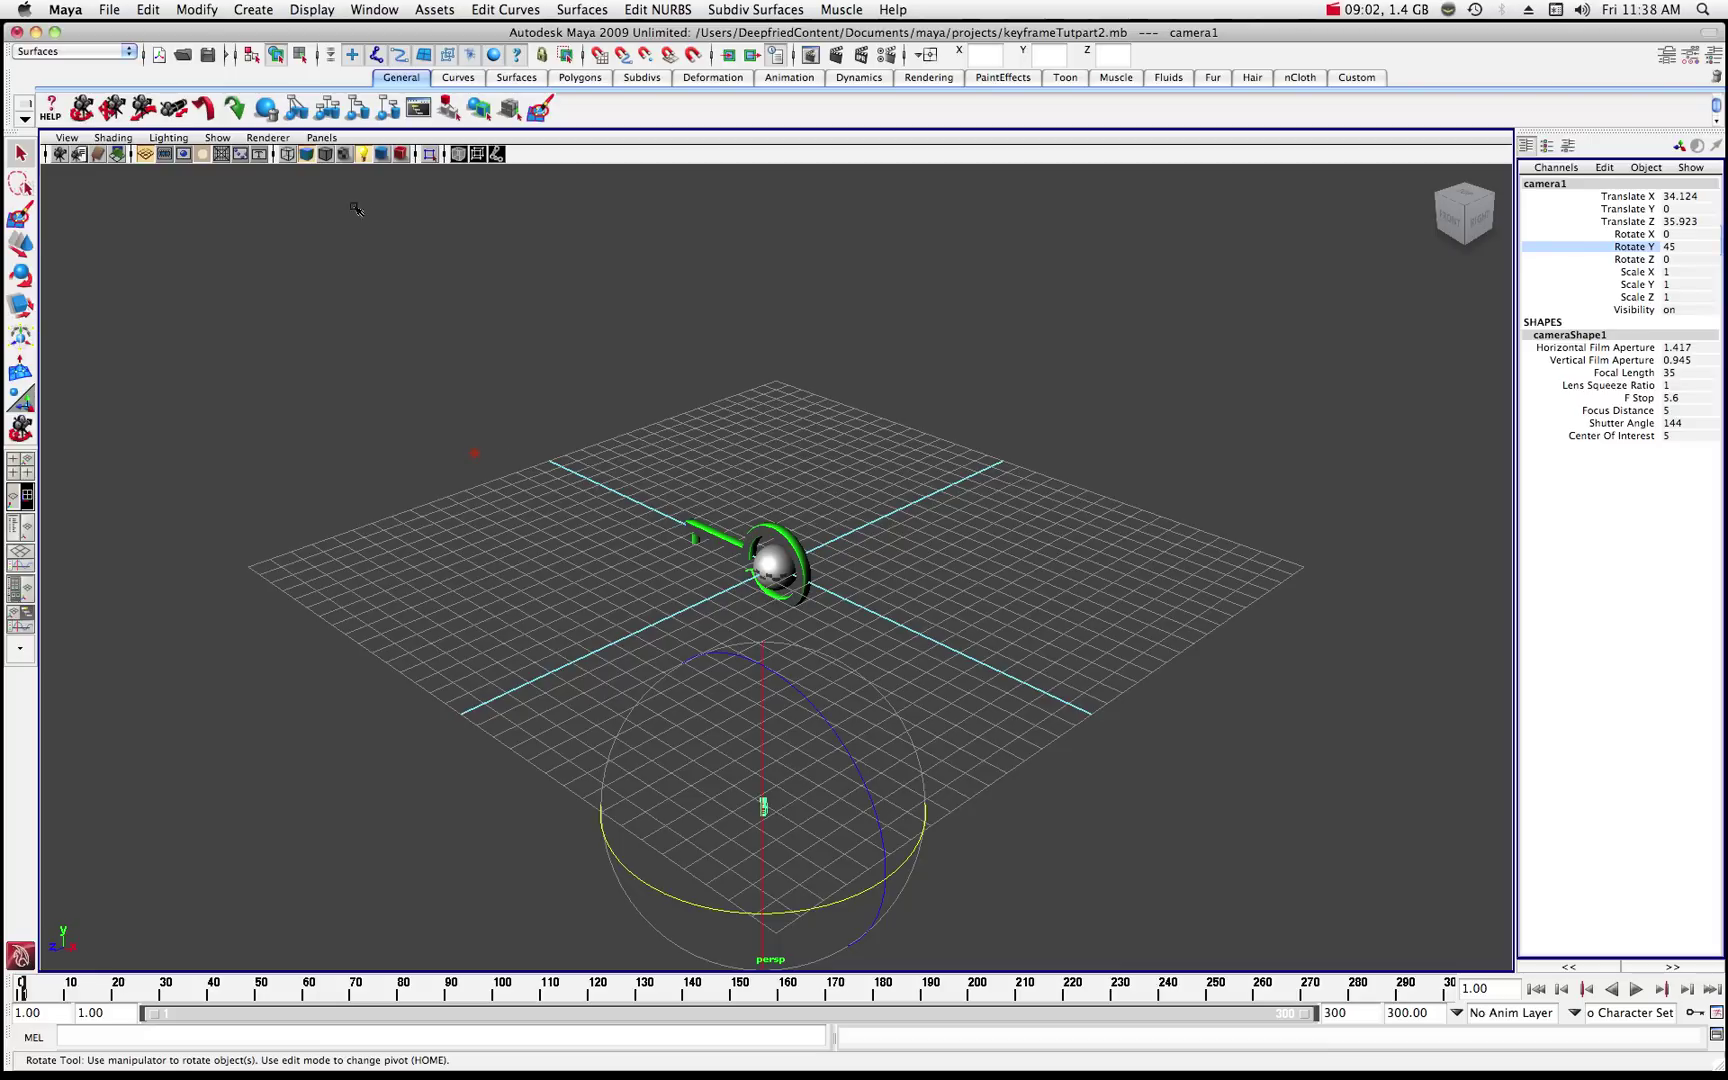
- Look through the selected camera and play back the animation from its viewpoint
left_click(318, 139)
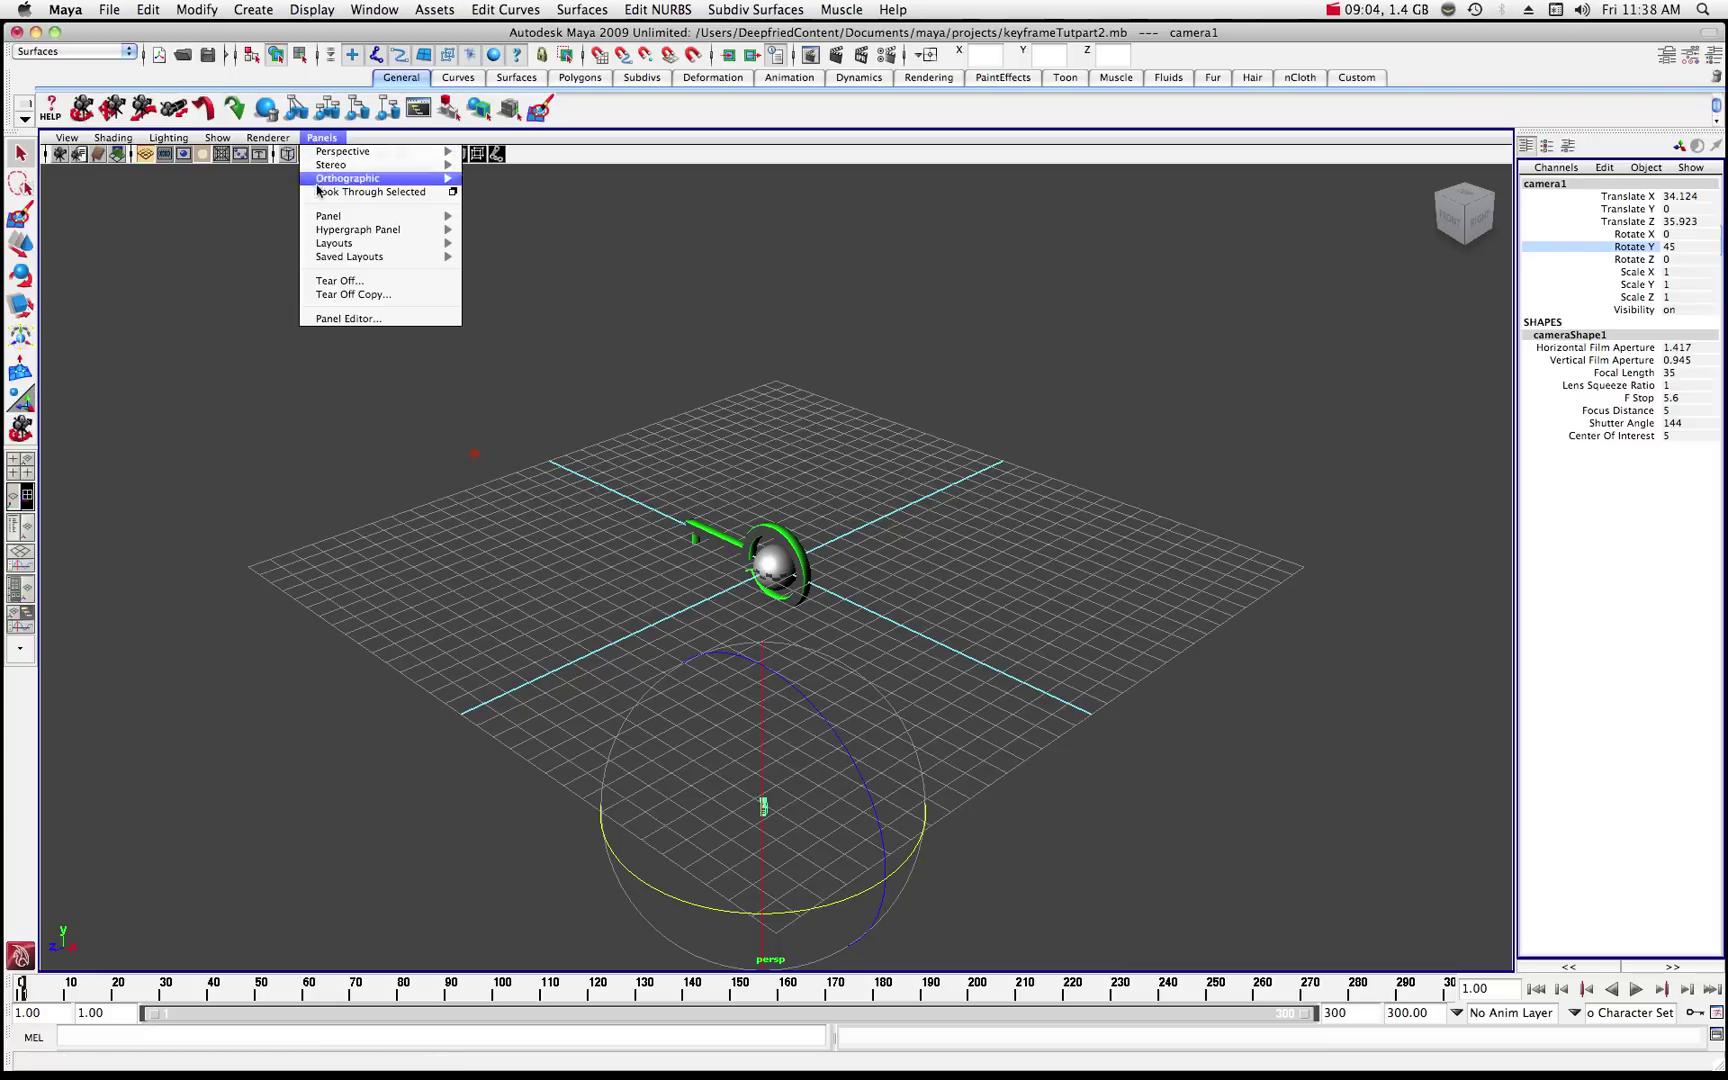
left_click(352, 193)
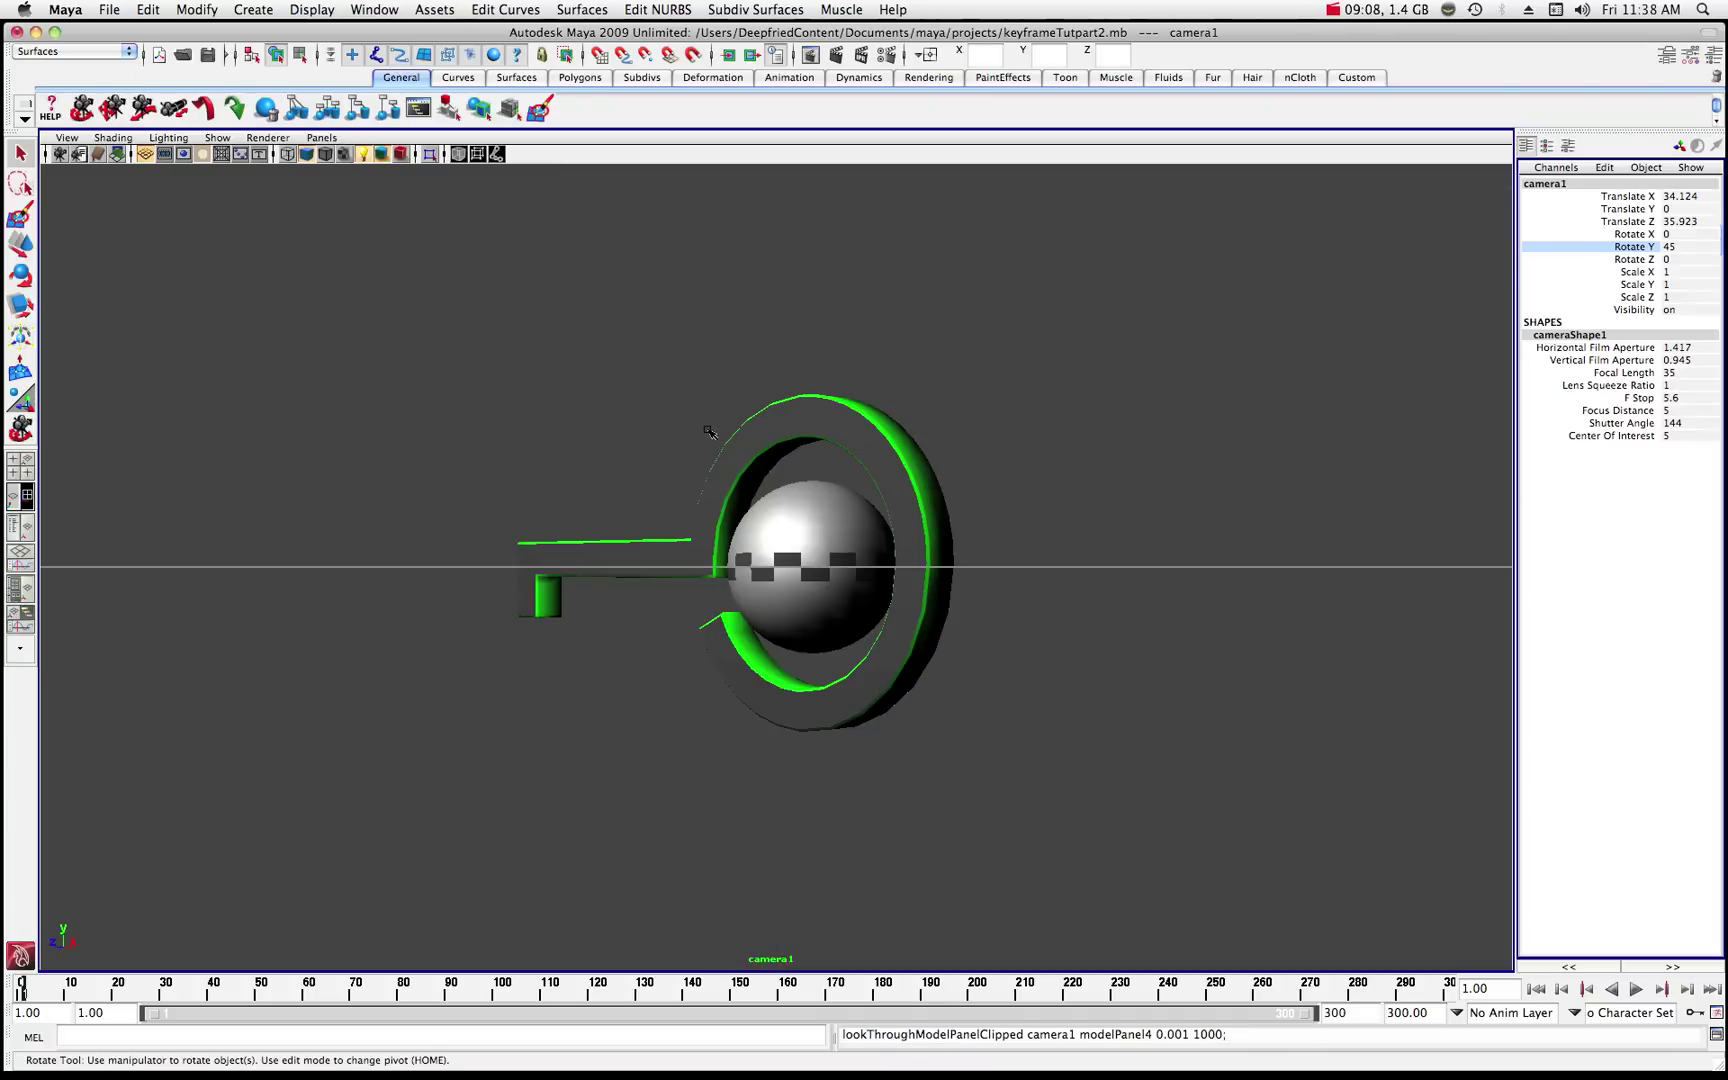
left_click(1636, 989)
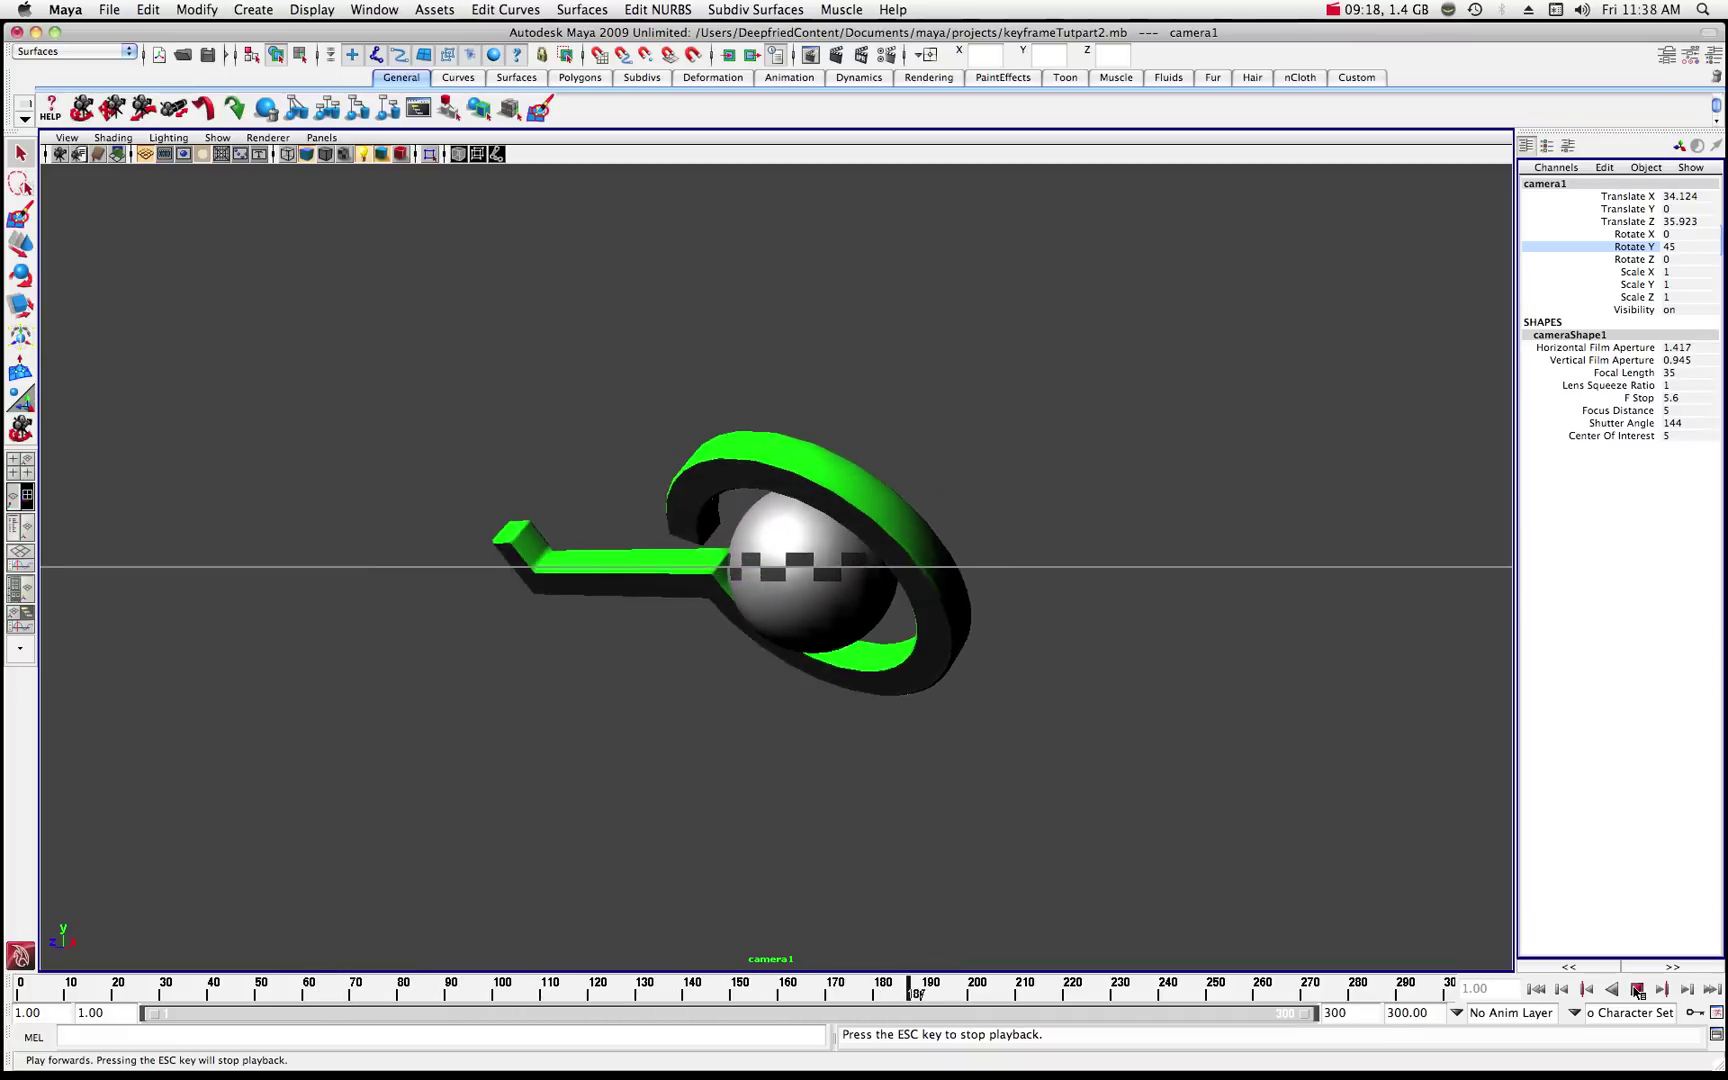
left_click(1637, 990)
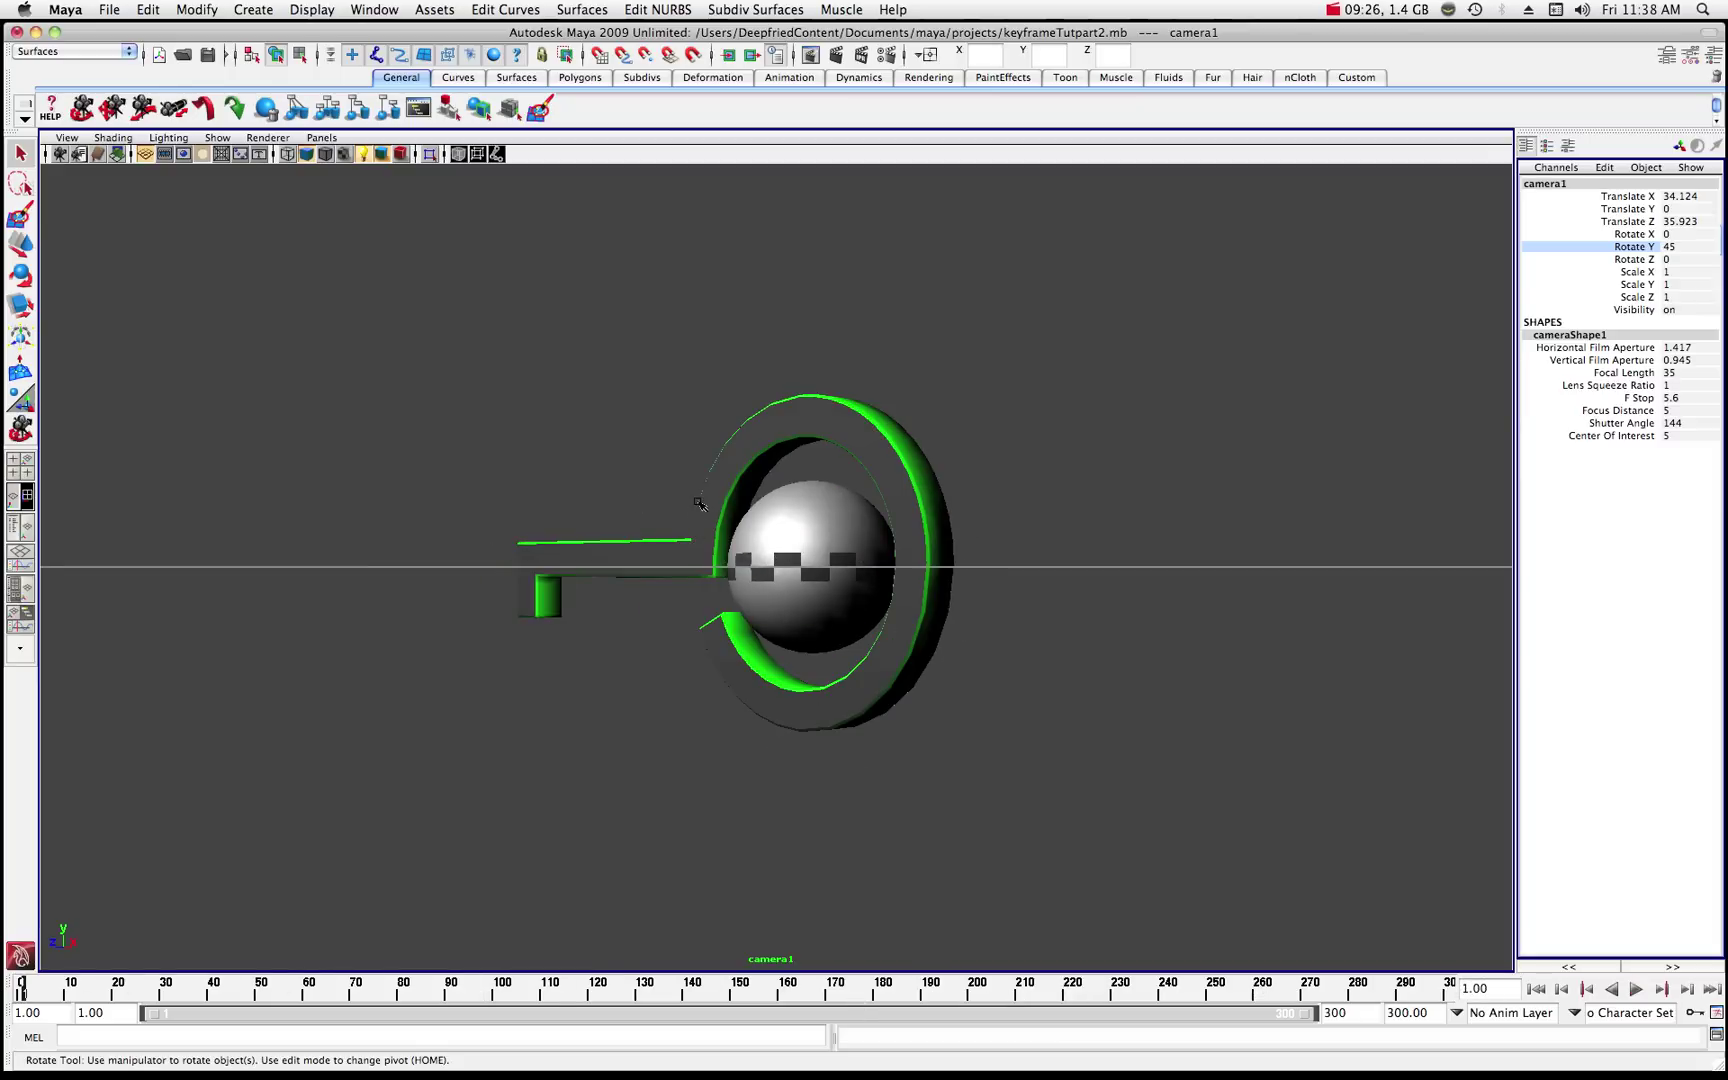
- Track the camera slightly upward to a height of about 0.9 in Y
left_click(112, 108)
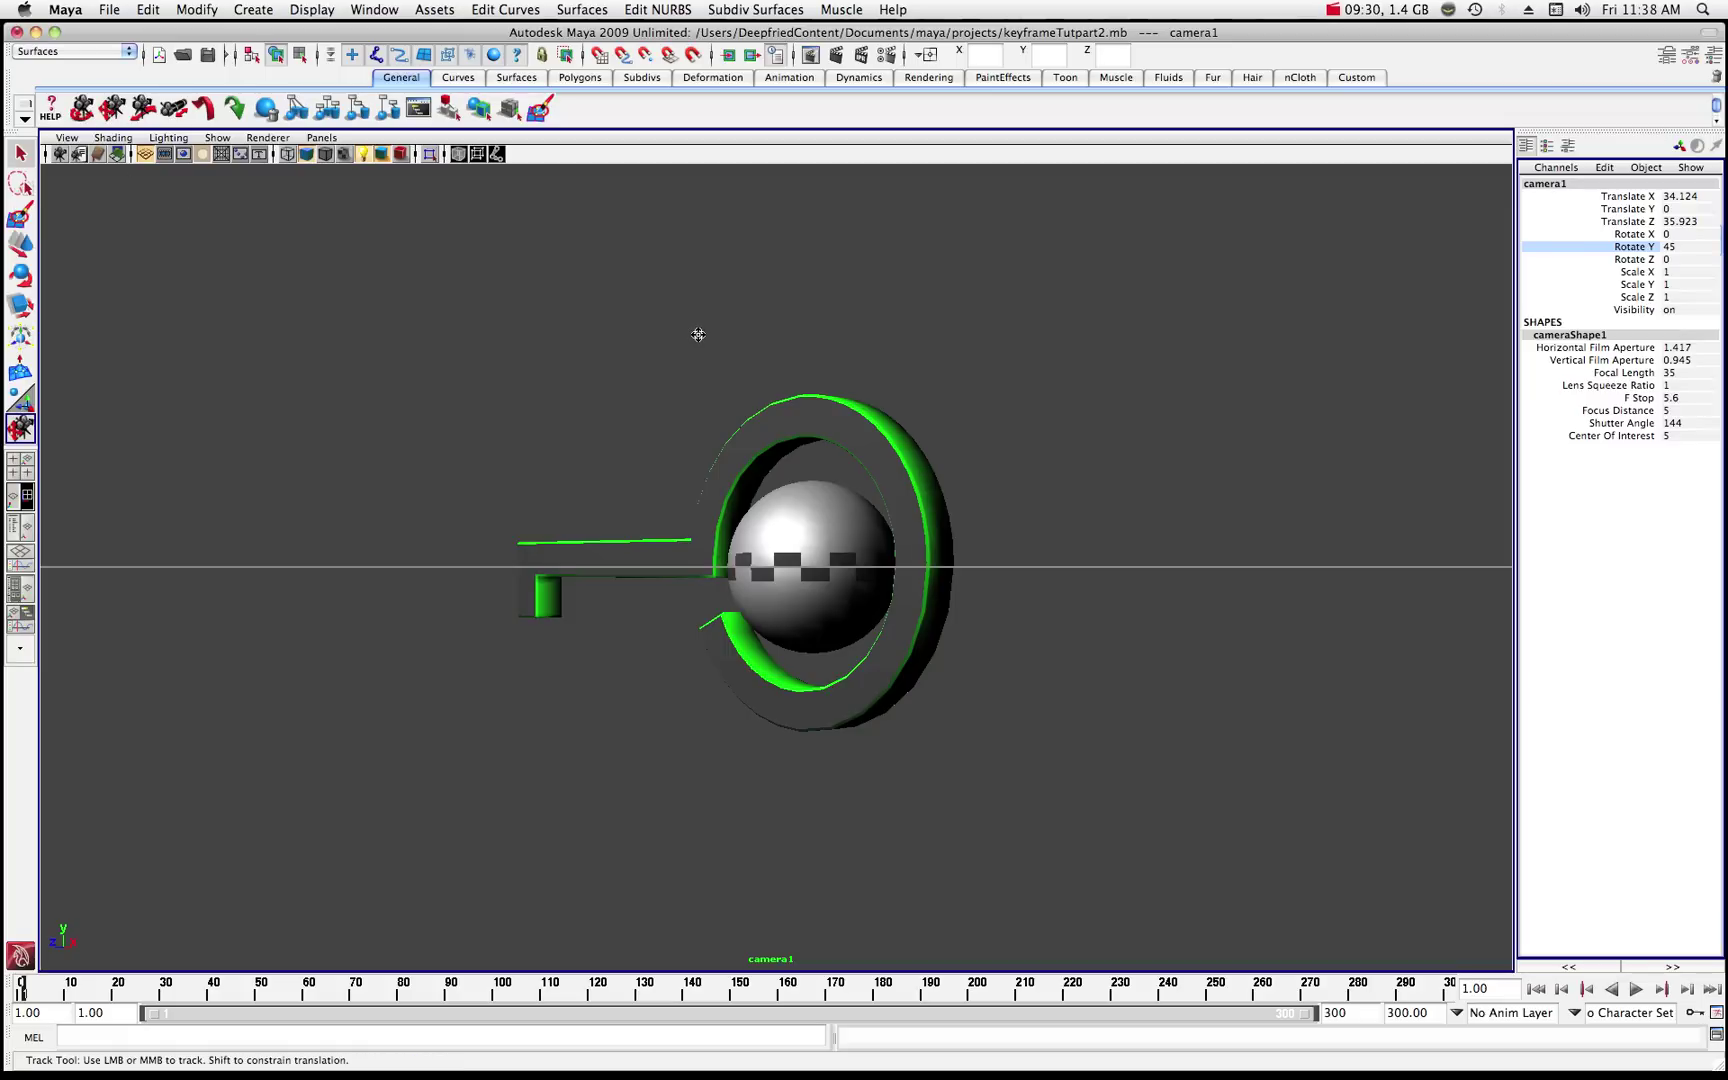
left_click_drag(679, 336, 656, 557)
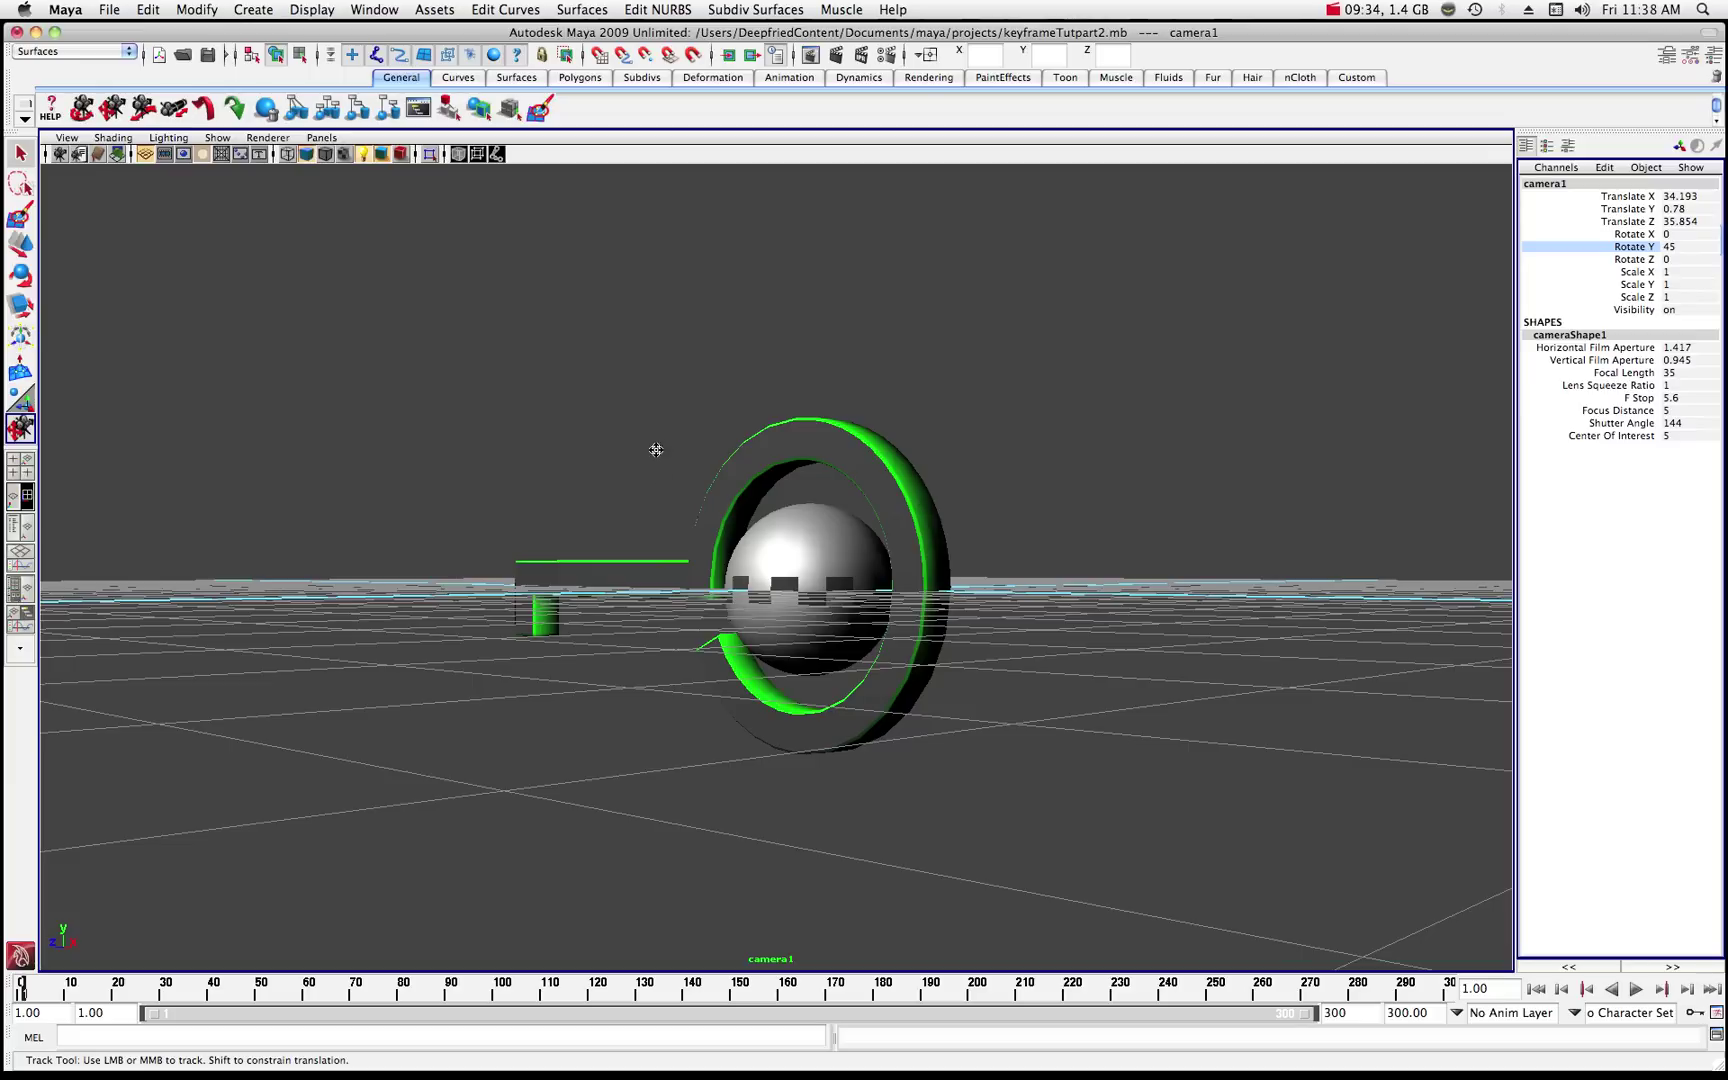
left_click_drag(643, 369, 636, 397)
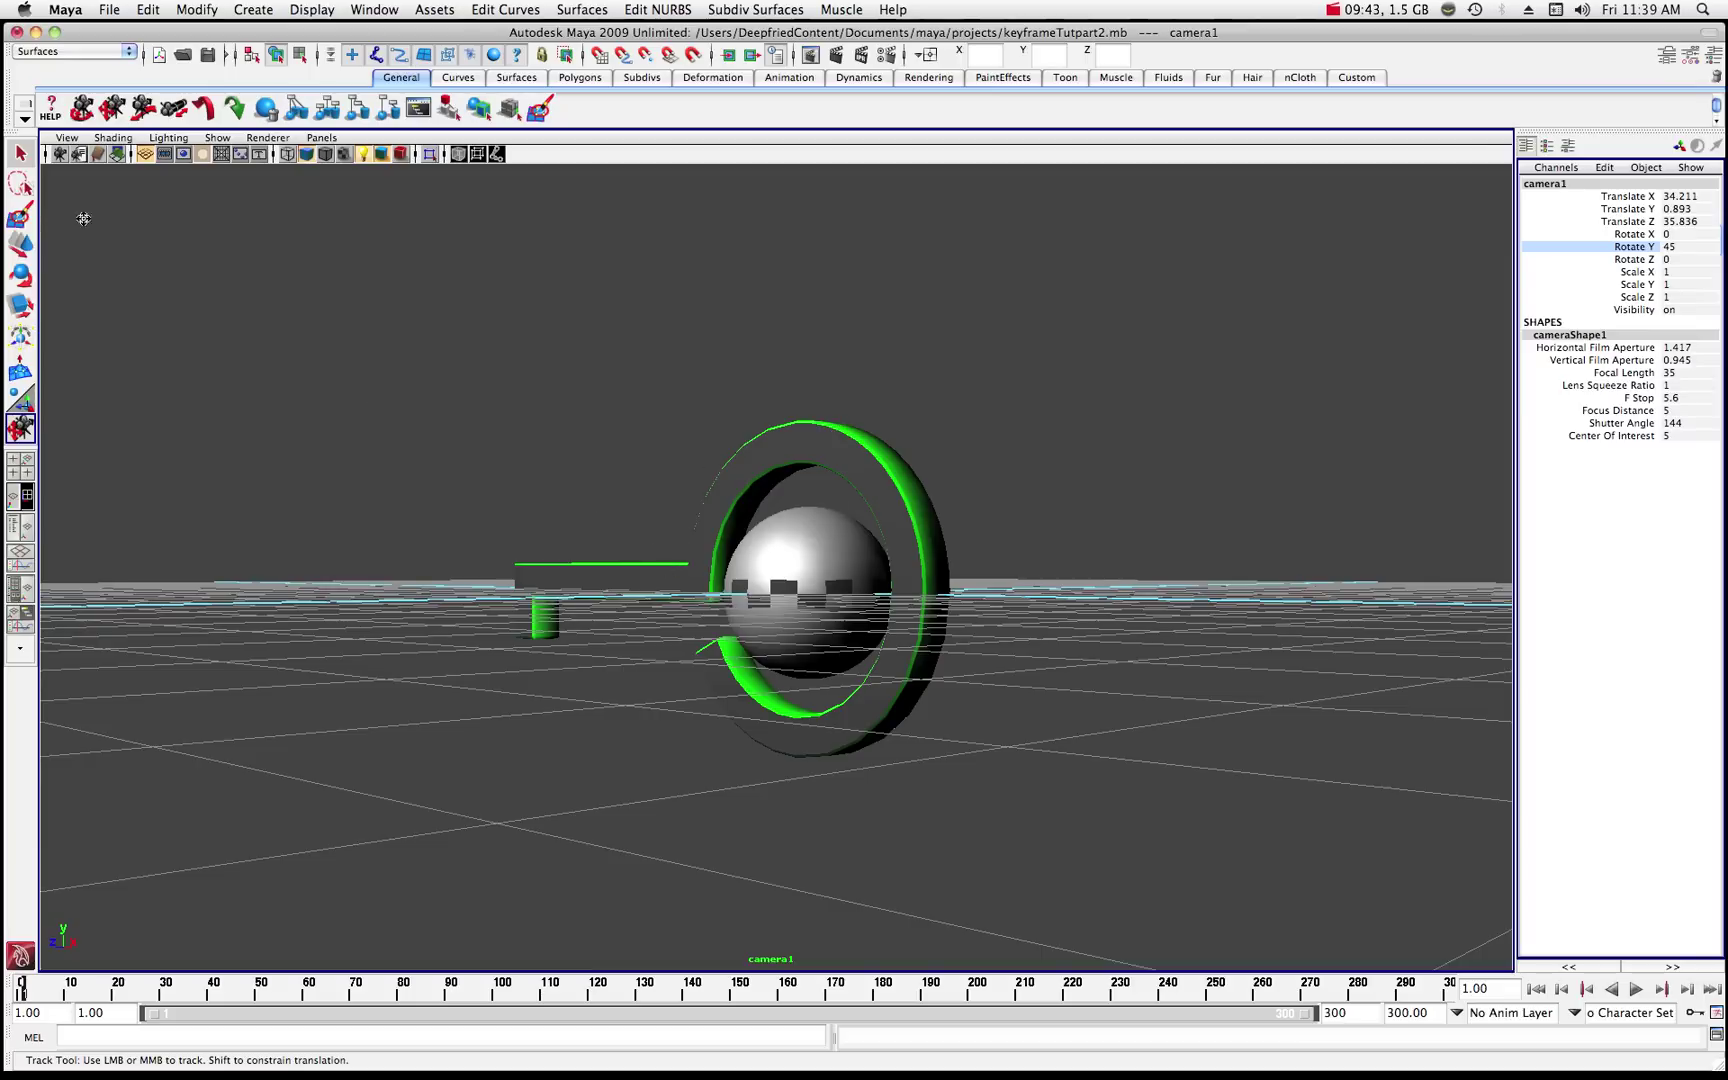
- Select the ring shape and the sphere together and raise them above the grid to about 7.3 in Y
left_click(20, 152)
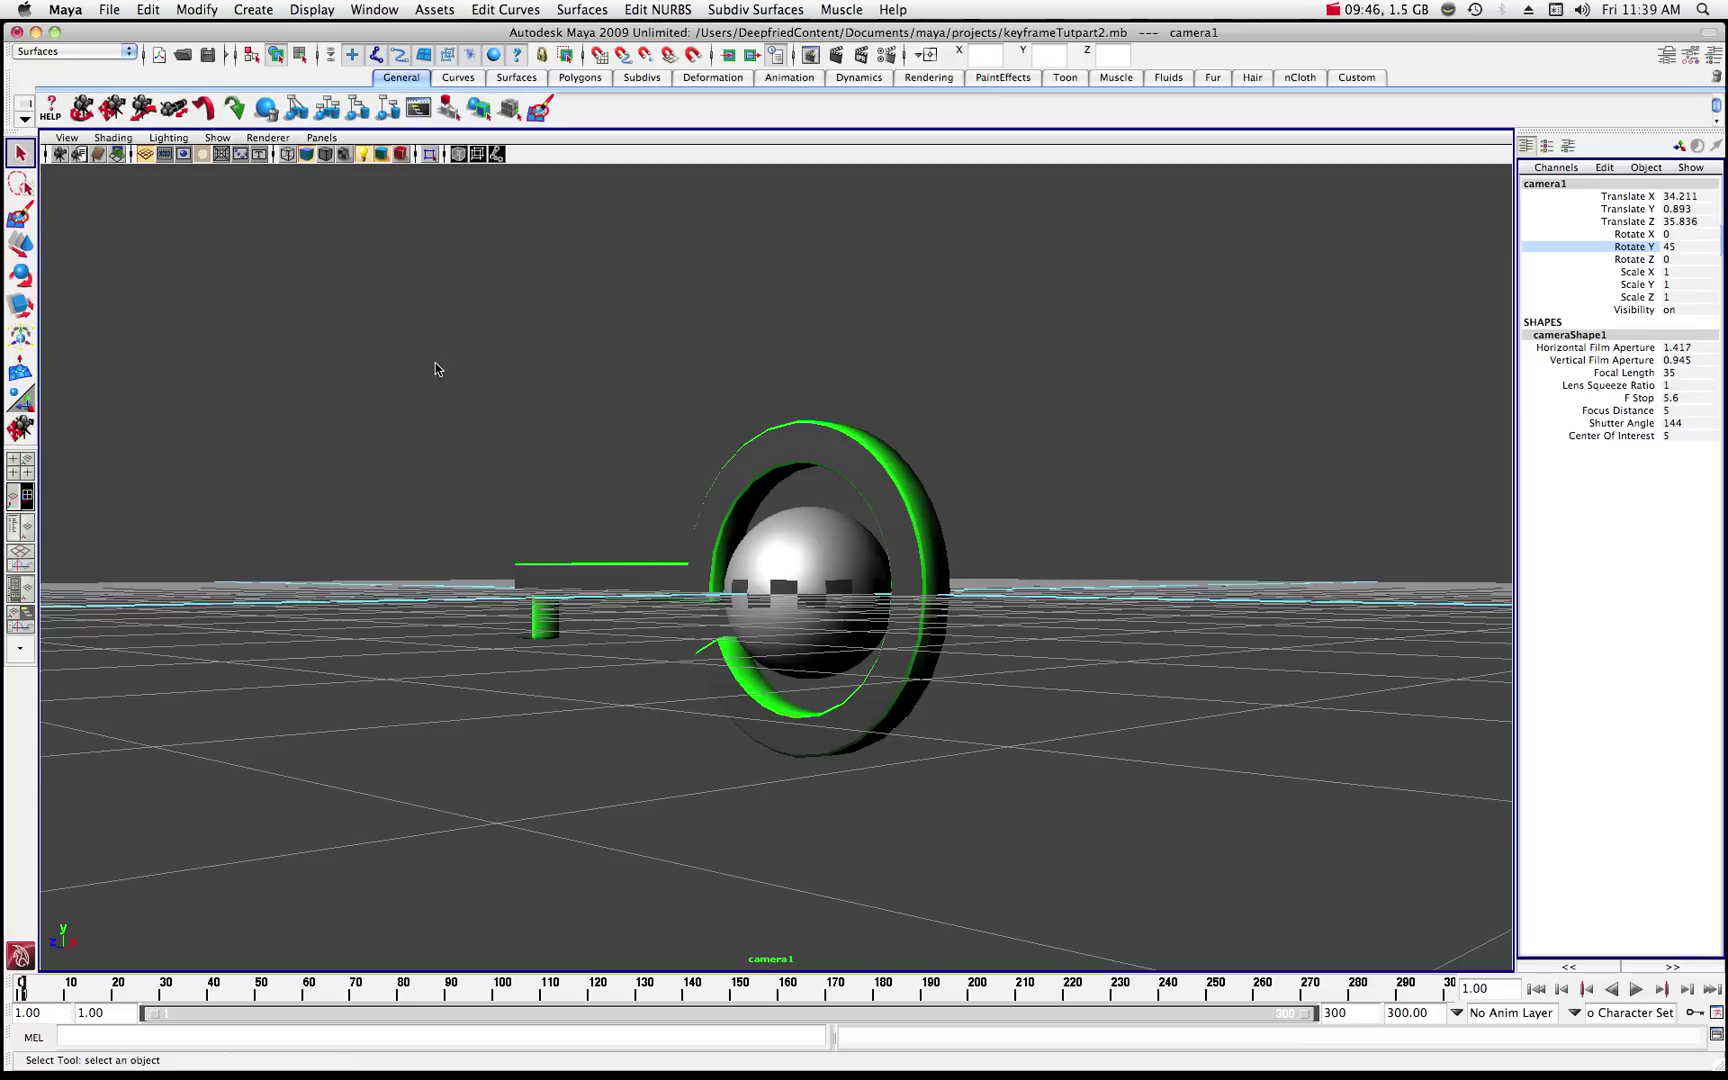
left_click_drag(407, 356, 989, 779)
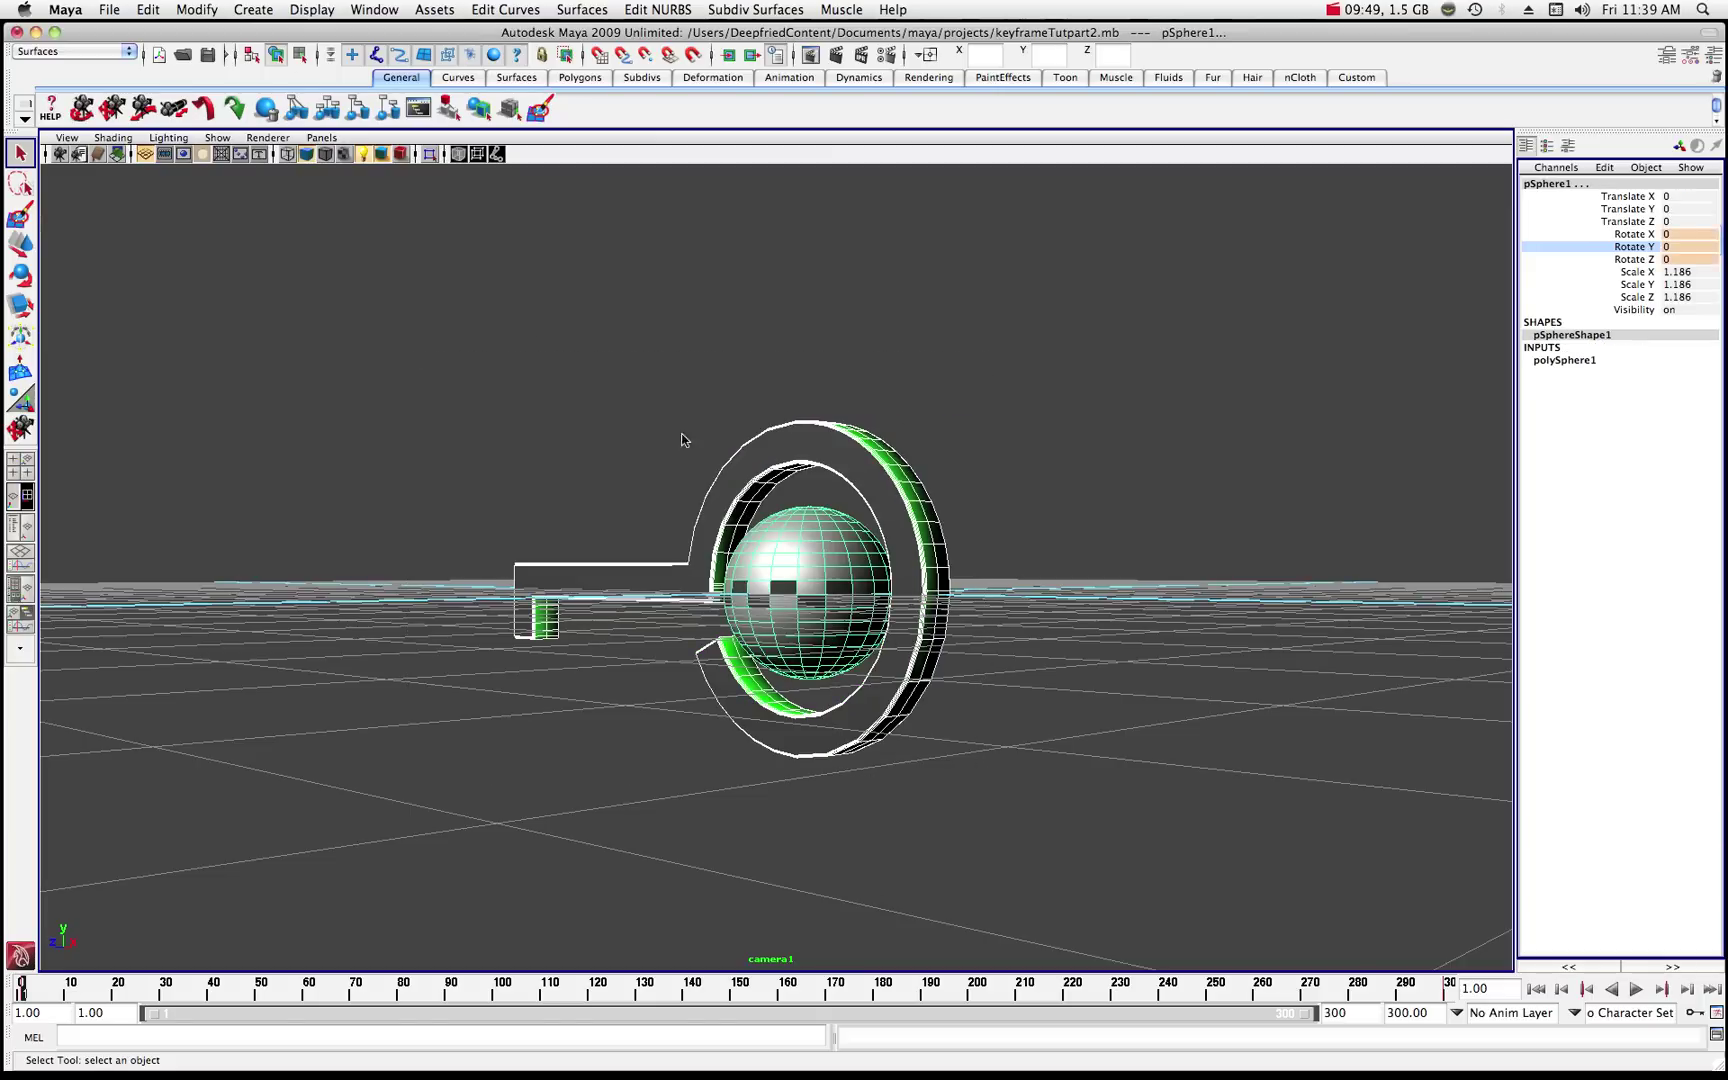
left_click(21, 243)
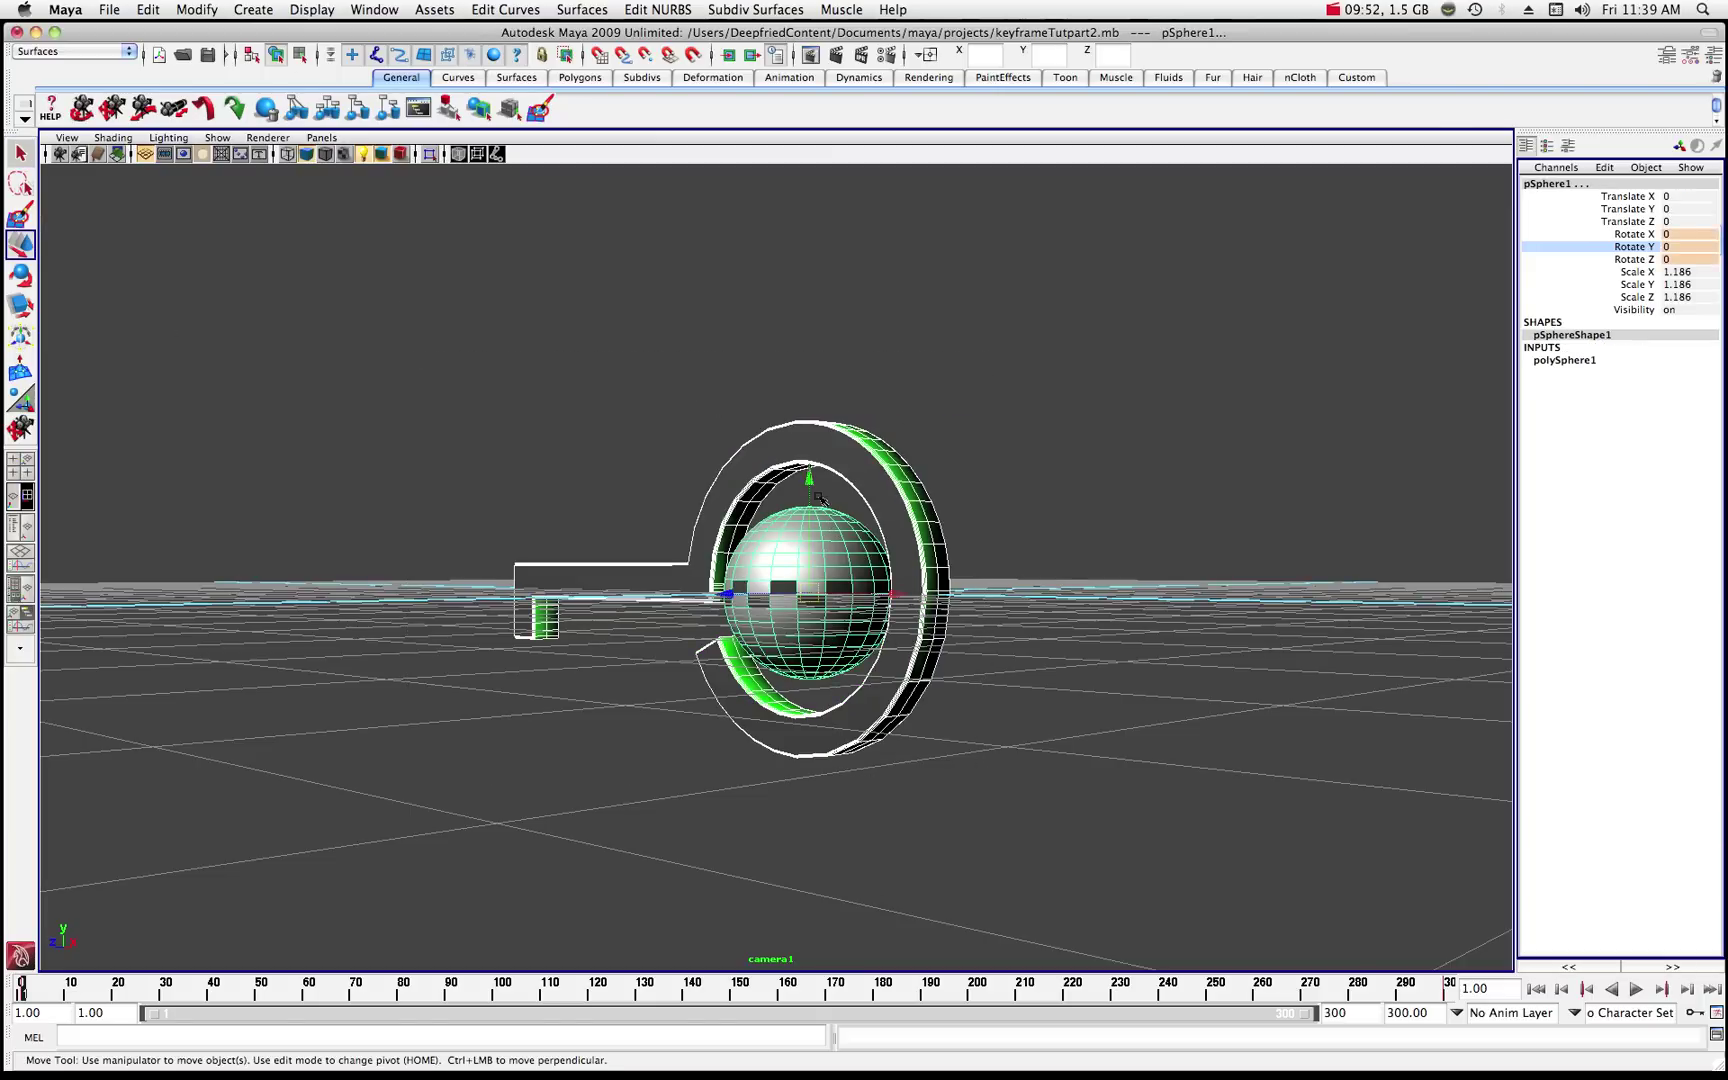
left_click_drag(812, 485, 824, 283)
scroll(803, 486, "down", 5)
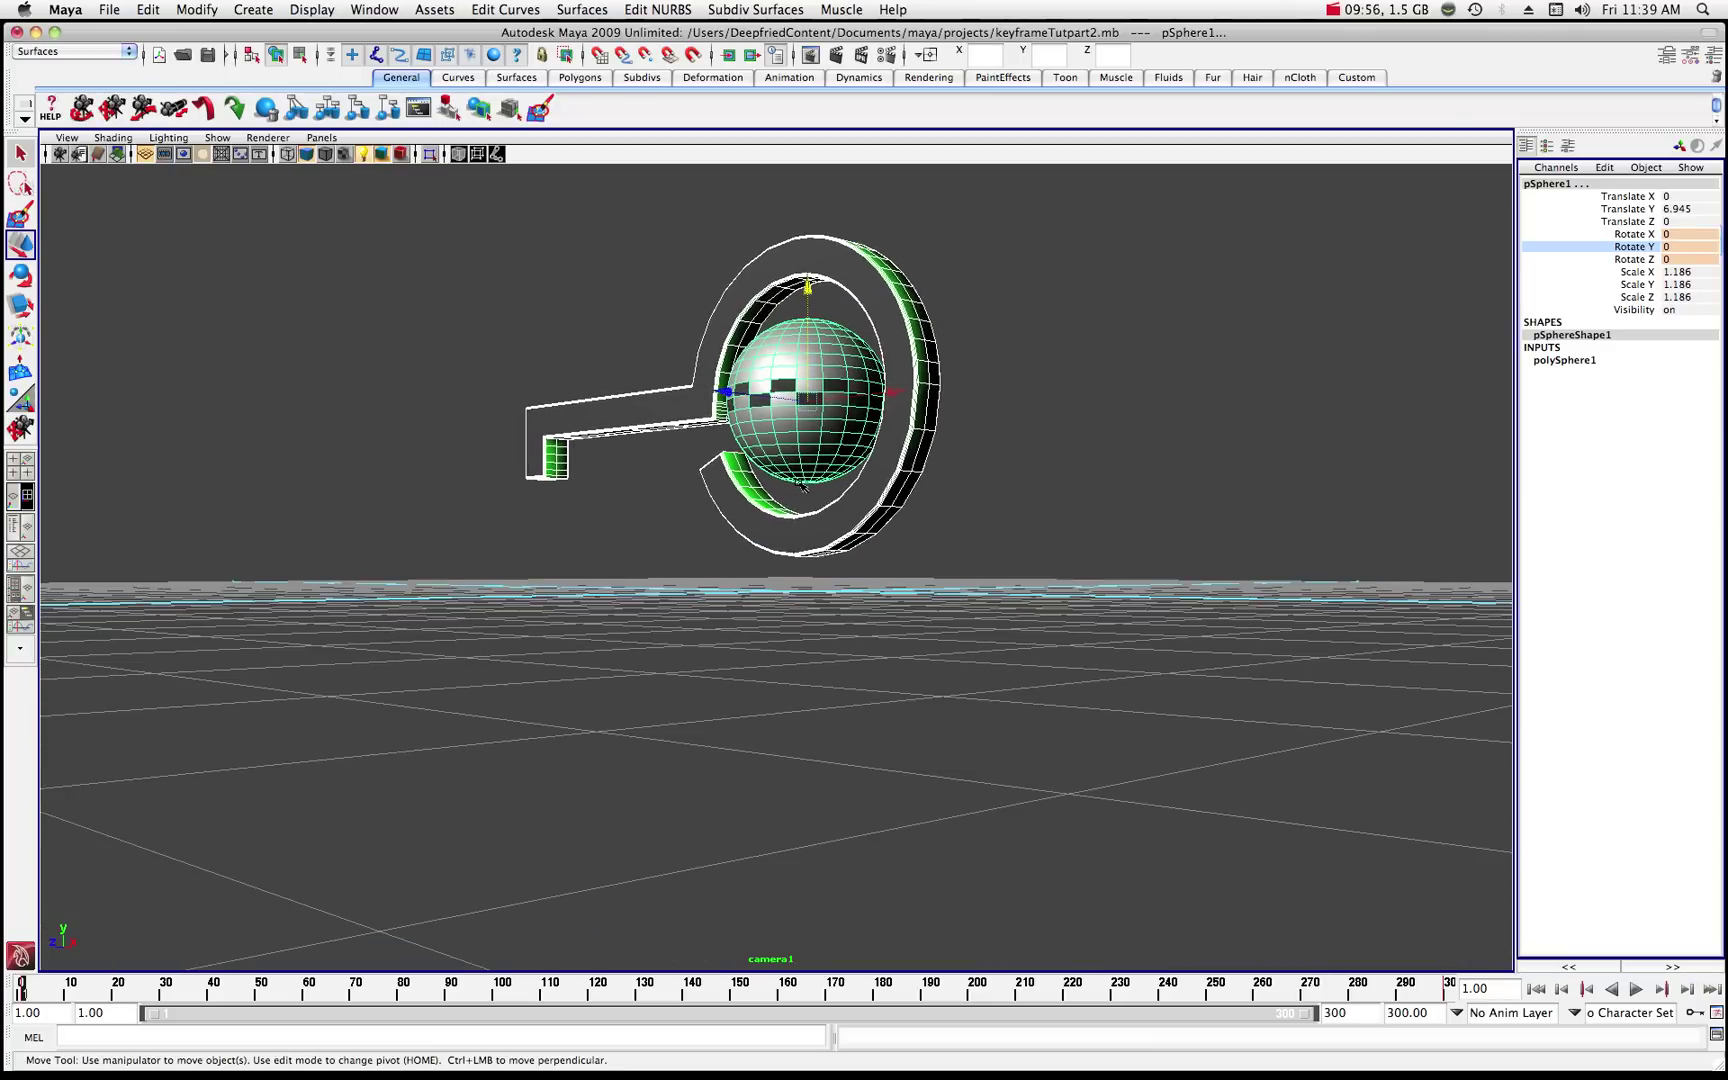
left_click_drag(808, 287, 808, 276)
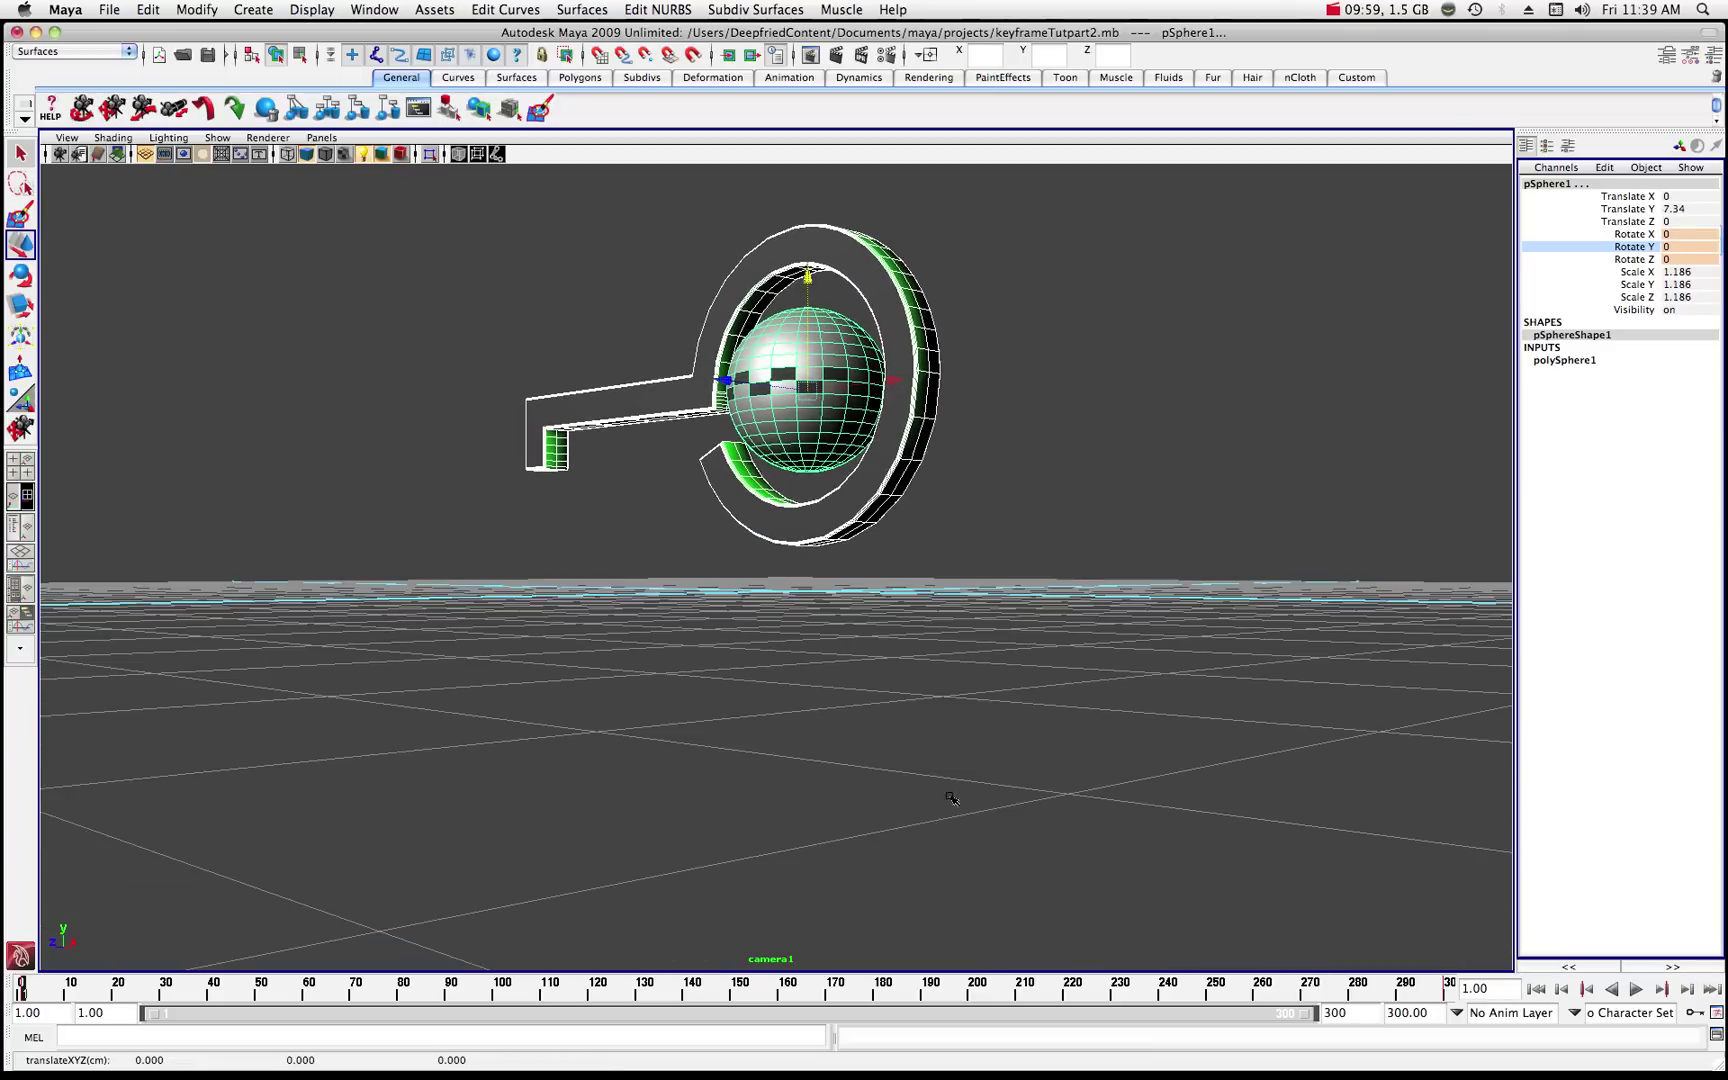
- Play back the raised logo's animation through the camera, stop it partway and clear the selection
left_click(1636, 989)
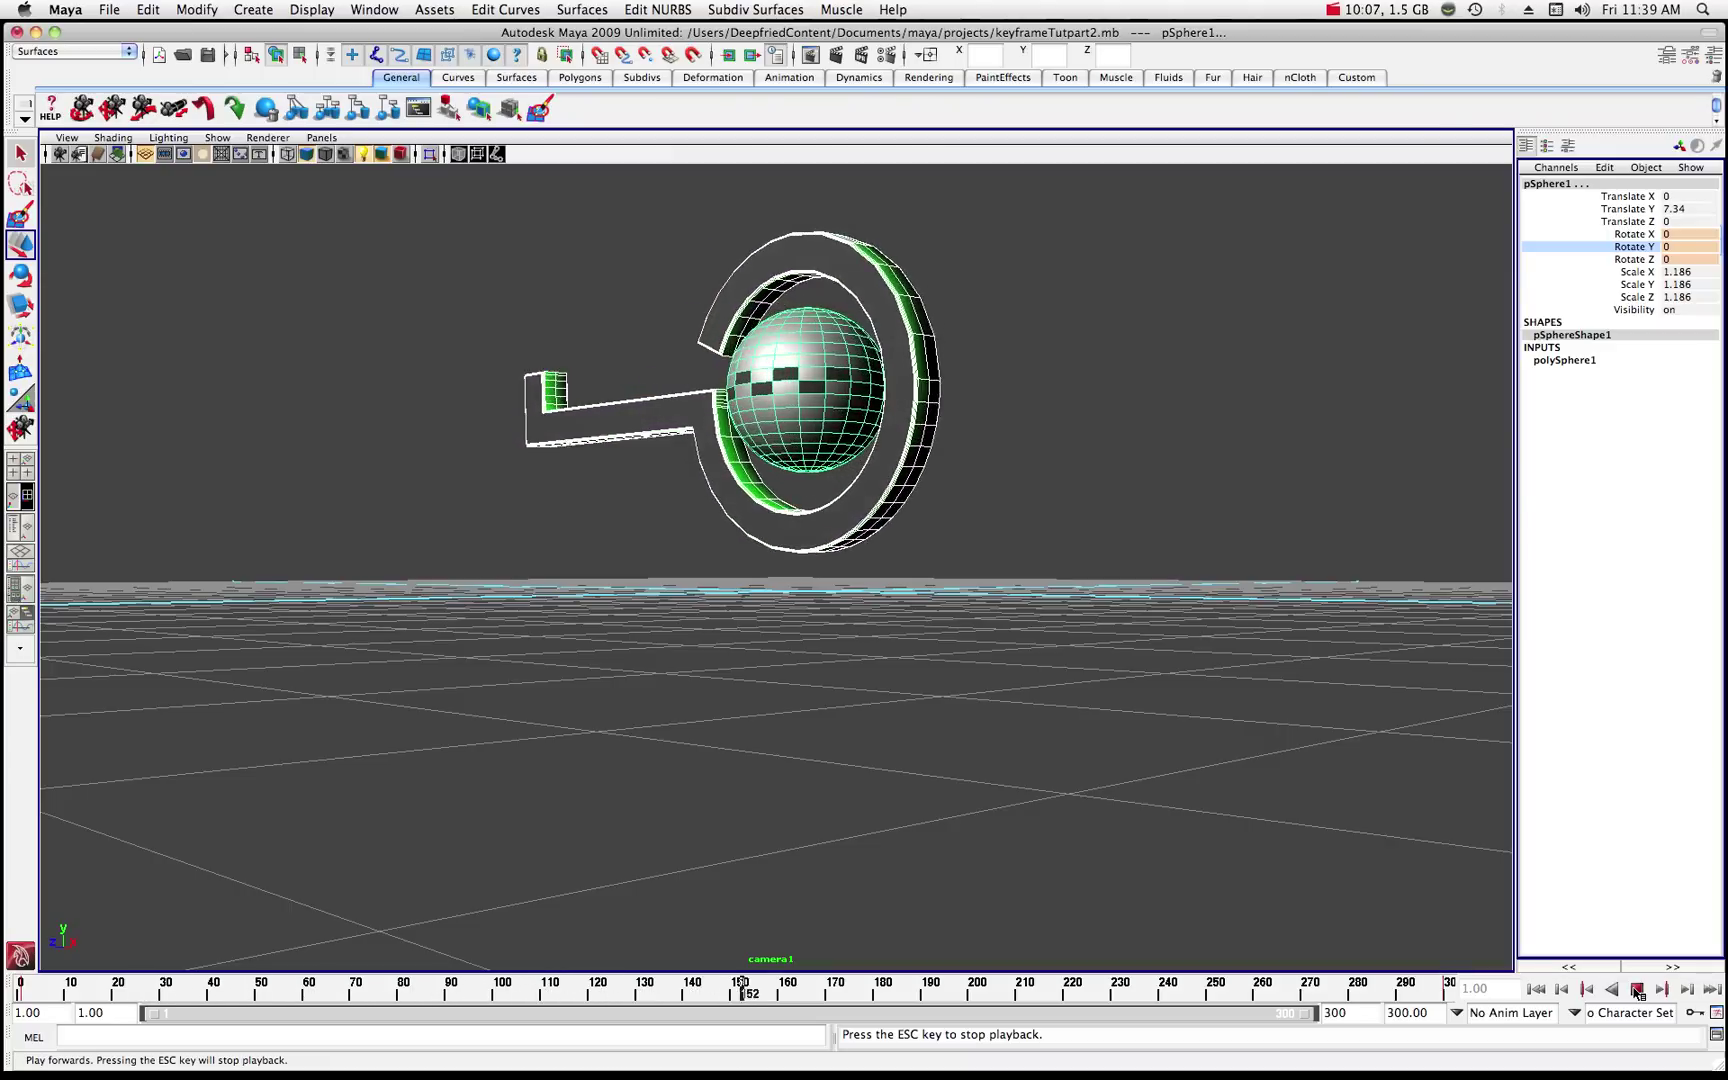
left_click(1638, 990)
left_click(1258, 480)
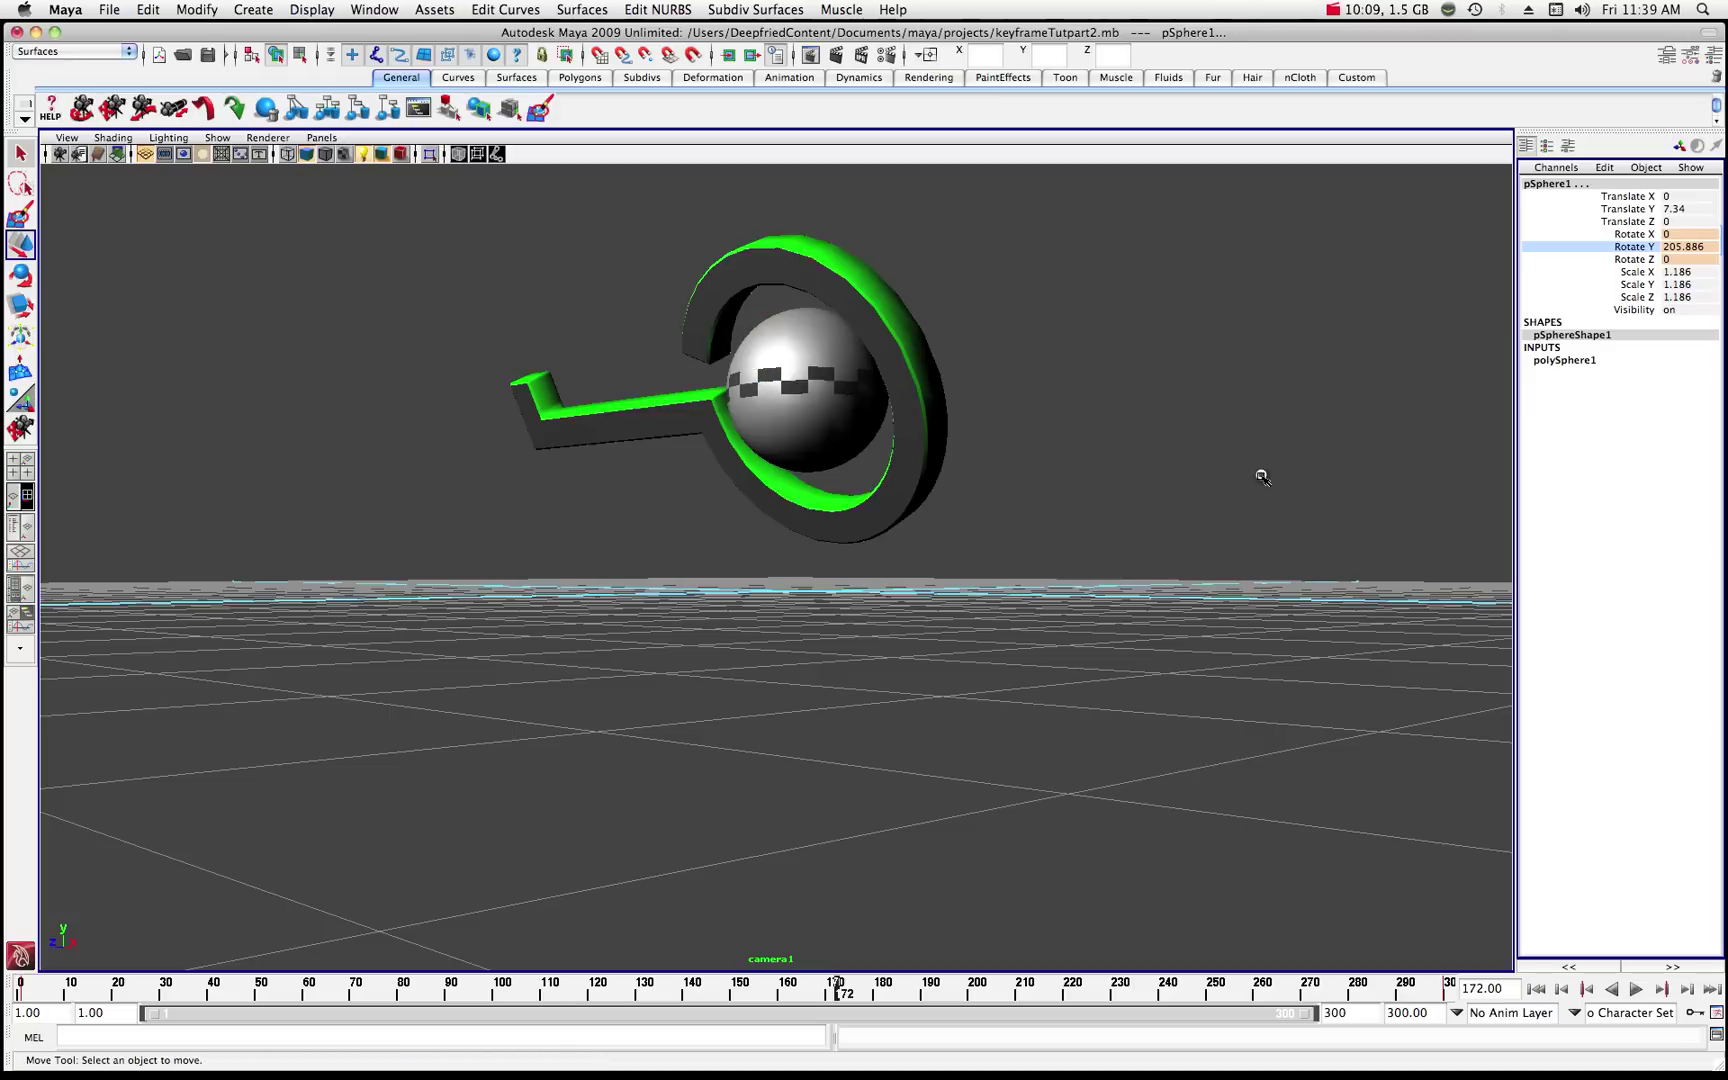
- Return the animation to frame 1 and switch the viewport from the camera to the persp view
left_click_drag(78, 996, 20, 992)
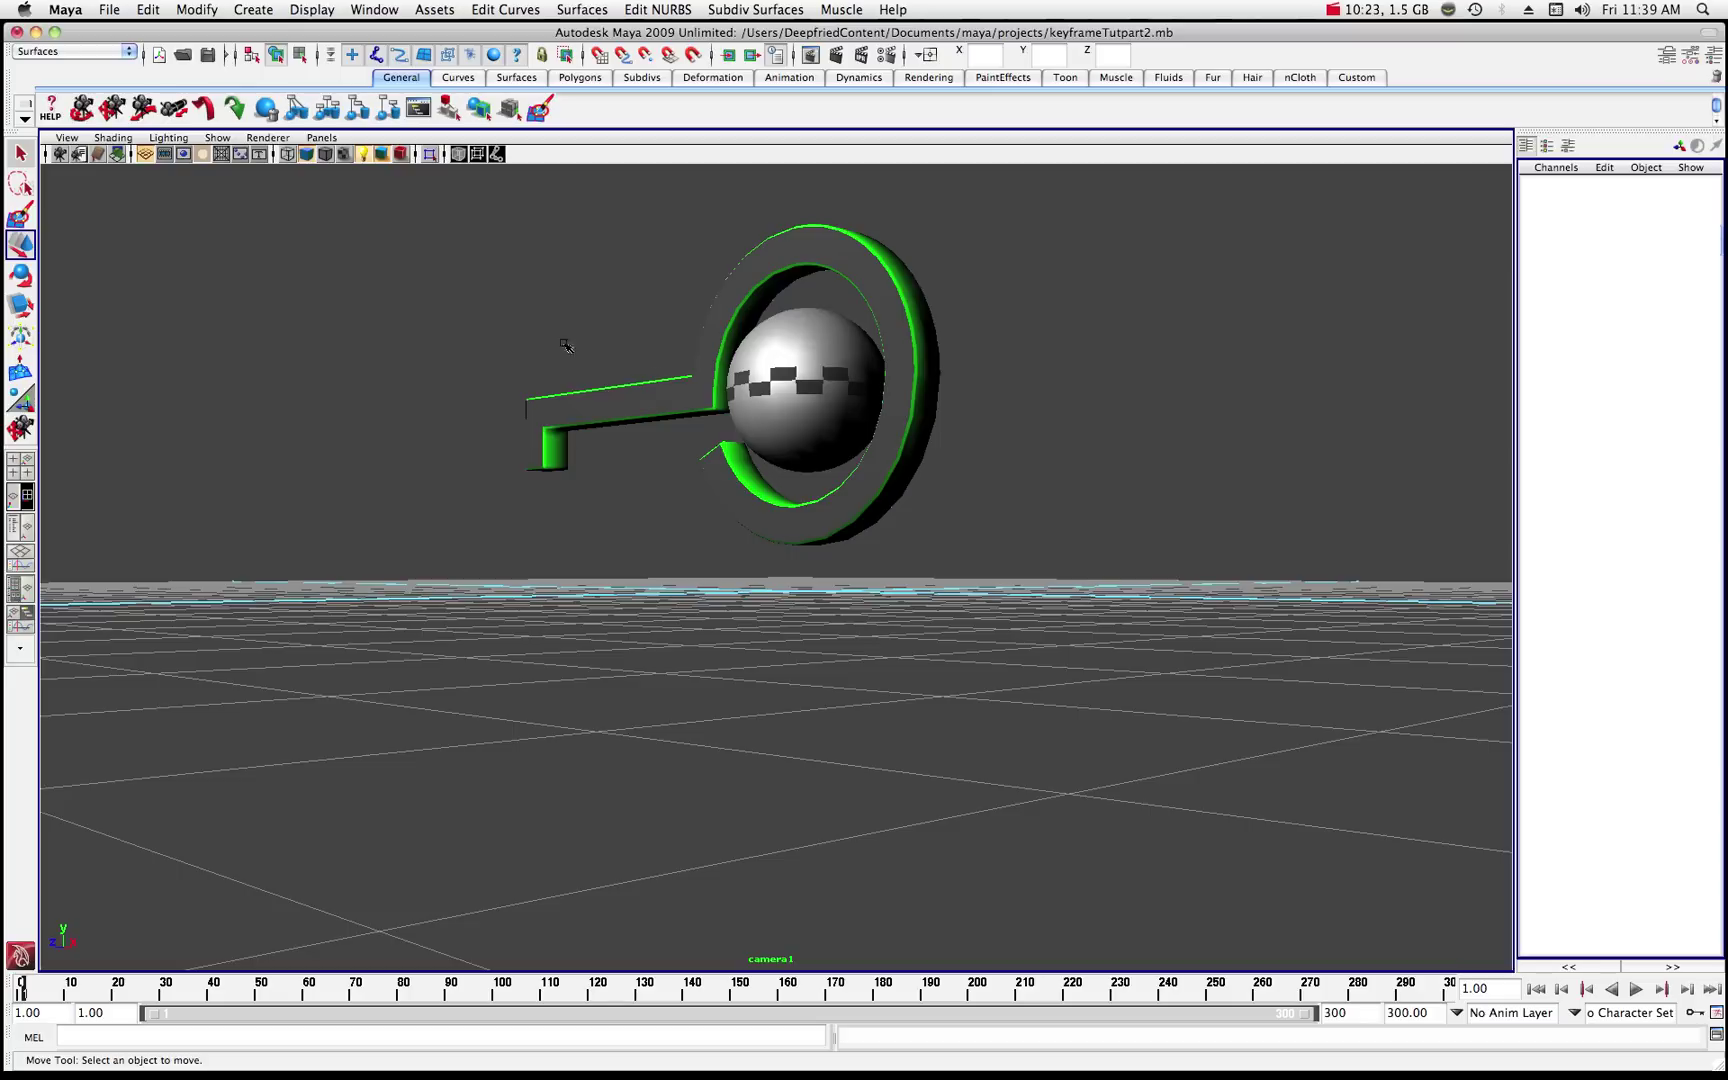
left_click(321, 137)
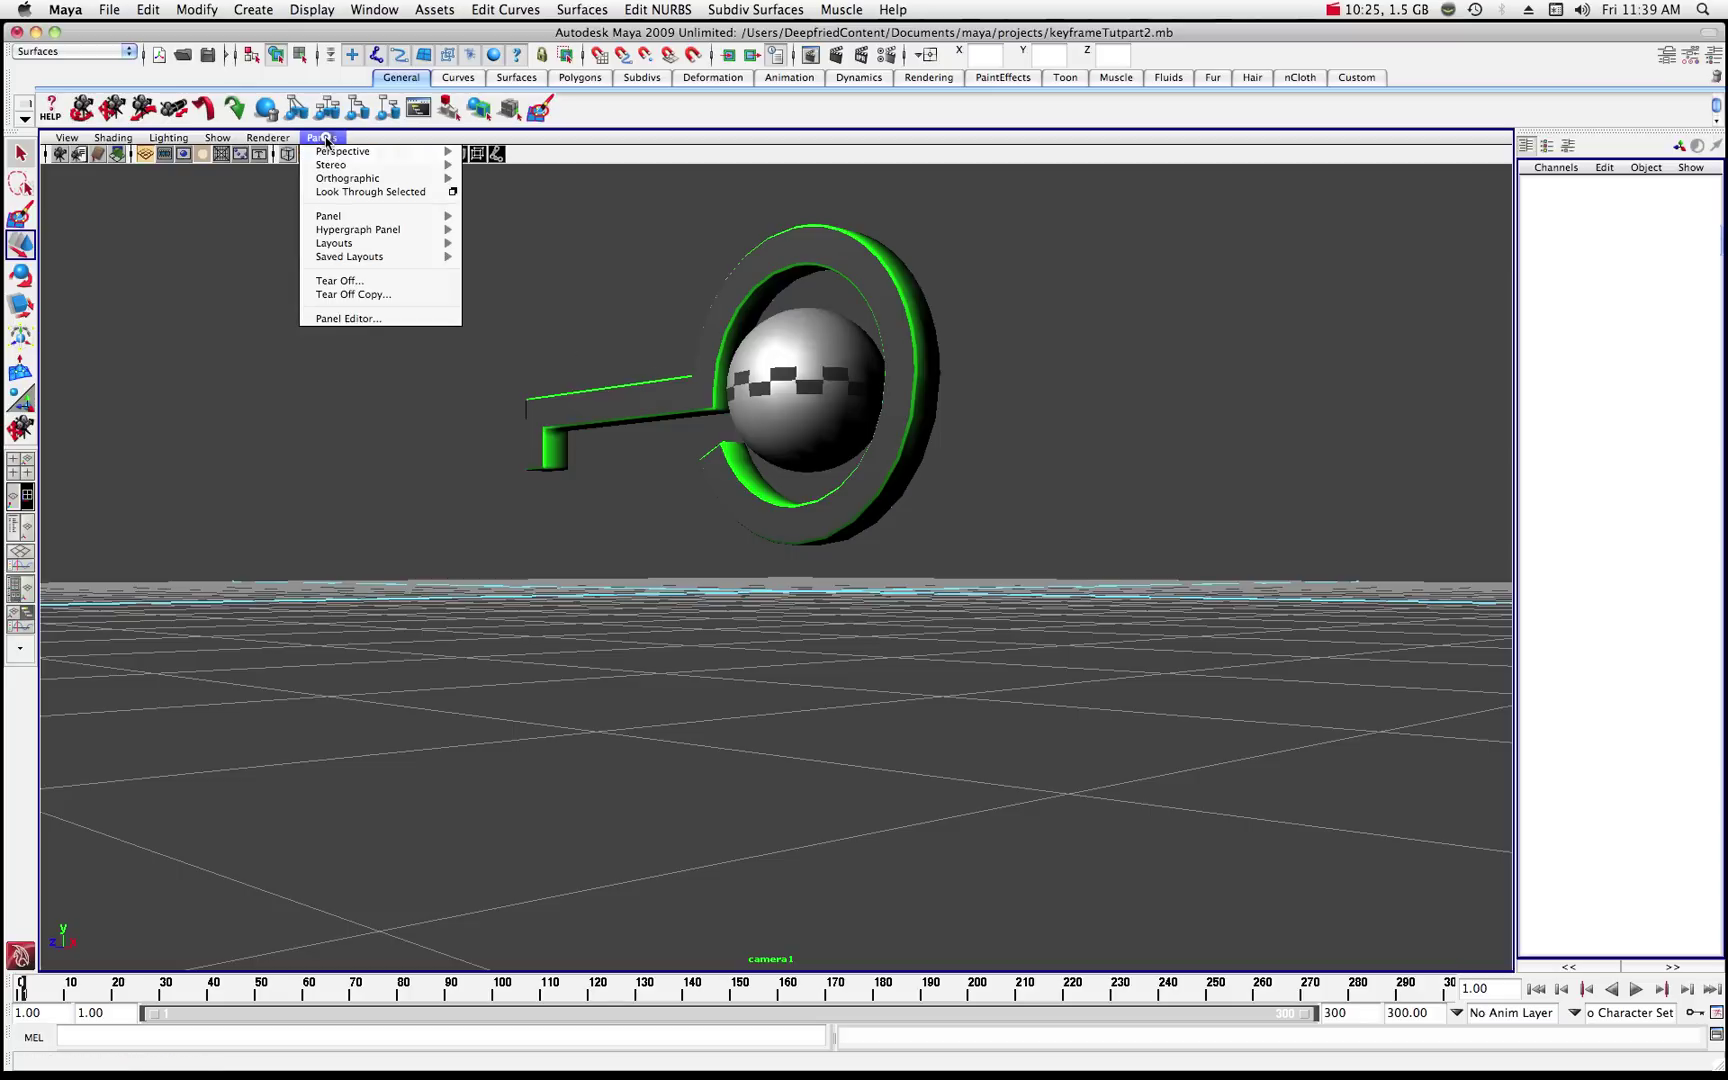
mouse_move(322, 152)
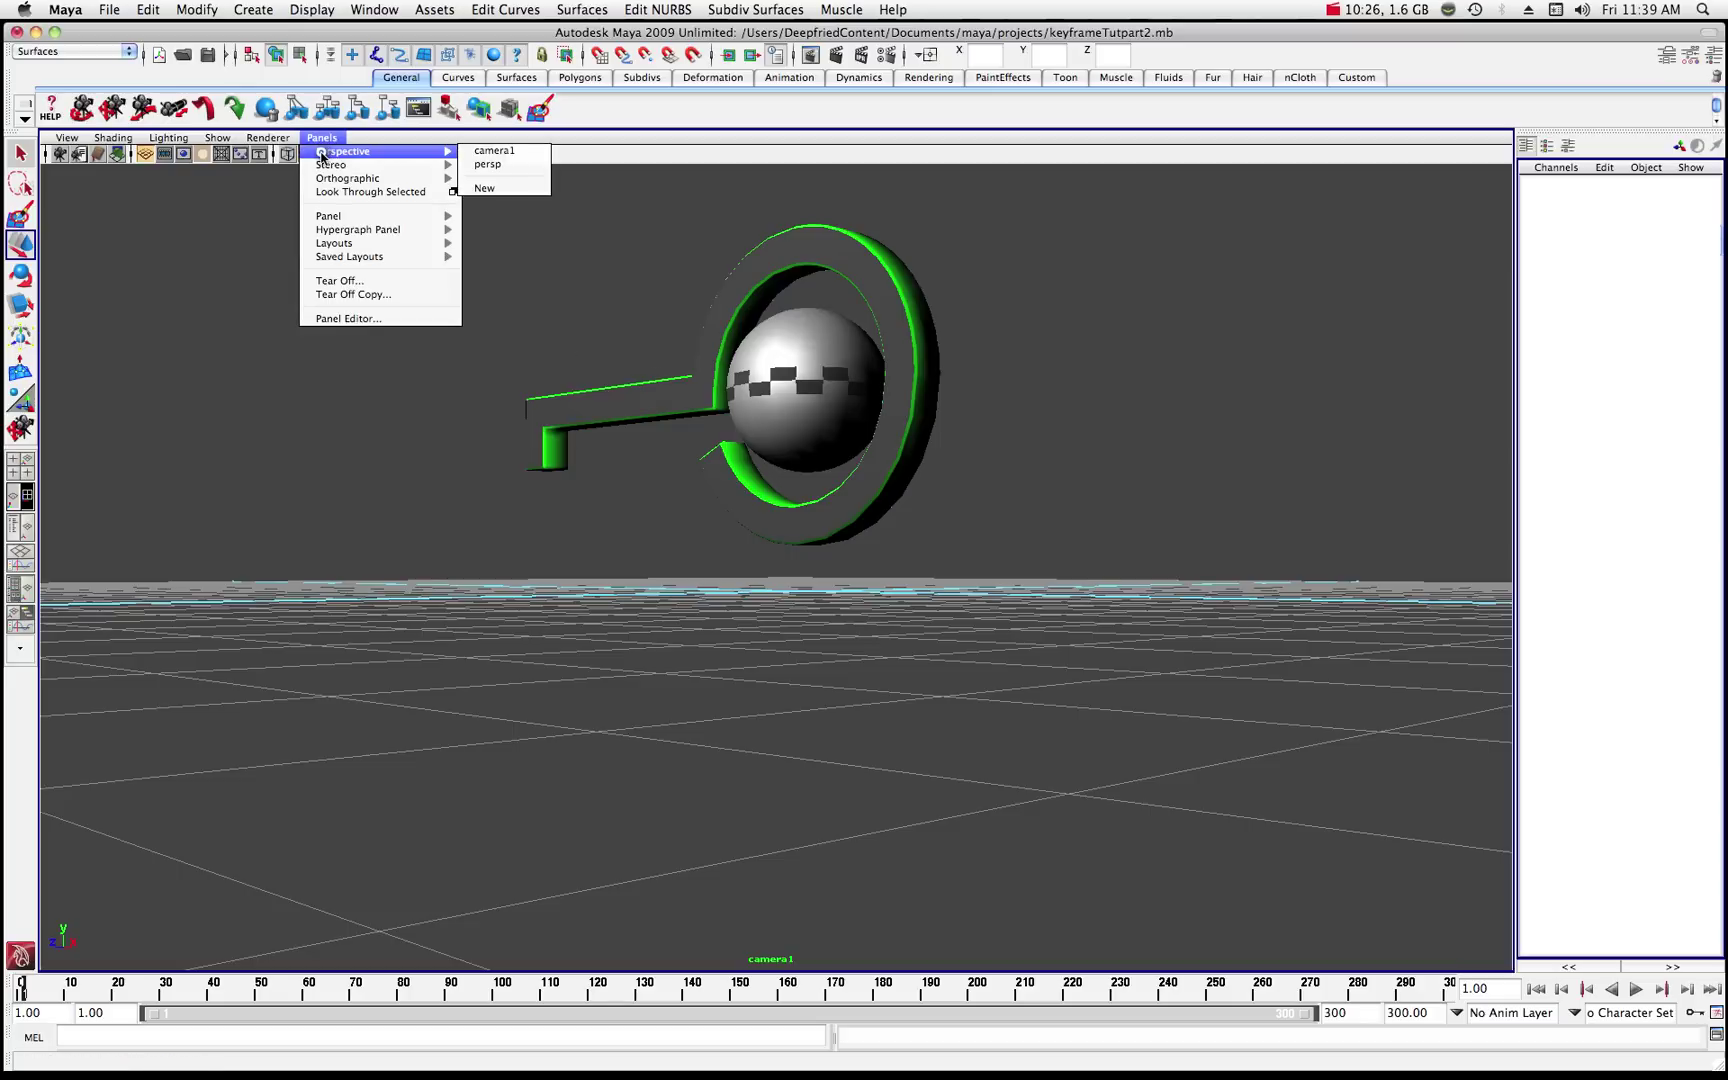
left_click(480, 164)
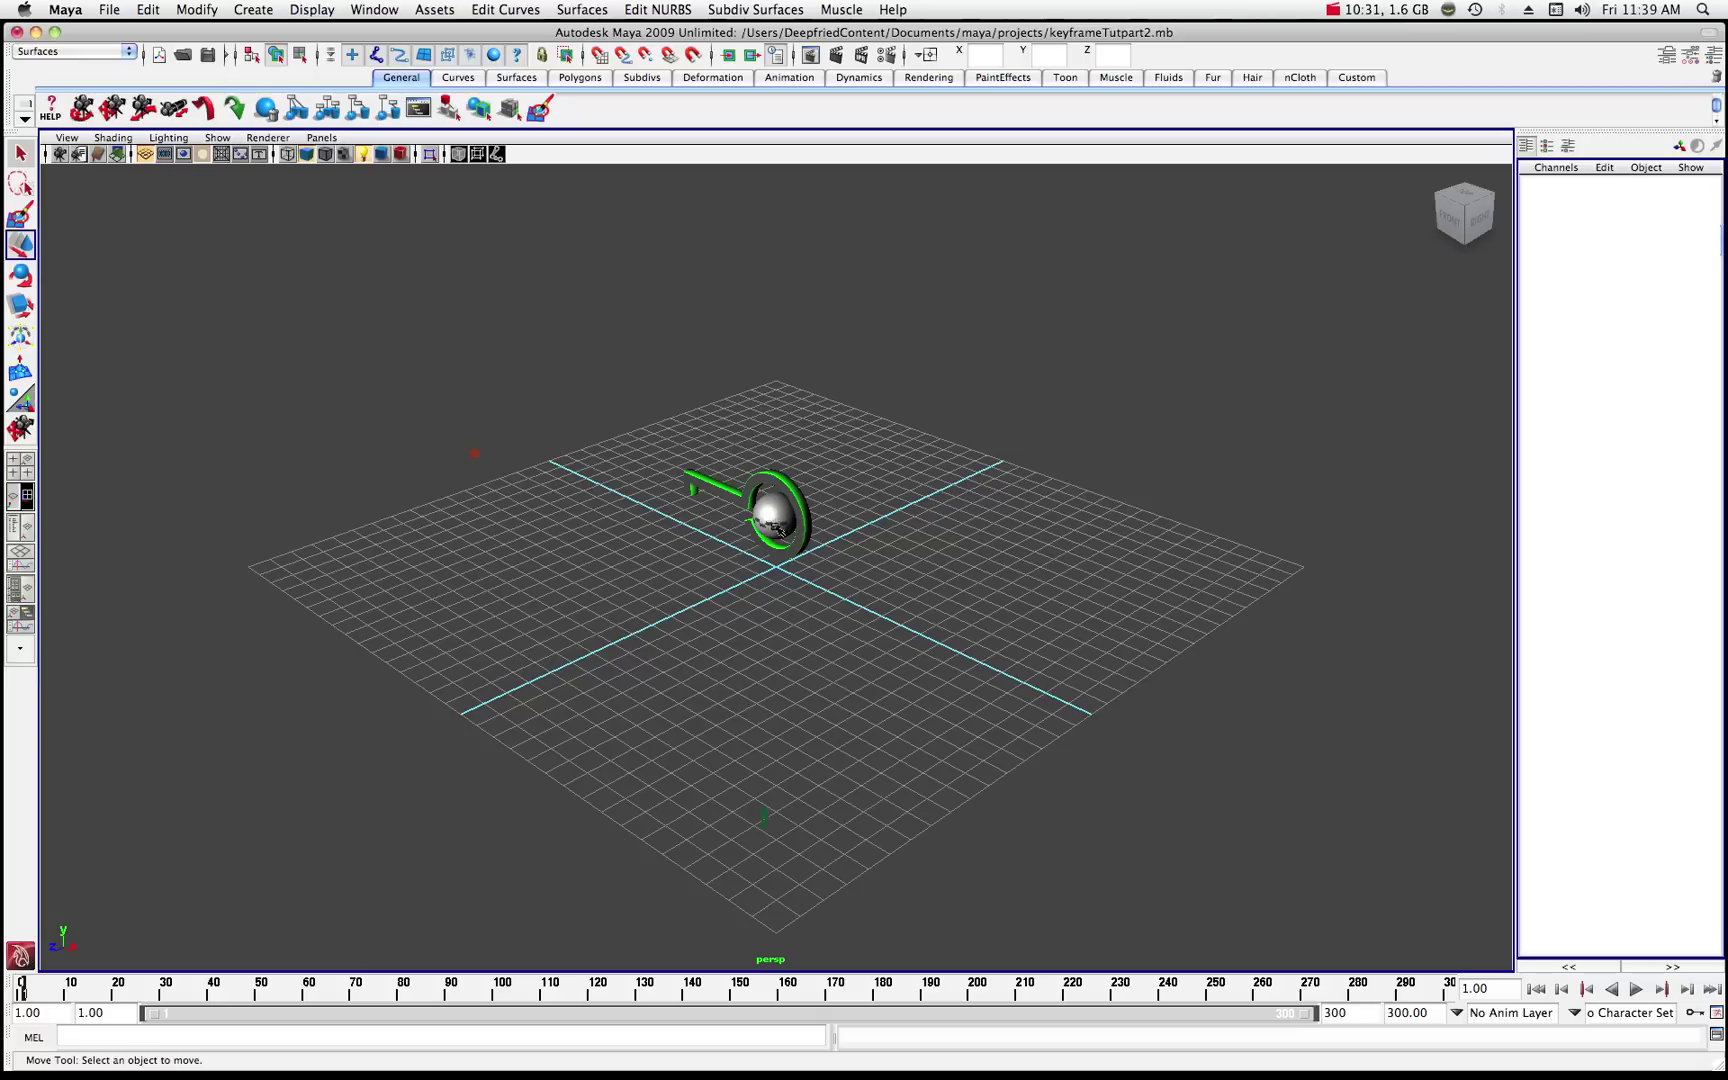
- Select the camera and key its X, Y and Z translation at frame 1
left_click(765, 818)
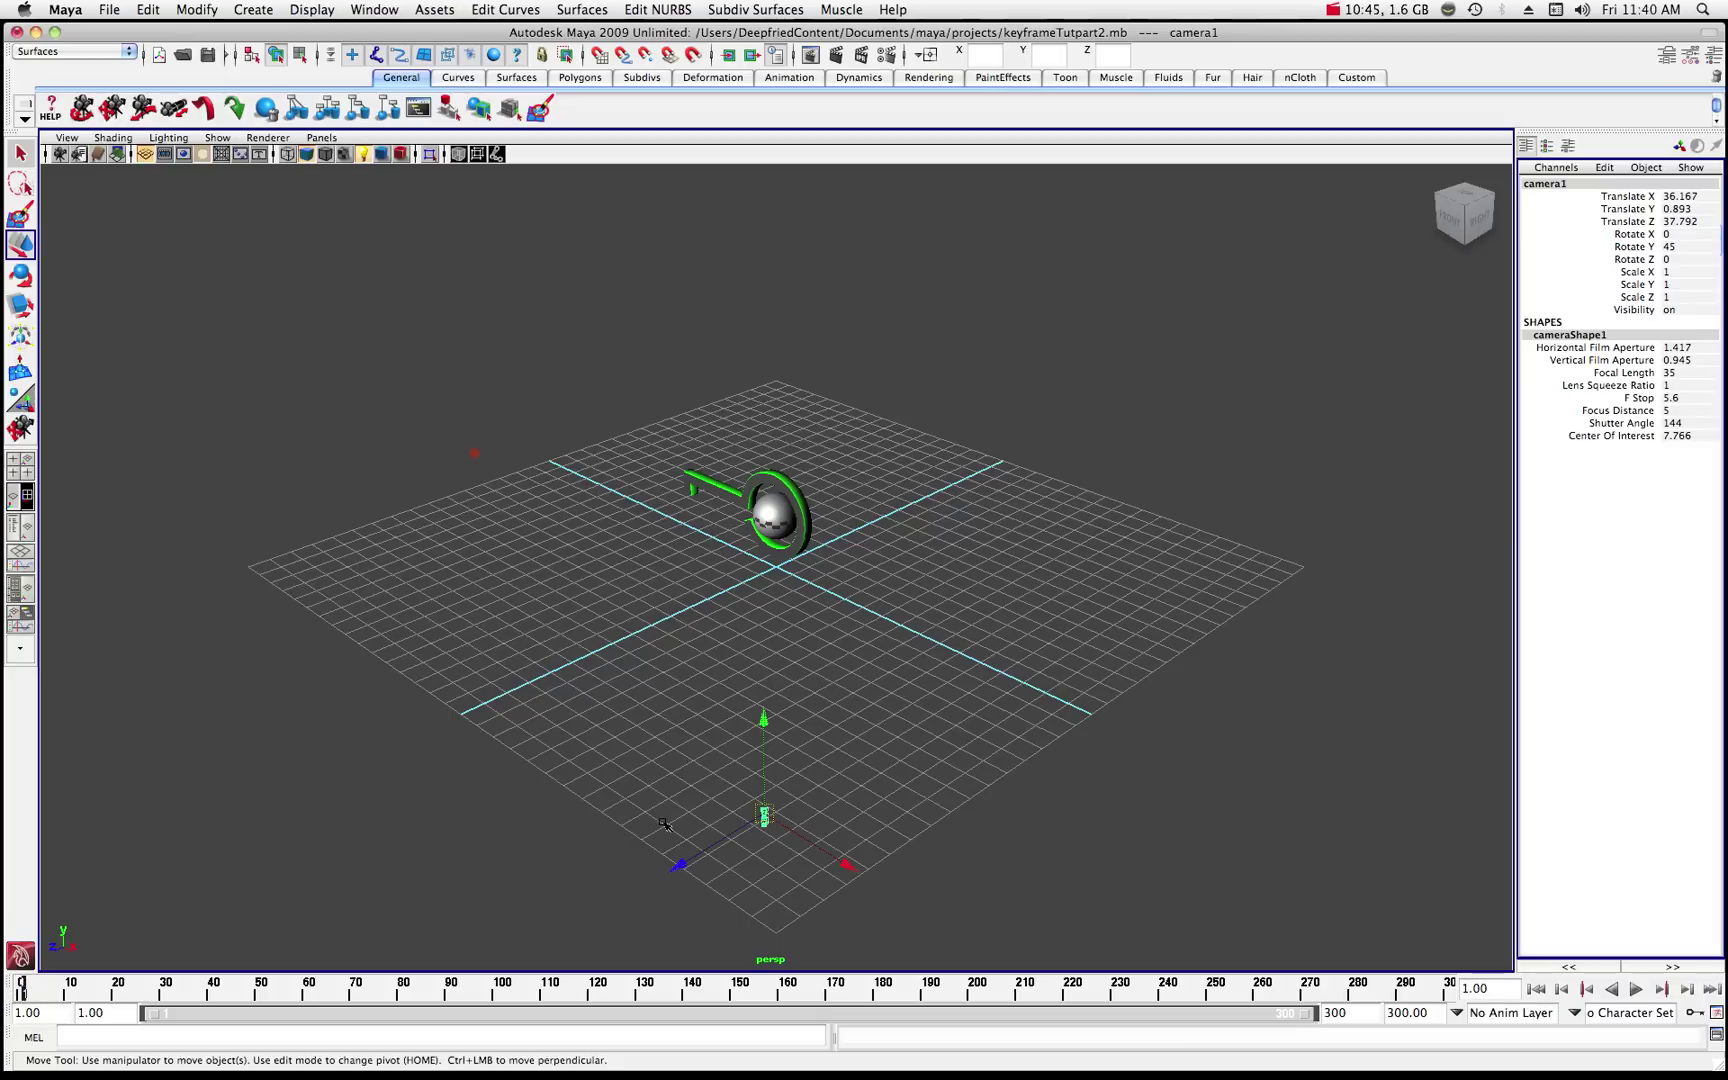
left_click(1613, 197)
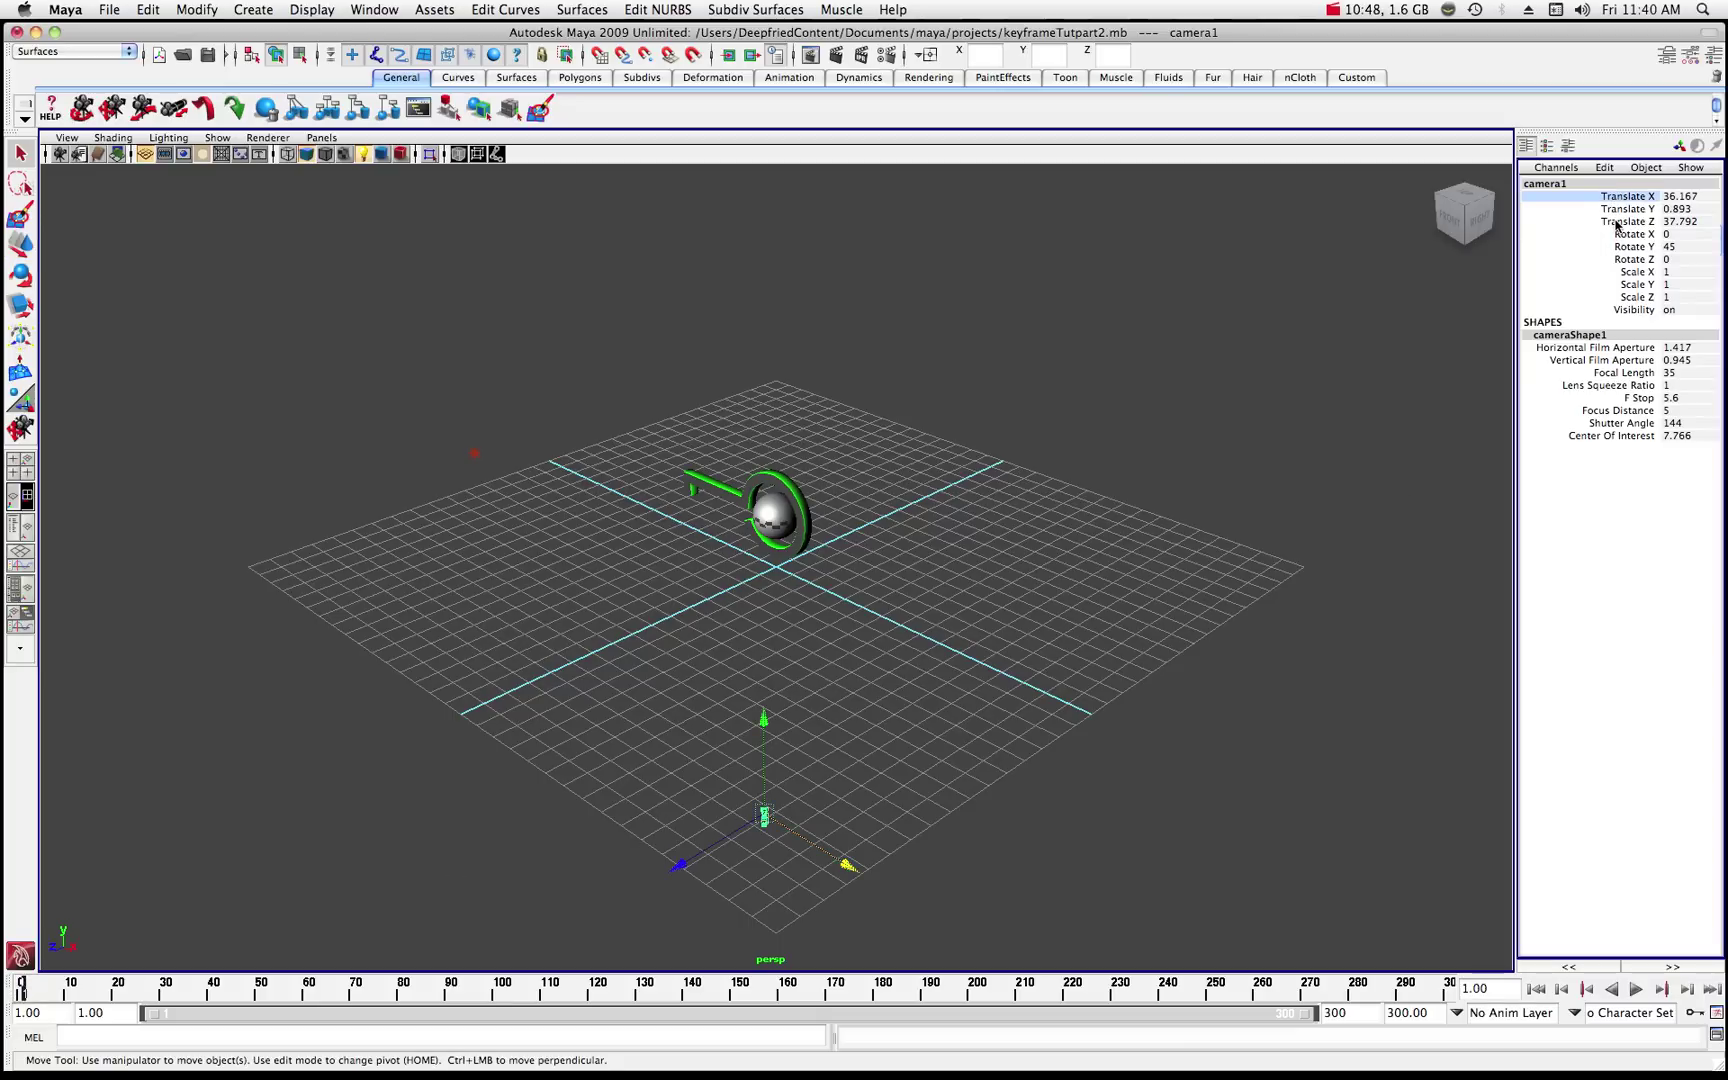
left_click(1616, 222, "shift")
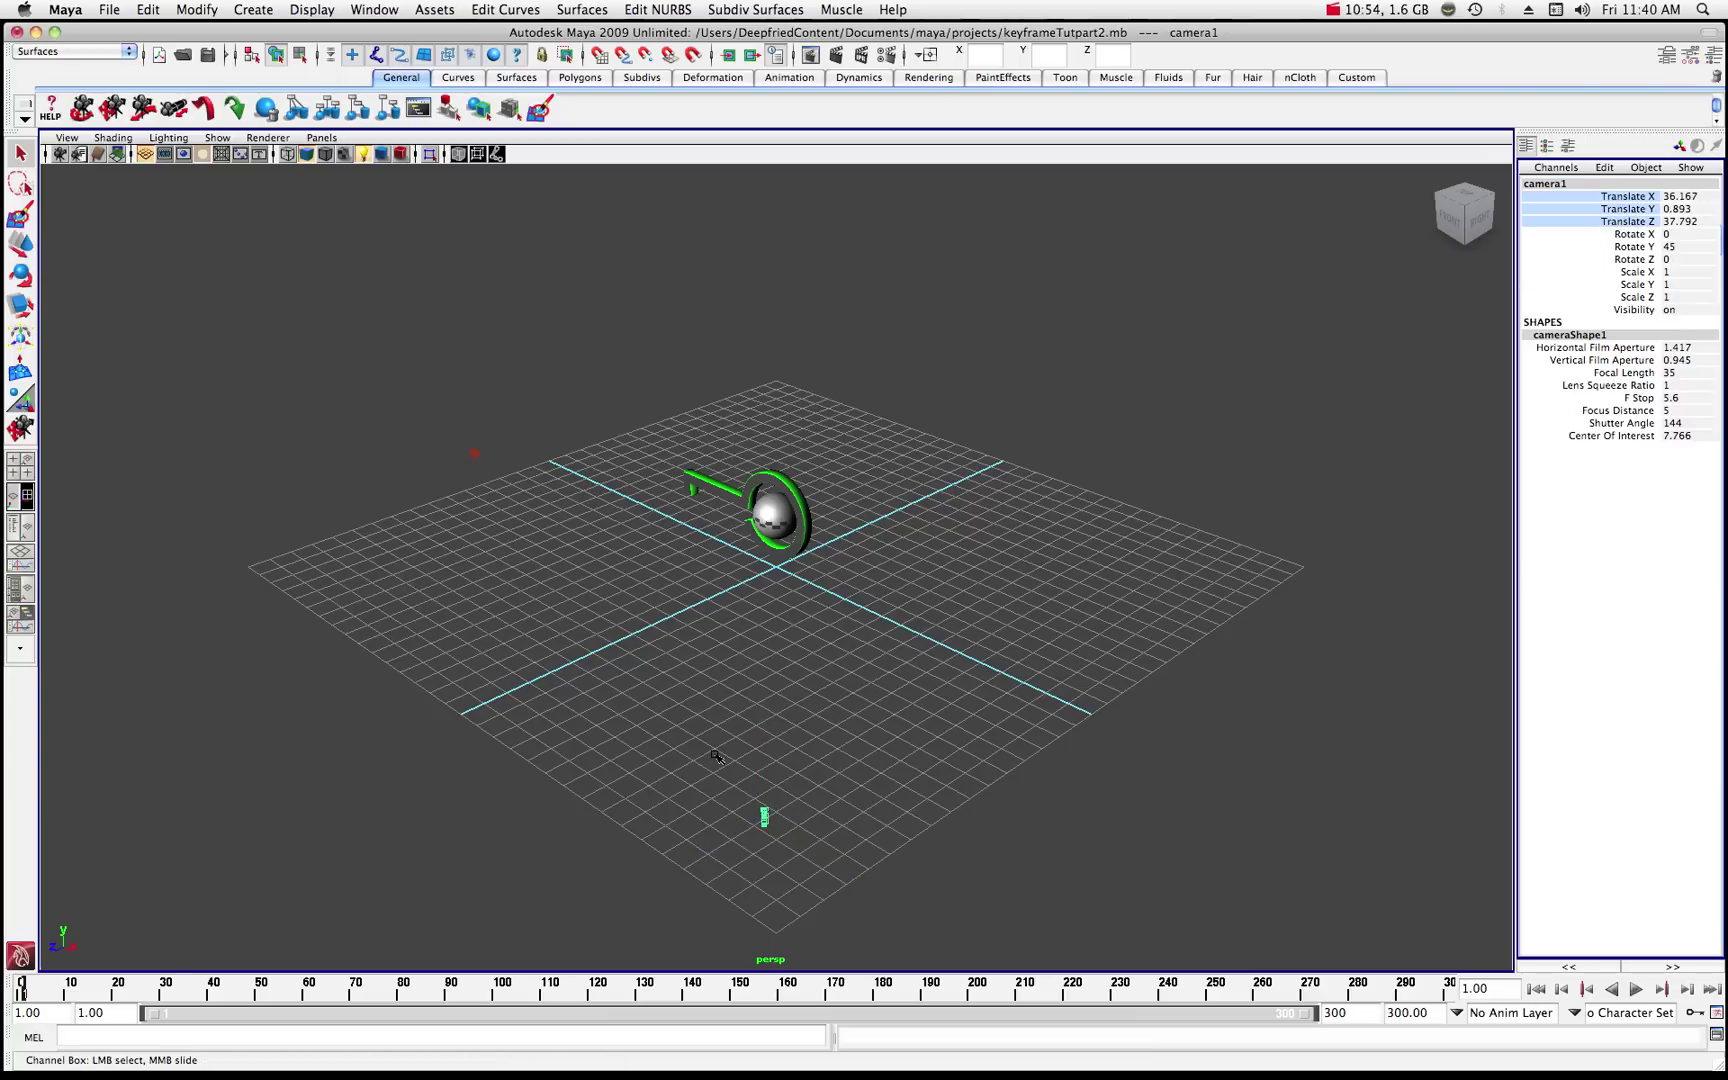
key("shift+w")
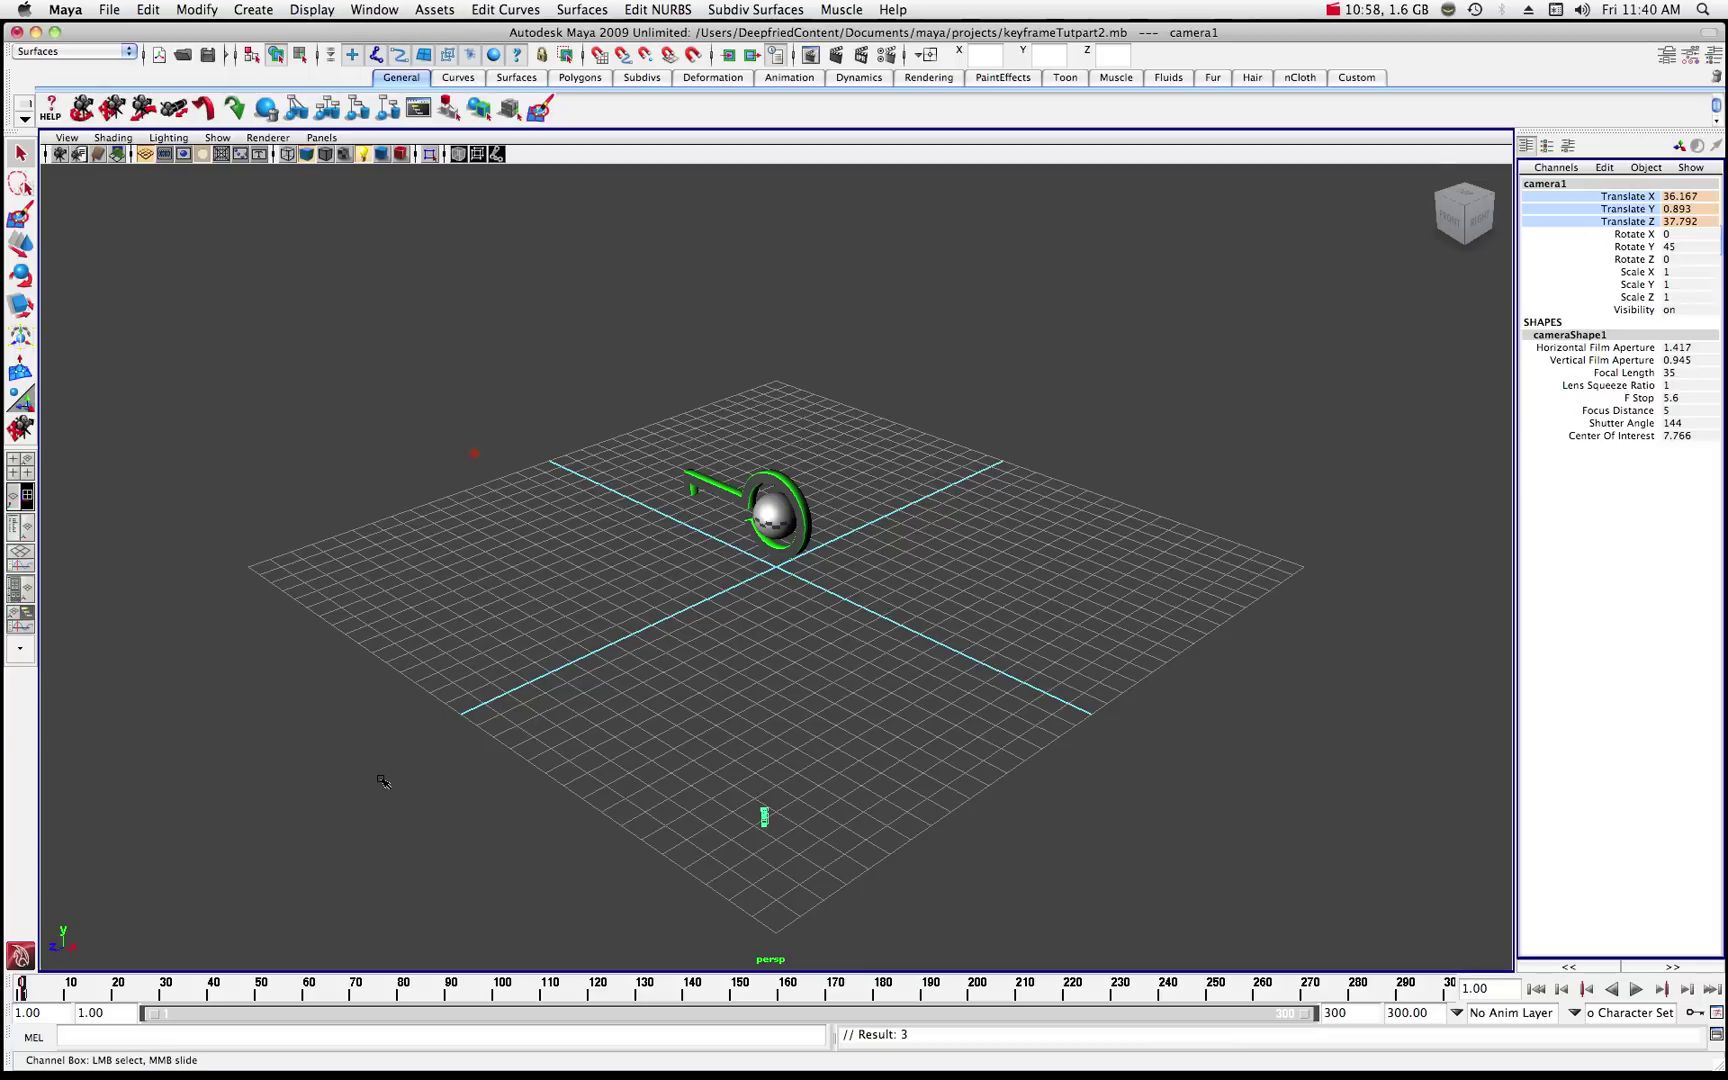
- At frame 300, move the camera to about -12 in X and -14 in Z, key its position and play back the move
left_click_drag(22, 988, 1480, 1031)
left_click(20, 248)
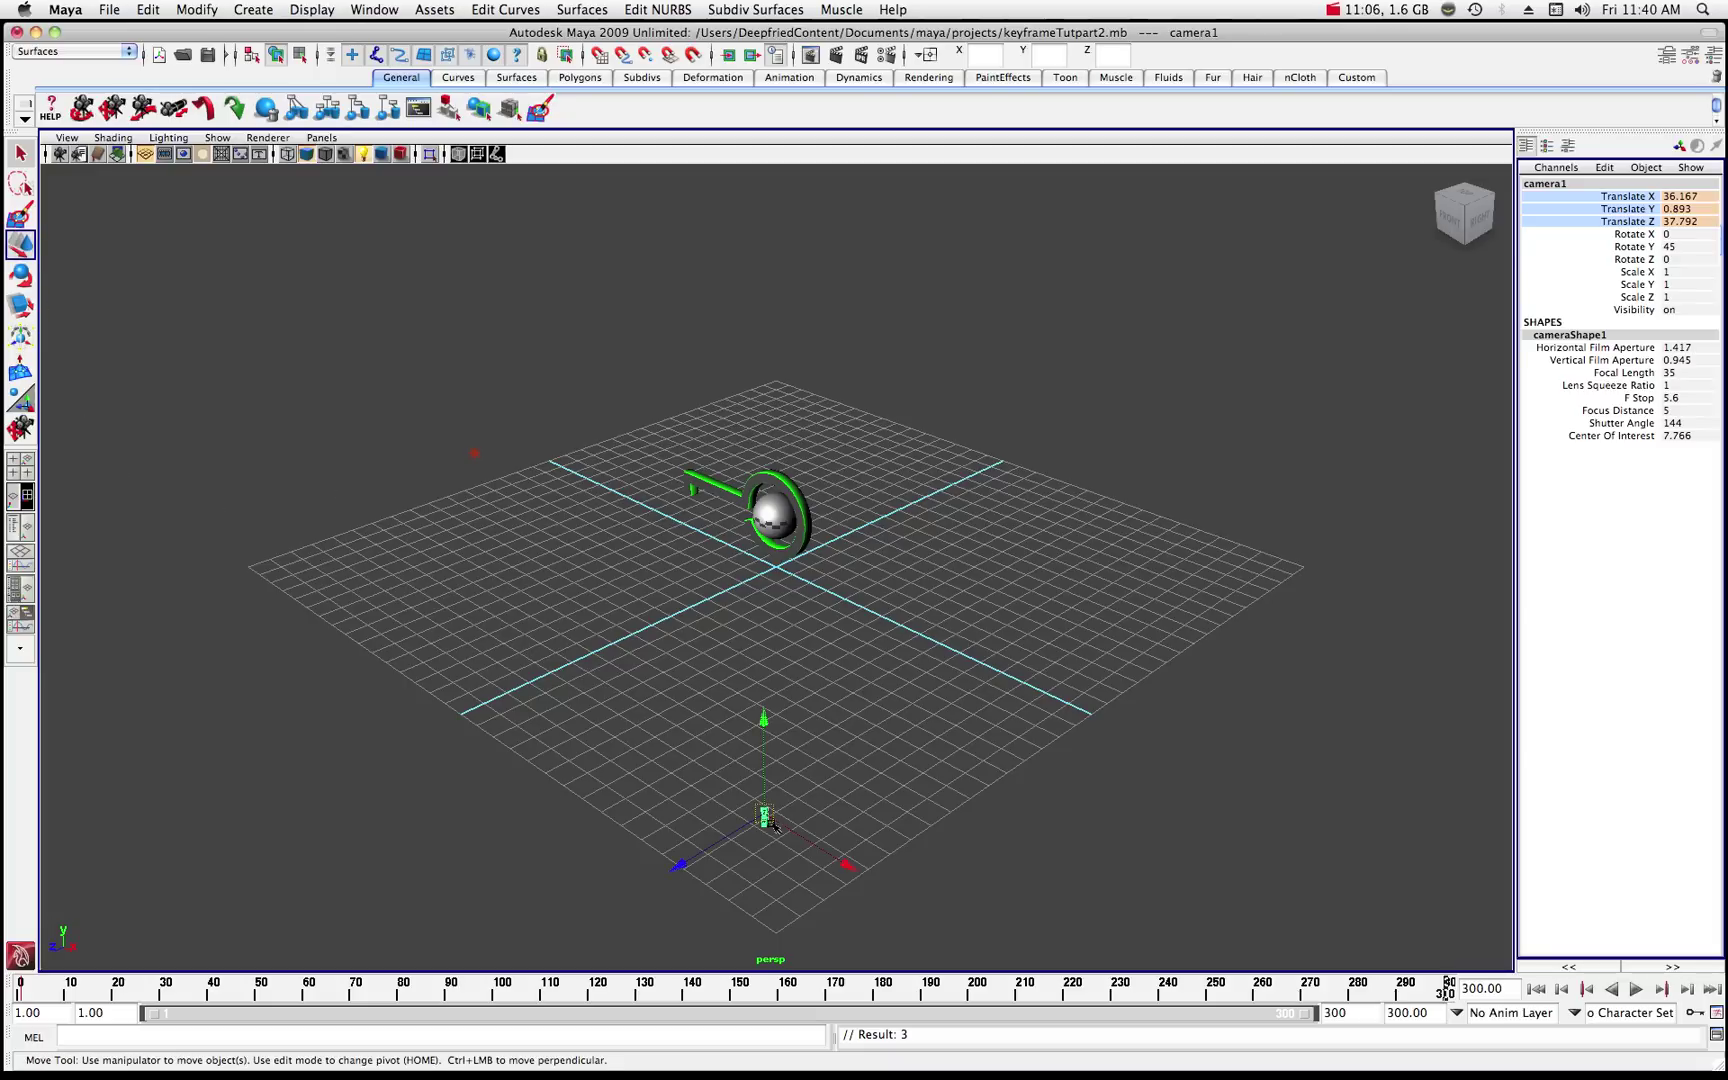
left_click_drag(679, 869, 1012, 661)
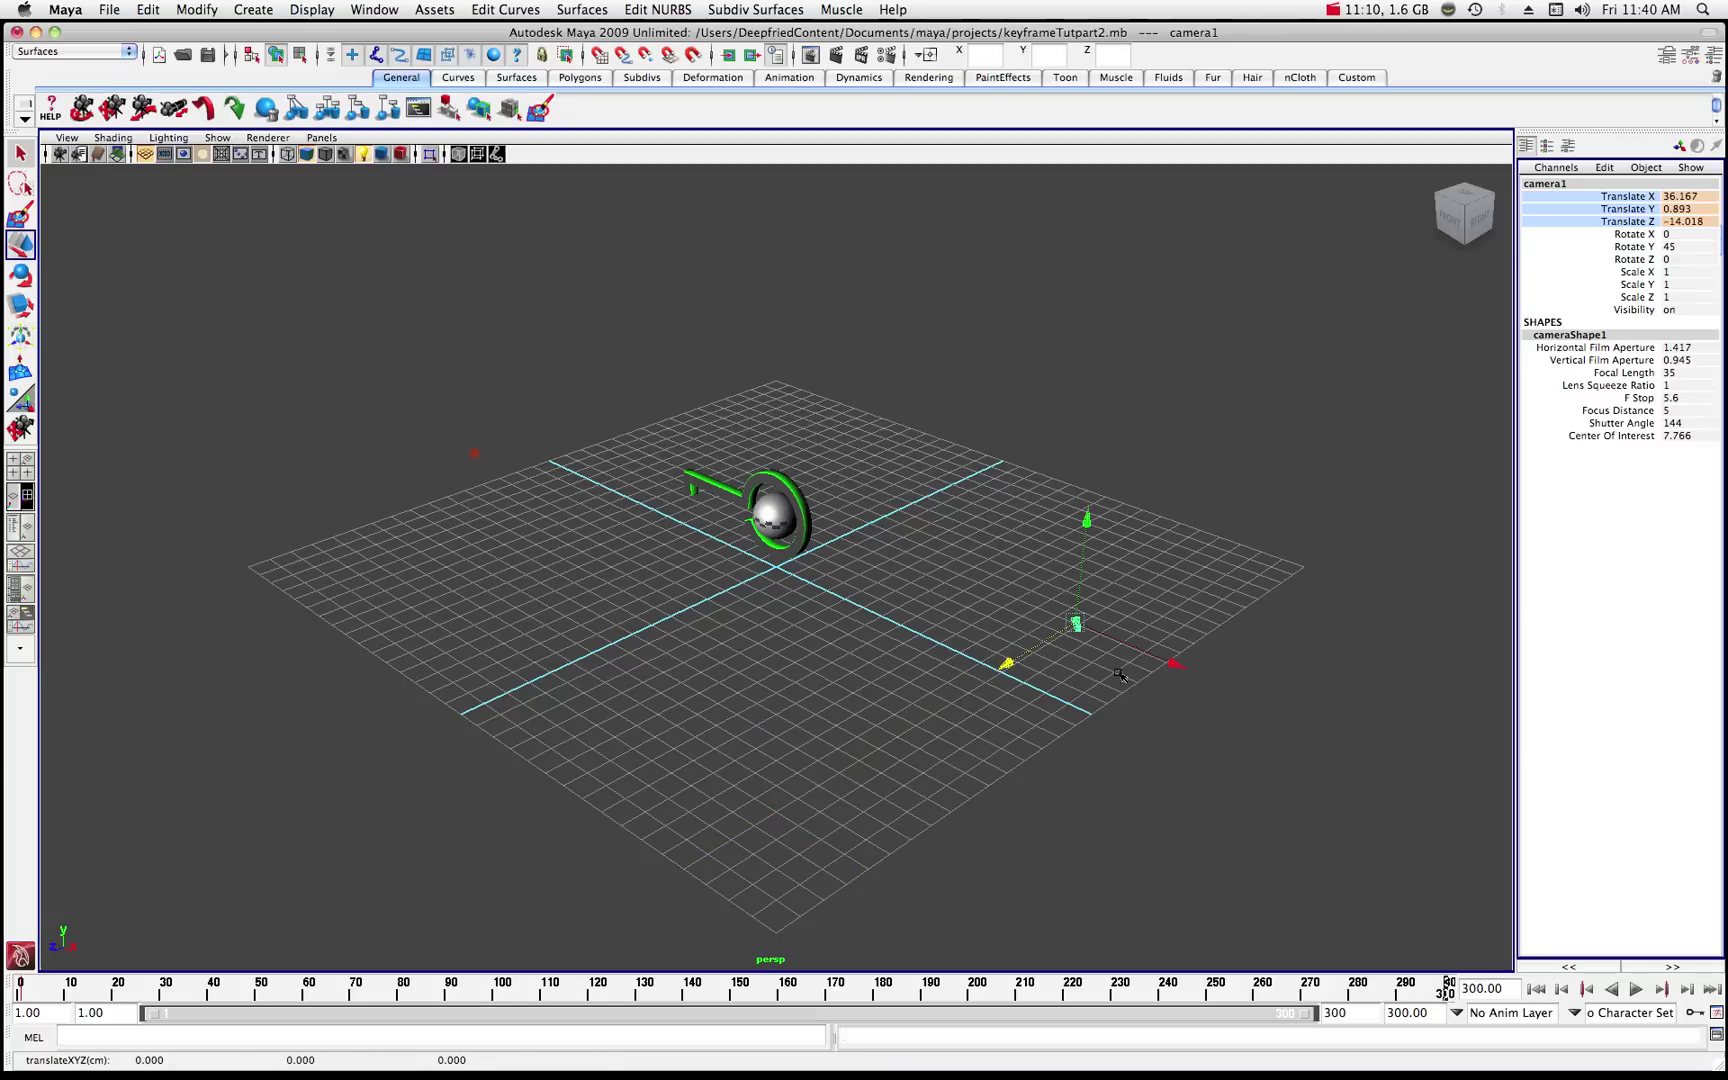
left_click_drag(1182, 666, 851, 555)
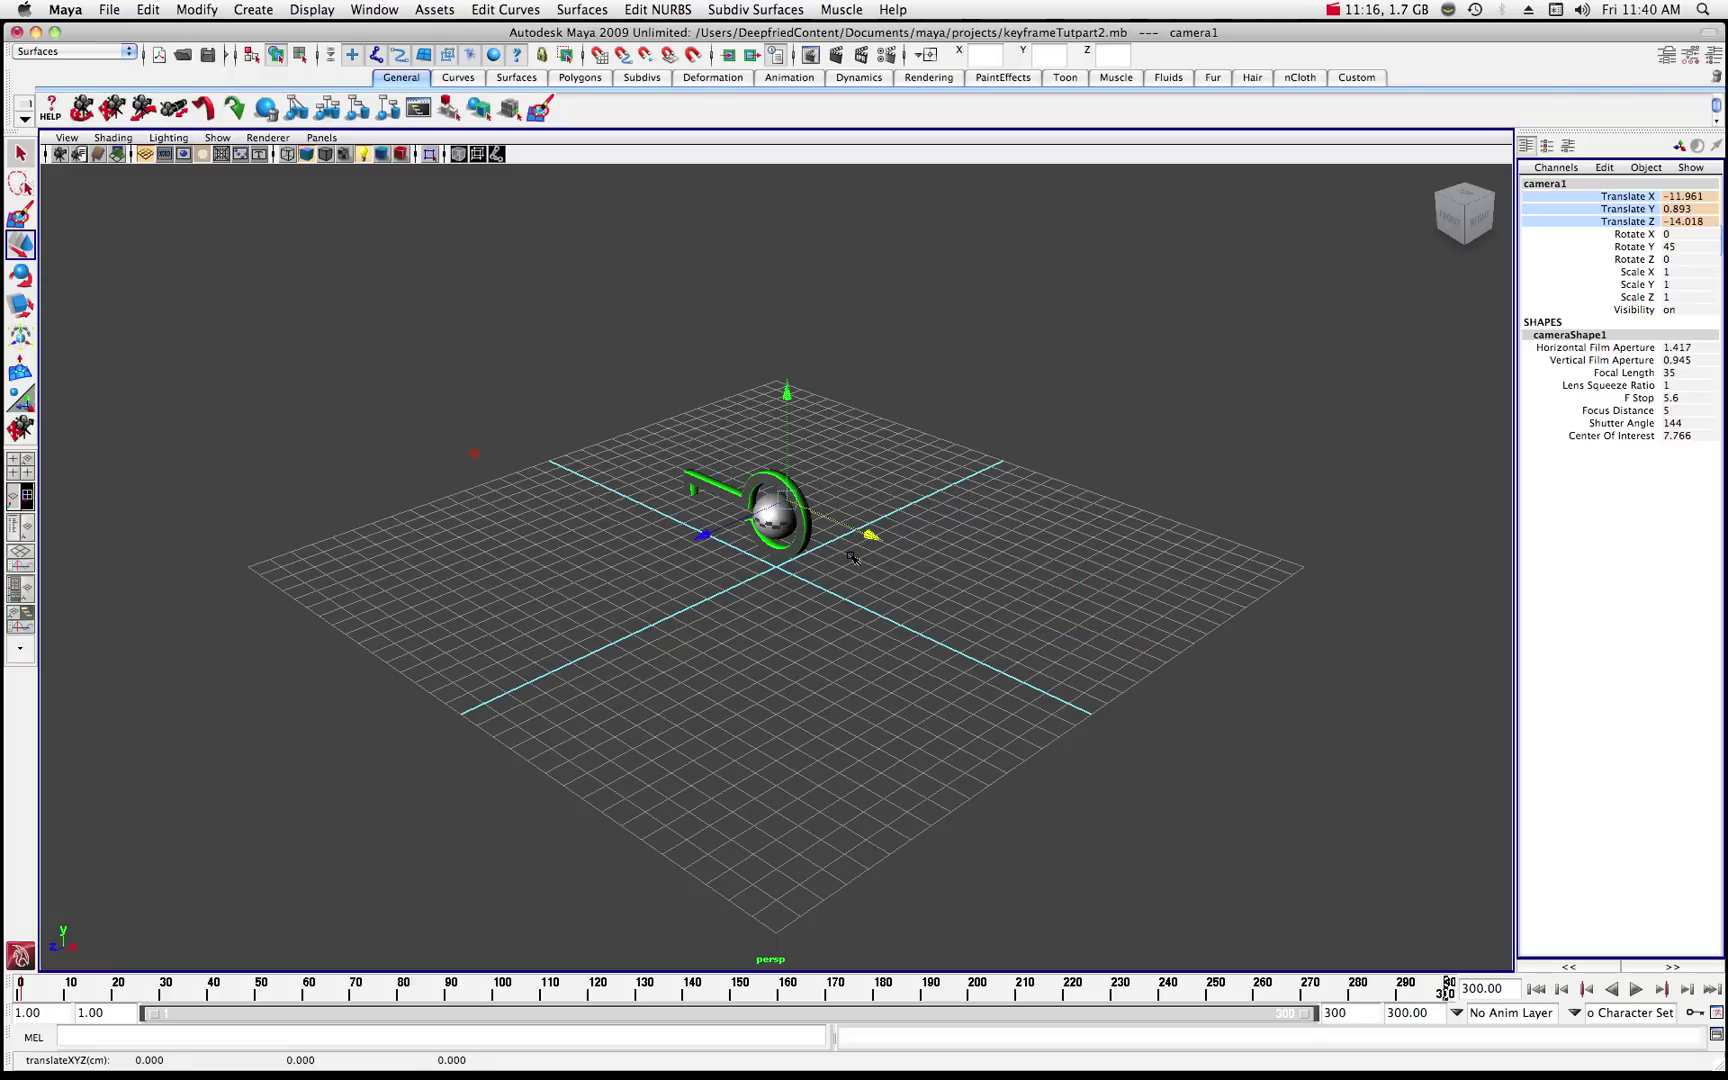
key("shift+w")
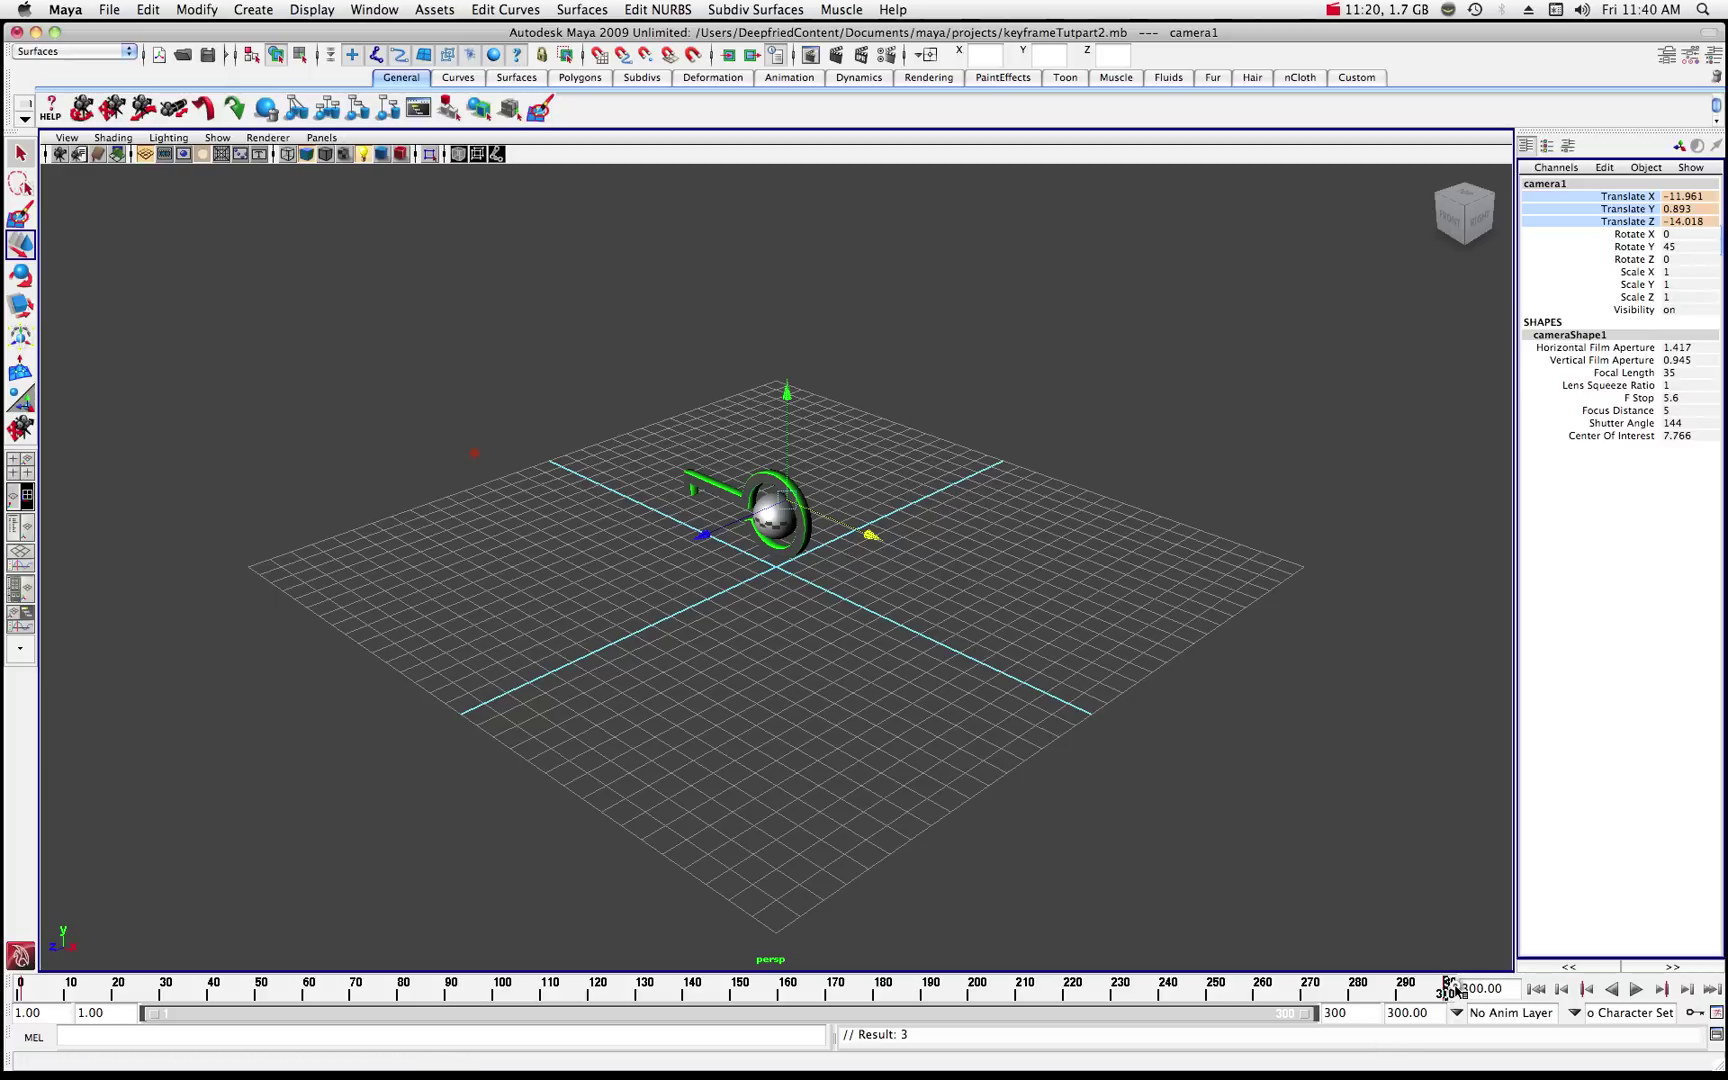
left_click(1636, 990)
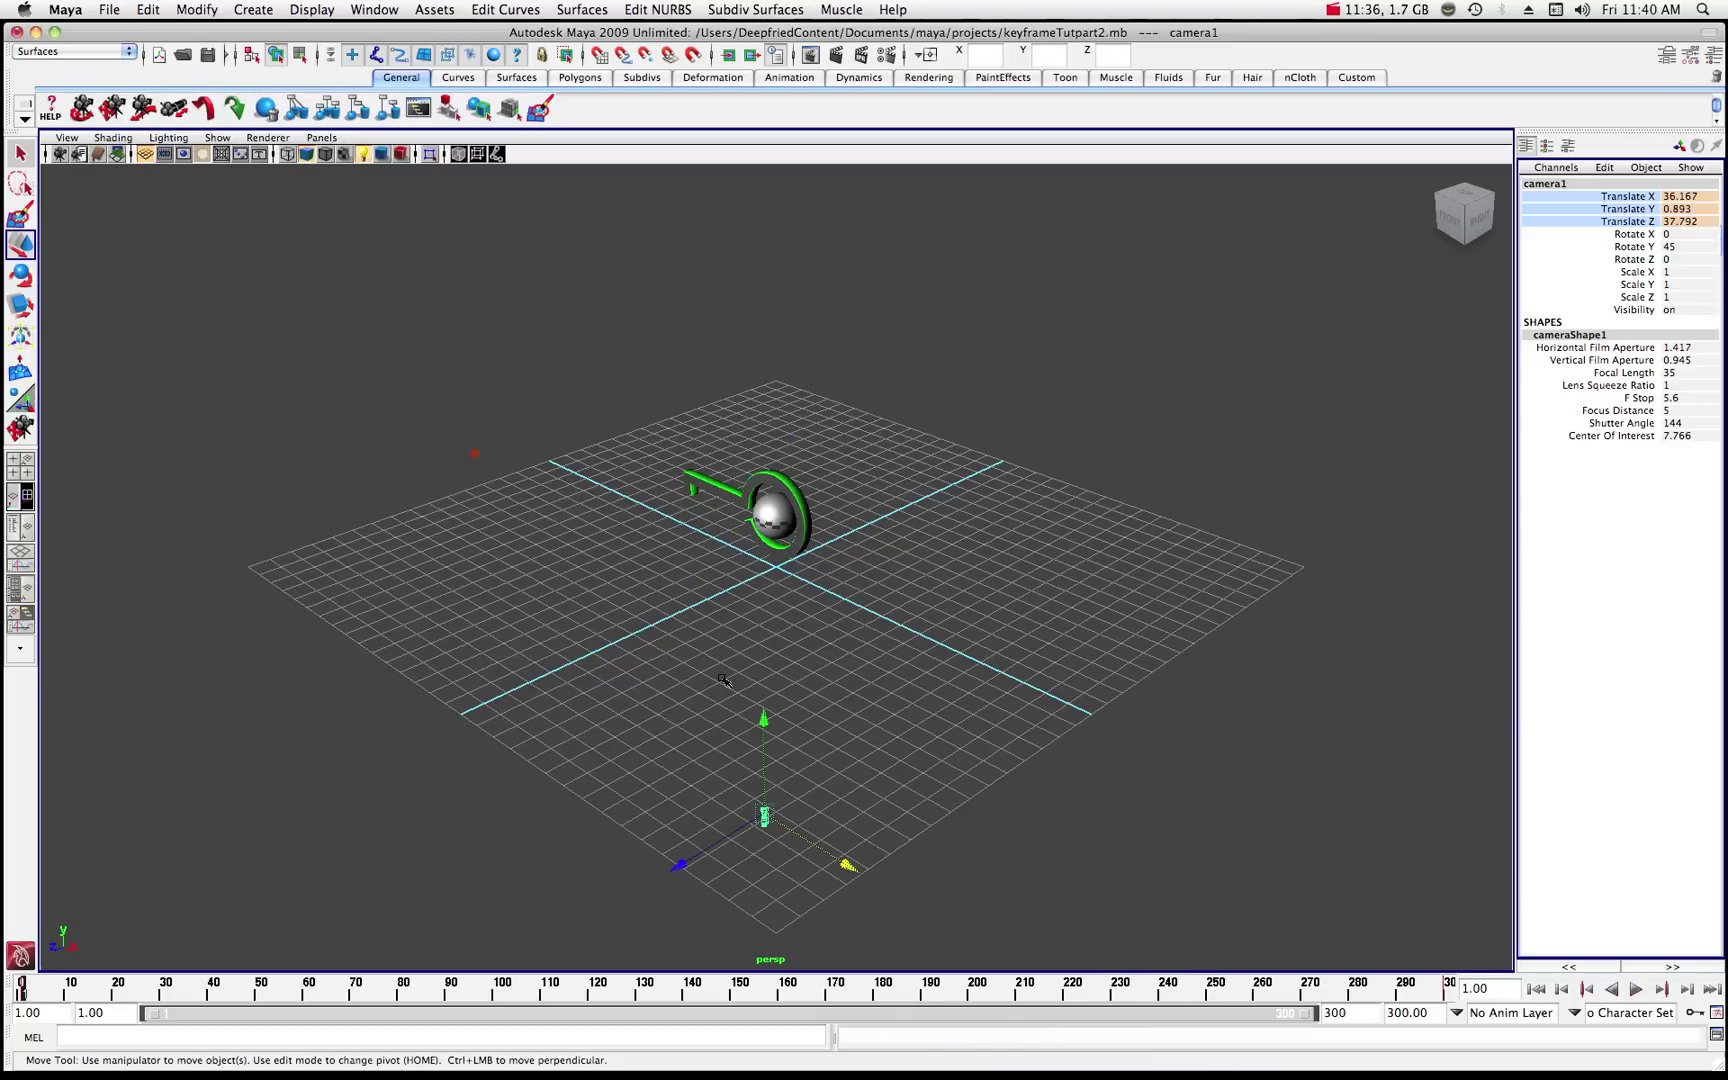
- Key the point light's position at frame 1 and, moved to about 50 in X, again at frame 300
left_click(474, 455)
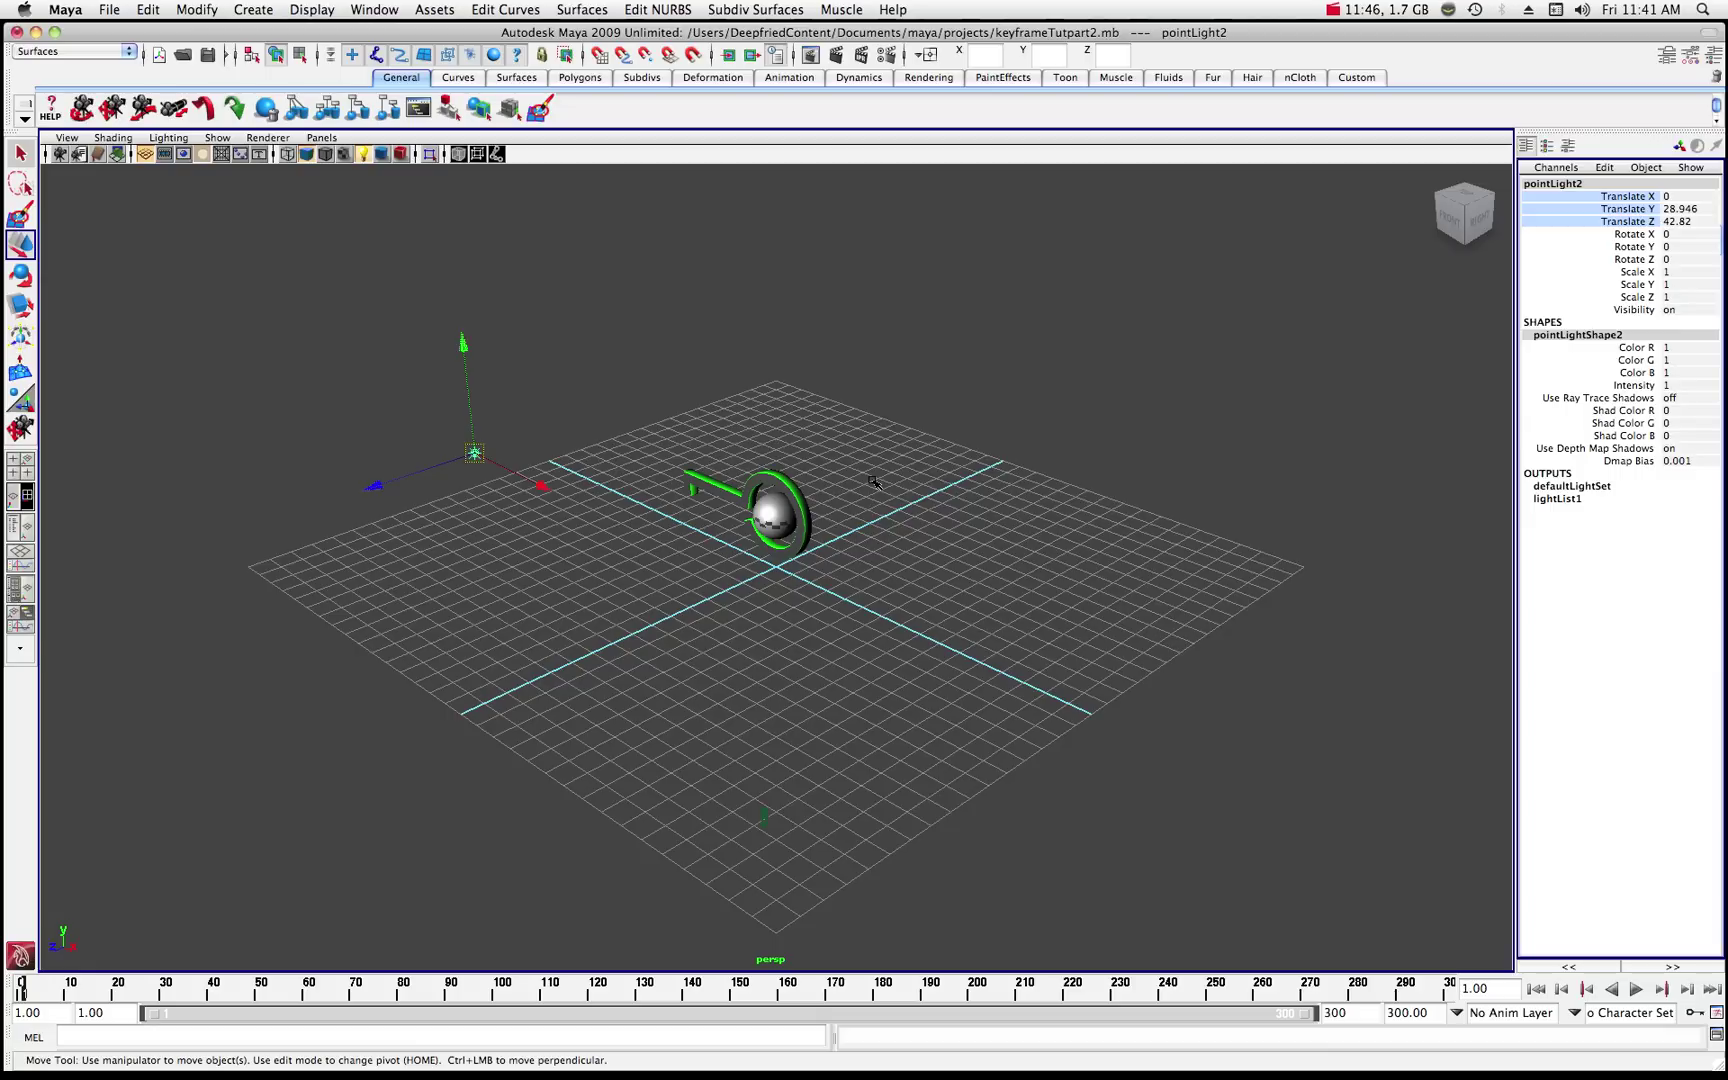
key("shift+w")
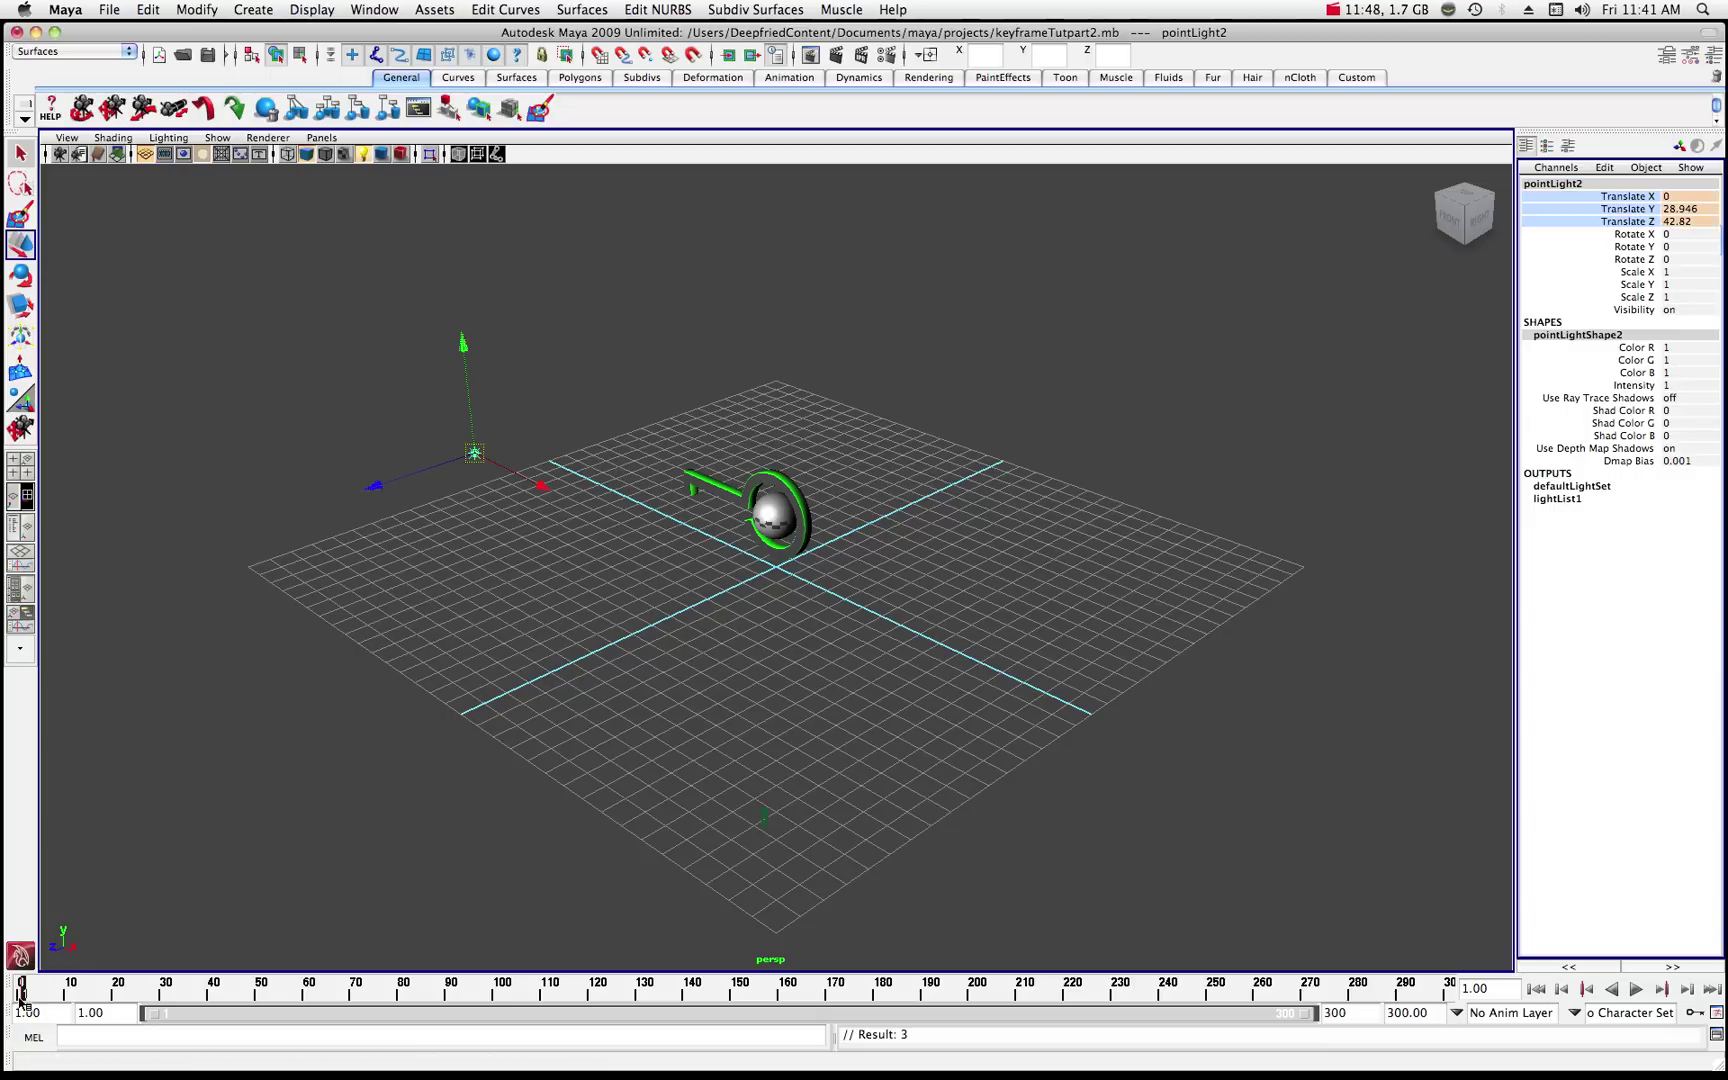
left_click_drag(20, 993, 1449, 990)
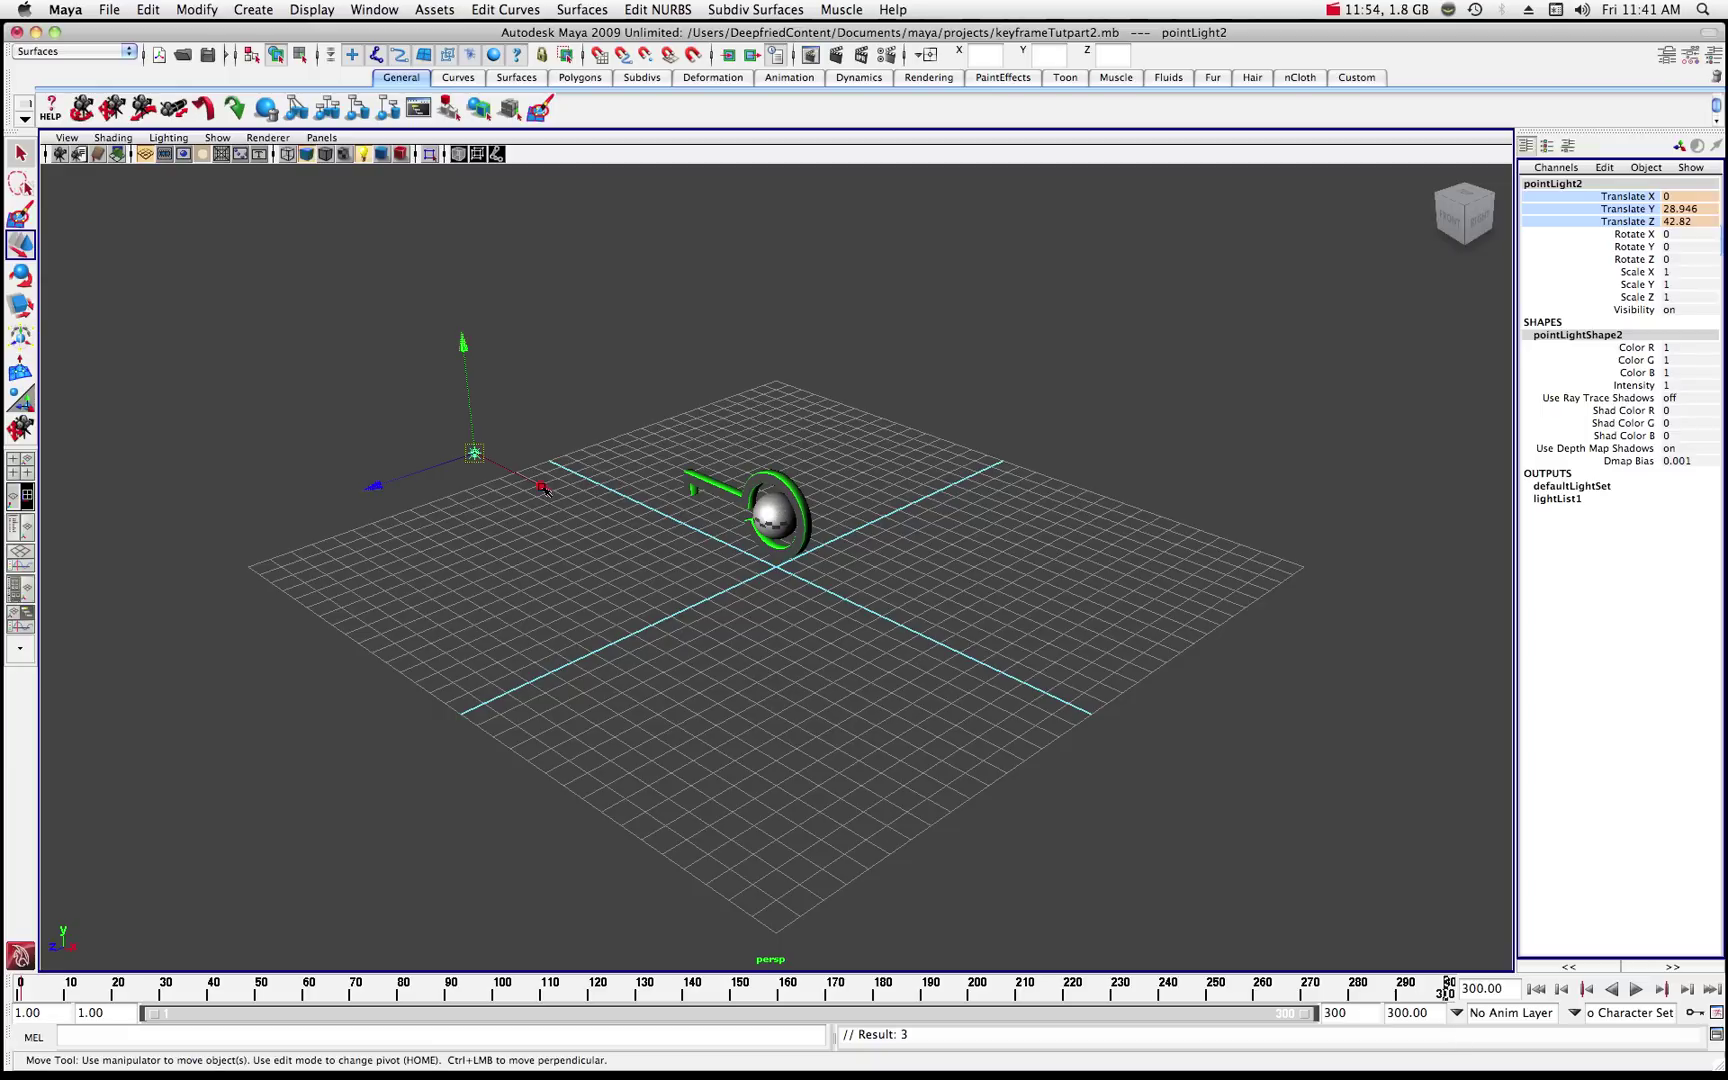
left_click_drag(541, 487, 955, 694)
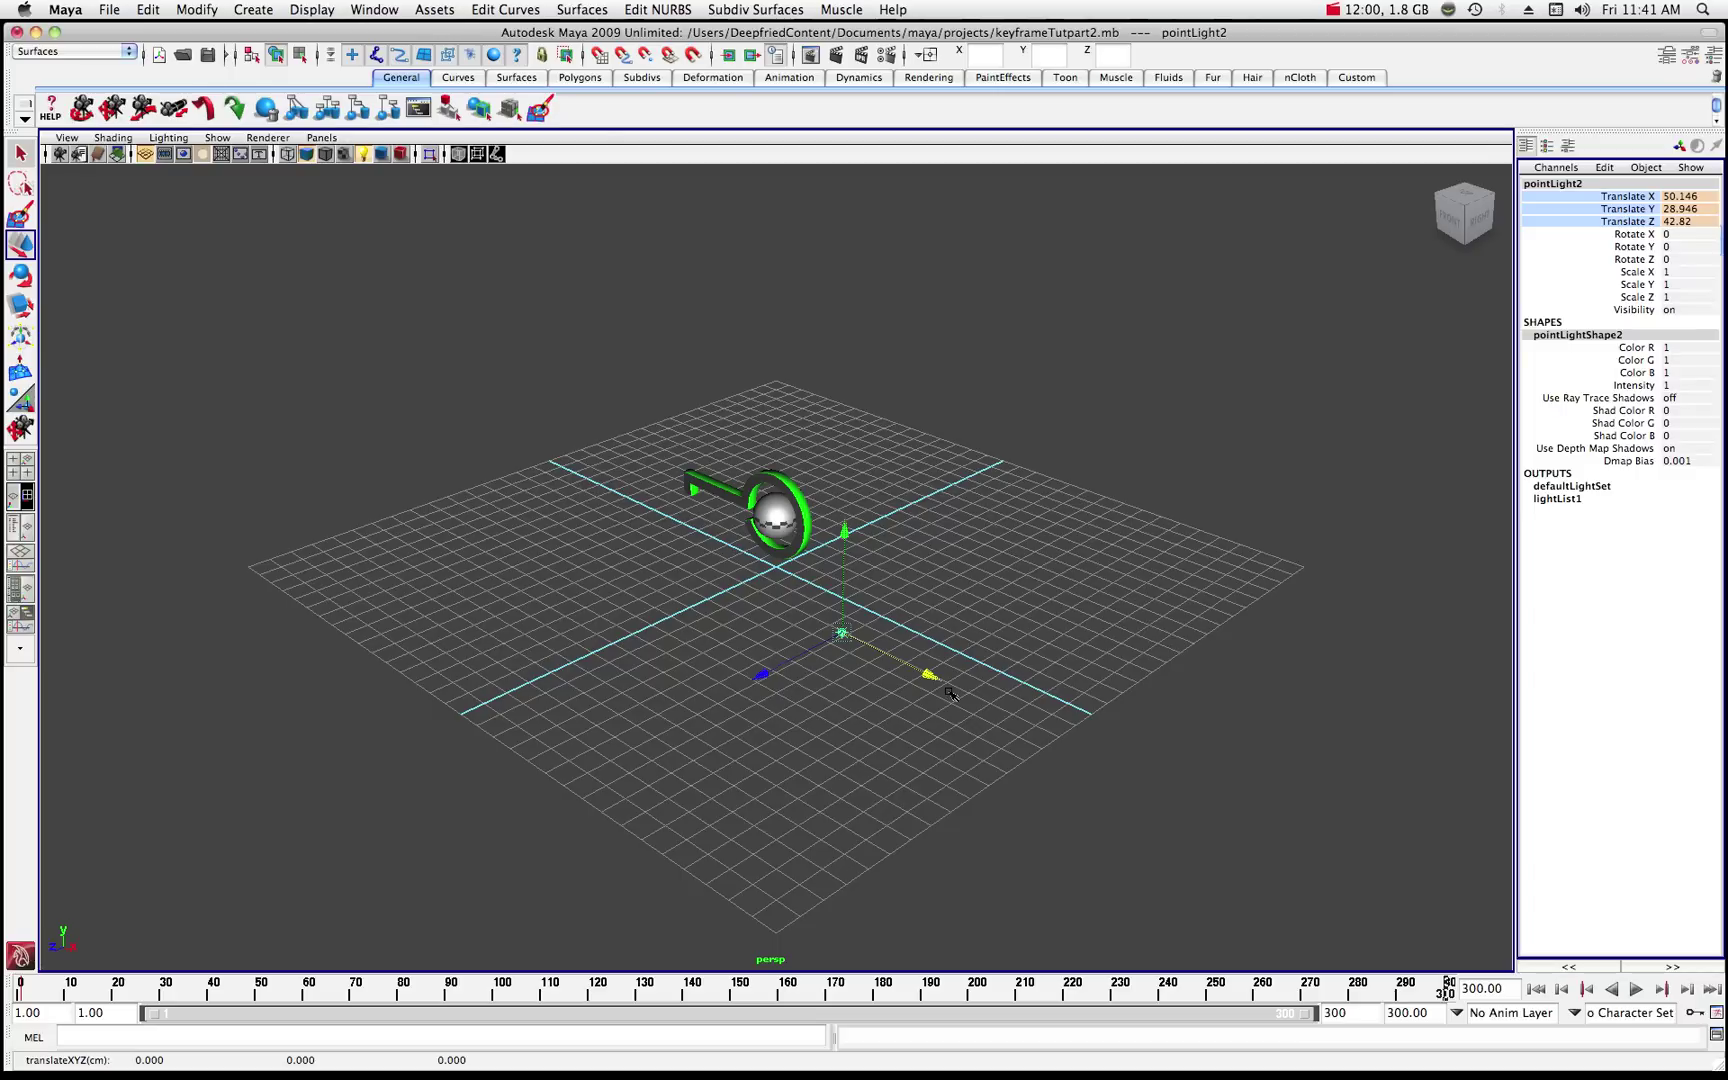
key("shift+w")
- Play back the light and camera movement in the persp view, stop it and return to frame 1
left_click(1637, 990)
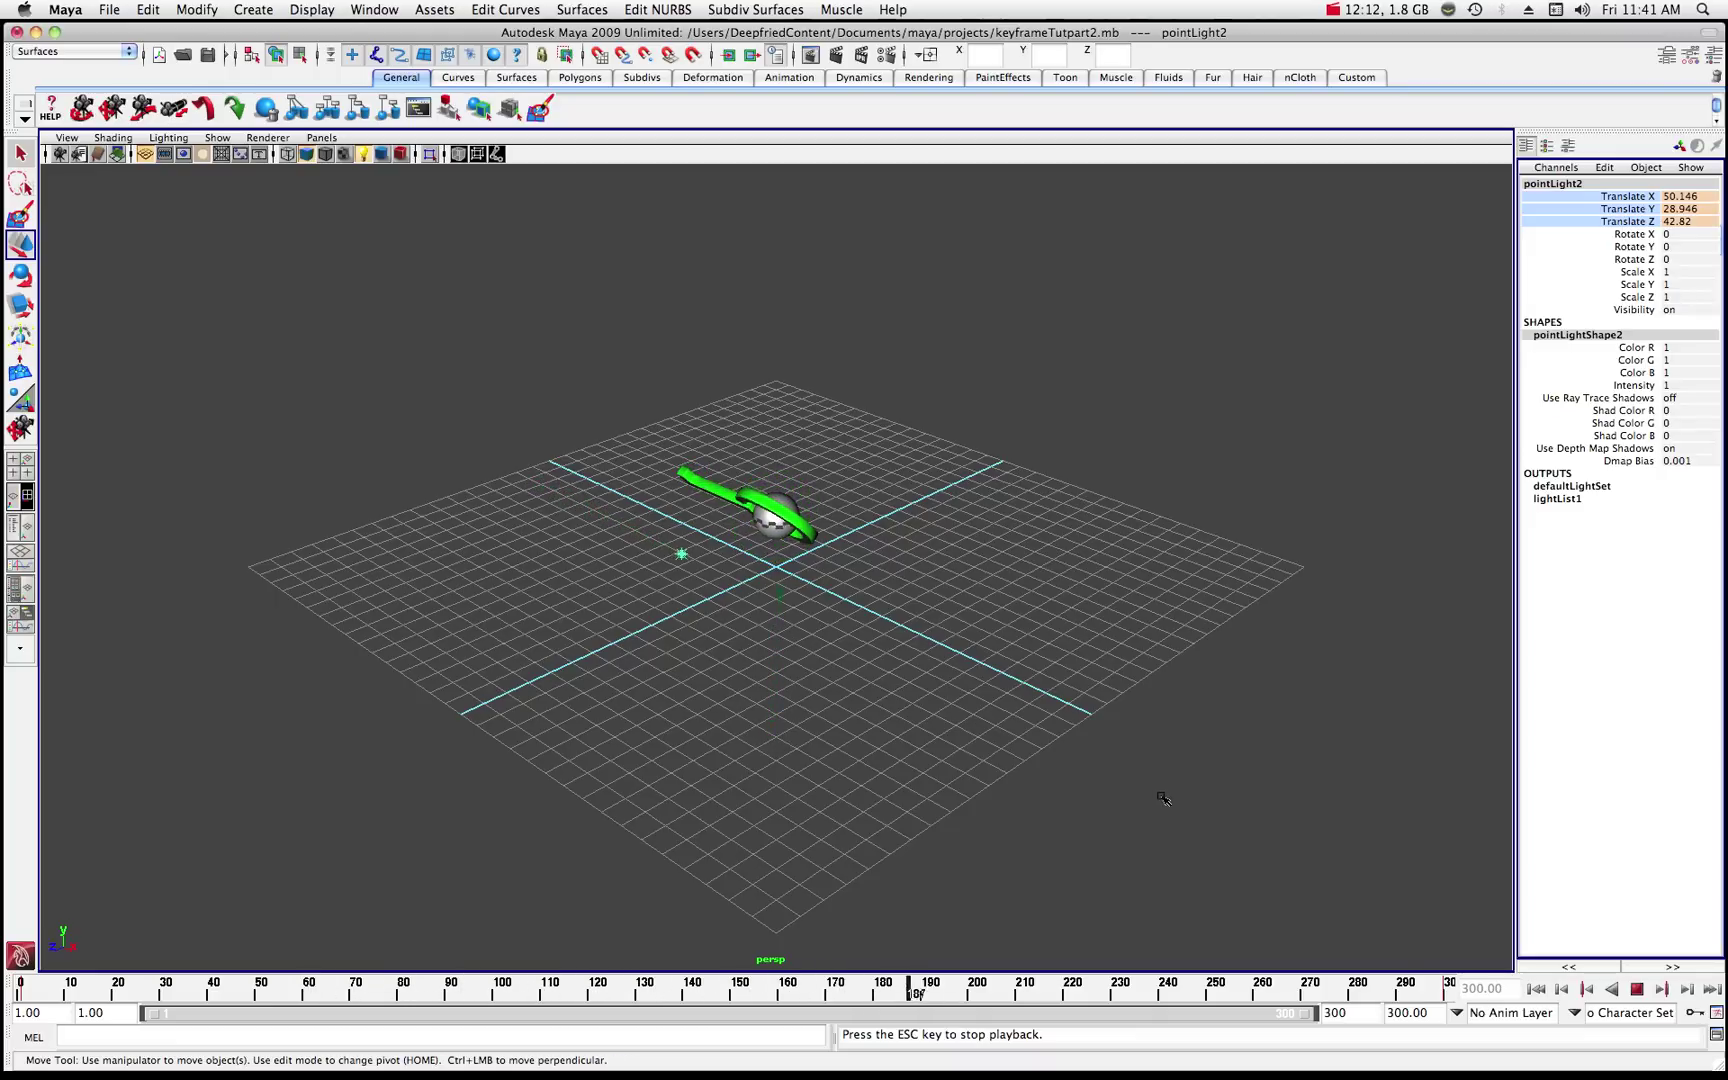
left_click(1638, 990)
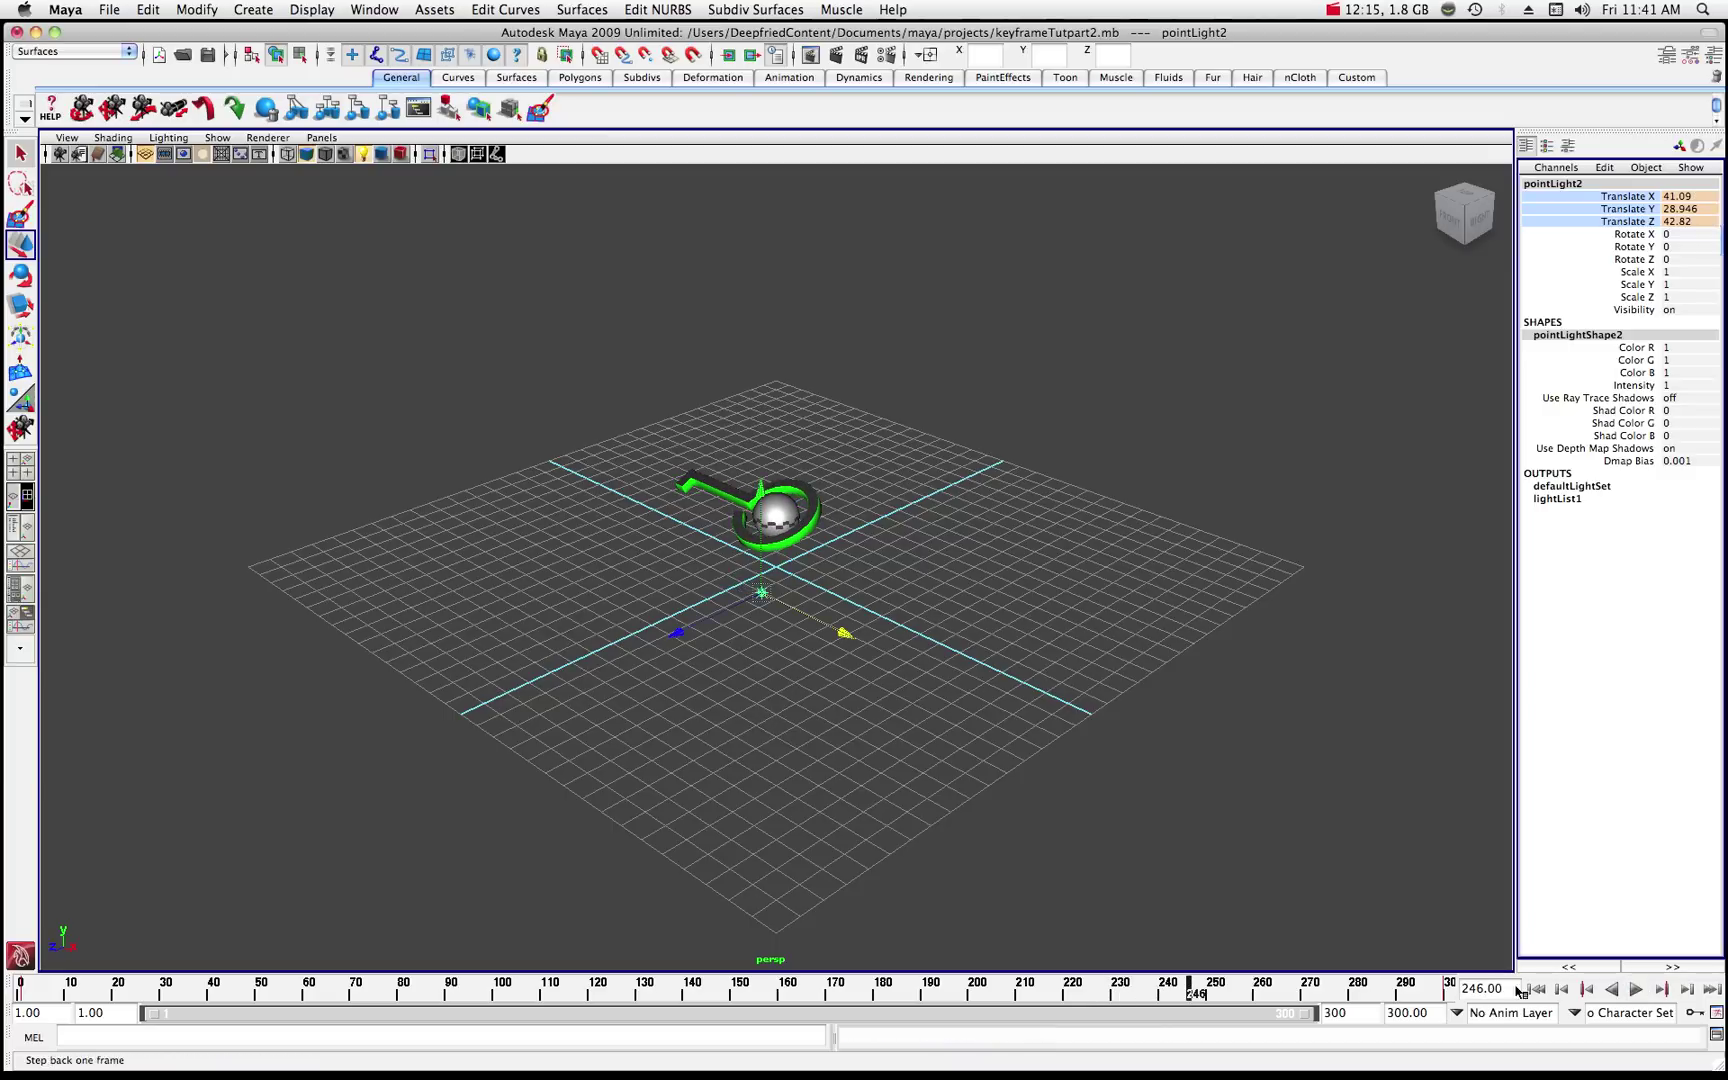
left_click(20, 988)
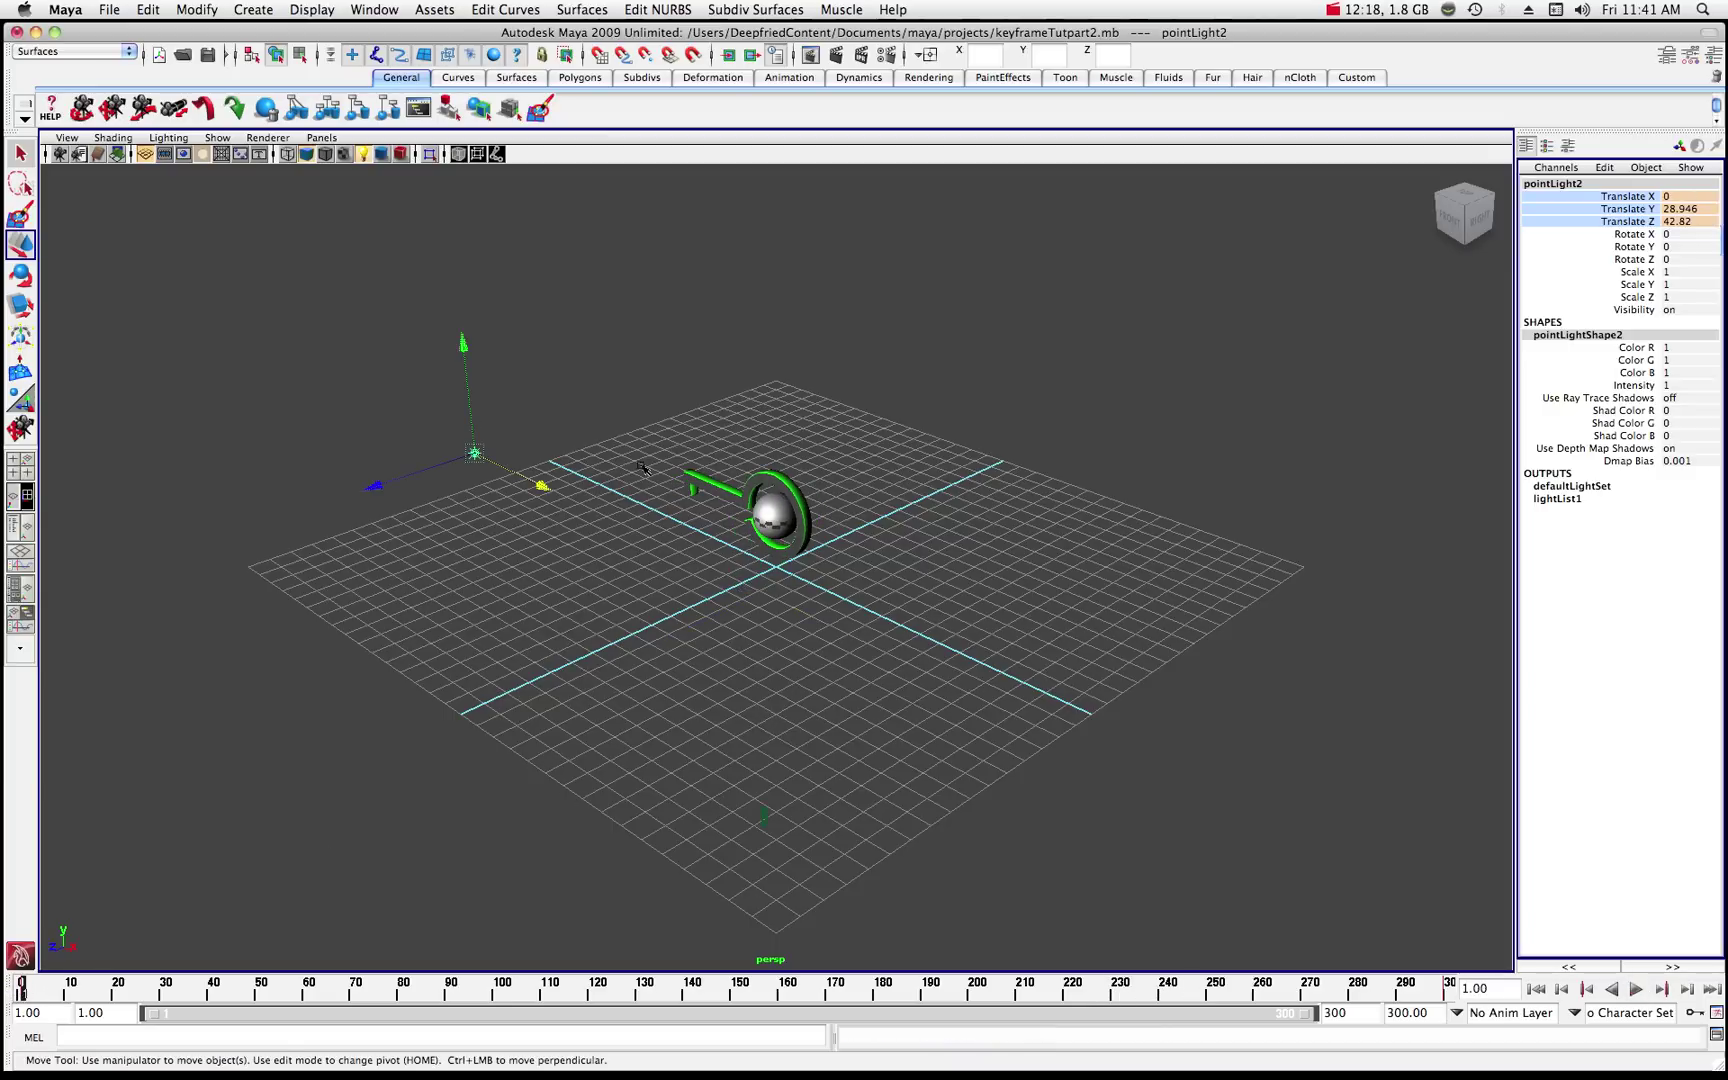
- Select the camera and switch the viewport to the camera1 view
left_click(763, 818)
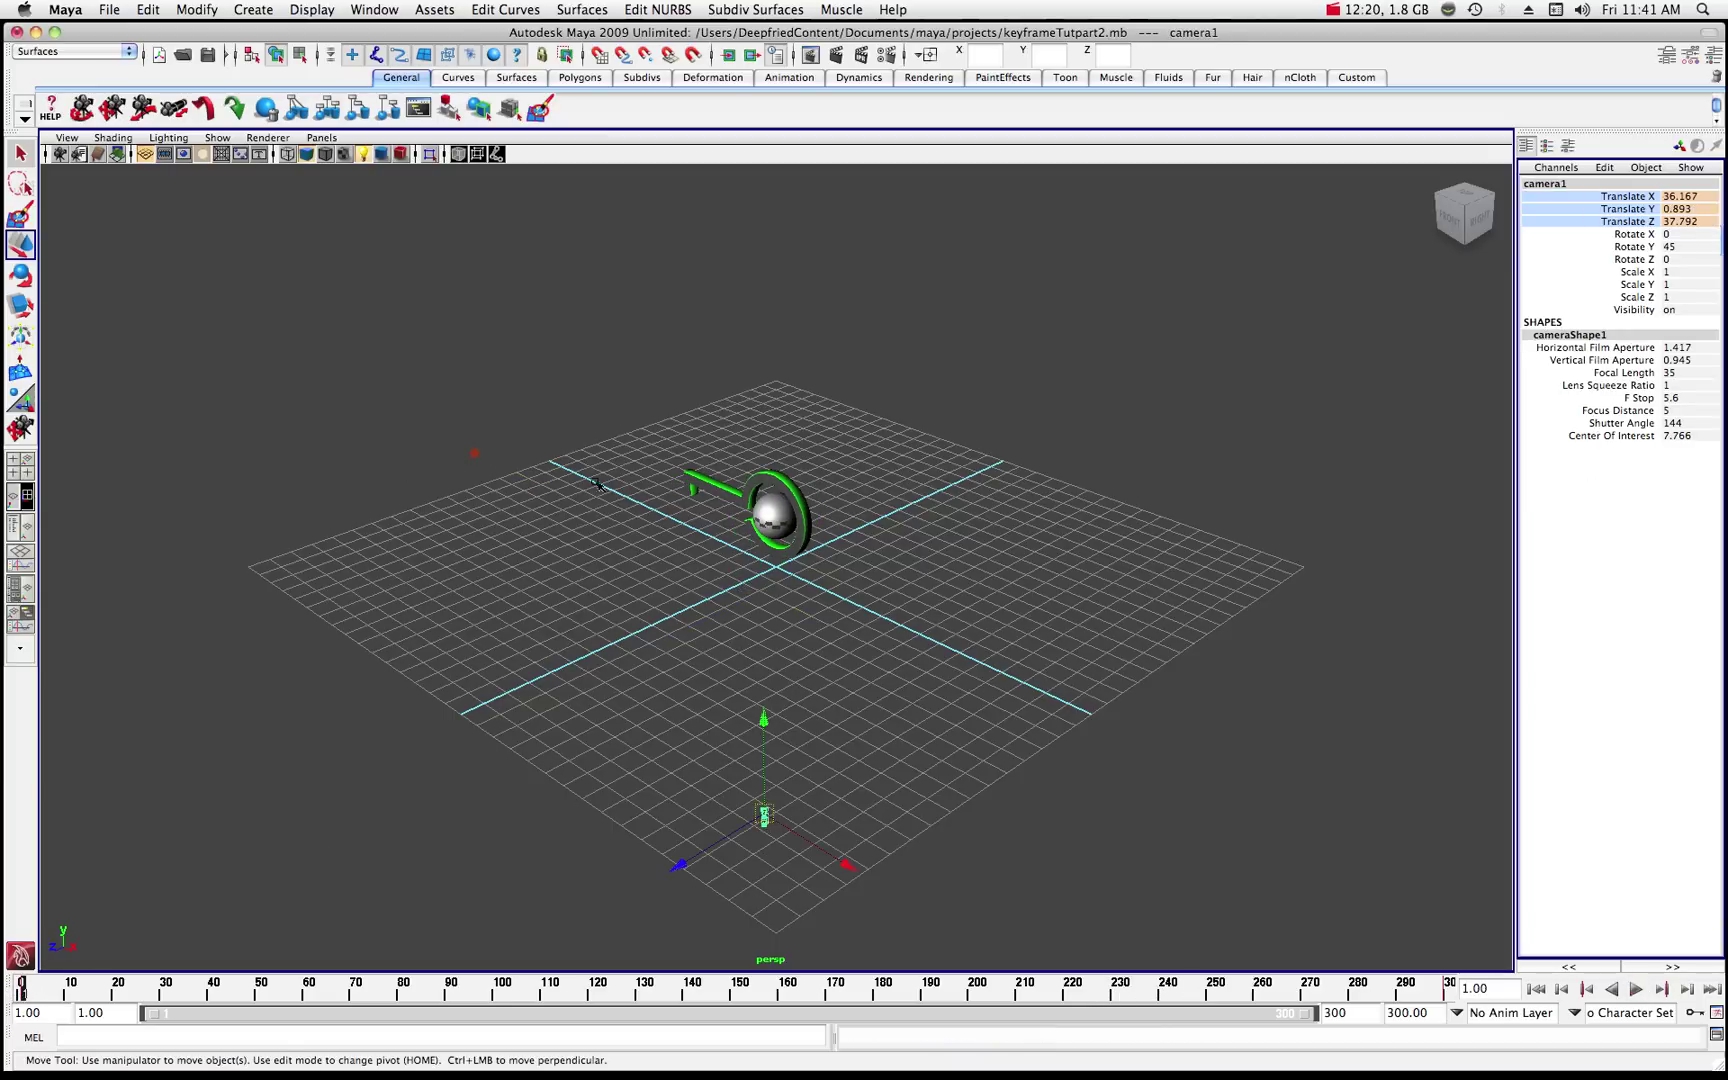
left_click(321, 139)
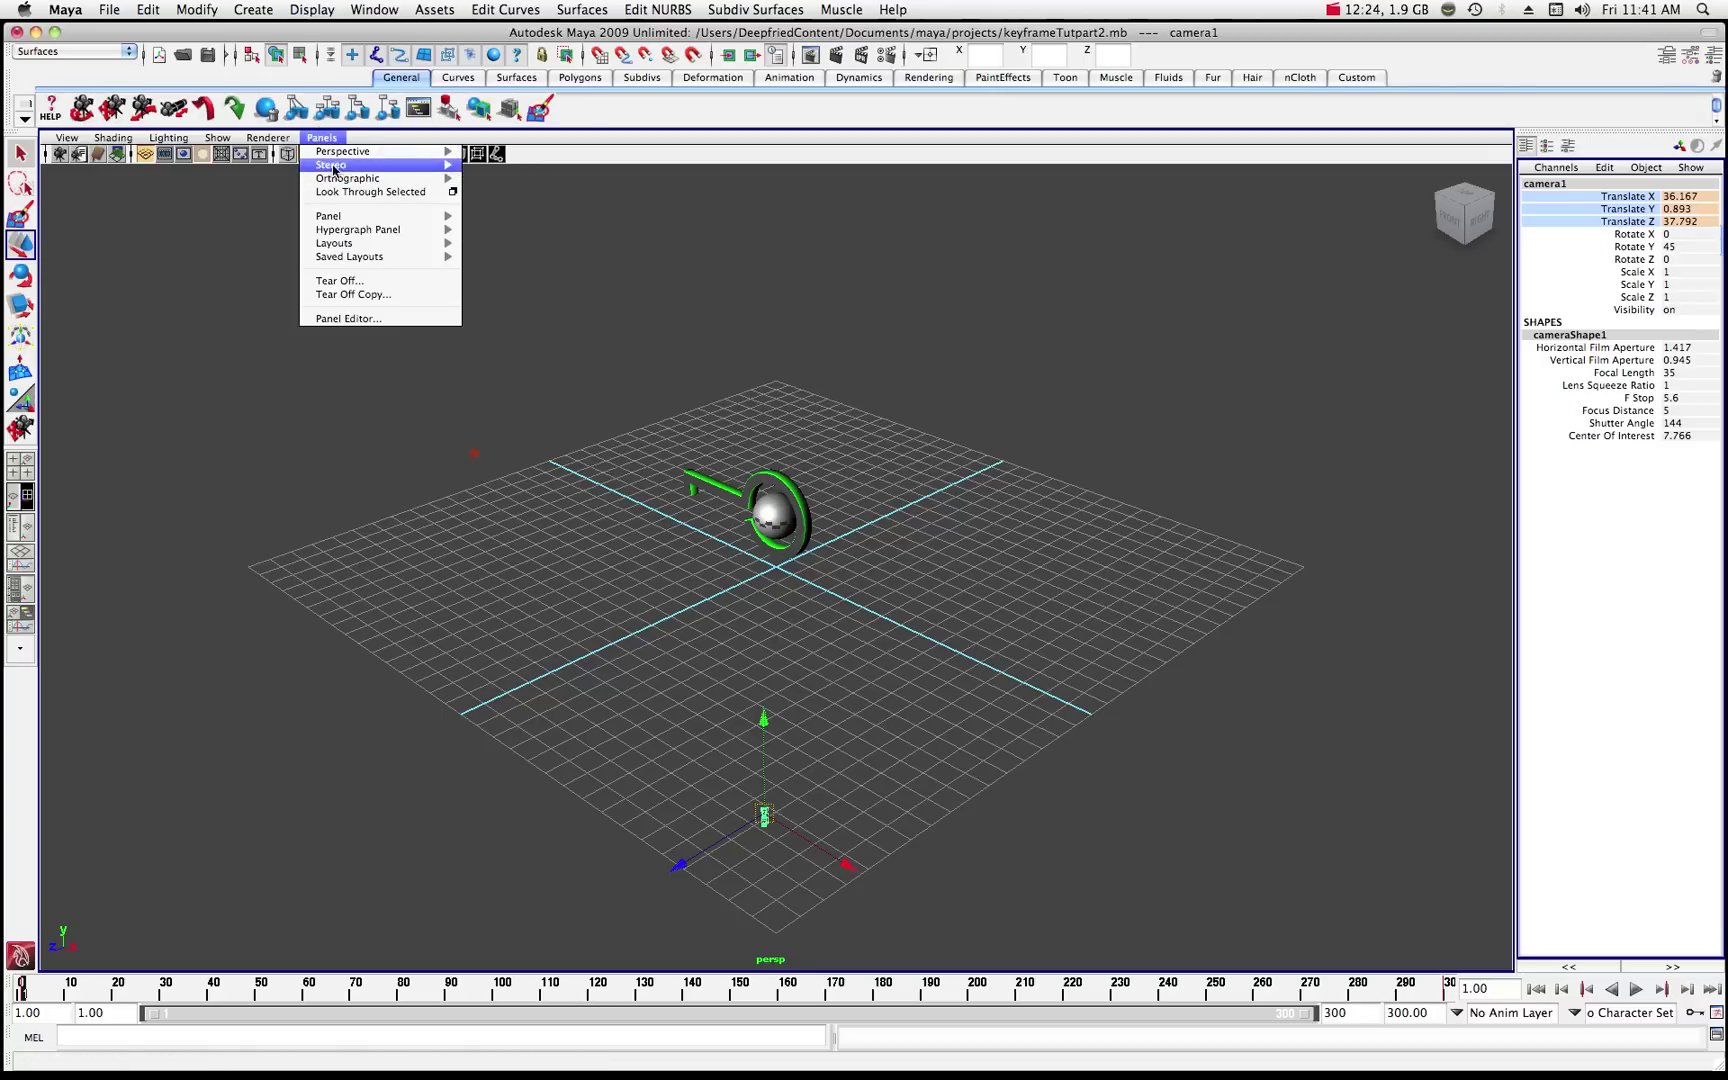
mouse_move(341, 157)
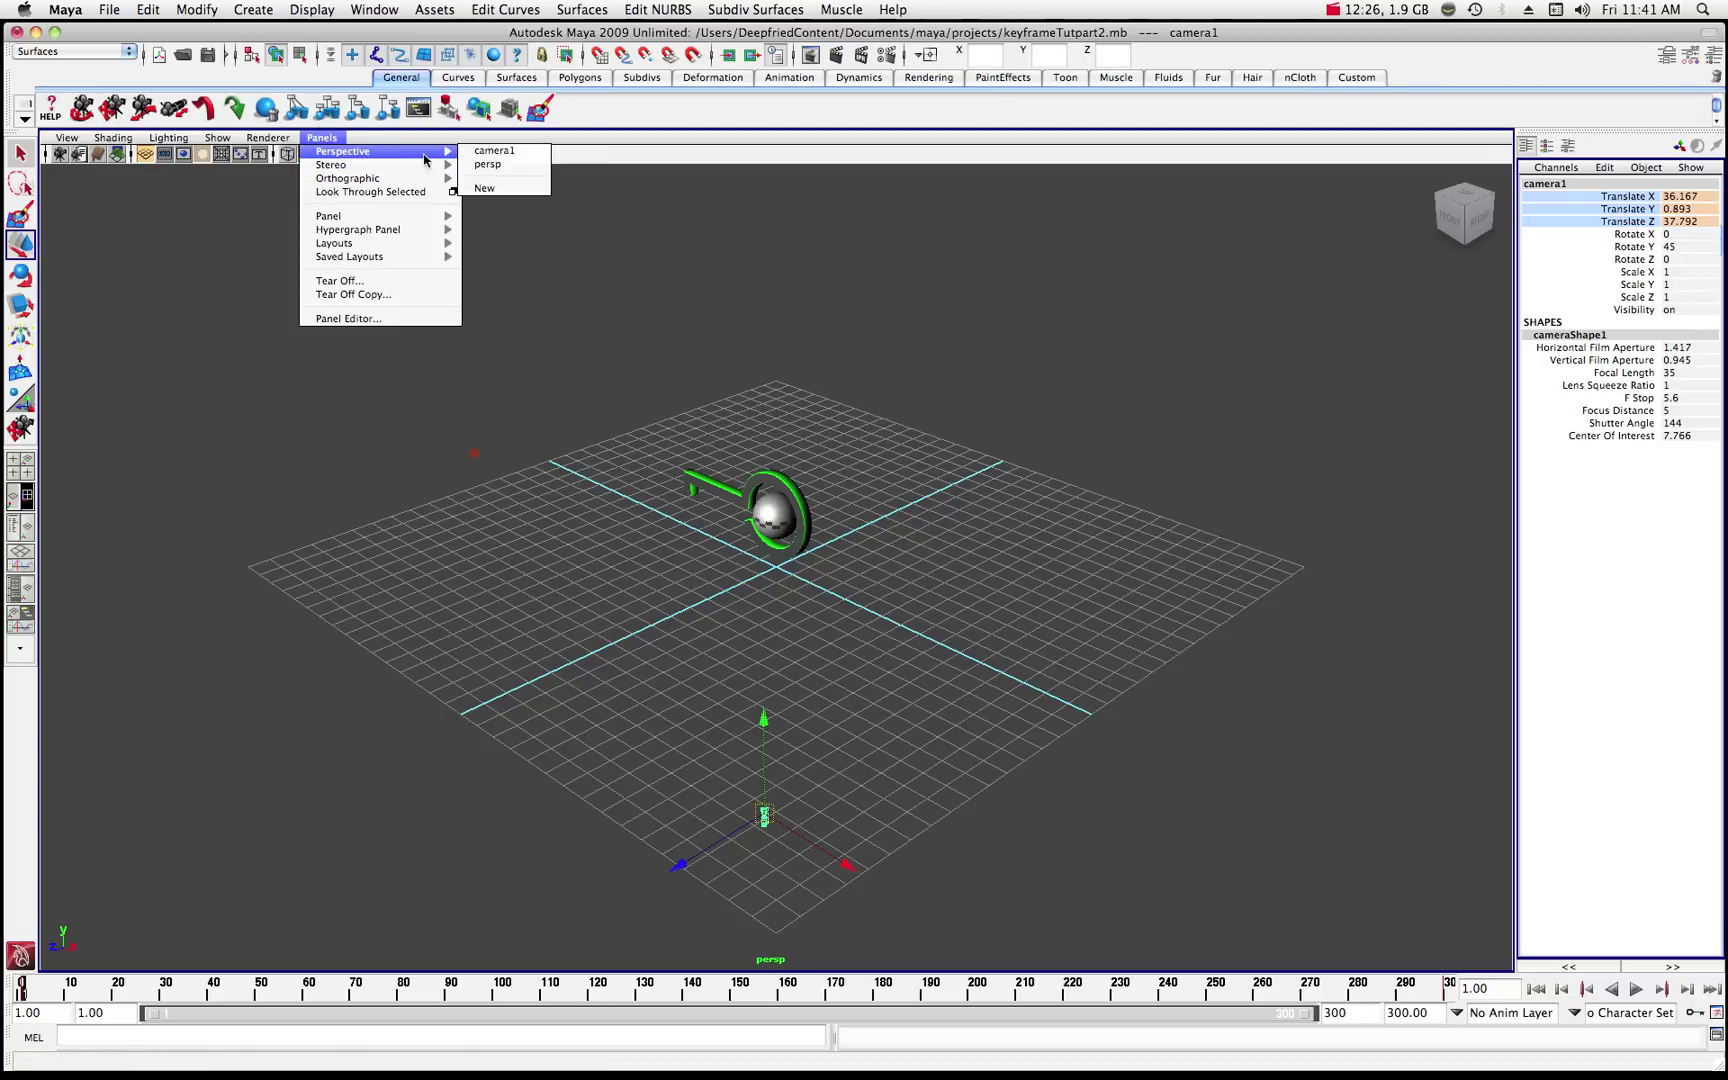
left_click(489, 151)
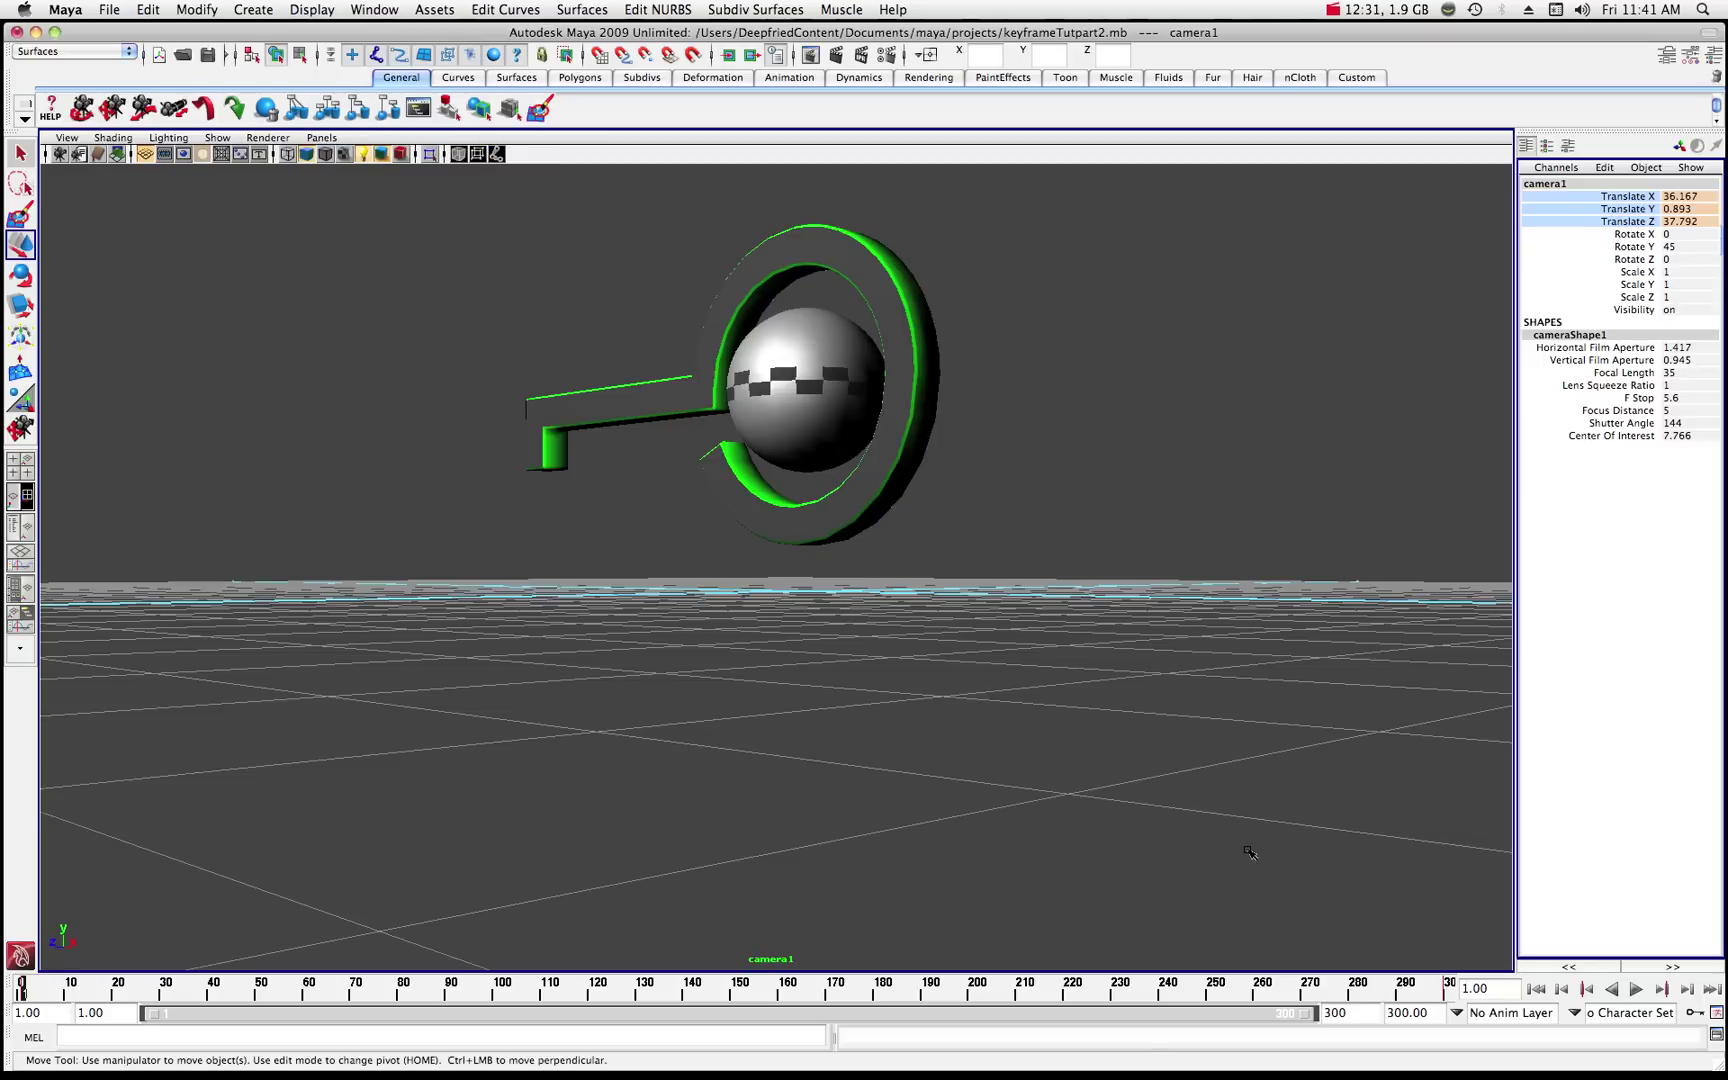
- Play back the animation through the moving camera, stop it partway and return to frame 1
left_click(1637, 990)
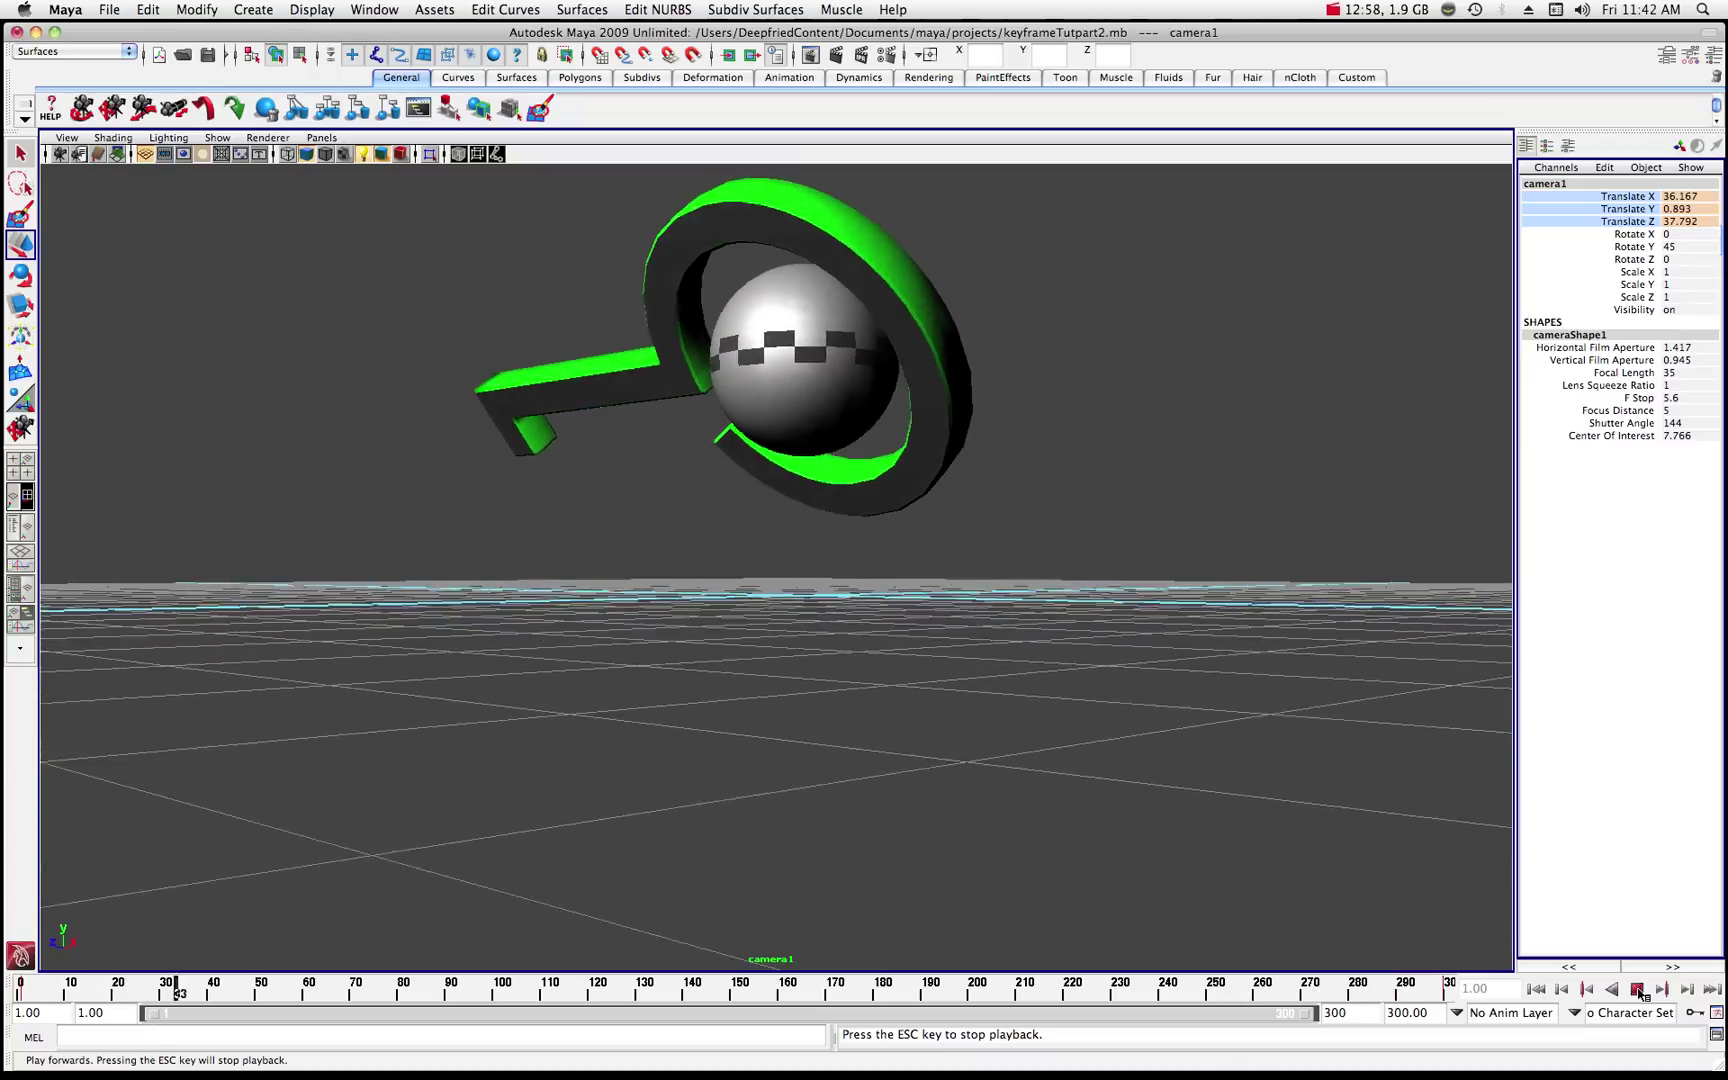
left_click(1638, 989)
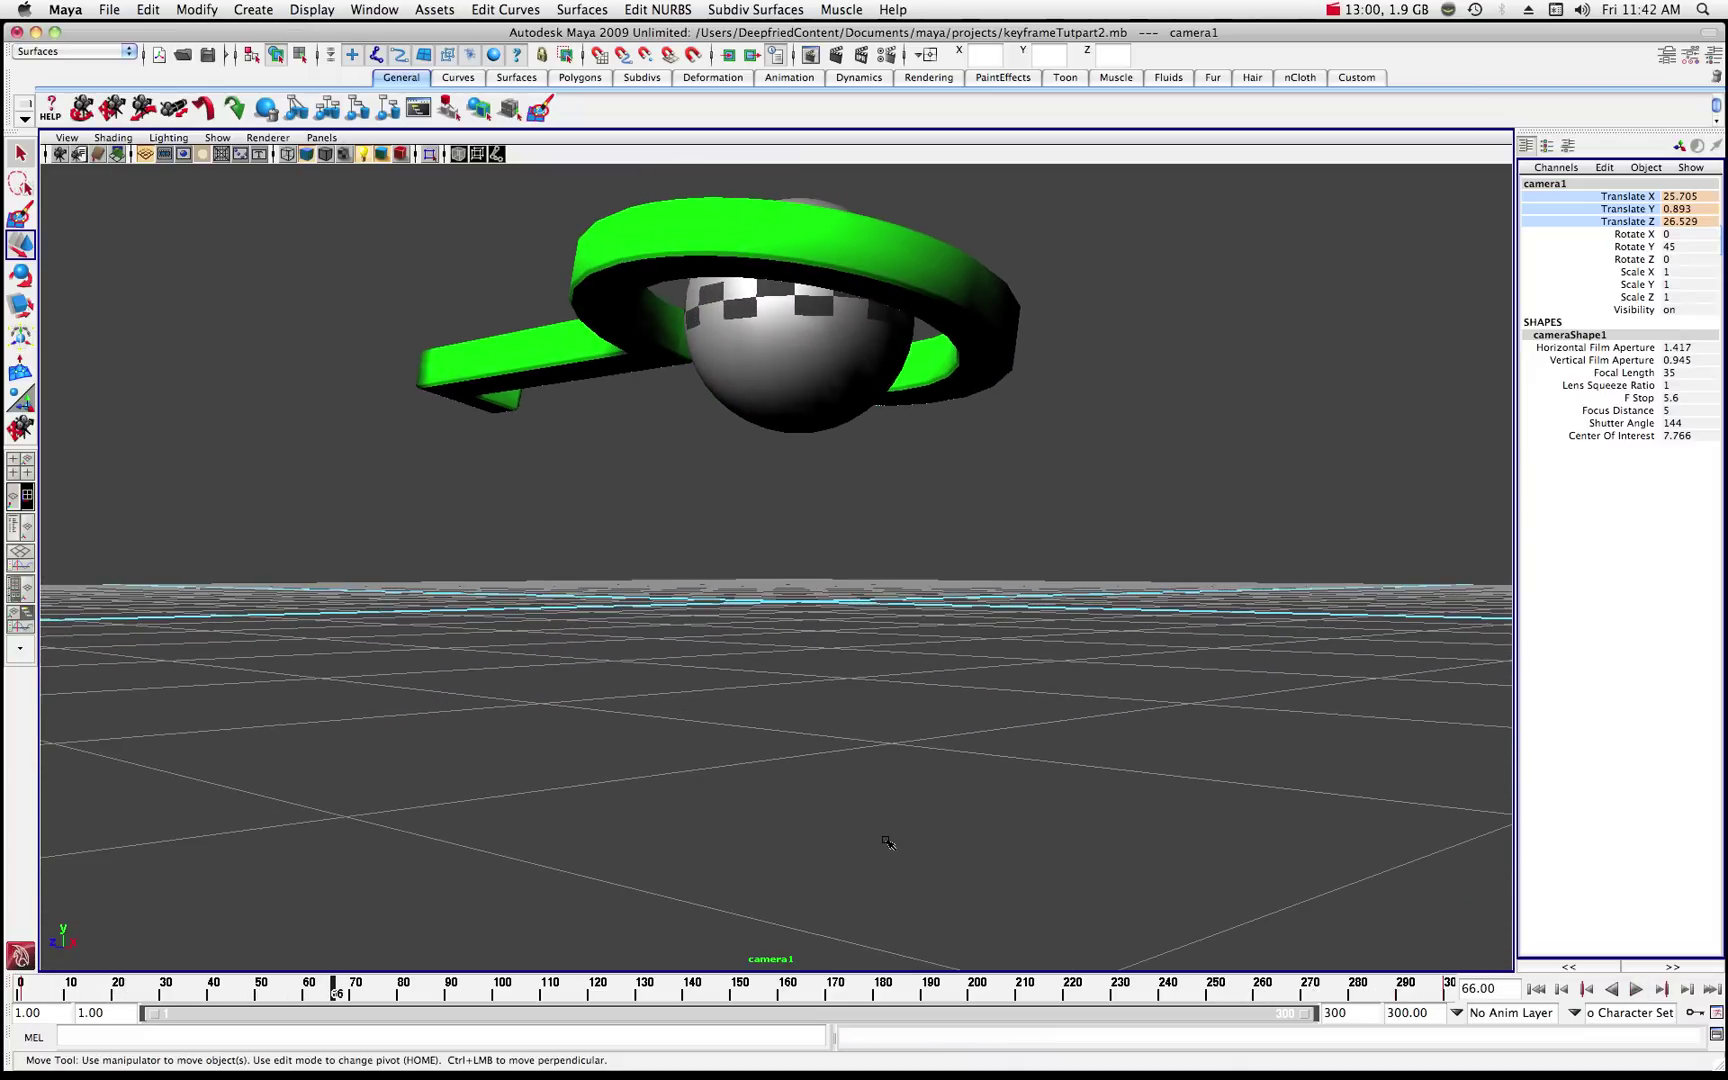
left_click_drag(70, 990, 22, 988)
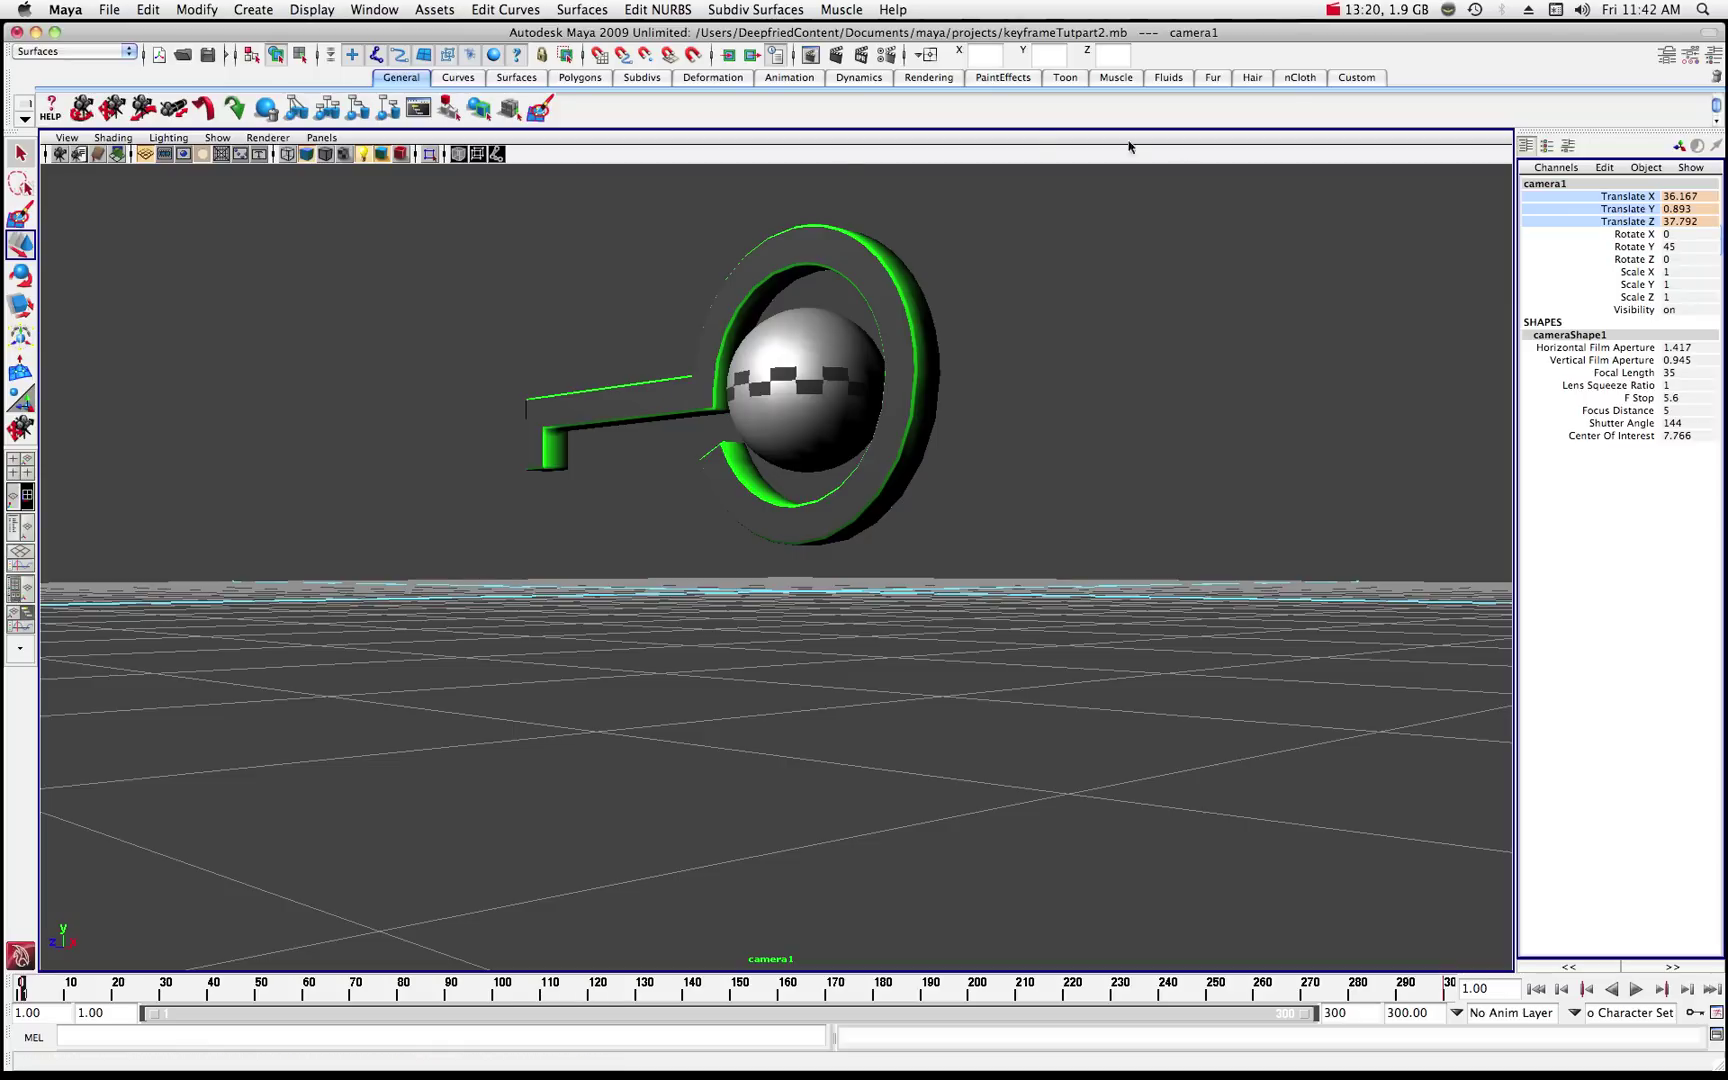
left_click(1333, 11)
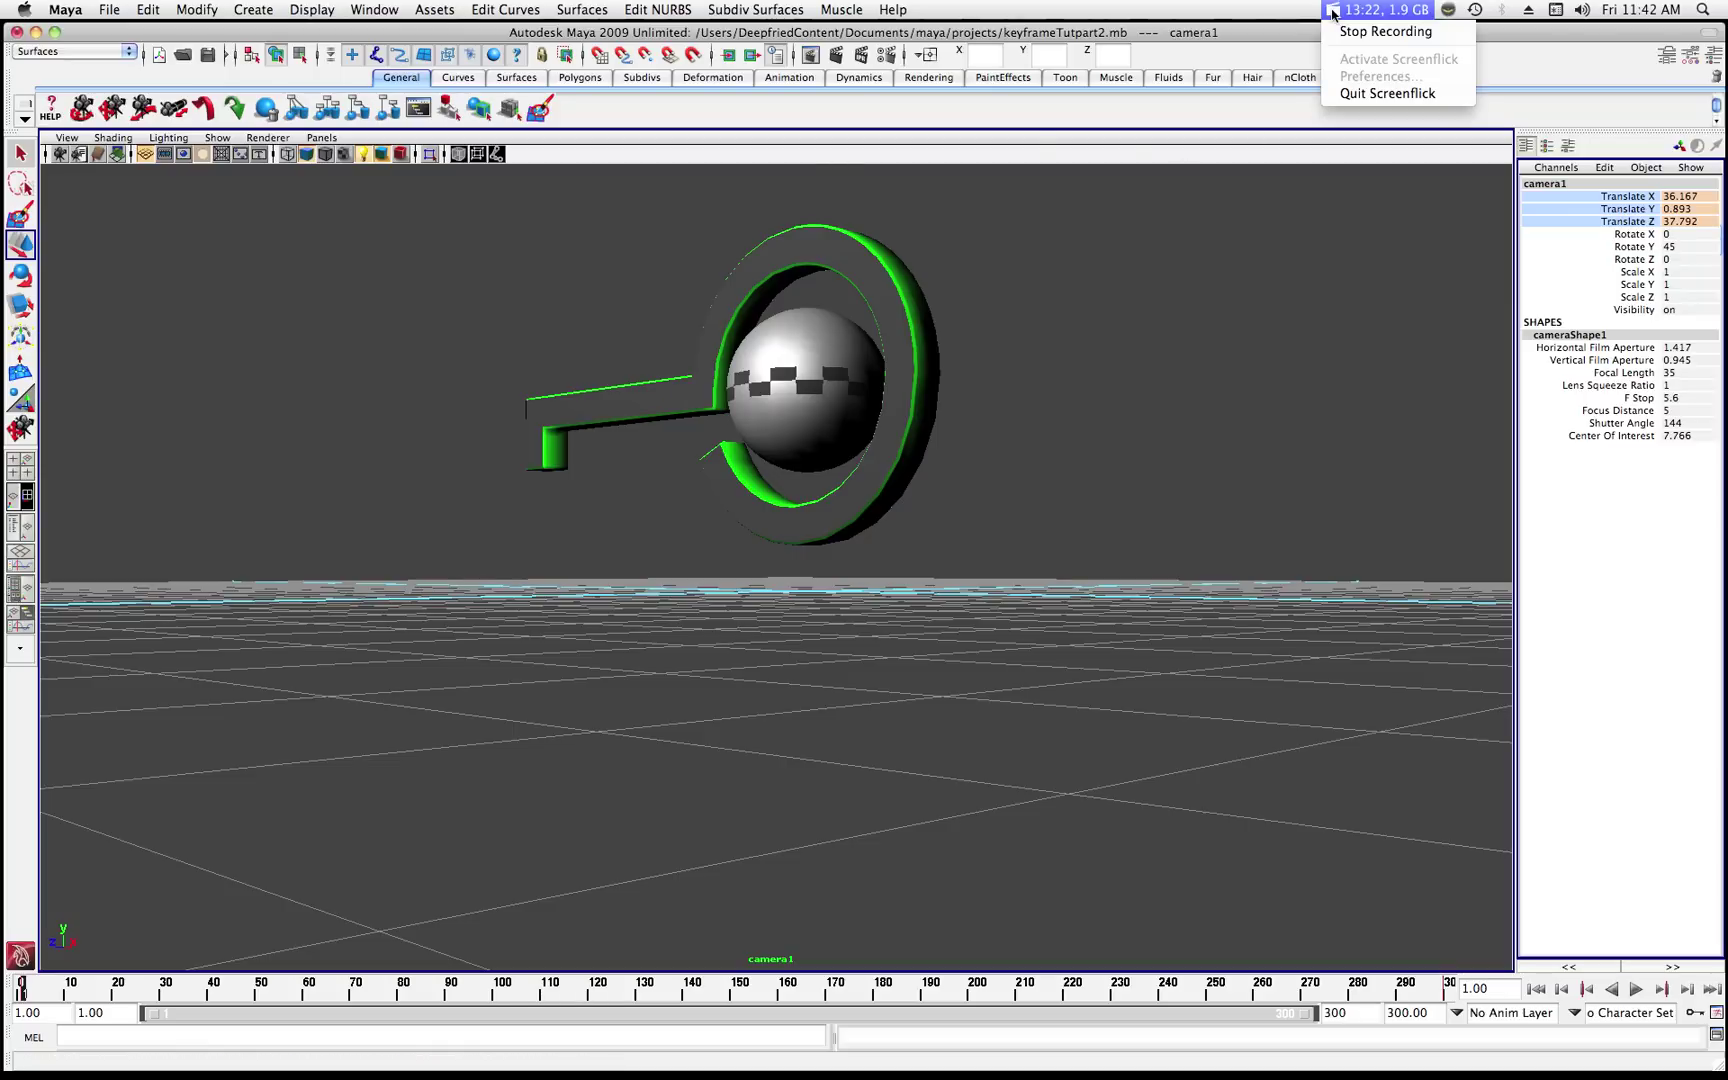